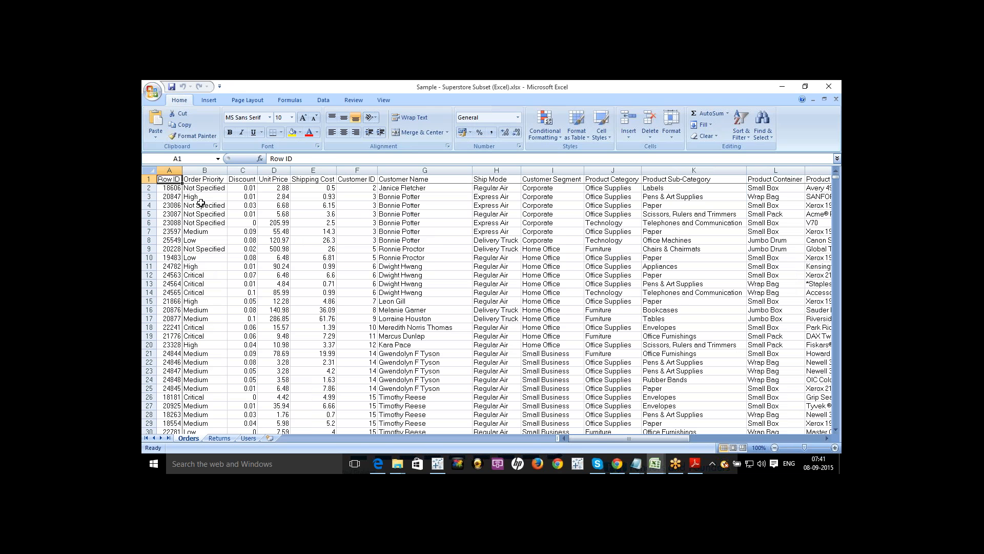
Look through the column headers of the Orders sheet from Row ID to the Region area and back.
key(Right)
key(Right)
key(Right)
key(Right)
key(Right)
key(Right)
key(Right)
key(Right)
key(Right)
key(Right)
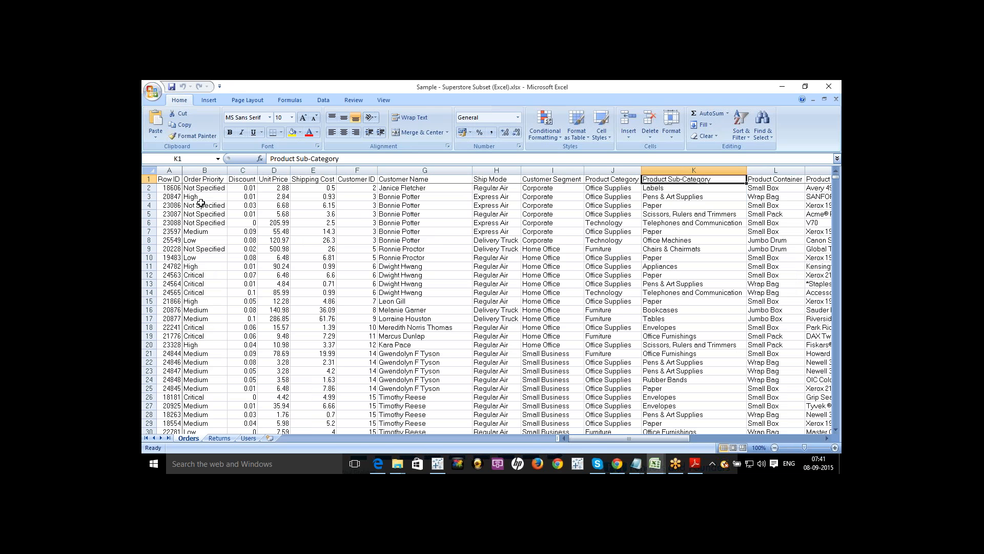
key(Right)
key(Right)
key(Right)
key(Right)
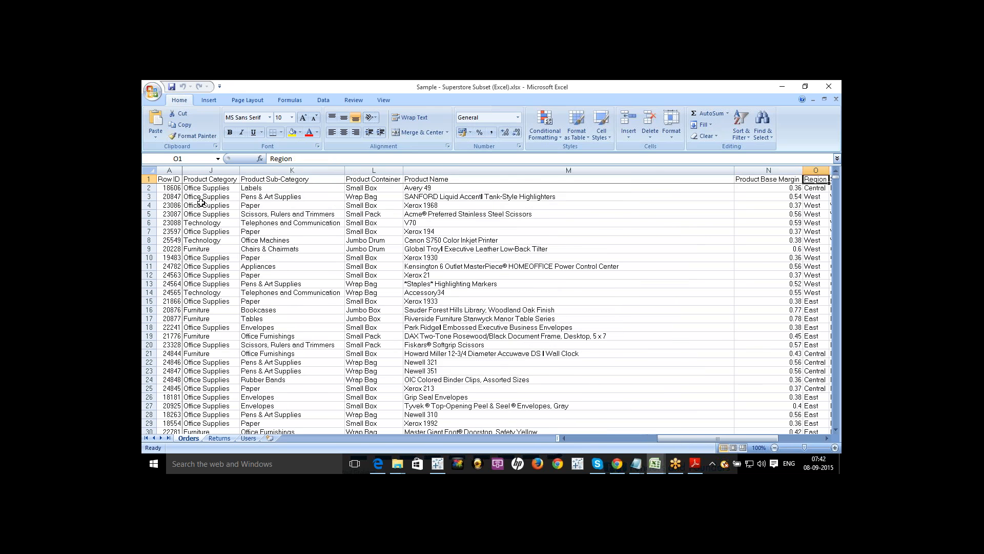
key(Right)
key(Right)
key(Left)
key(Left)
key(Left)
key(Left)
key(Left)
key(Left)
key(Left)
key(Left)
key(Left)
key(Left)
key(Left)
key(Left)
key(Left)
key(Left)
key(Left)
key(Left)
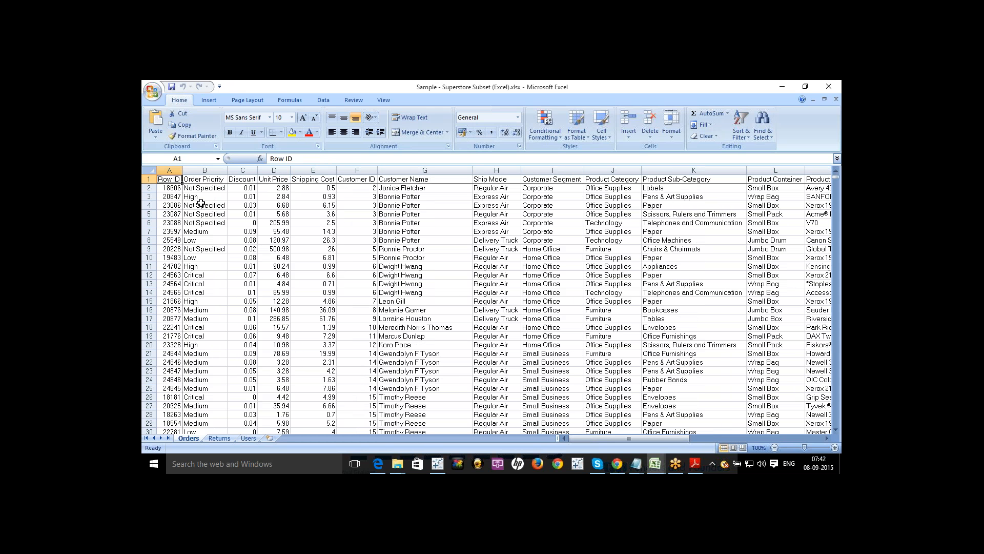
key(Right)
key(Right)
key(Left)
key(Left)
key(Right)
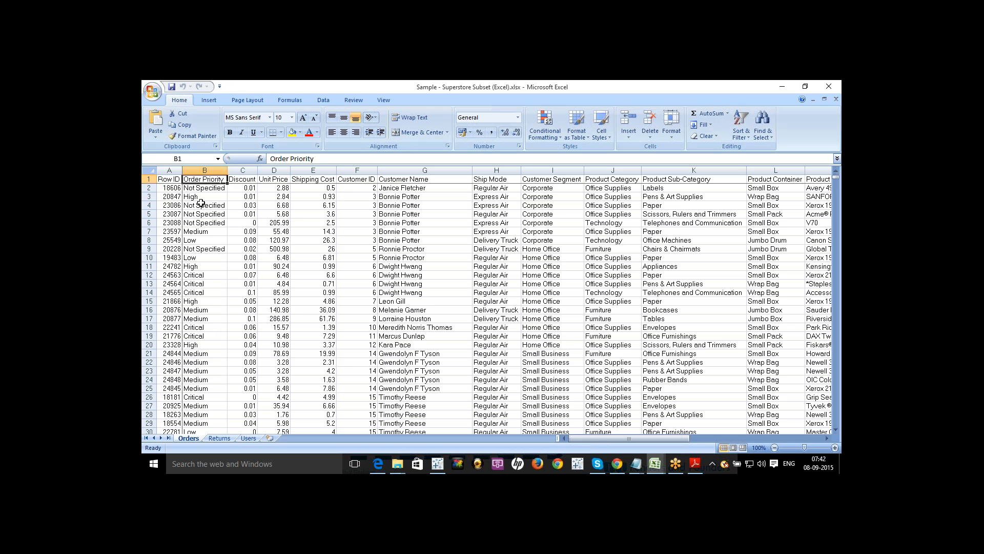
Turn on filtering for the header row of the Orders sheet and check it across all columns.
click(150, 179)
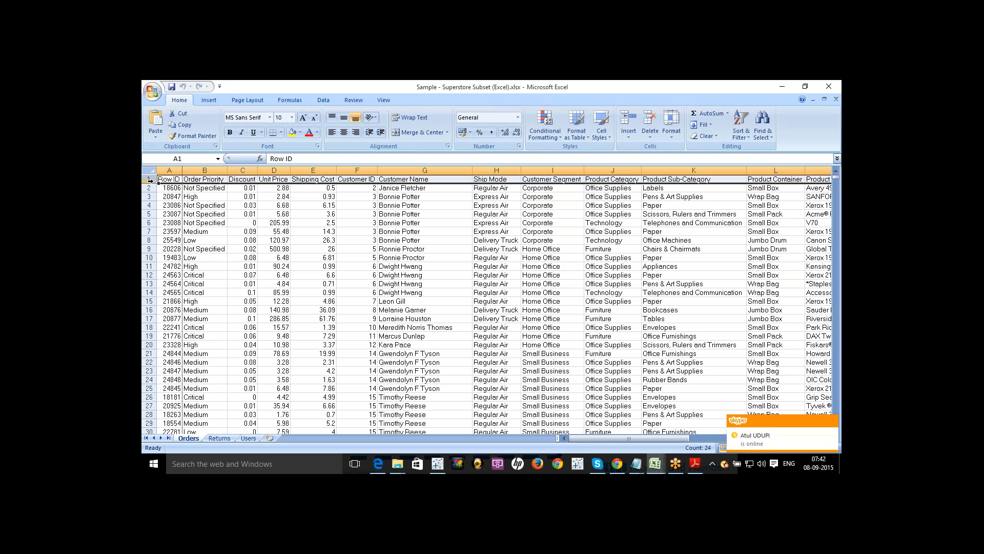
click(323, 100)
click(406, 126)
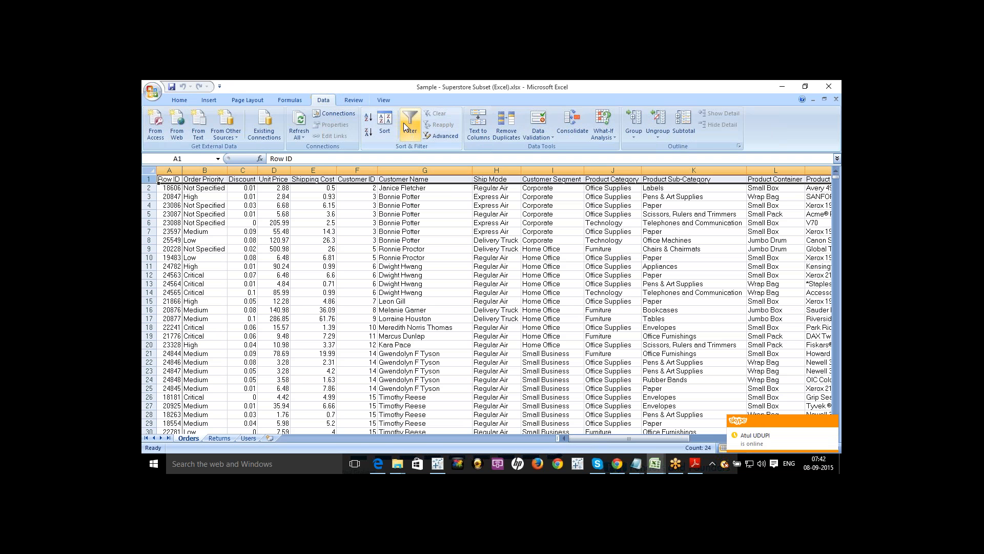
scroll(405, 127, right, 6)
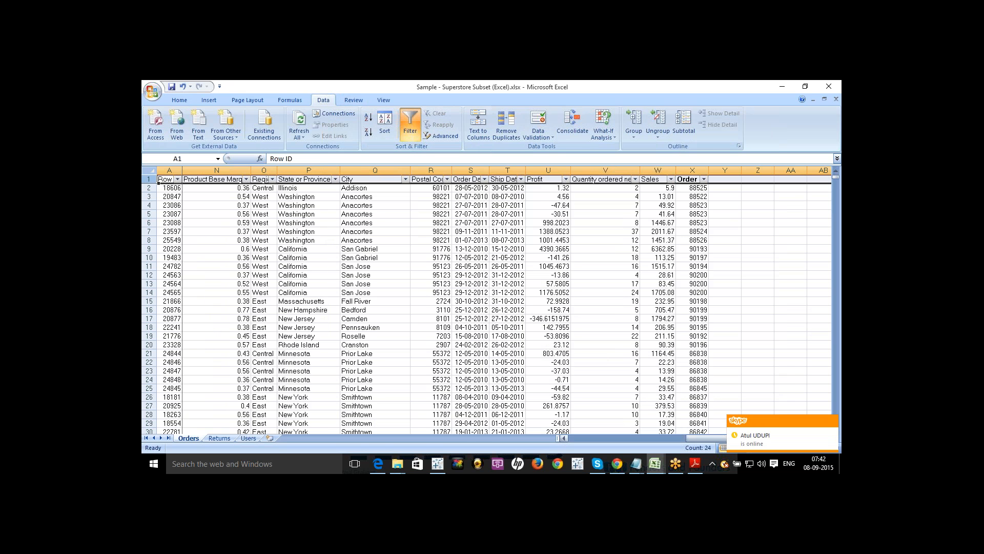
scroll(597, 441, left, 6)
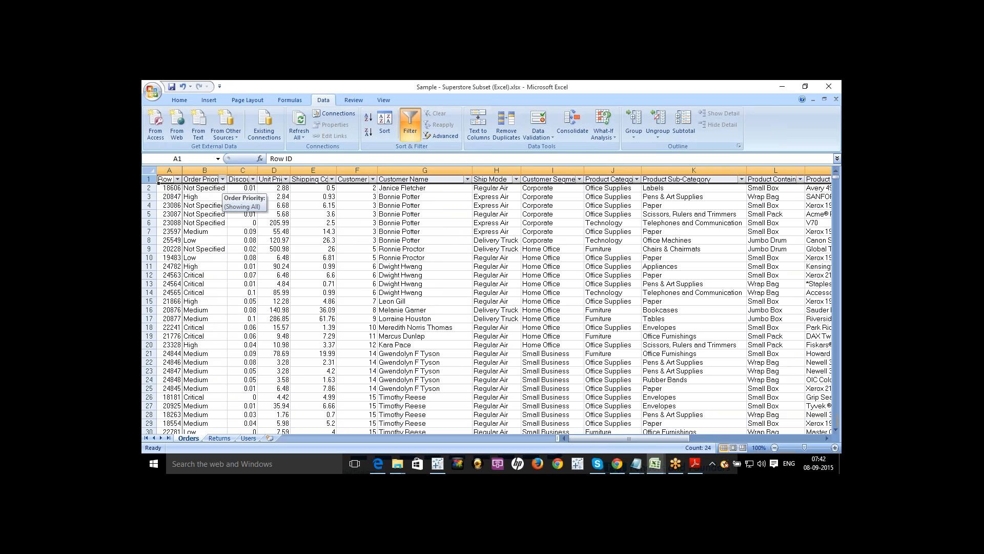
Examine the available filter values of the Order Priority and Discount columns without applying a filter.
click(223, 179)
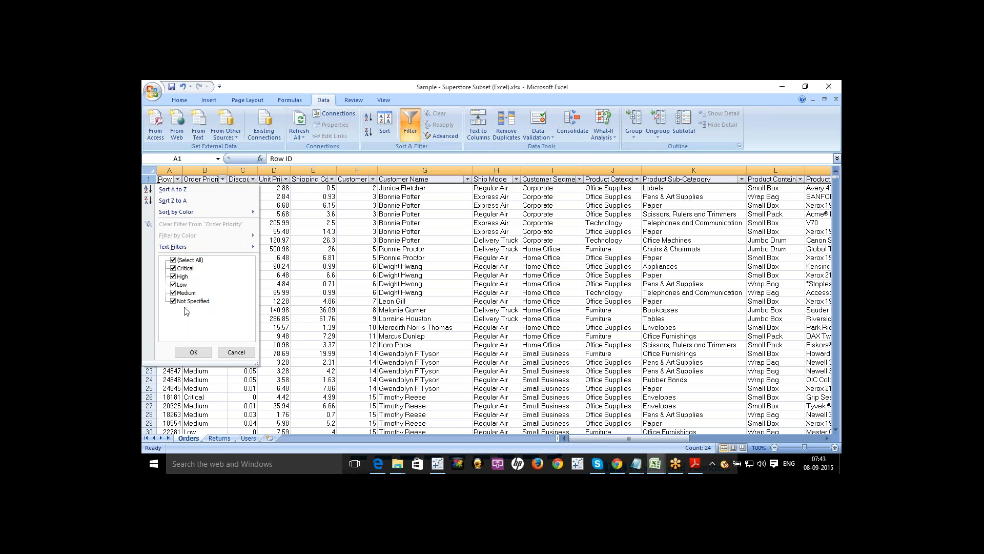
click(236, 352)
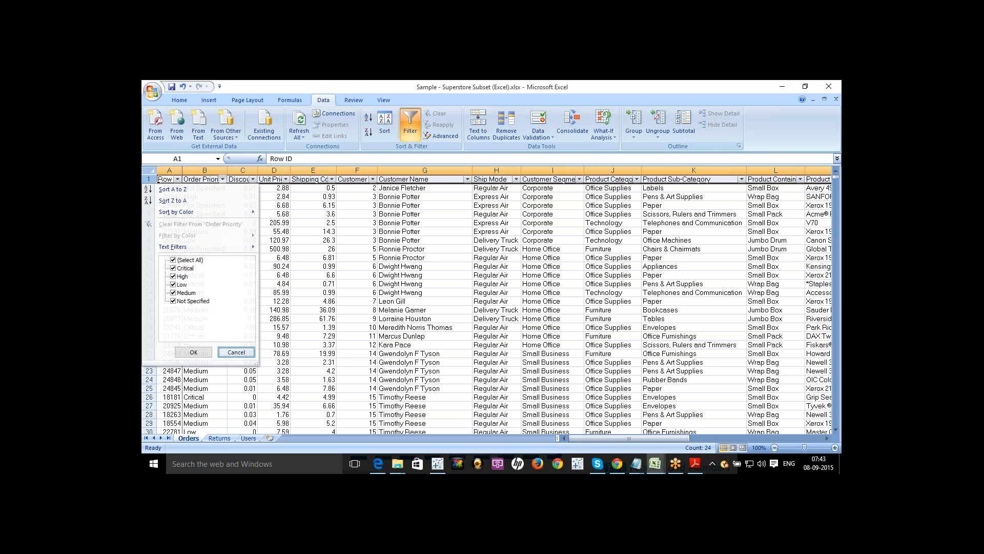
click(252, 179)
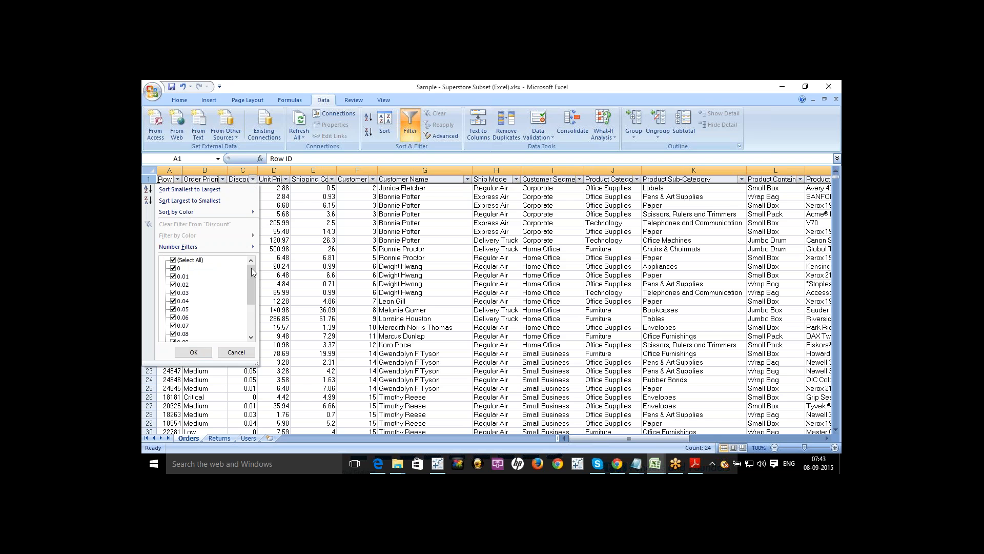
mouse_move(252, 267)
mouse_down()
mouse_move(250, 291)
mouse_move(251, 259)
mouse_up()
click(346, 196)
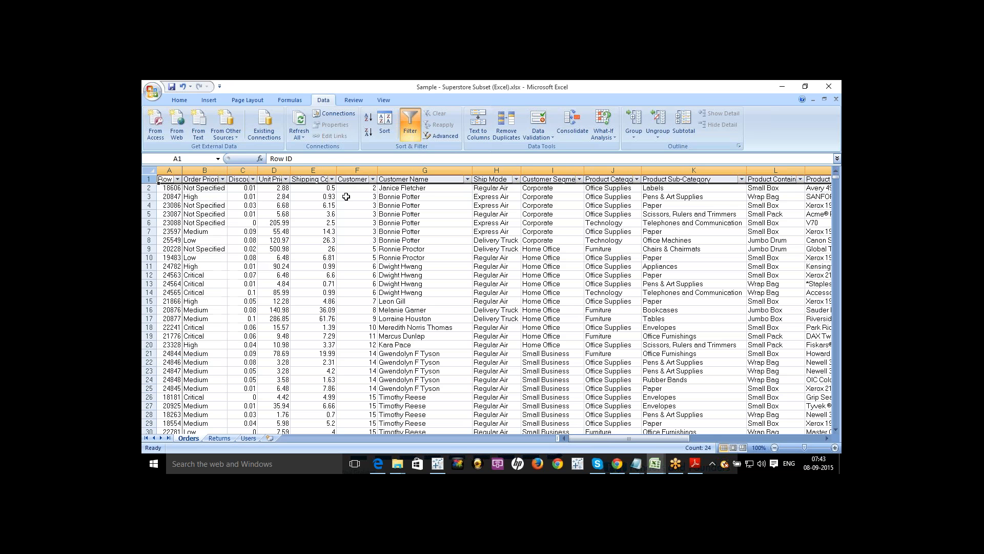
Go through the headers from Product Category across to Order ID.
click(549, 198)
click(621, 177)
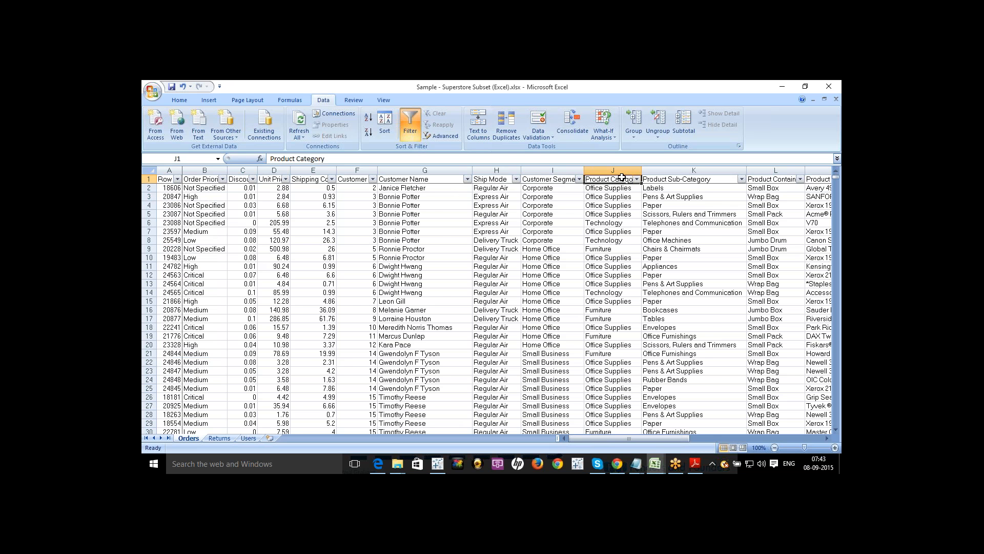
key(Right)
key(Right)
key(Right)
key(Right)
key(Right)
key(Right)
key(Right)
key(Right)
key(Right)
key(Right)
key(Right)
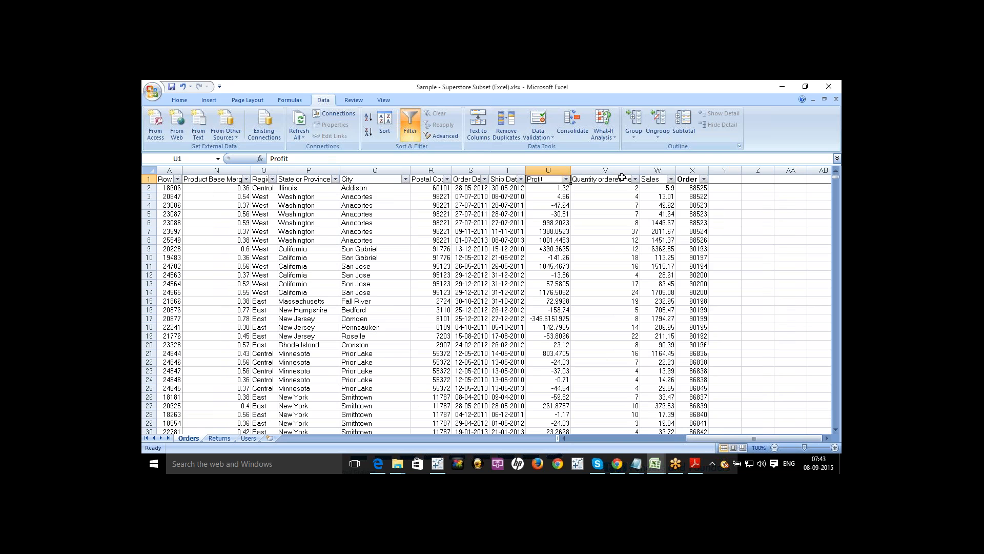
key(Right)
key(Right)
key(Right)
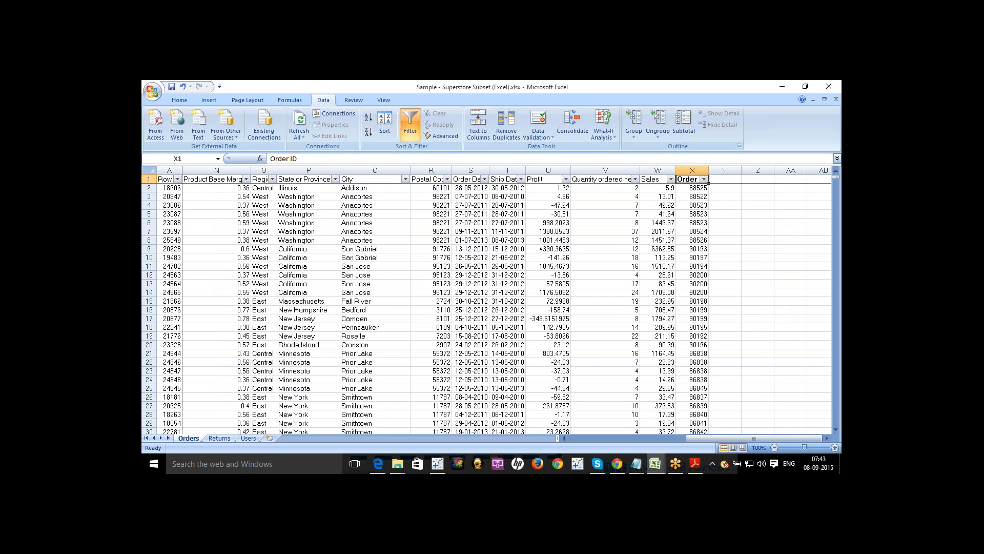
Go back through the headers from Order ID to Discount and Unit Price.
key(Left)
key(Left)
key(Left)
key(Left)
key(Left)
key(Left)
key(Left)
key(Left)
key(Left)
key(Left)
key(Left)
key(Left)
key(Left)
key(Left)
key(Left)
key(Left)
key(Left)
key(Left)
key(Left)
key(Left)
key(Left)
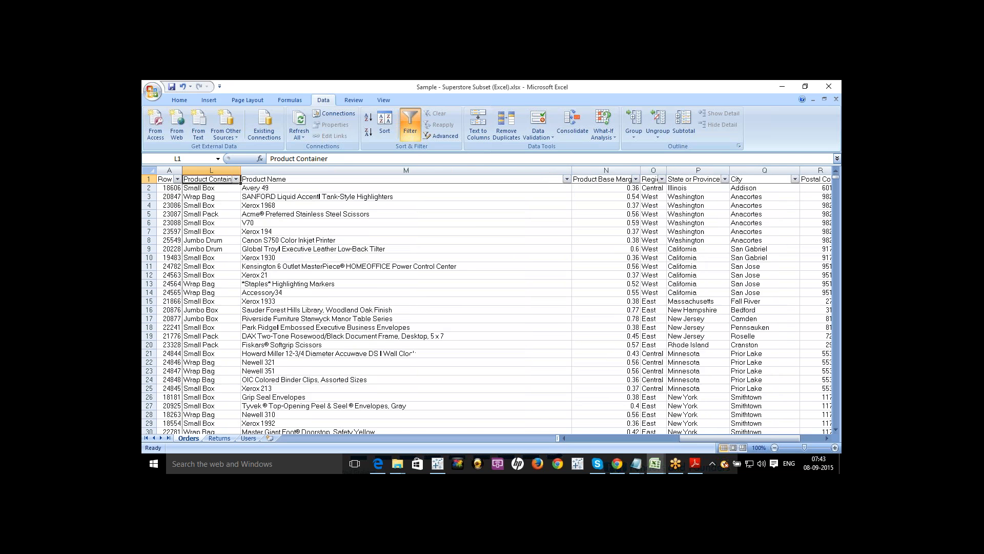
key(Right)
key(Right)
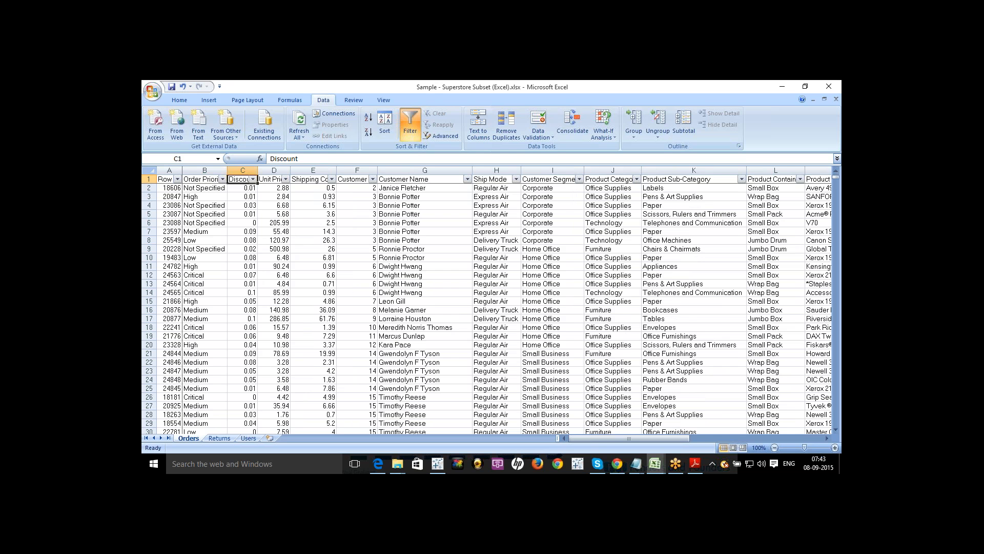
key(Right)
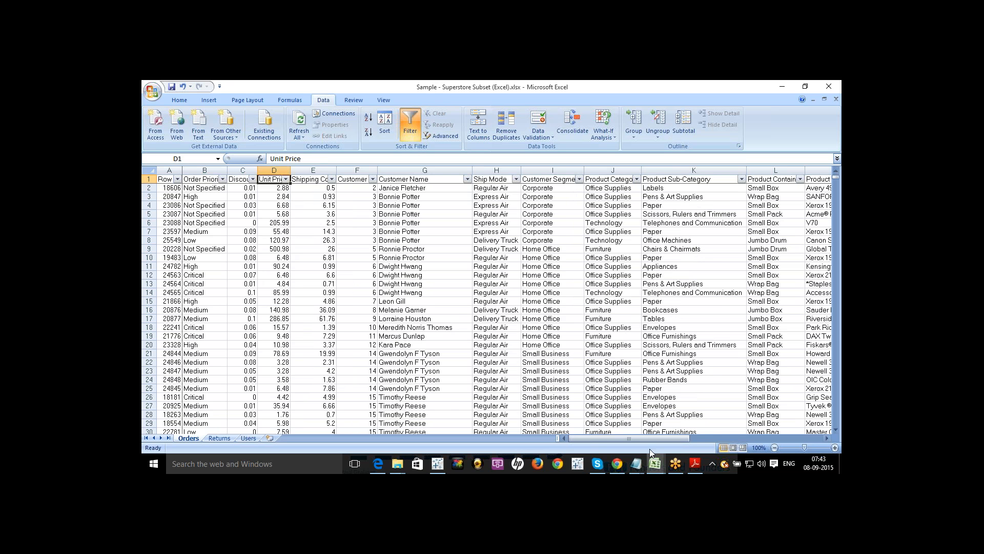
Open a new blank Notepad note and write that an example order ID "can have multiple products".
mouse_move(638, 459)
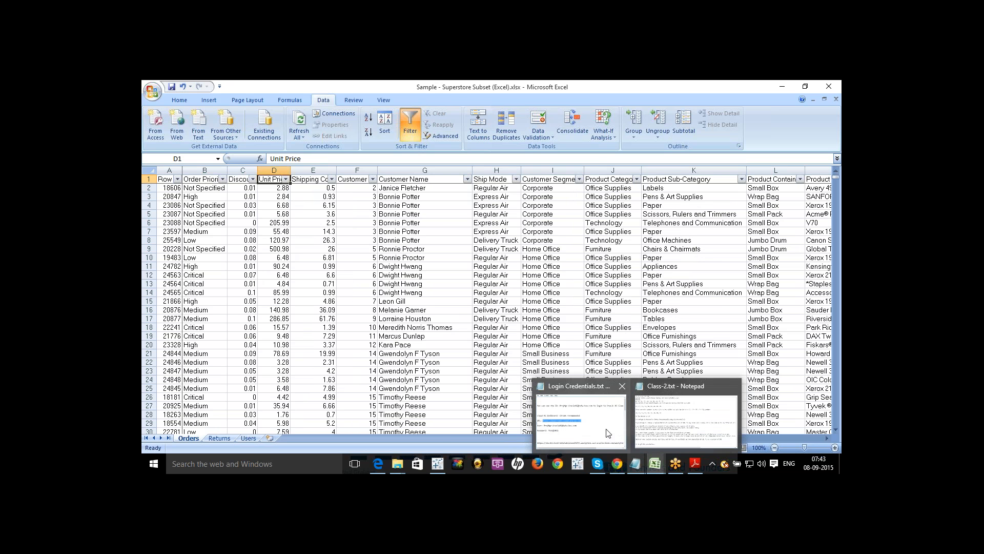
mouse_move(607, 433)
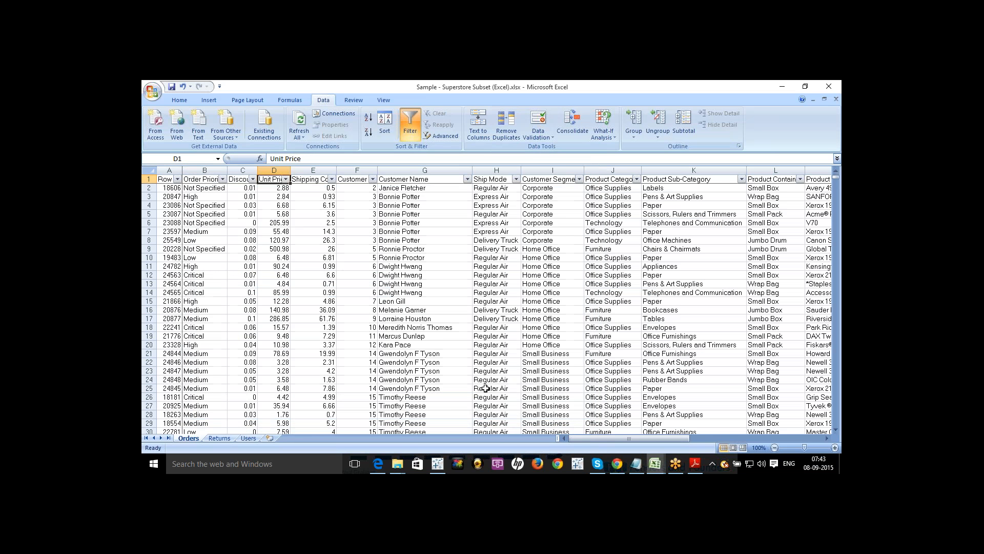
key(super+r)
key(Return)
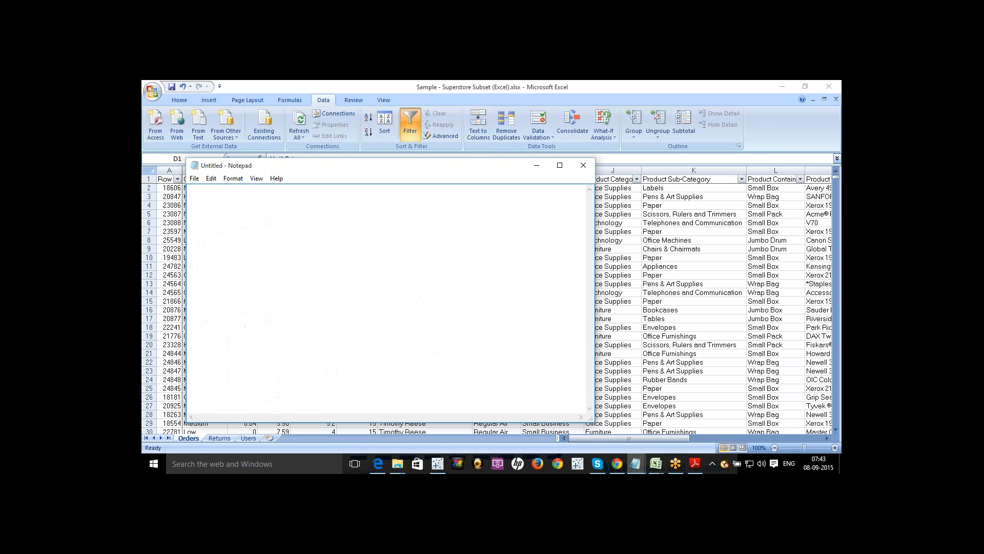
text(Order Id 2145 can have multiple pr)
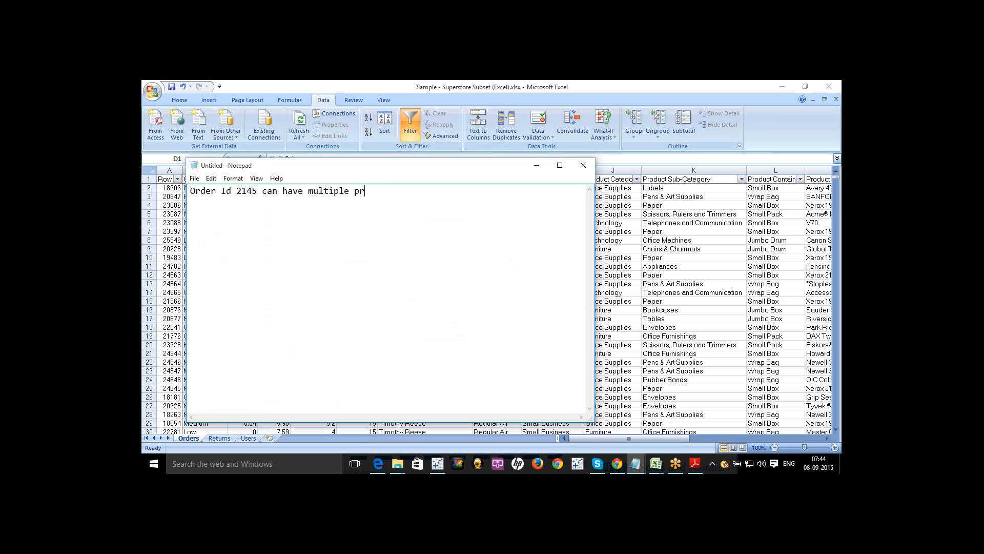
text(oducts)
drag(239, 193, 246, 192)
Switch back to Excel and examine the first Unit Price value and the full Shipping Cost header text.
key(alt+Tab)
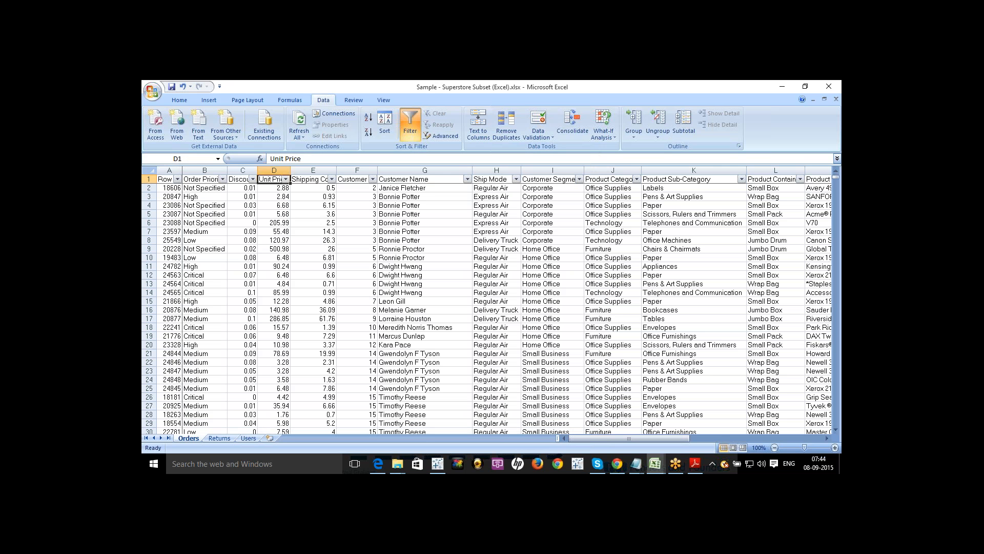
click(282, 188)
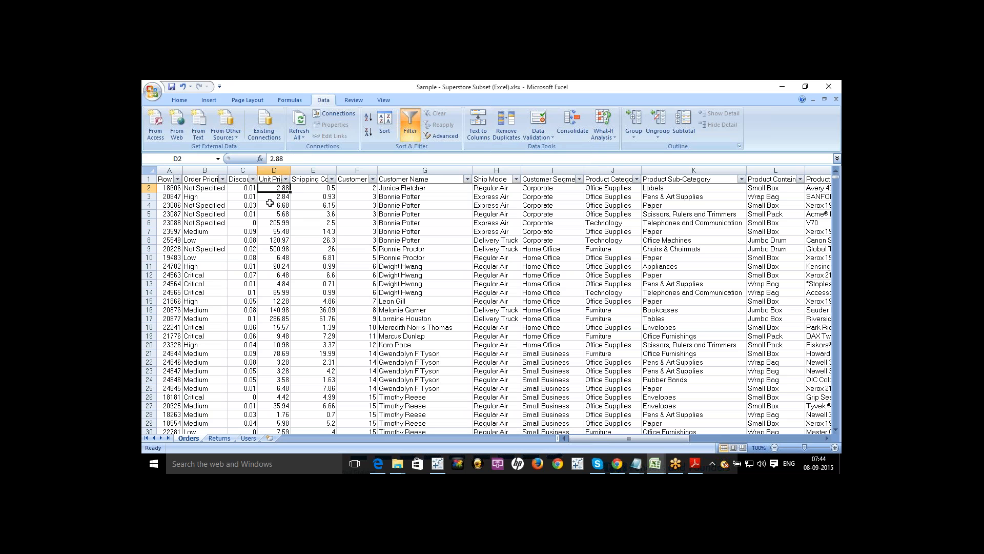
click(312, 179)
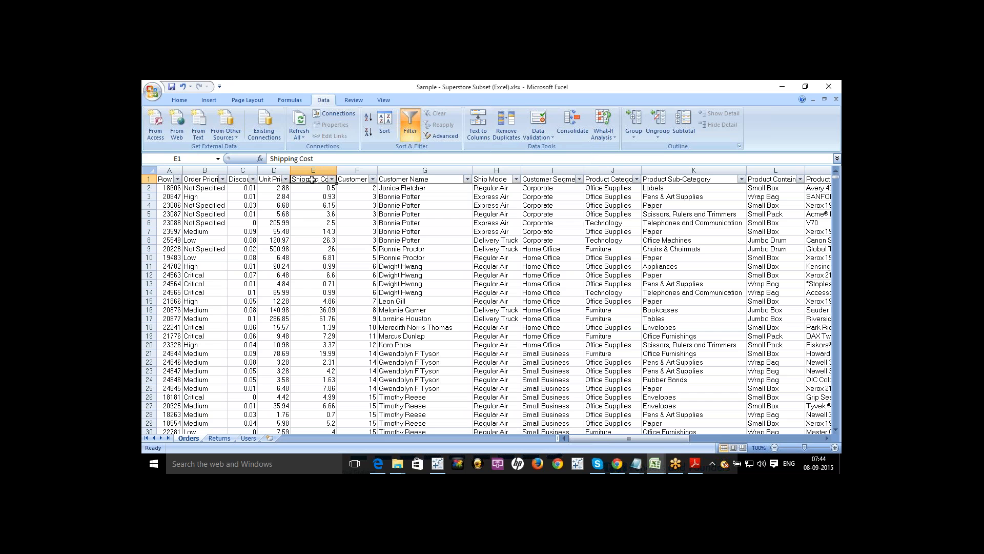
drag(271, 158, 322, 157)
click(323, 157)
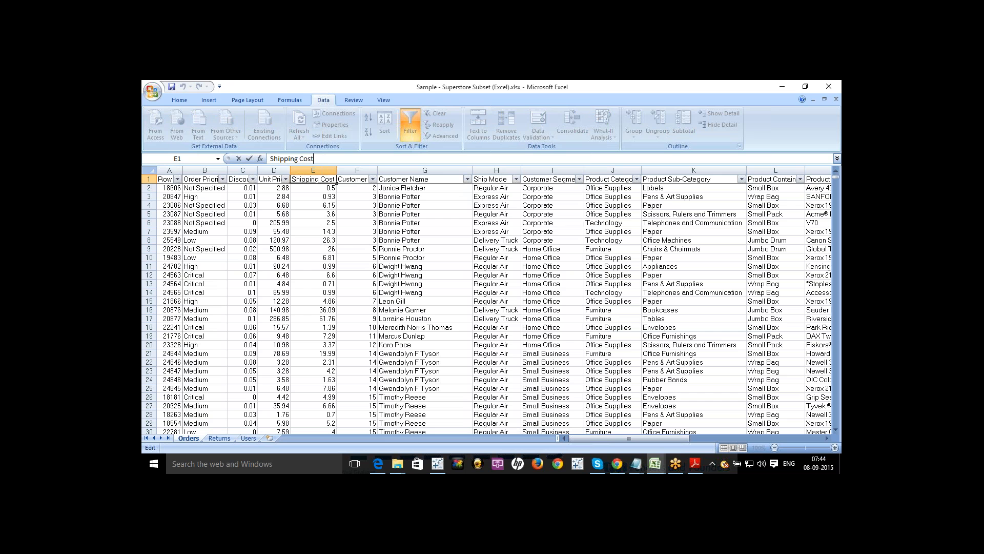
Examine the Customer ID column from its header down to row 23 for repeated customers.
click(353, 179)
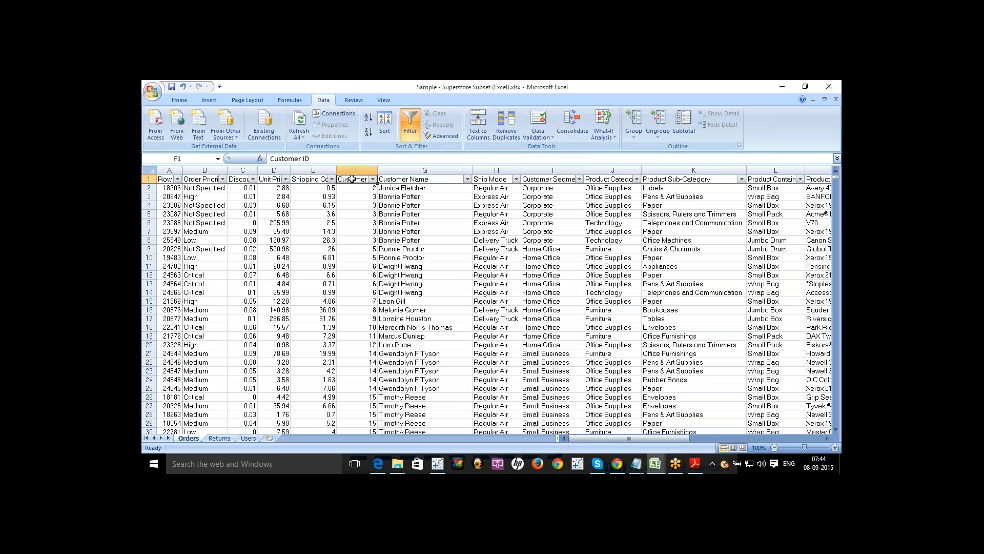
key(Down)
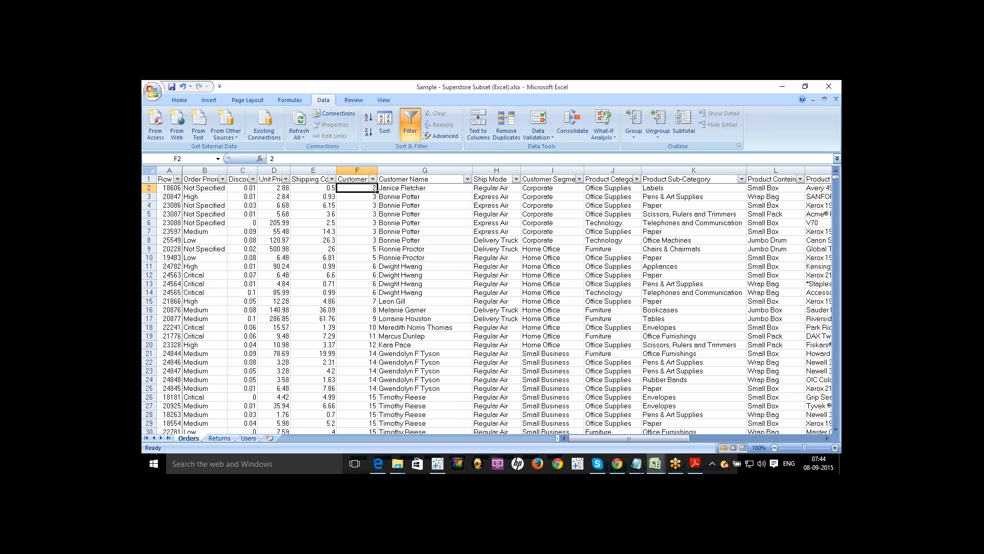
key(Down)
key(Down)
key(Up)
key(Up)
key(Down)
key(Down)
key(Down)
key(Down)
key(Down)
key(Down)
key(Down)
key(Down)
key(Down)
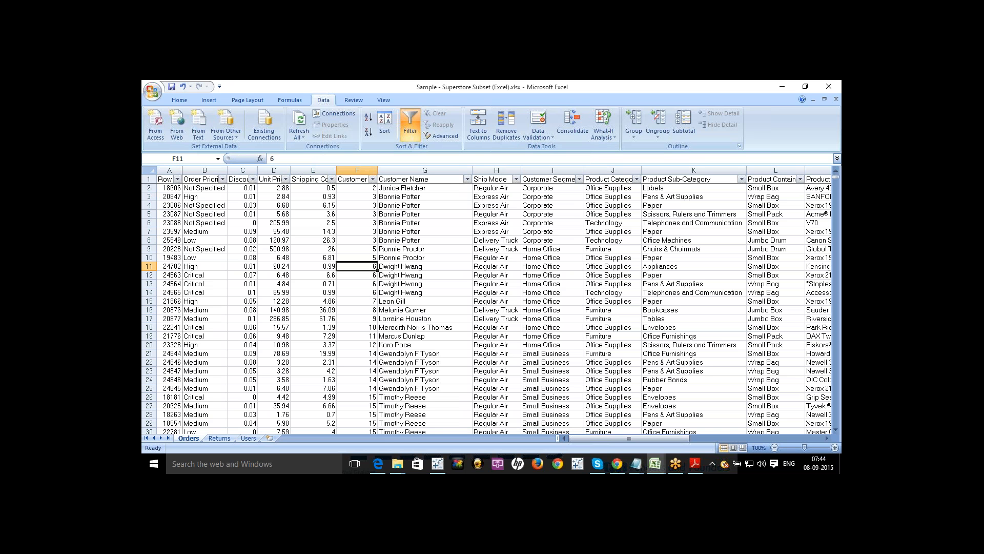
key(Down)
key(Down)
key(Down)
key(Down)
key(Down)
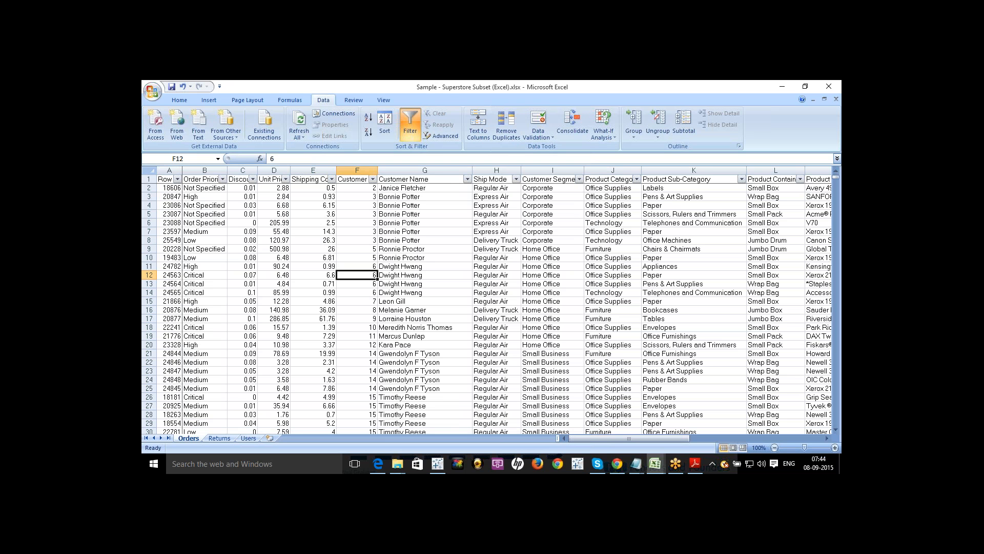
key(Down)
key(Down)
key(Down)
key(Down)
key(Down)
key(Down)
key(Down)
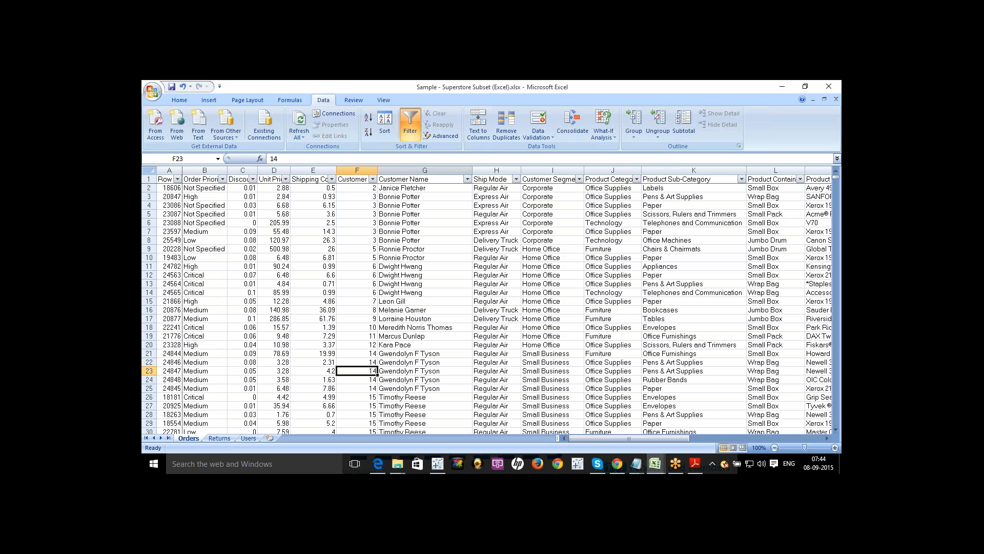
Examine the Customer Name header and the Ship Mode filter options without applying a filter.
click(416, 179)
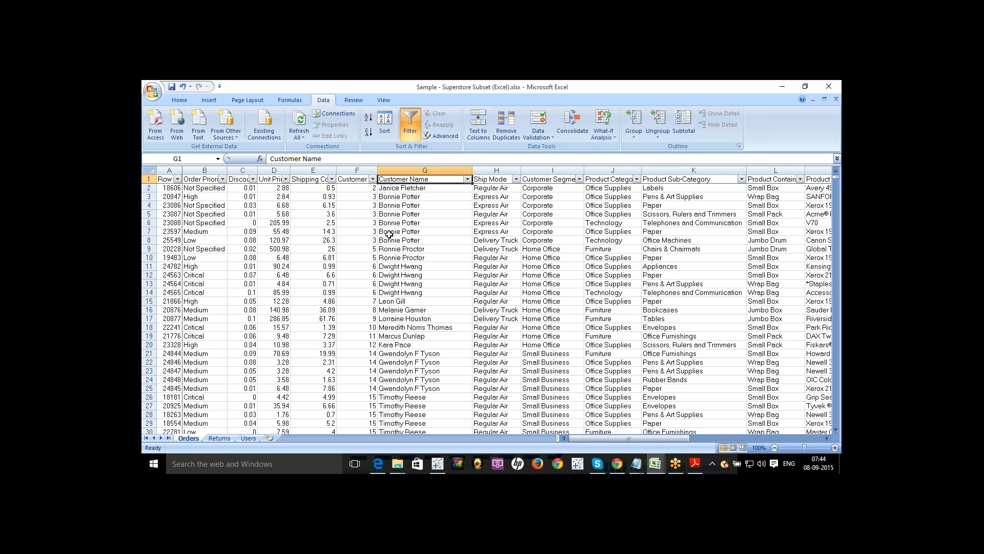
click(488, 180)
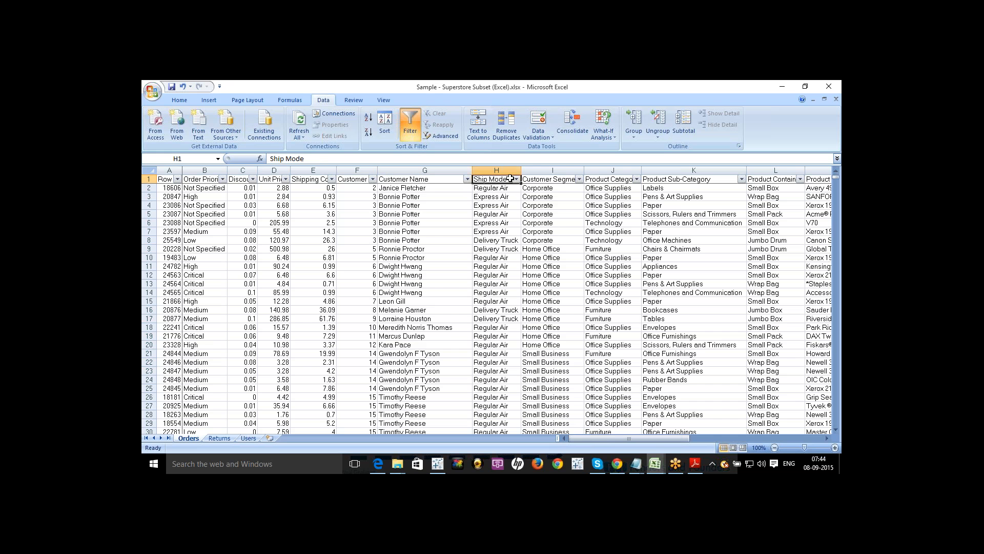
click(515, 179)
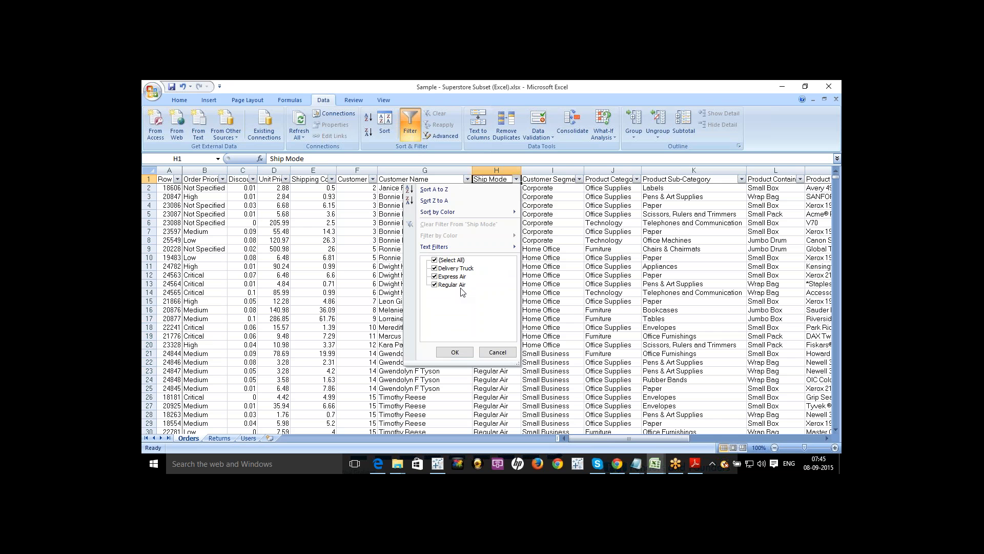
click(497, 353)
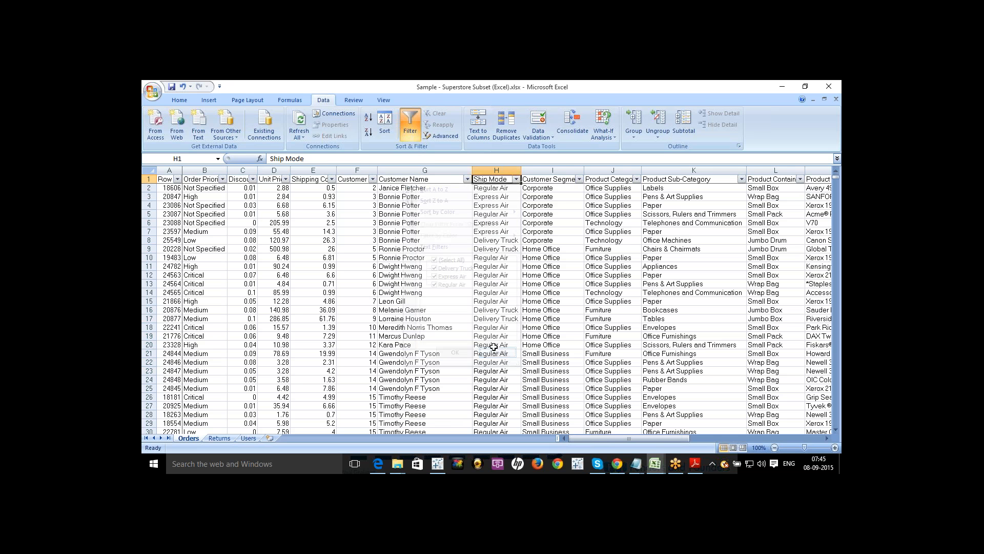
Examine the Customer Segment and Product Category filter options without applying a filter.
click(579, 179)
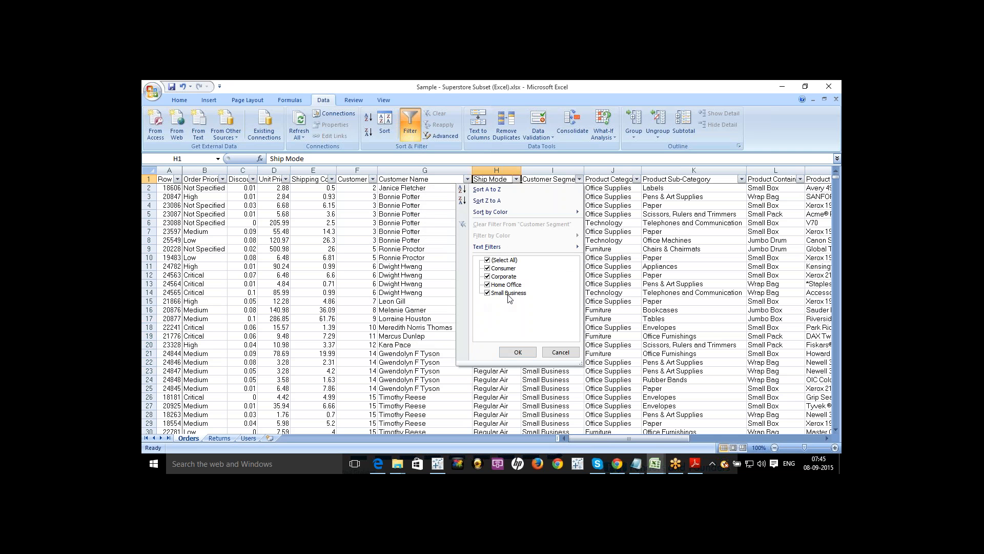
click(562, 352)
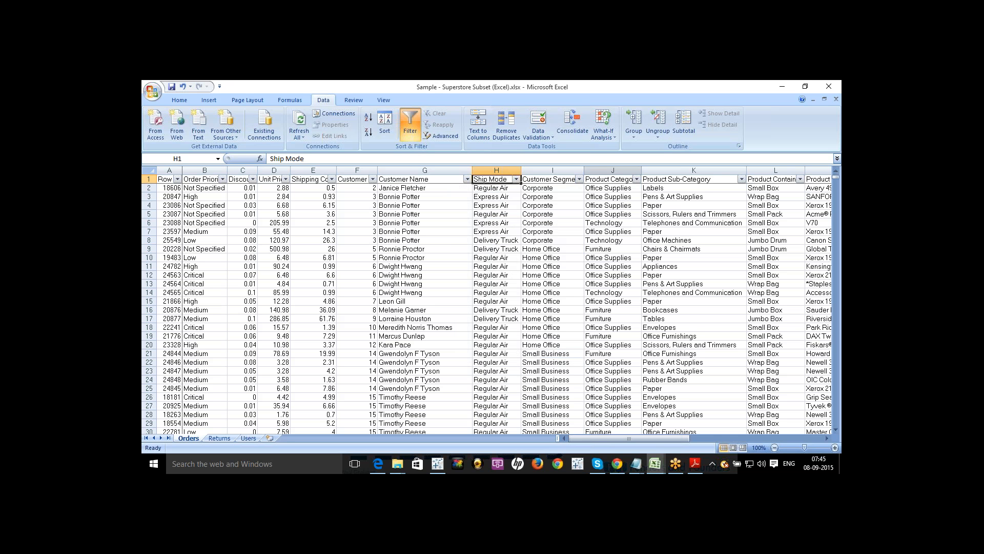
click(637, 179)
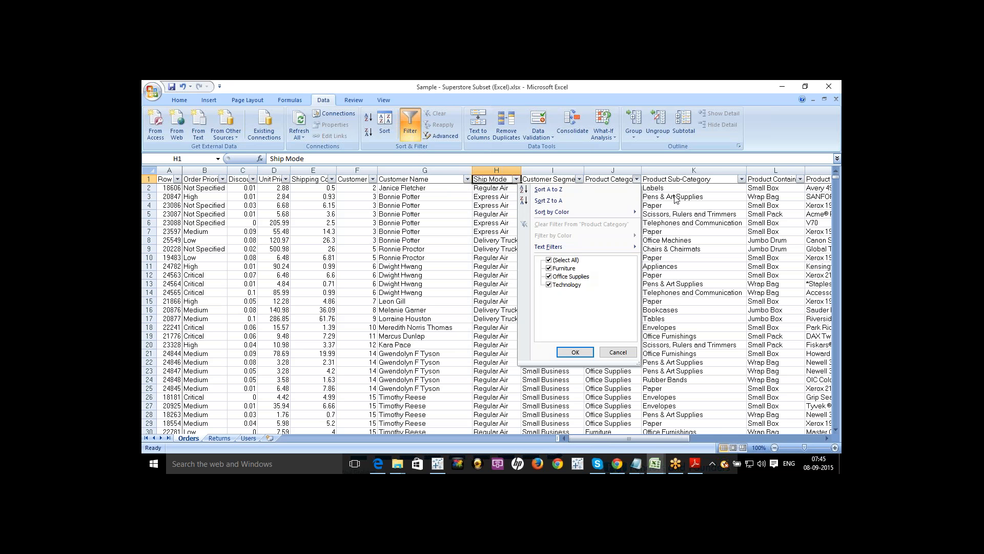
click(743, 179)
Examine the whole Product Sub-Category filter list through to its last option without applying a filter.
click(742, 178)
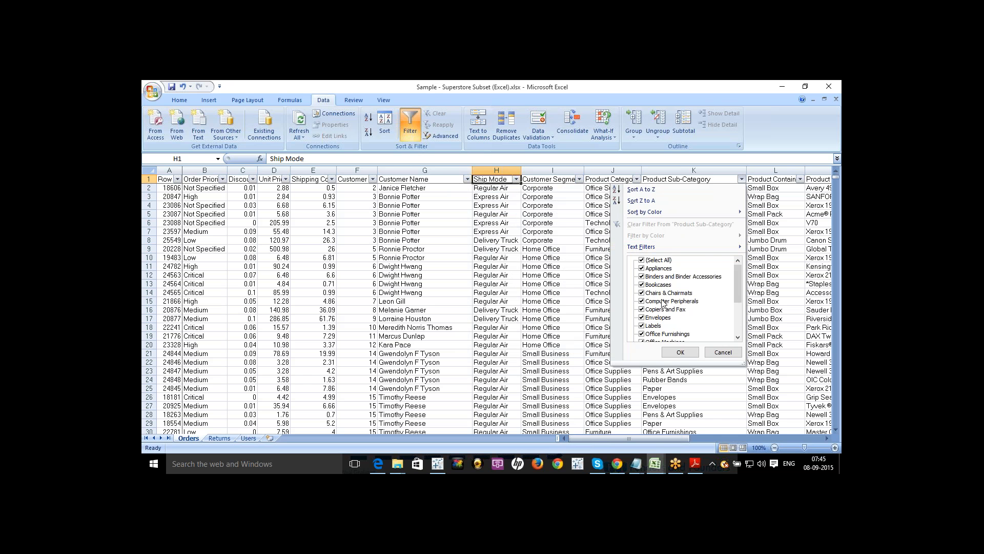
mouse_move(740, 274)
mouse_down()
mouse_move(740, 305)
mouse_move(736, 265)
mouse_up()
drag(737, 282, 736, 322)
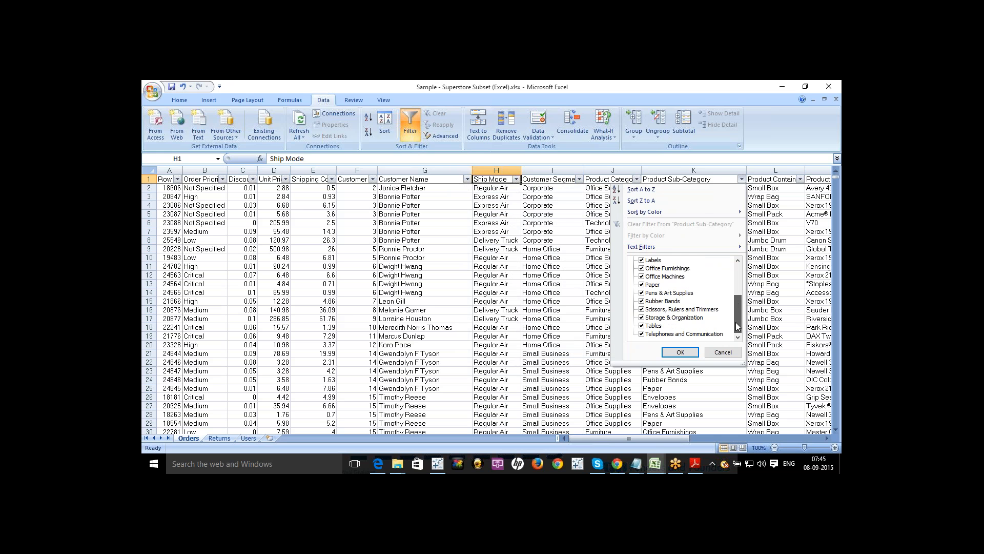
click(722, 352)
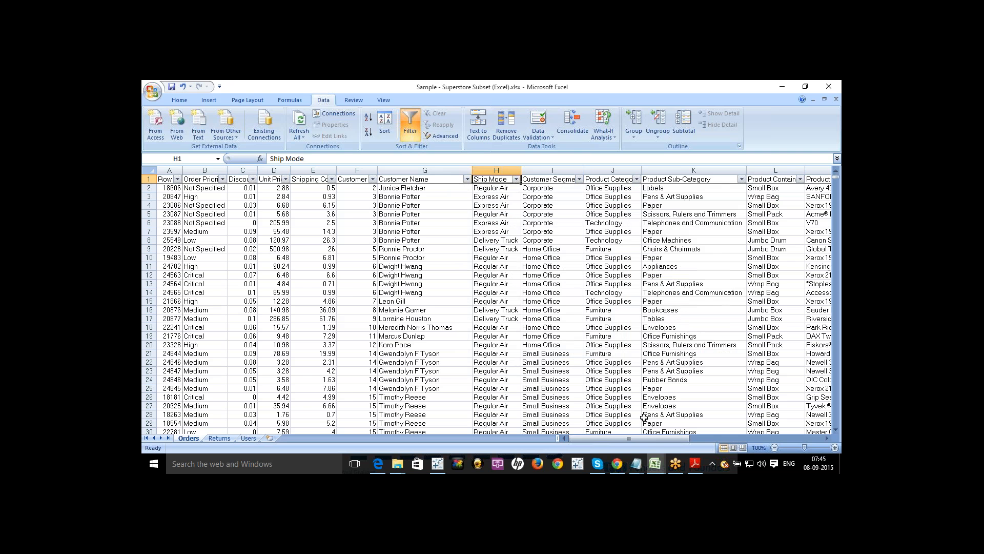
Examine the Product Container filter options without applying a filter.
drag(654, 435, 698, 435)
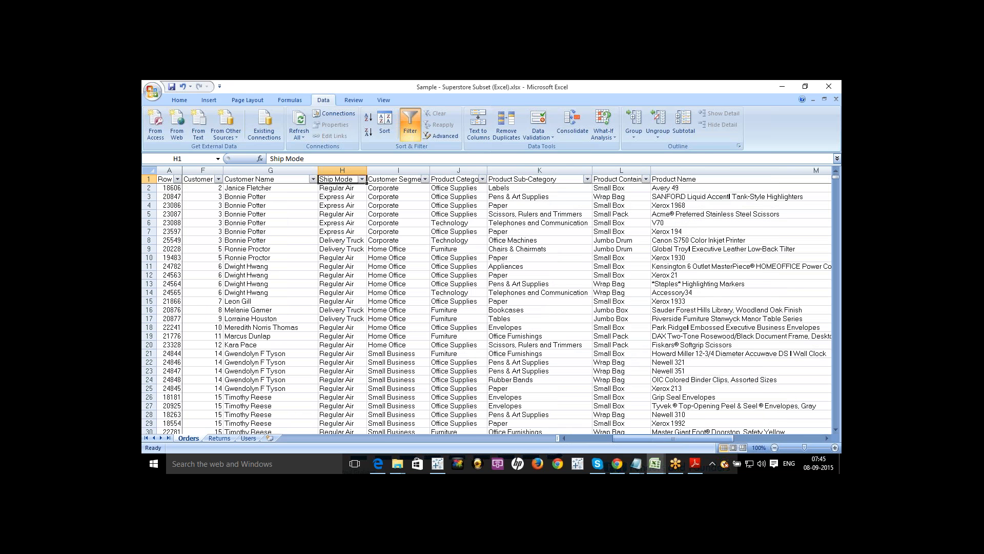
click(645, 179)
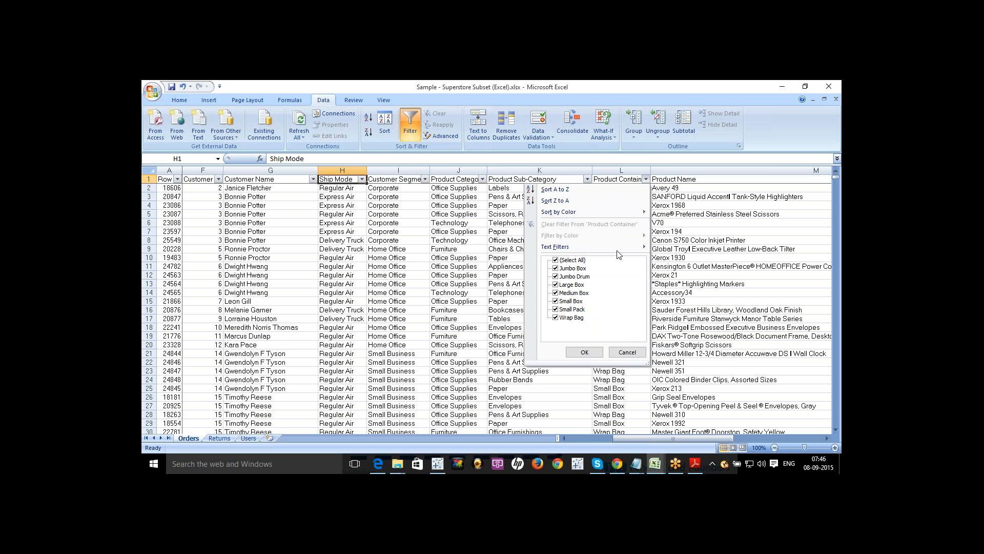
click(631, 352)
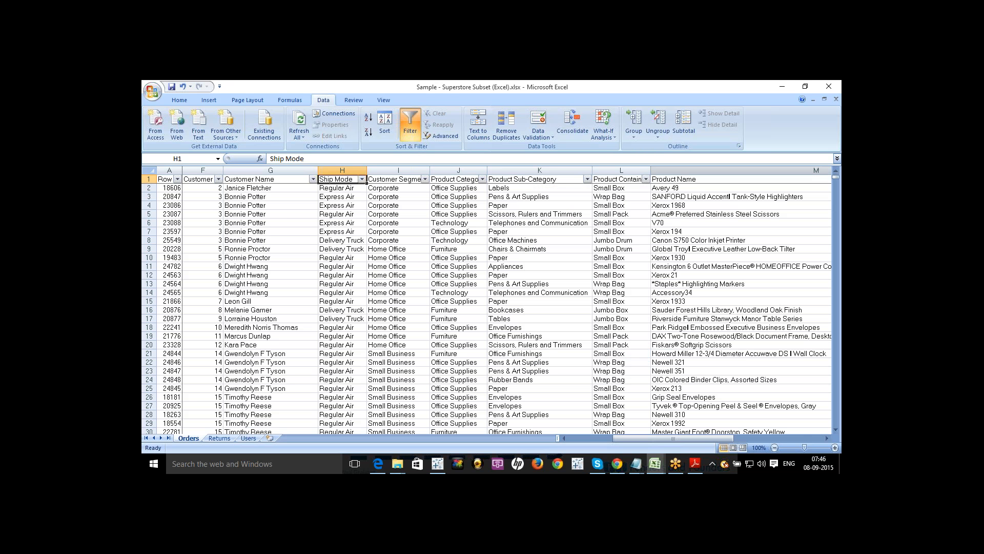
Go through the column headers one by one from Product Name to Profit.
click(696, 179)
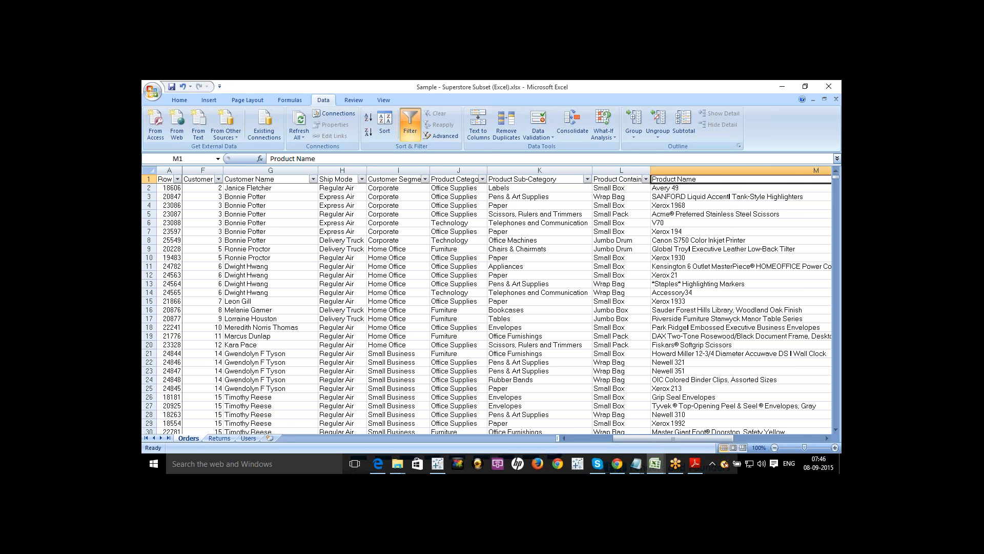
key(Right)
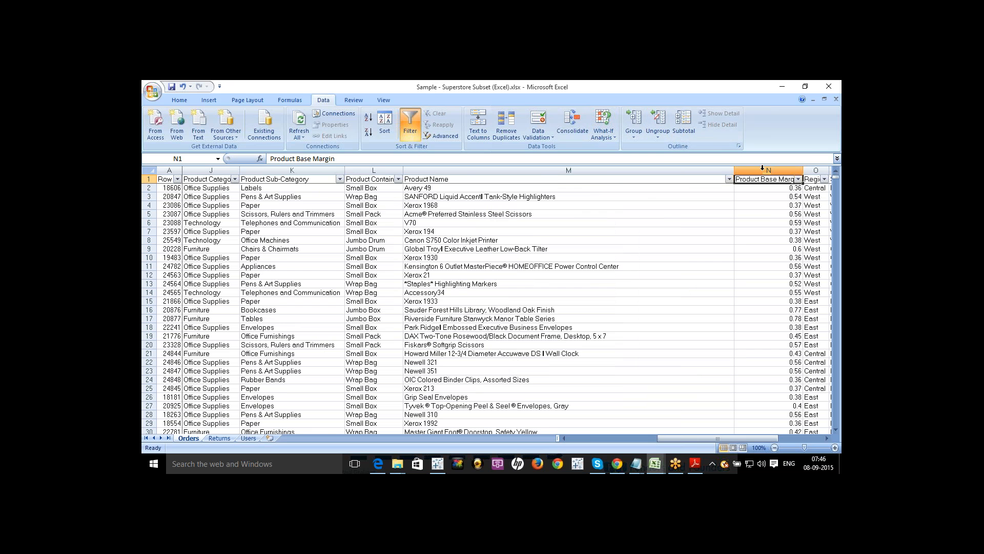
key(Right)
key(Right)
key(Right)
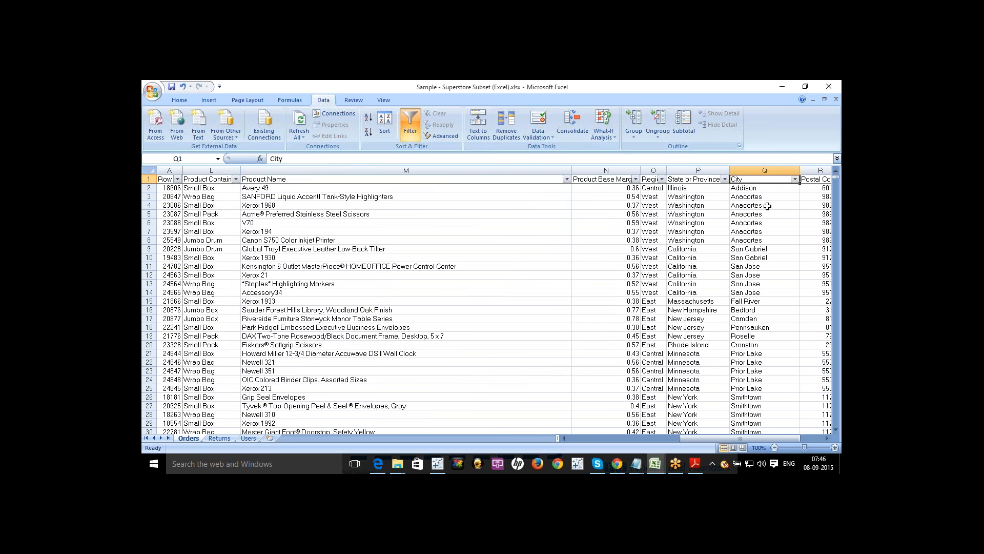
key(Right)
key(Right)
key(Right)
key(Right)
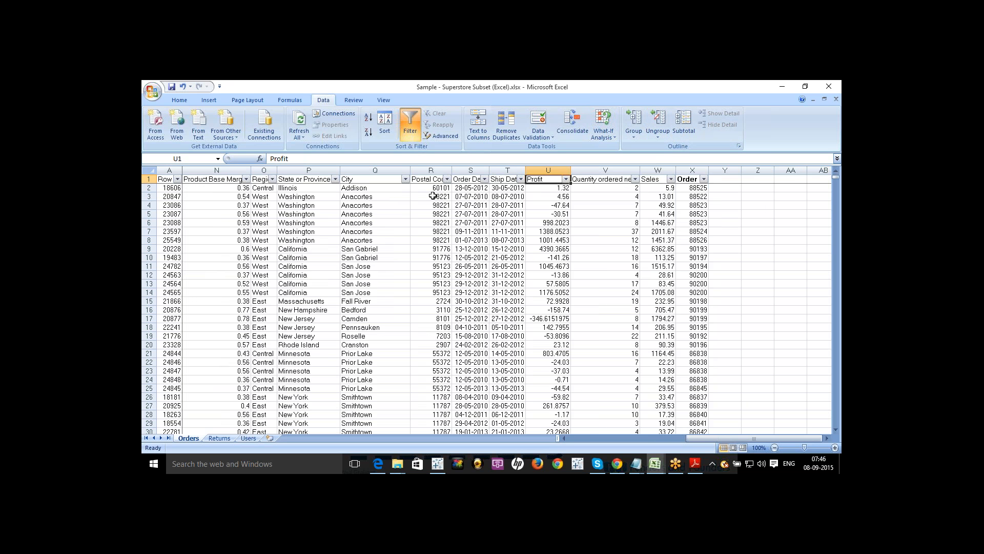
Examine the Product Base Margin header and the Region filter options, keeping all regions included.
click(225, 180)
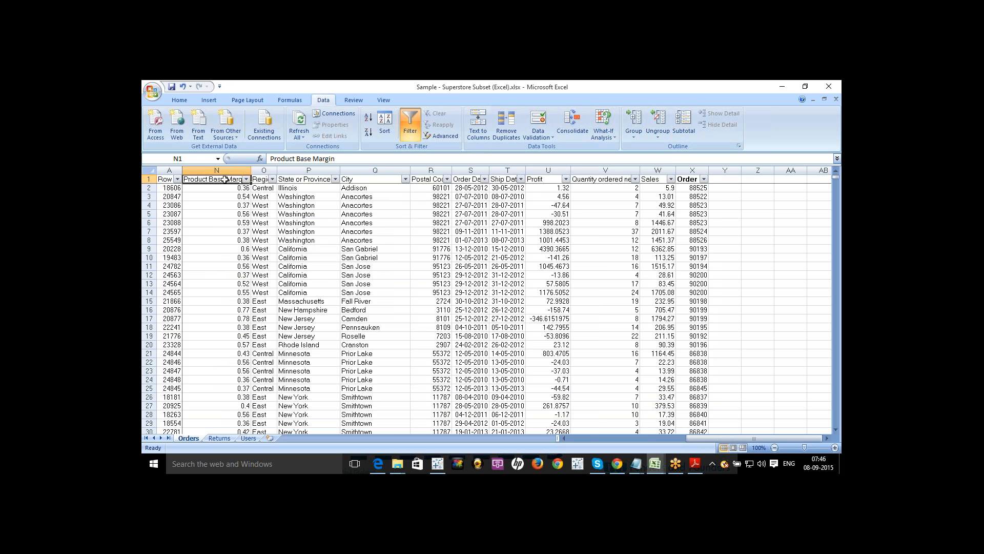
click(259, 179)
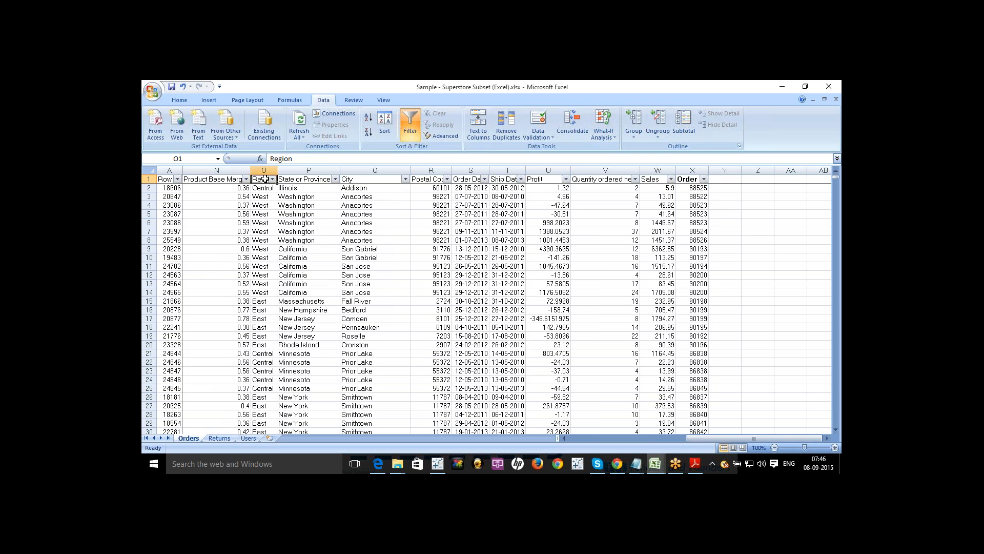
click(272, 180)
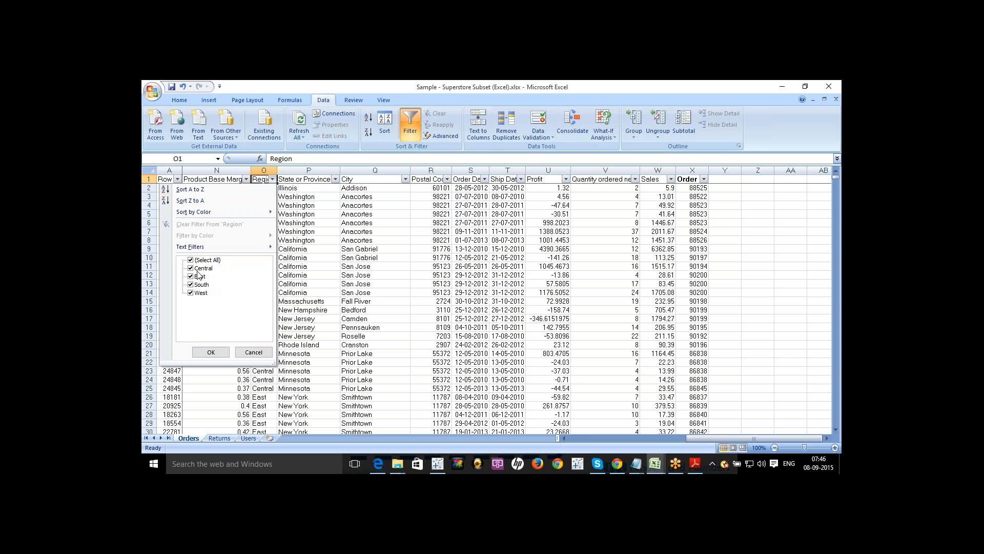
click(211, 352)
Examine the State or Province and City filter lists without applying a filter.
click(335, 179)
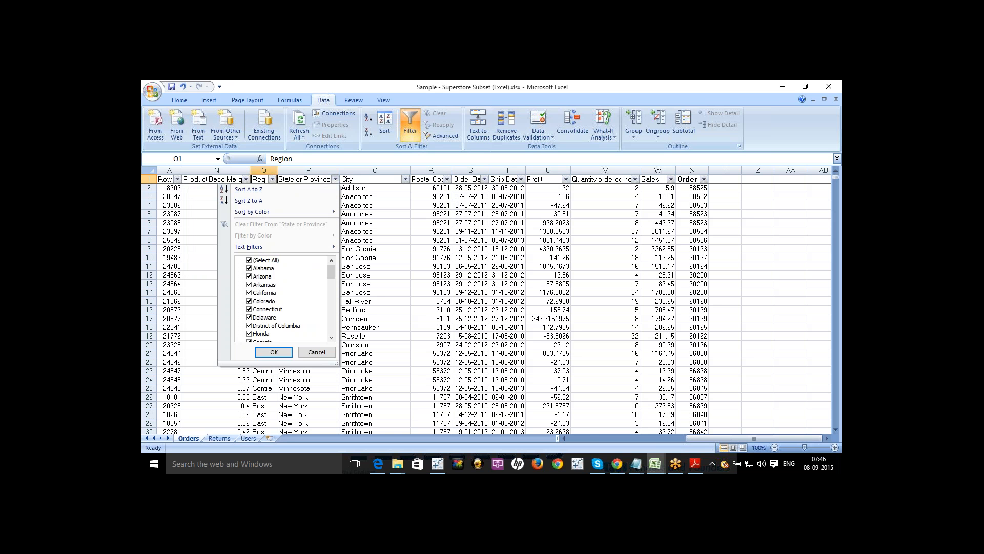
mouse_move(331, 270)
mouse_down()
mouse_move(331, 319)
mouse_move(331, 259)
mouse_up()
click(386, 176)
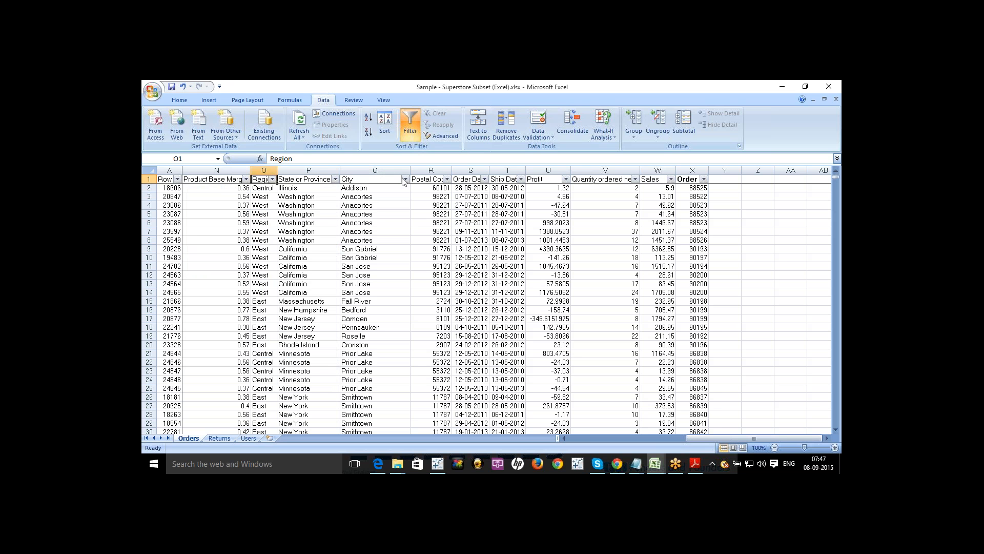
click(405, 179)
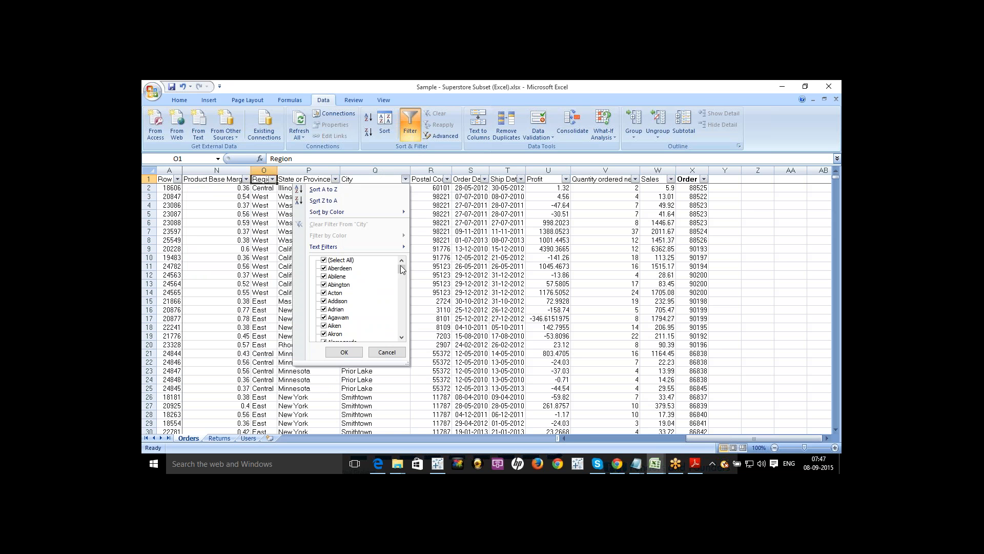
drag(402, 267, 402, 229)
click(441, 179)
Examine the full Order Date header text and the Ship Date filter's years without changing either.
click(474, 180)
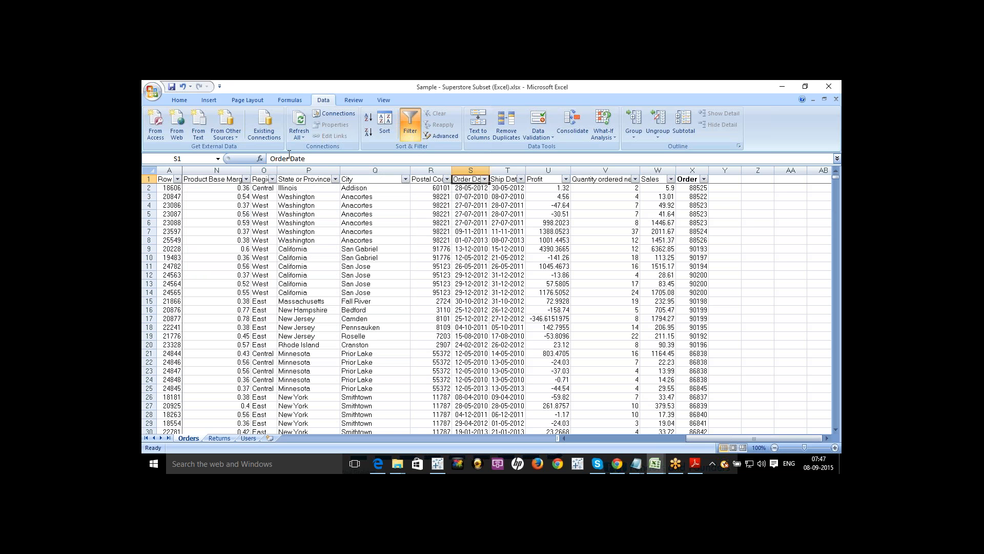
drag(306, 159, 268, 159)
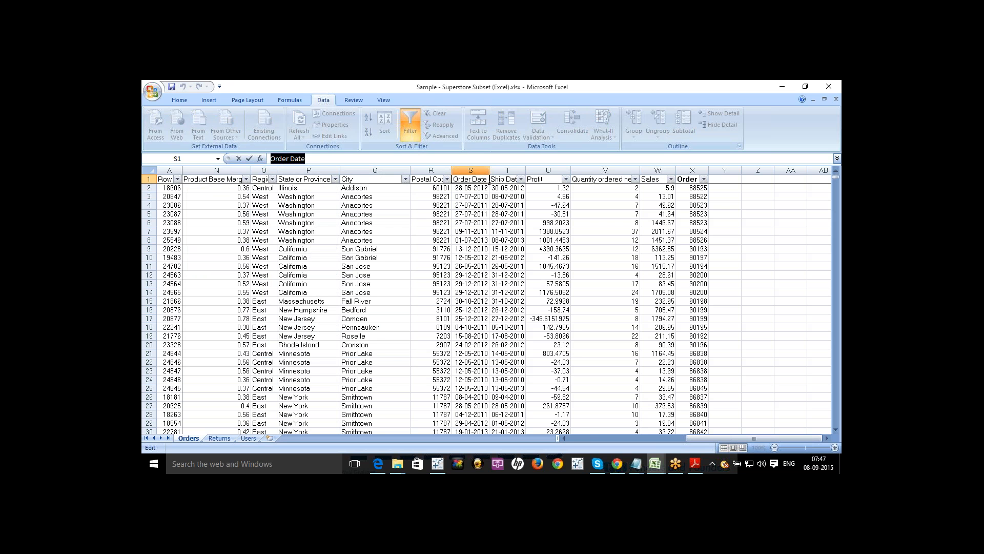
click(521, 179)
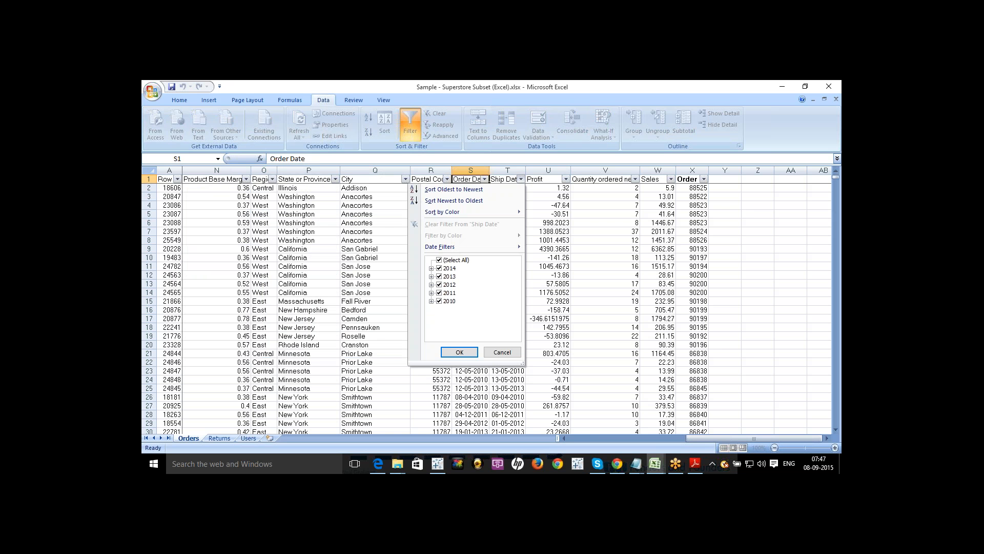
key(Escape)
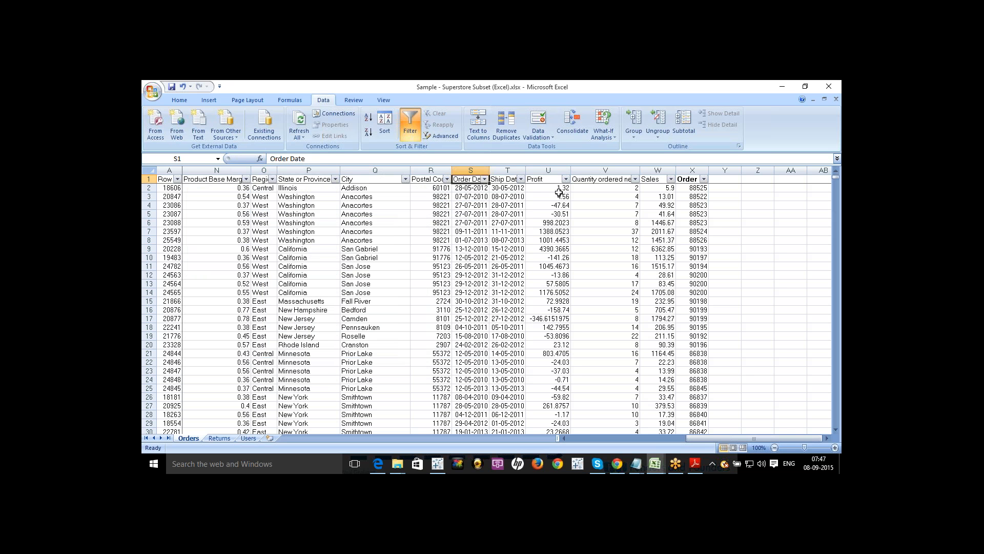
Examine the first two quantity ordered values and the Sales filter options without applying a filter.
click(611, 191)
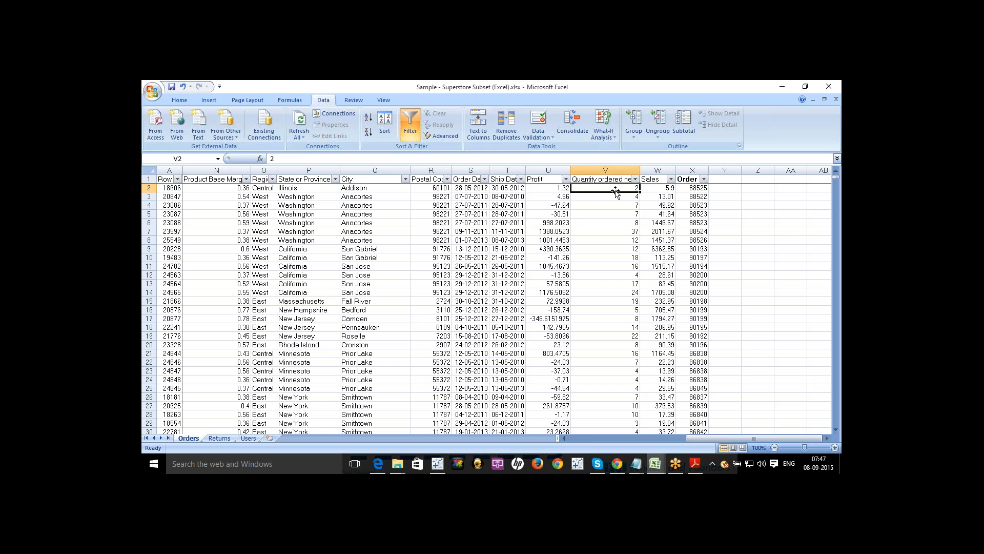
click(623, 197)
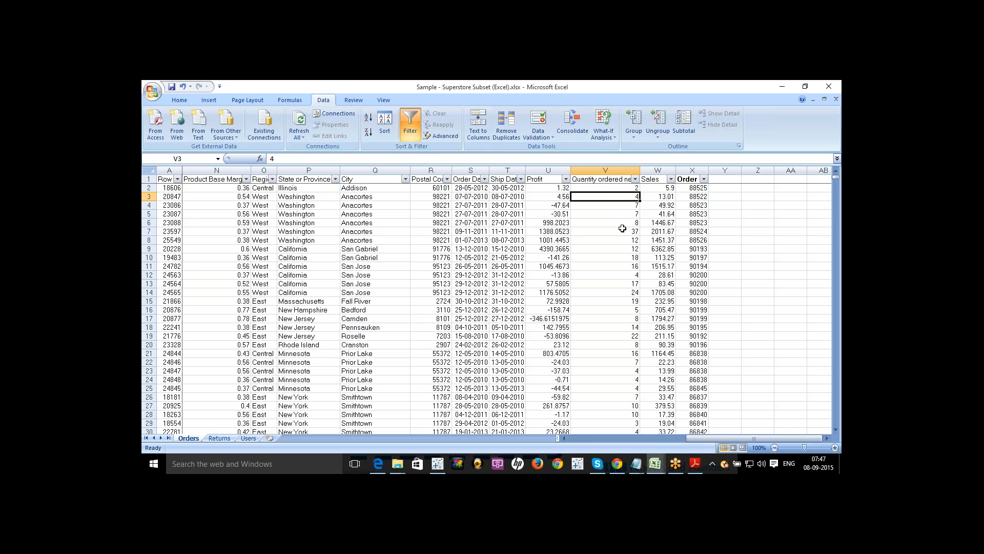
click(671, 178)
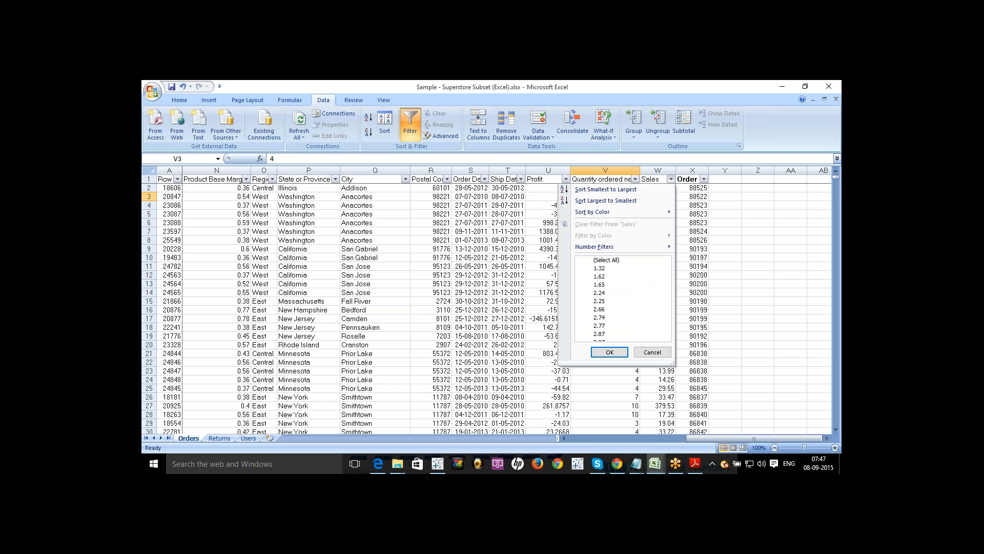
click(671, 179)
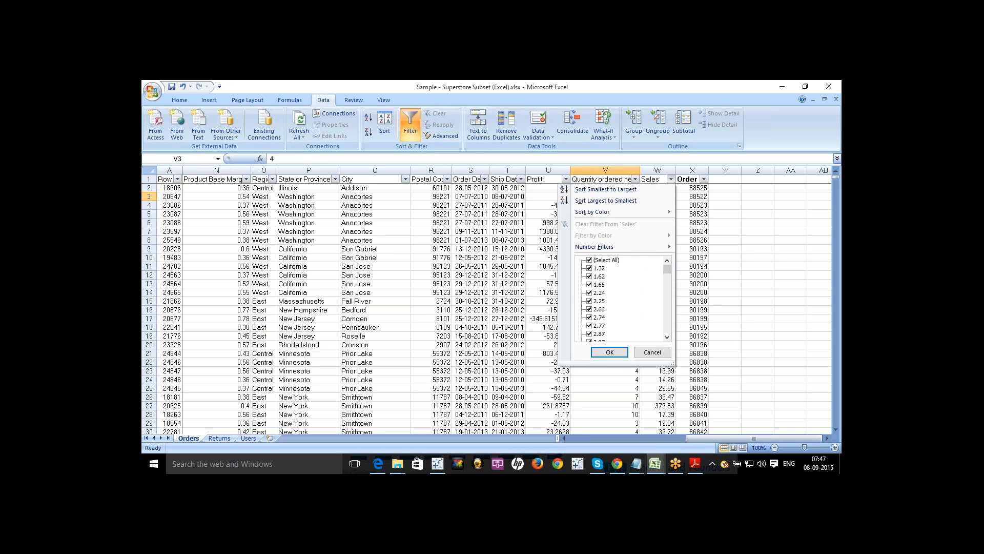
key(Escape)
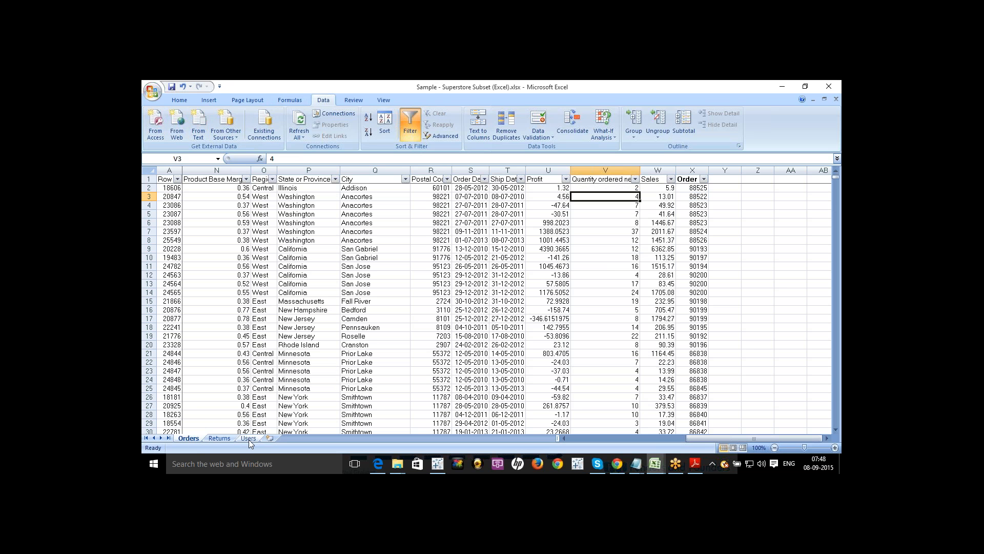
Examine the returned order IDs on the Returns sheet and the region managers on the Users sheet, and return to the Orders sheet.
click(222, 439)
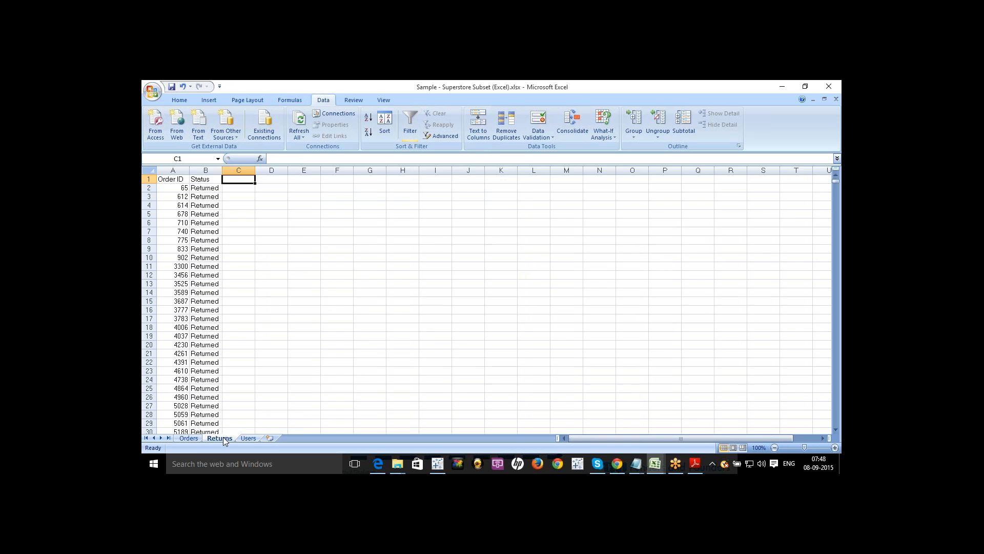
click(248, 439)
click(197, 439)
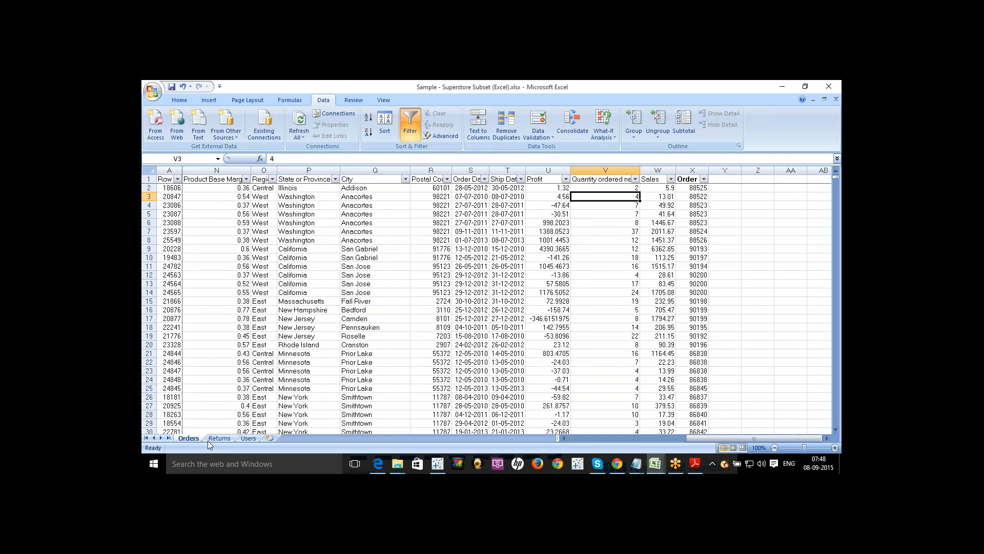
click(209, 440)
click(242, 440)
click(189, 438)
click(210, 438)
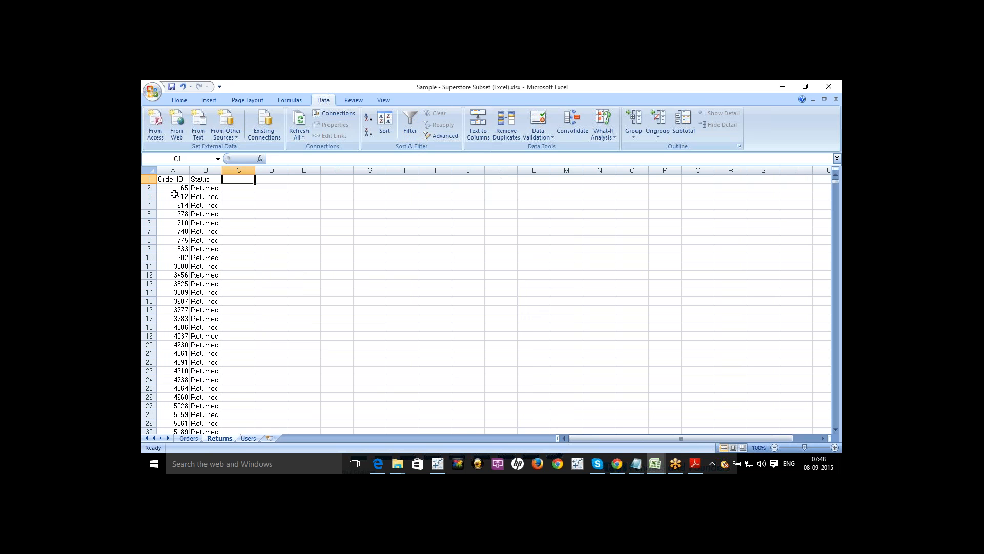
click(245, 438)
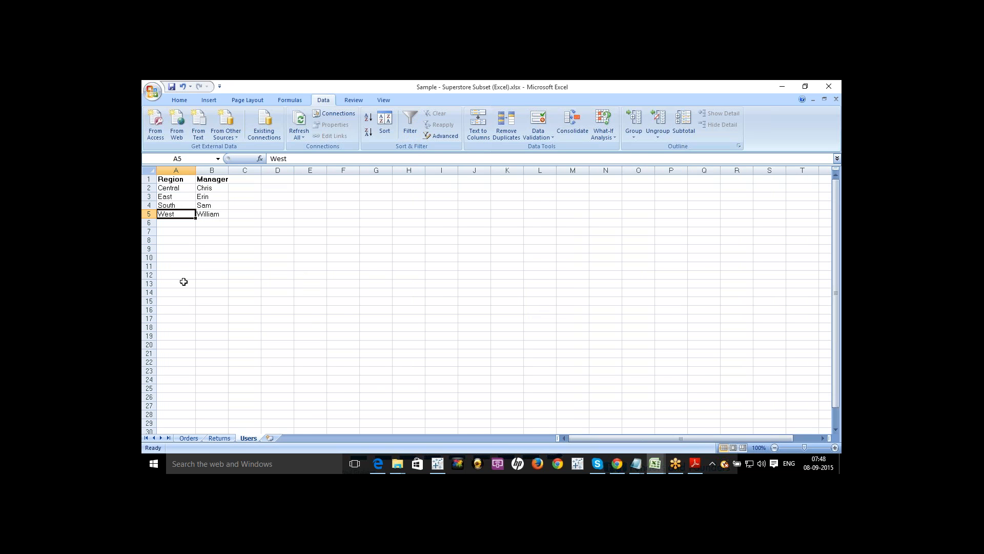
click(189, 438)
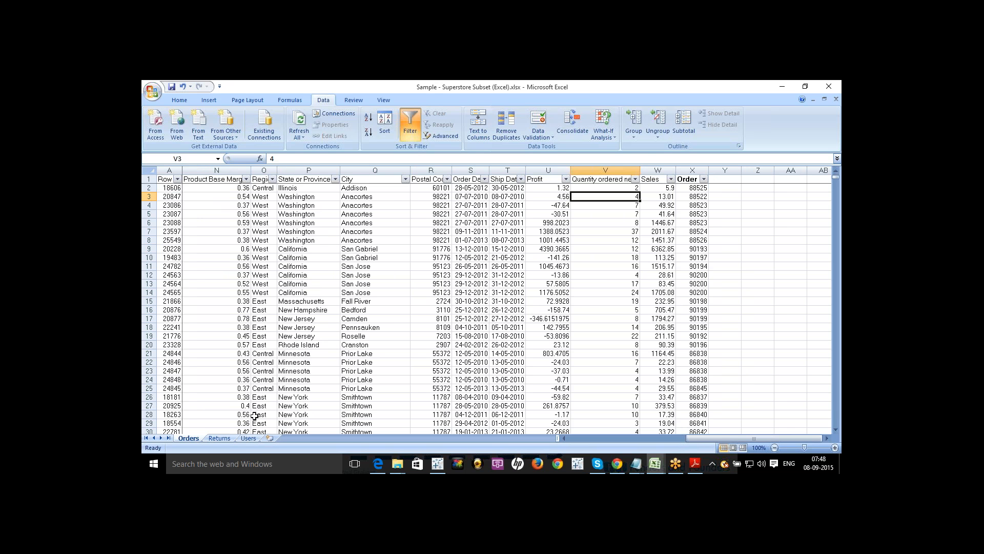
Switch to Tableau, connect to the Excel file Sample - Superstore Subset (Excel).xlsx, and add its Orders sheet to the data source.
click(437, 464)
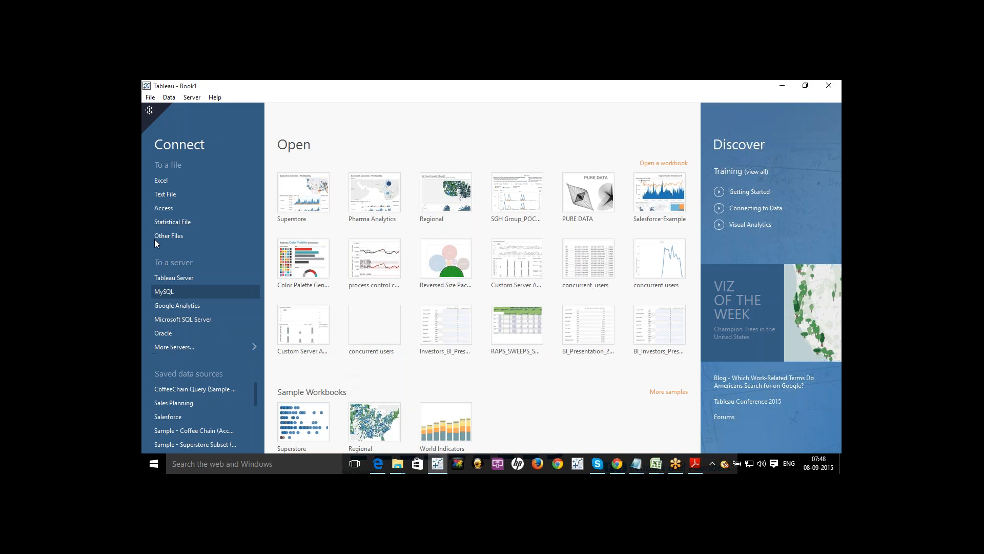
click(163, 180)
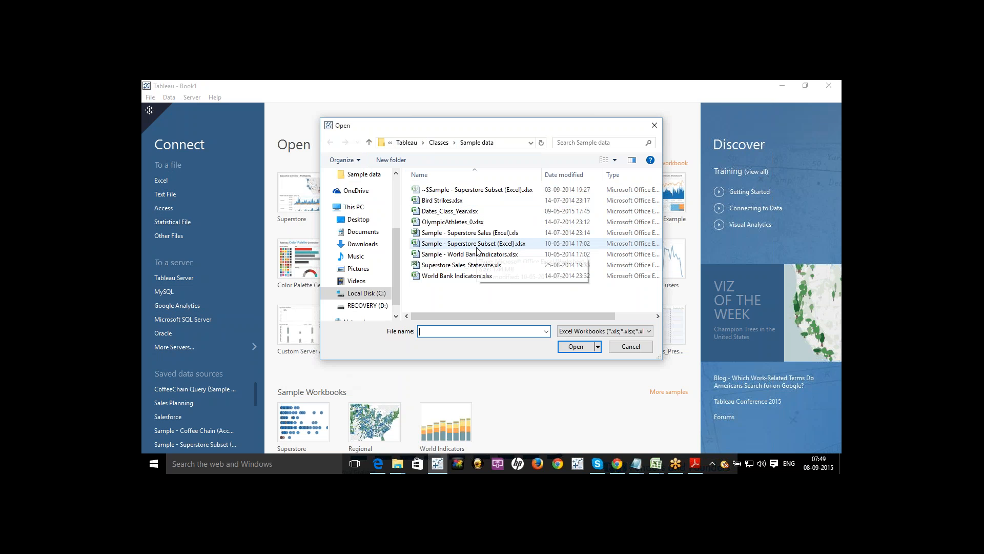
click(476, 250)
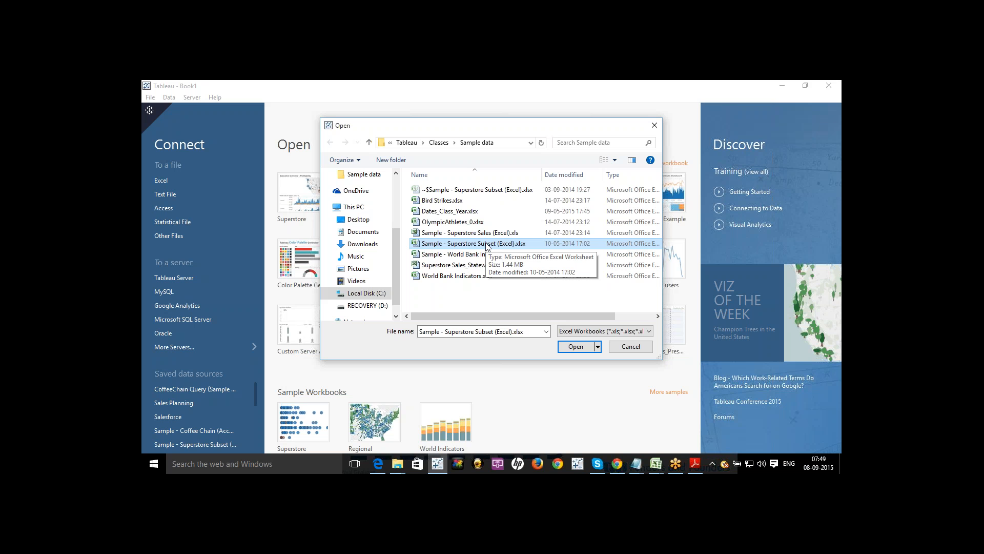
click(598, 347)
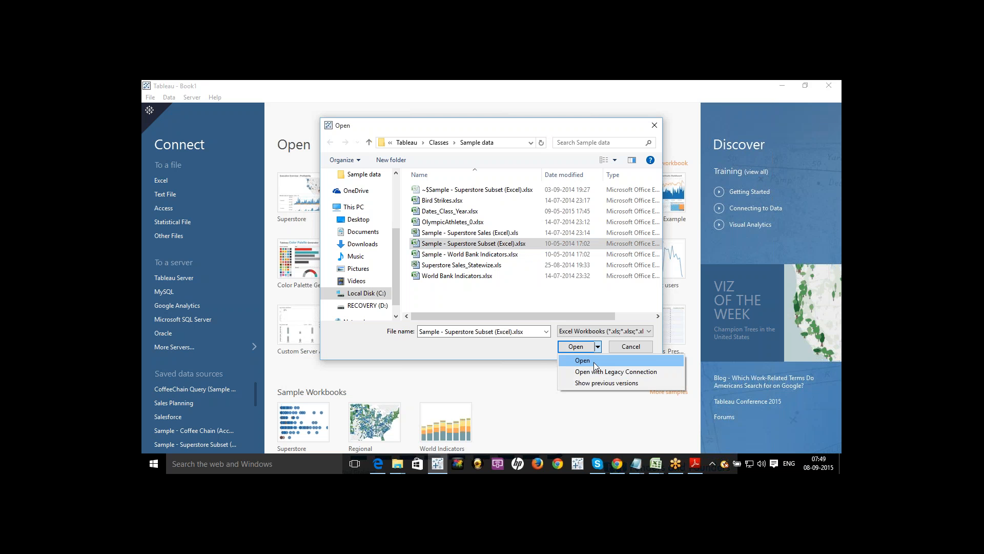
click(577, 348)
click(576, 348)
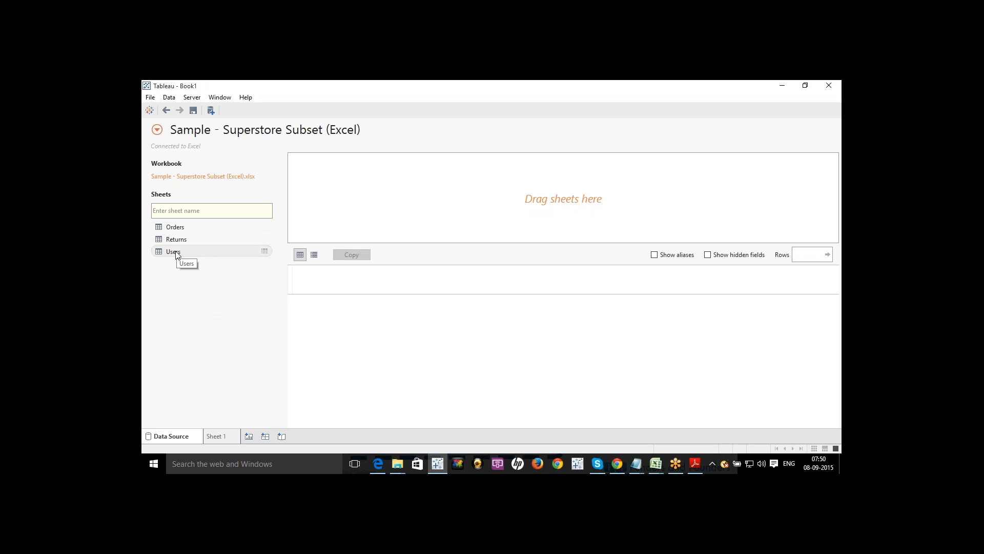
drag(177, 229, 363, 211)
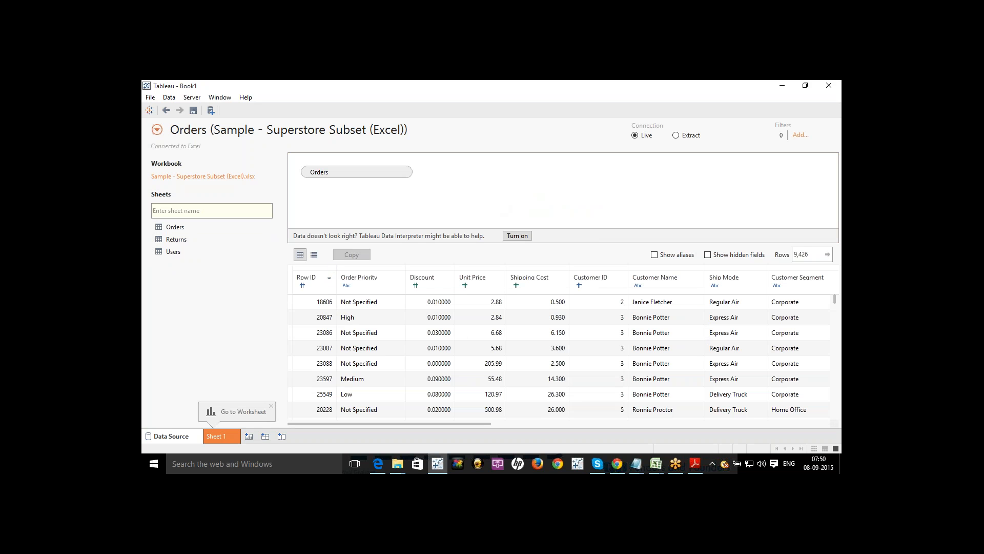
Examine the Row ID column's field options and available data types without changing anything.
click(329, 278)
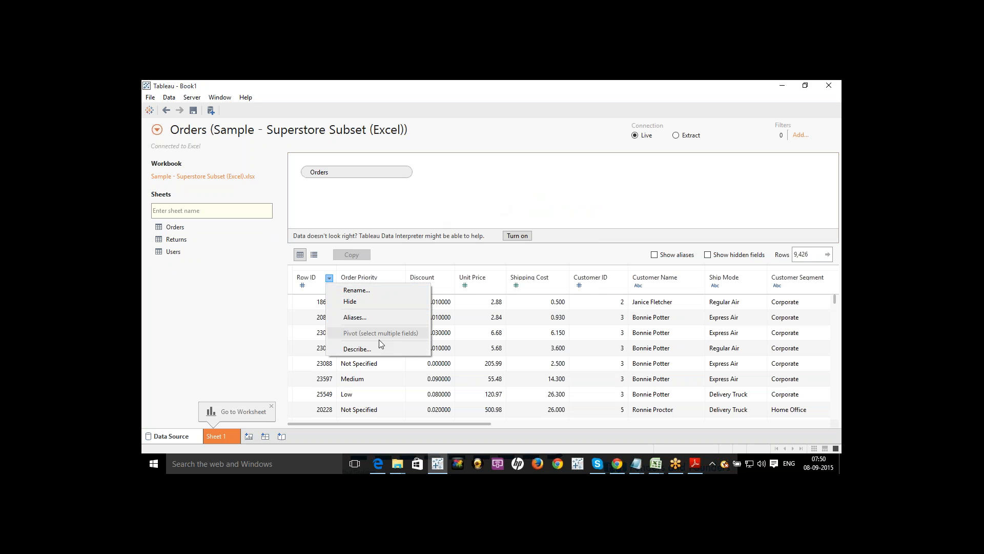
click(411, 252)
click(329, 278)
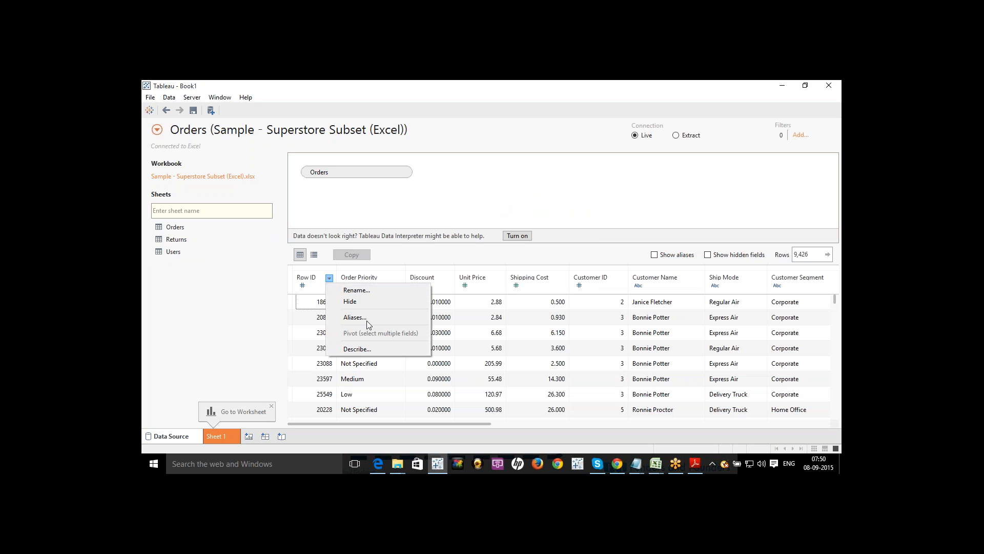
click(399, 255)
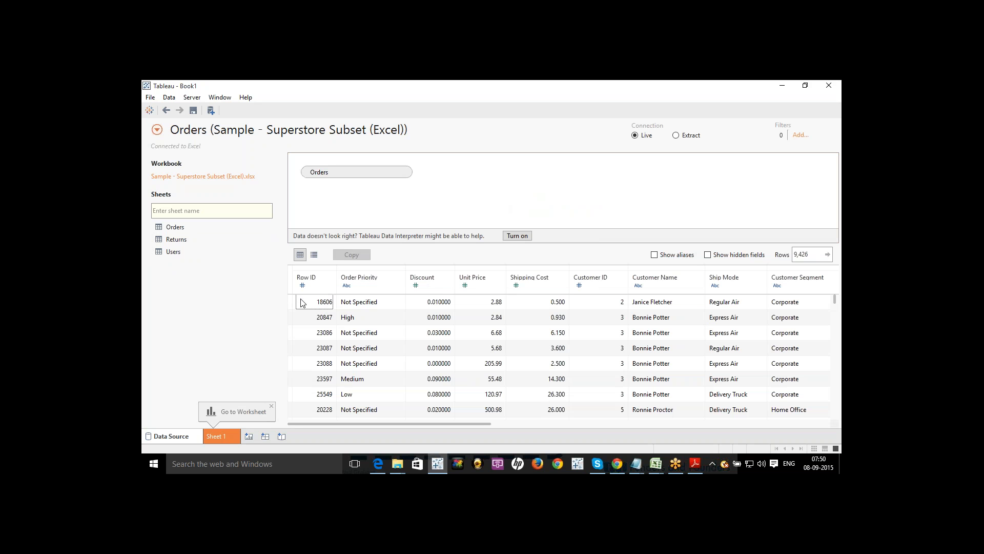
click(302, 286)
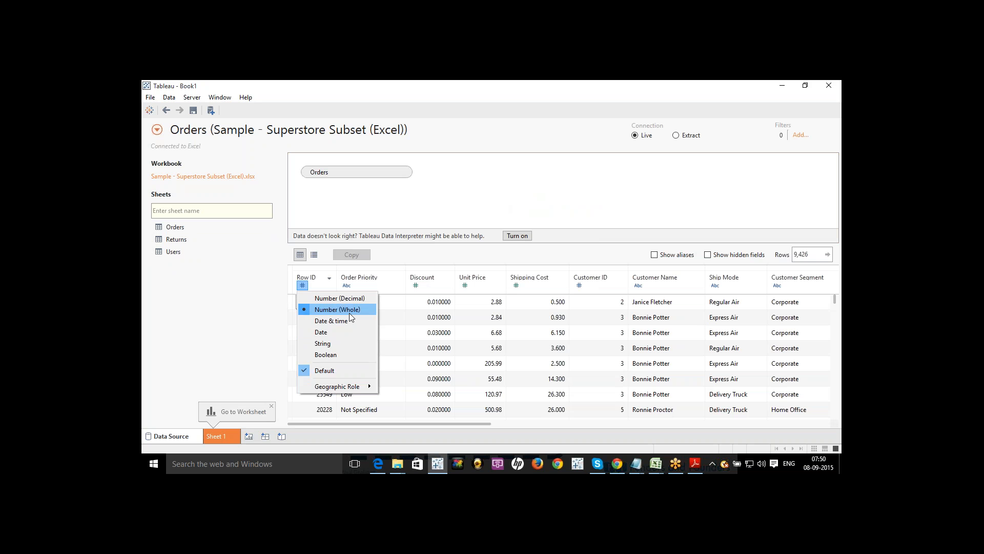
click(458, 260)
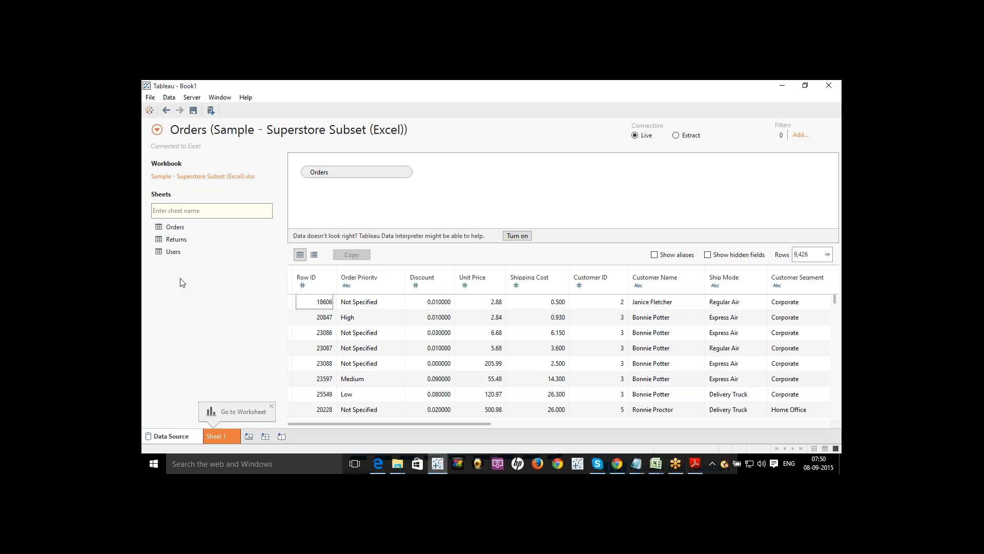
Create another Excel connection to Sample - Superstore Subset (Excel).xlsx, opening it with the legacy connection.
click(147, 112)
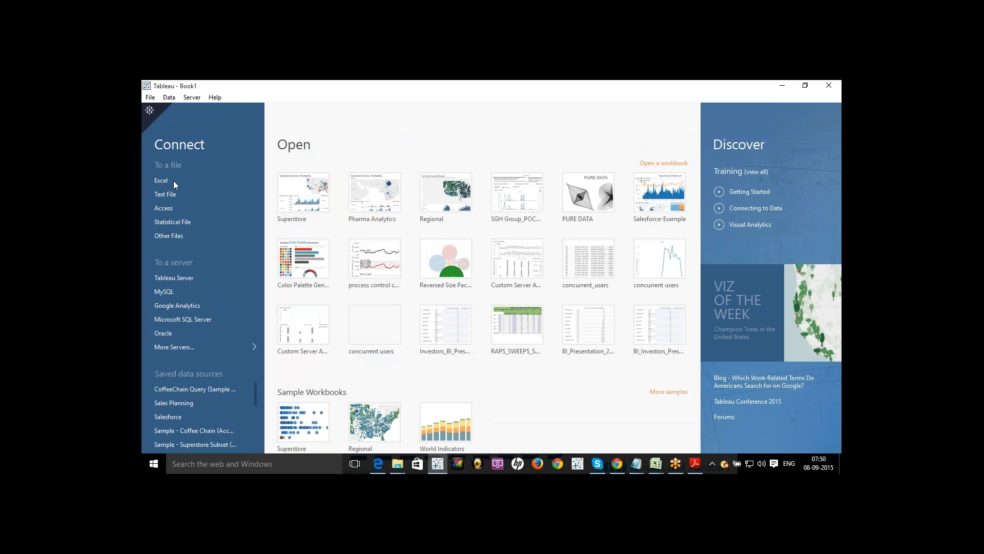
click(155, 179)
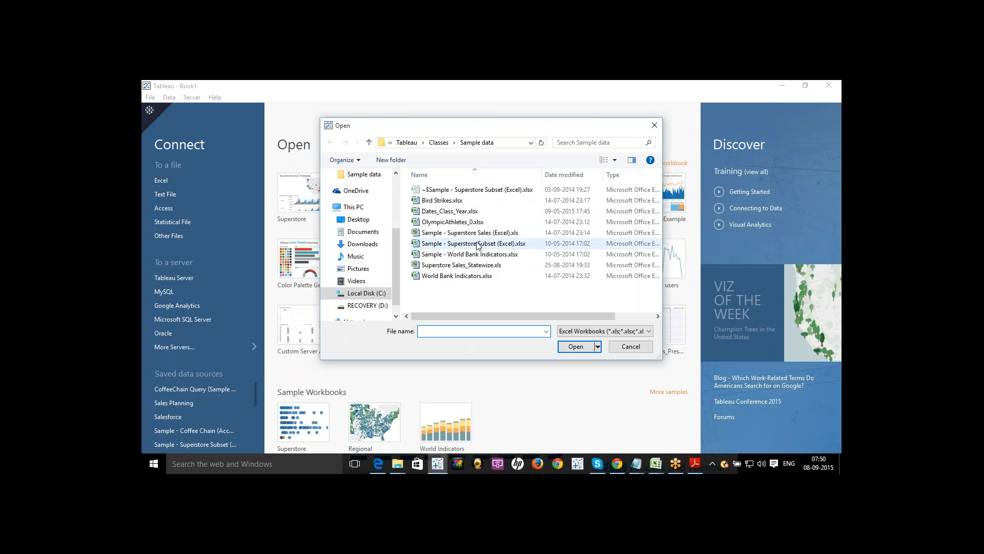
click(479, 245)
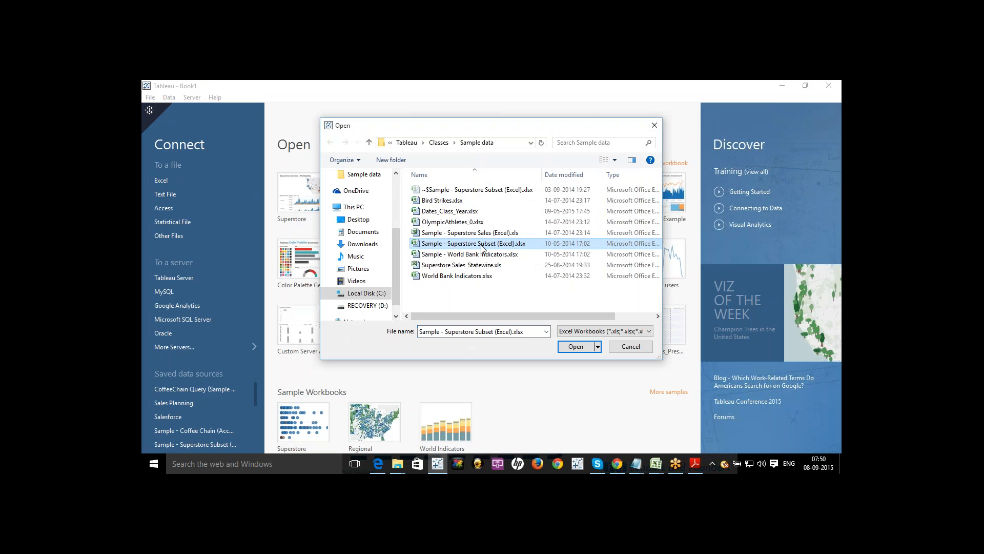
click(598, 346)
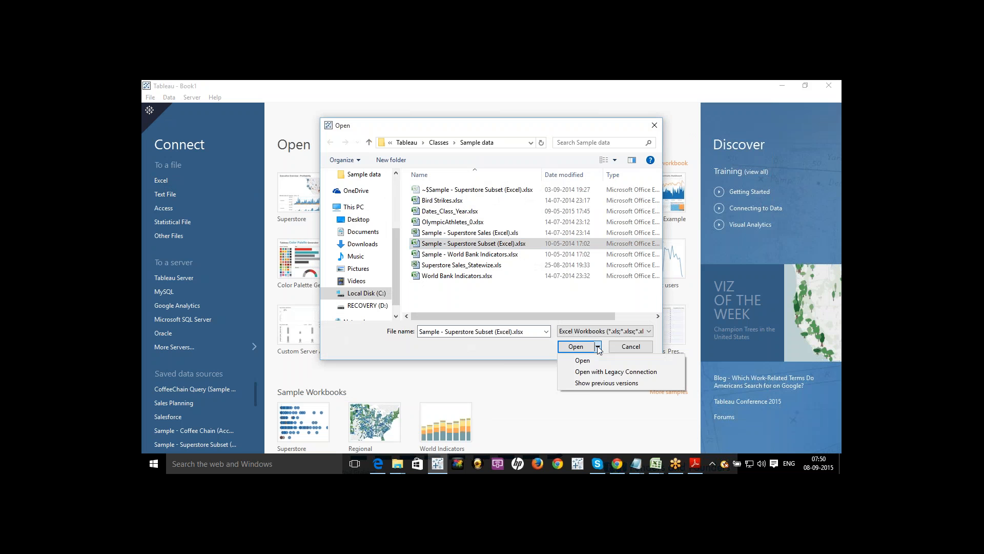
click(593, 373)
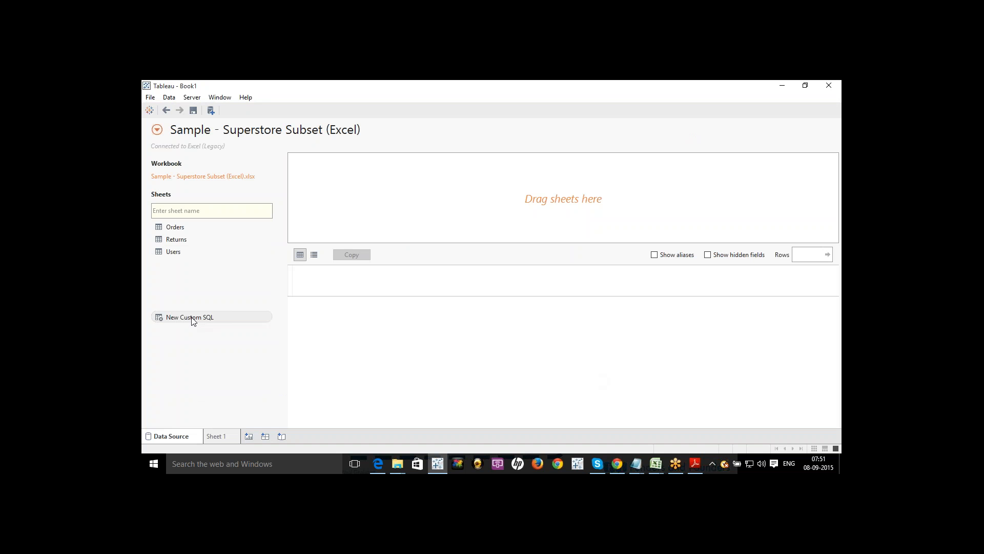
Examine the custom SQL editor and its parameter insertion option, and leave it without creating a query.
click(208, 322)
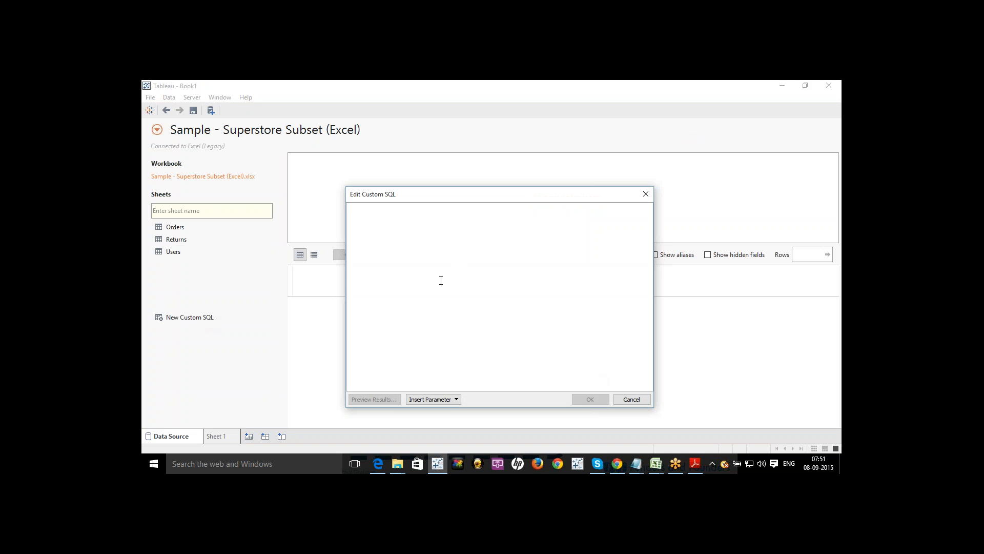
click(440, 400)
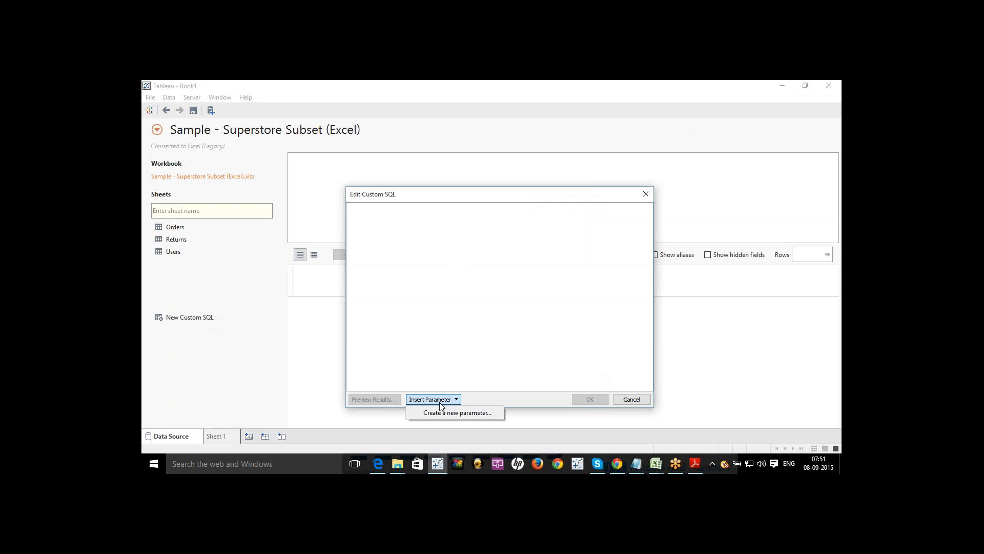
click(457, 335)
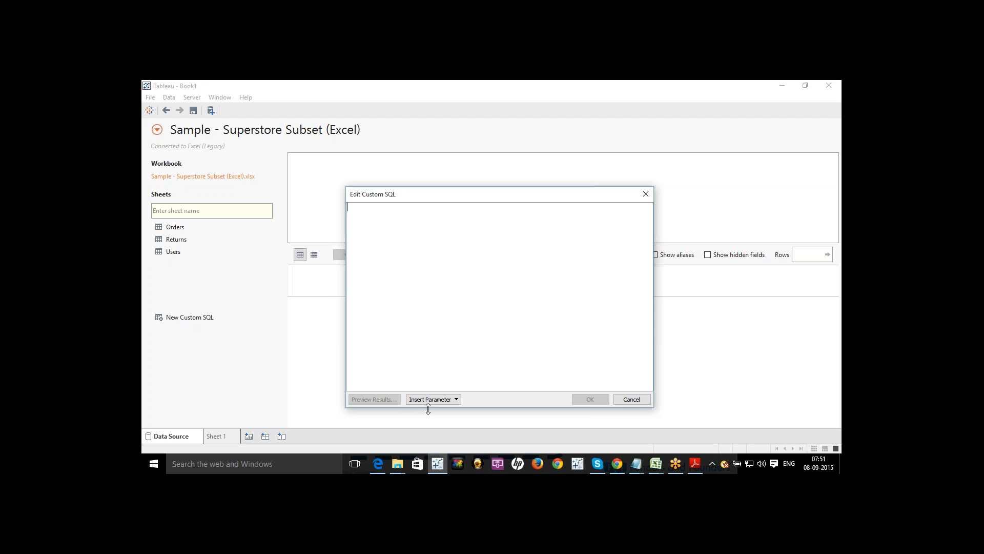
click(456, 401)
click(408, 262)
click(632, 399)
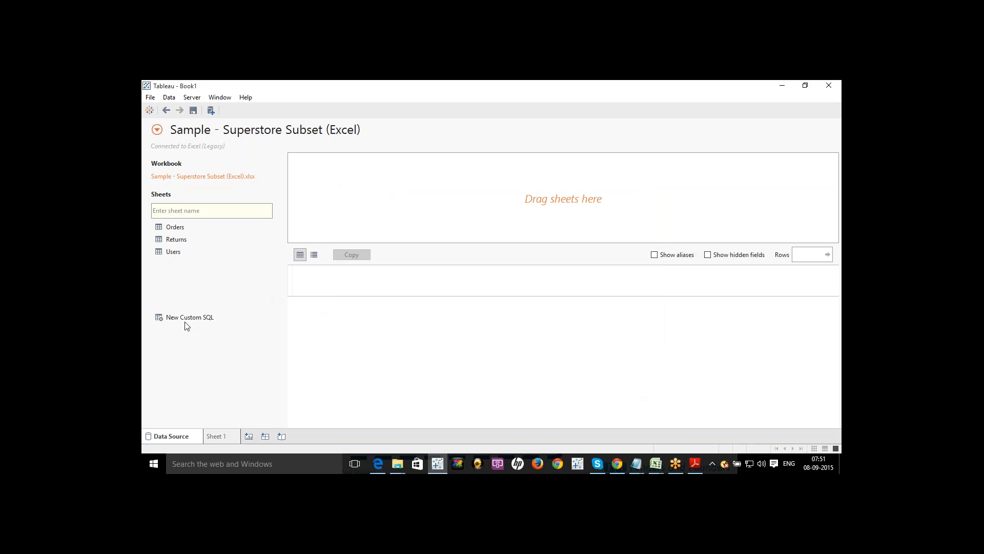
Add the Orders sheet to the legacy data source and inner-join the Returns and Users sheets to it, checking the Order ID join clause for Returns.
drag(204, 231, 347, 210)
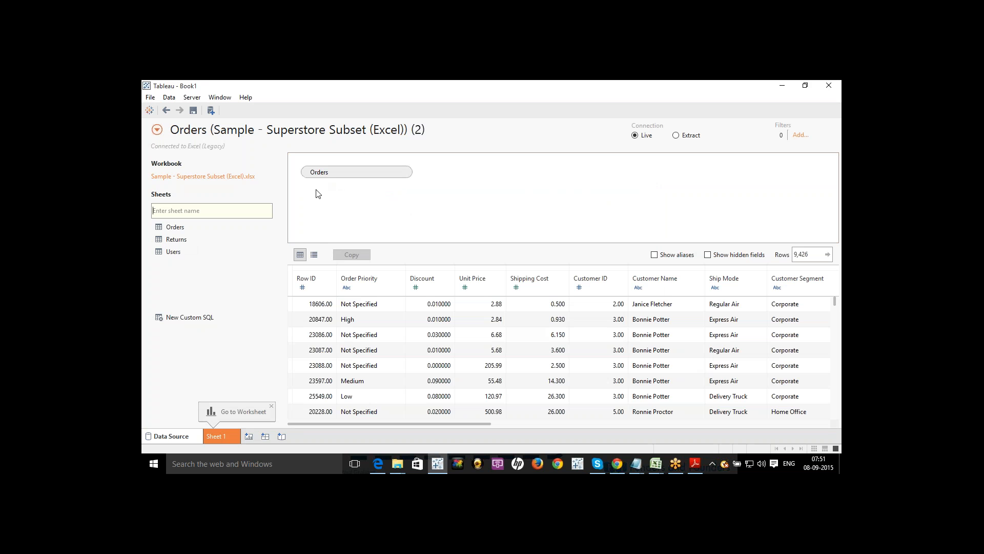
drag(176, 239, 435, 173)
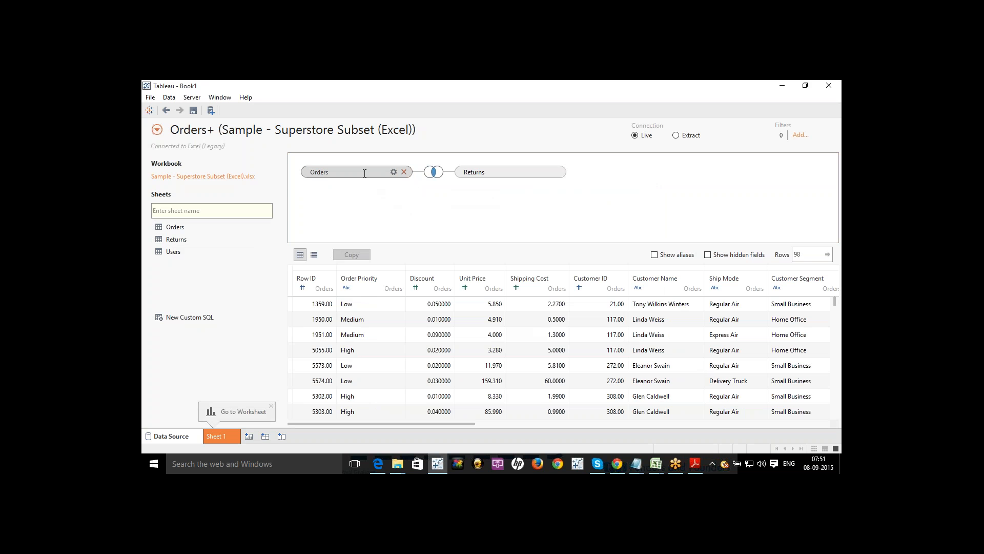
click(434, 173)
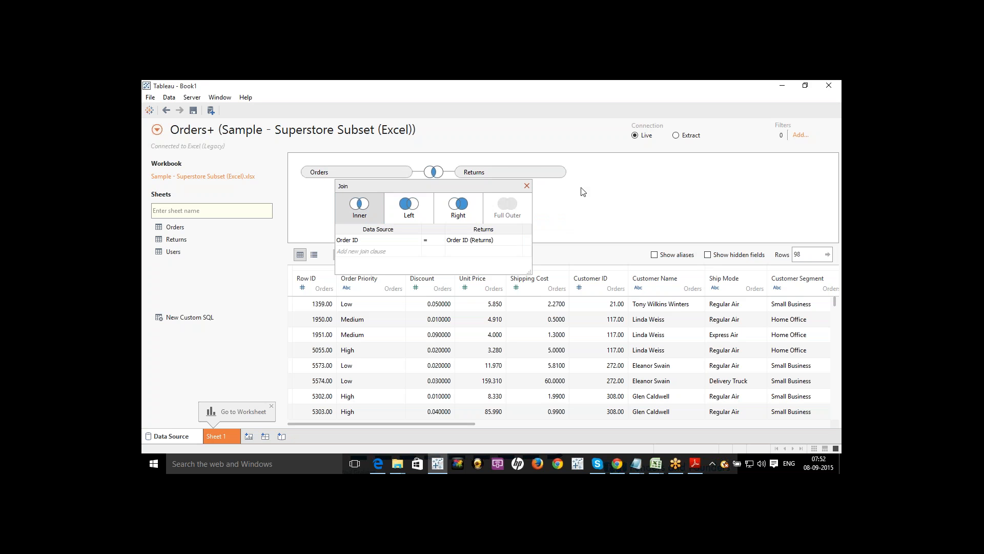
click(526, 186)
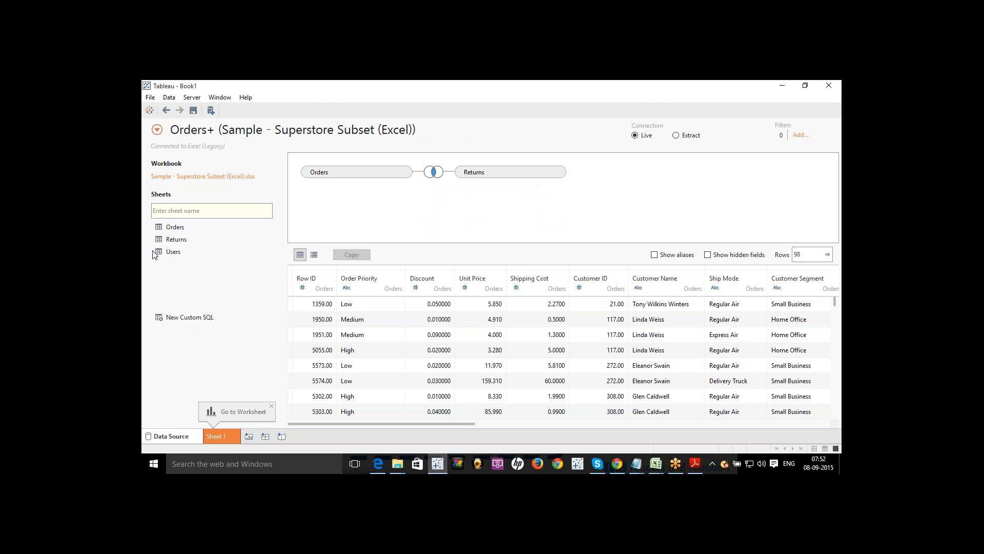
drag(155, 254, 406, 227)
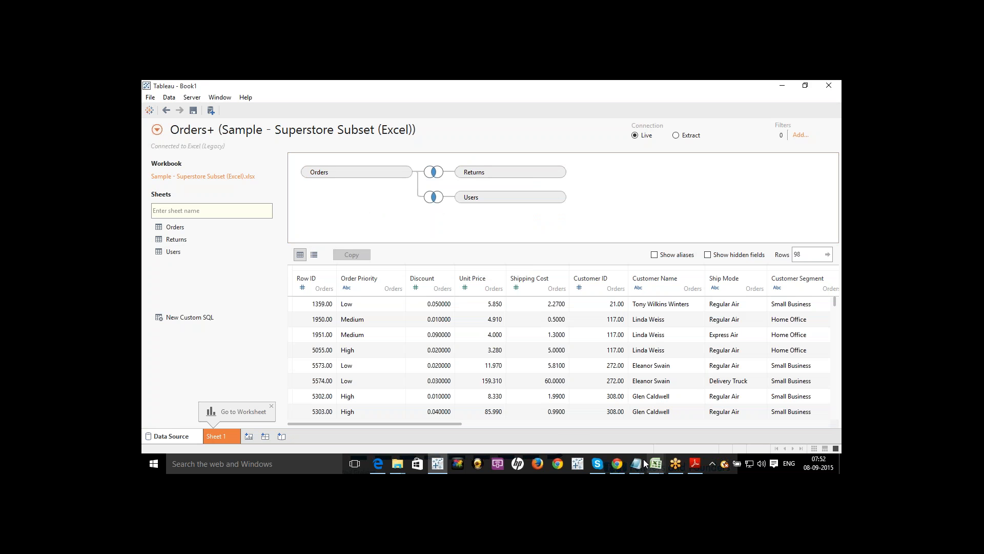
Switch to Notepad and add the indented entries Data, Tables, Database and Datasource below the existing sentence, separated by blank lines.
mouse_move(638, 465)
click(670, 413)
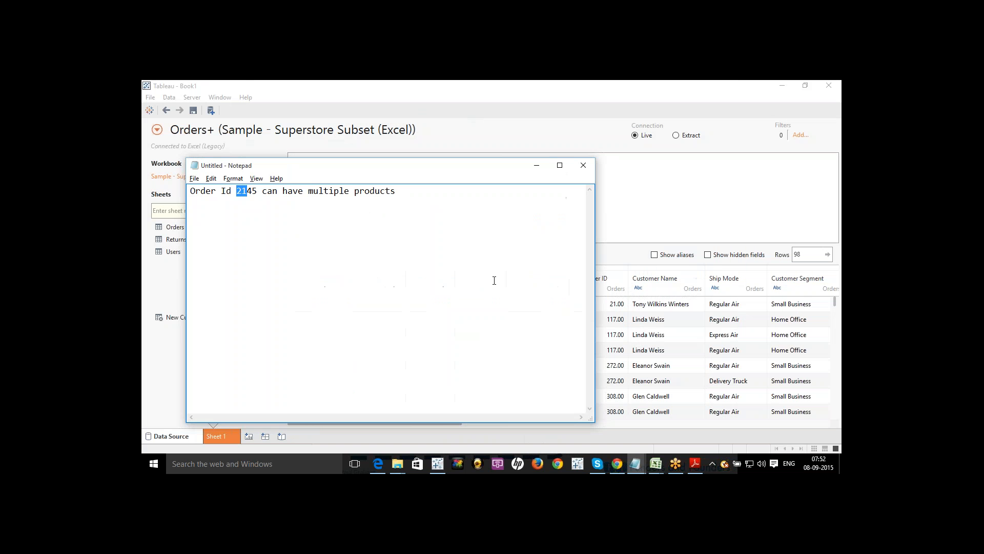
key(Return)
key(Return)
text(Data)
text(Tables)
text( ()
text(Database)
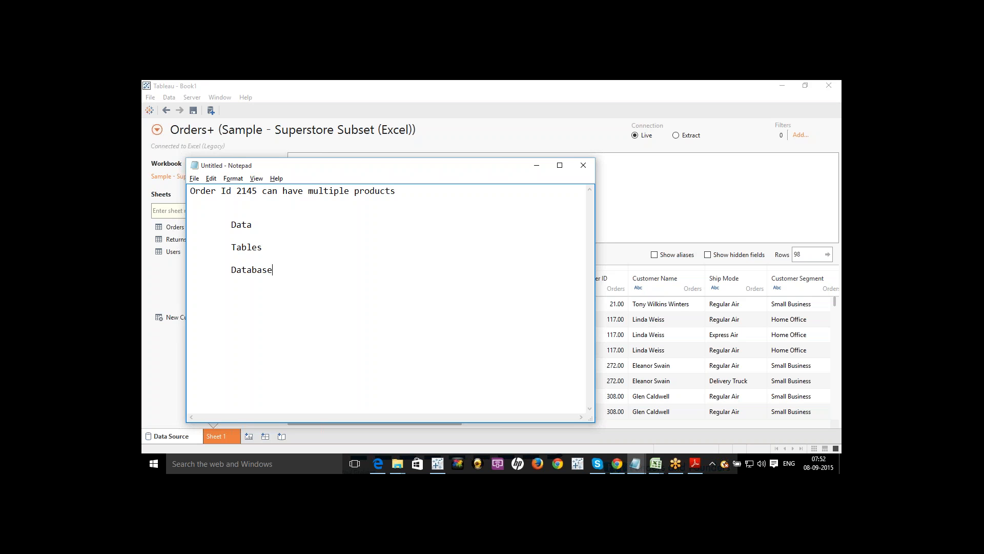
key(Return)
key(Return)
text(Datasource)
Highlight the listed data terms, ending with Datasource, and move the Notepad window clear of Tableau's sheet list.
drag(256, 226, 280, 271)
click(228, 242)
click(279, 274)
drag(230, 292, 288, 292)
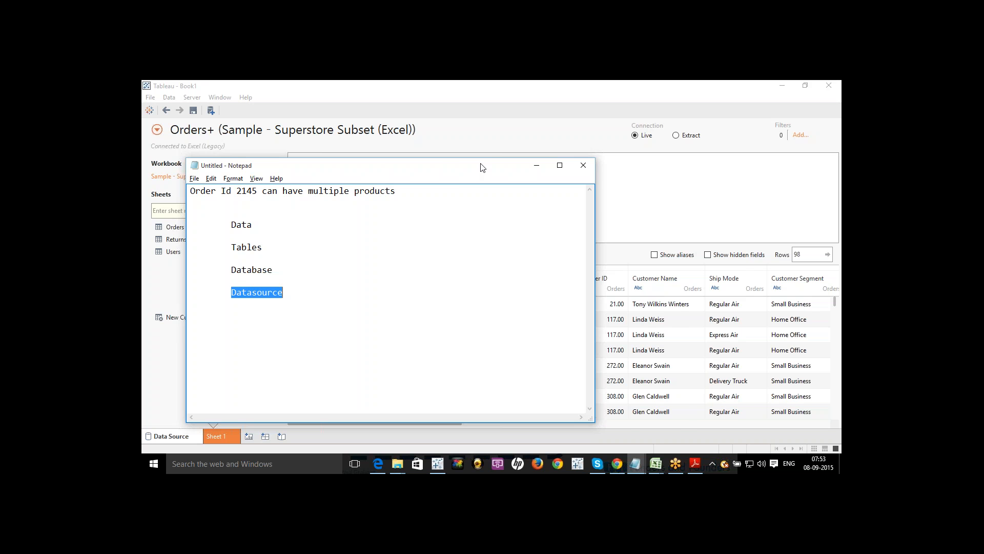
drag(482, 164, 627, 161)
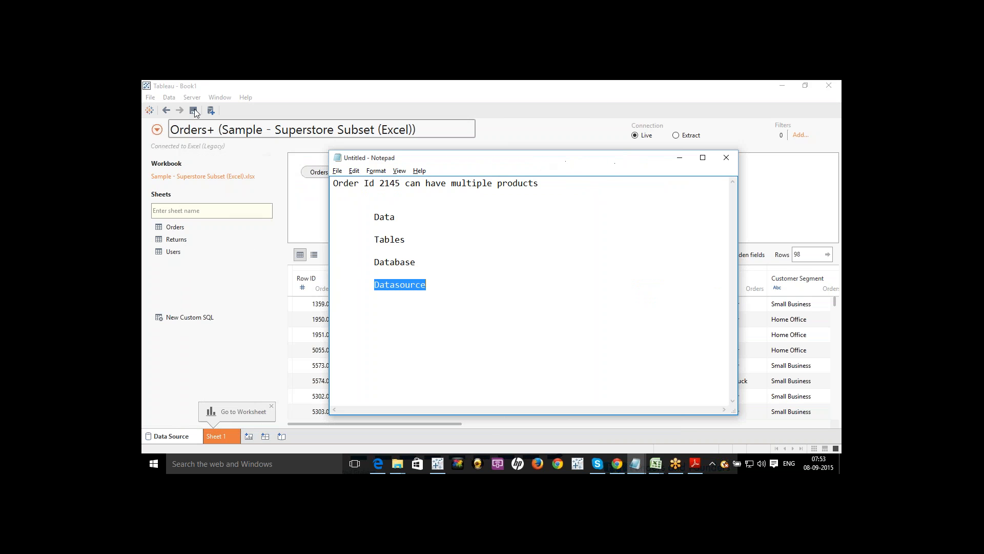
Examine the server types Tableau offers for a new data source, and return to Notepad to highlight Database.
click(210, 111)
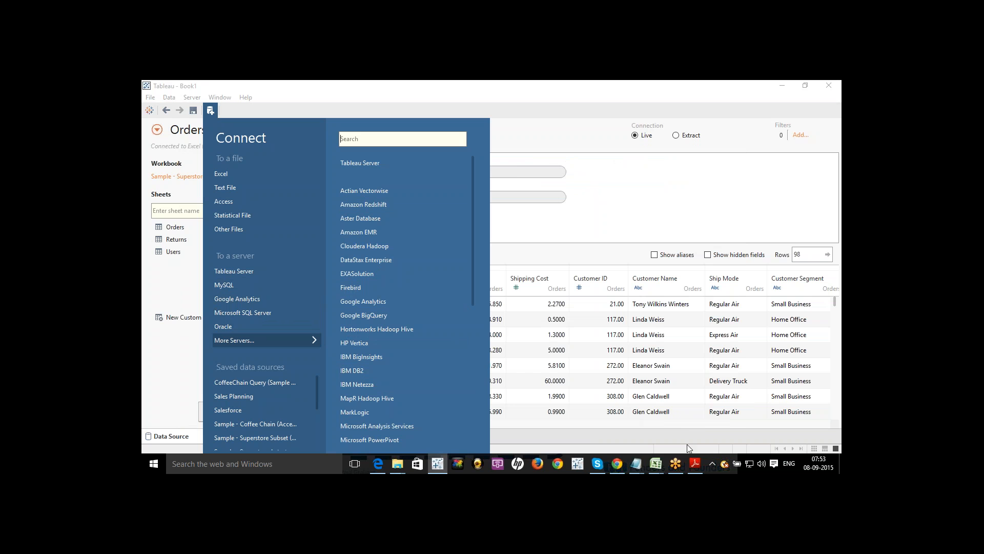
mouse_move(651, 464)
click(655, 433)
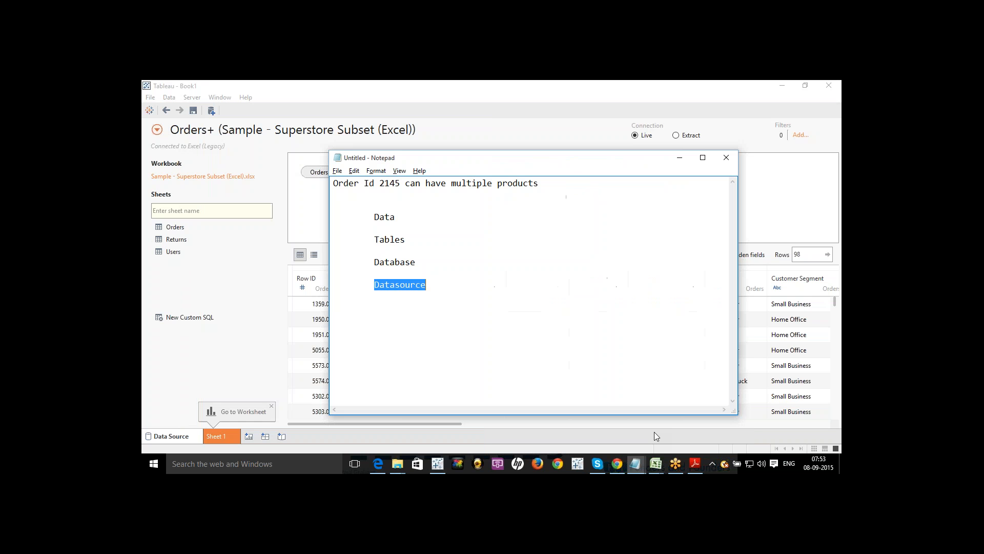
click(373, 285)
drag(349, 285, 375, 262)
click(417, 266)
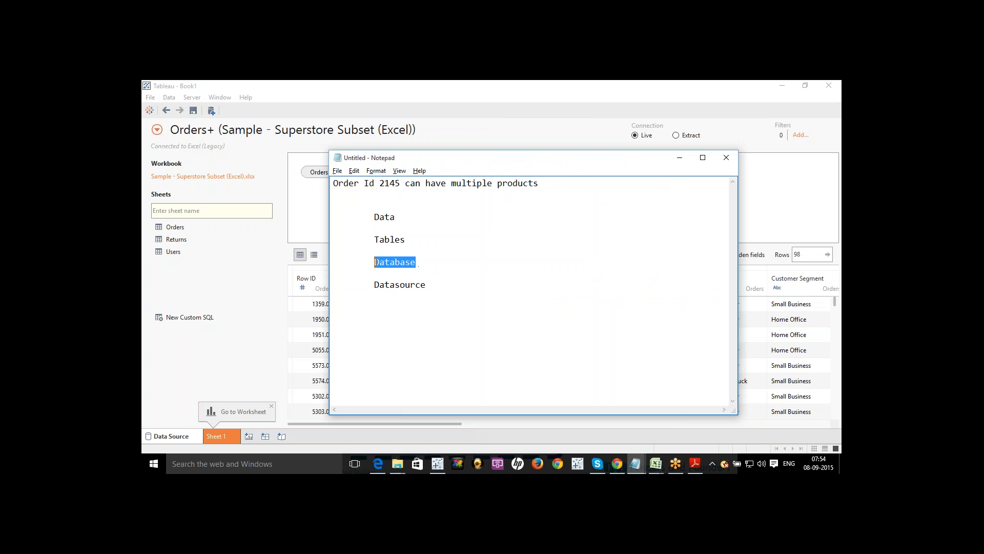
Review the workbook's sheets and joined tables in Tableau, and return to the Notepad list of data terms.
click(269, 212)
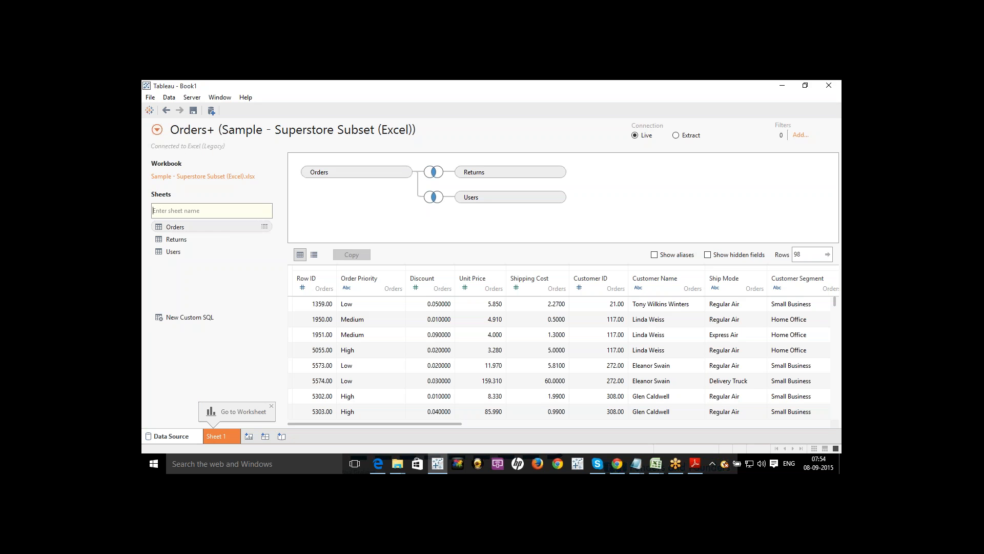
click(264, 211)
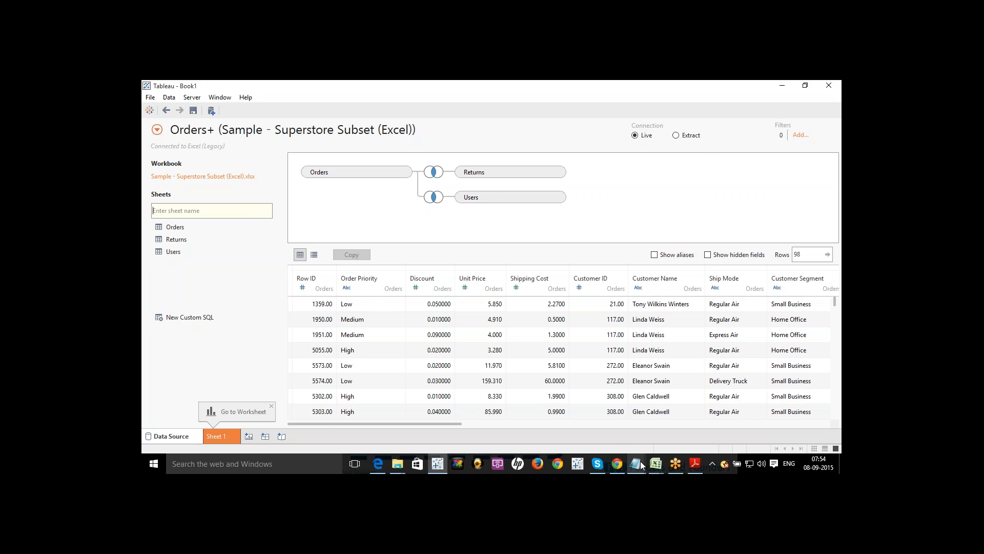
mouse_move(641, 465)
click(689, 415)
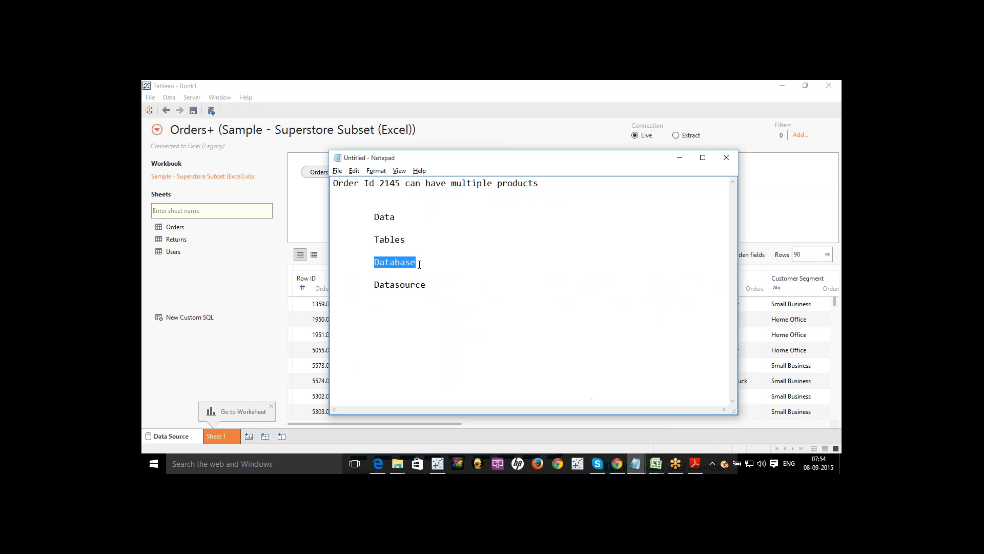
Highlight Tables in the Notepad list, then return to Tableau and remove Users and Returns from the join with Orders.
drag(420, 264, 410, 237)
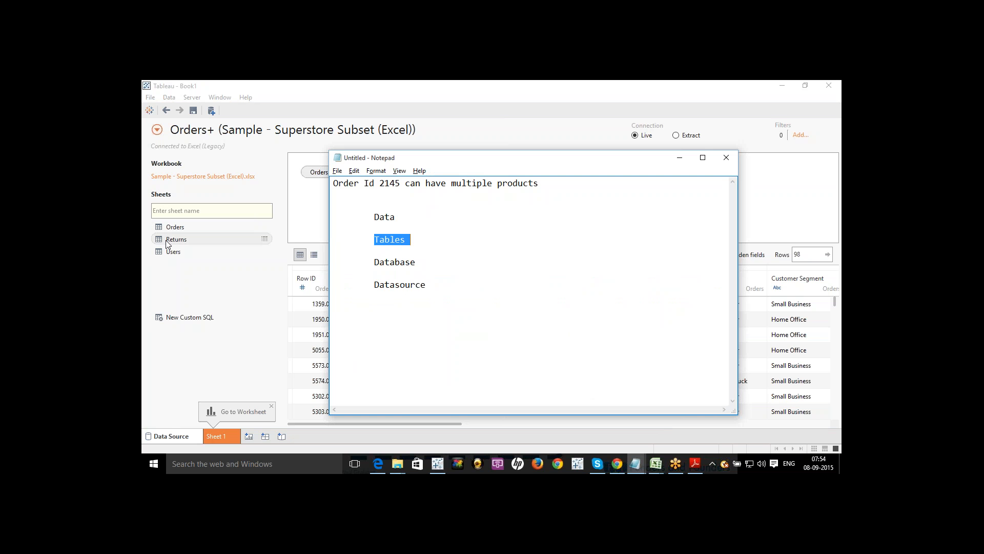
click(683, 159)
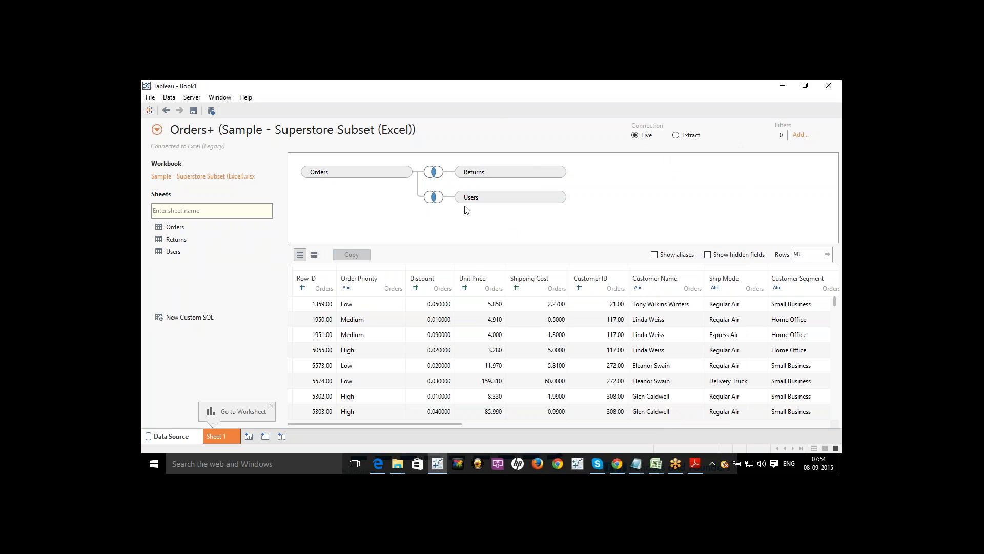
click(558, 197)
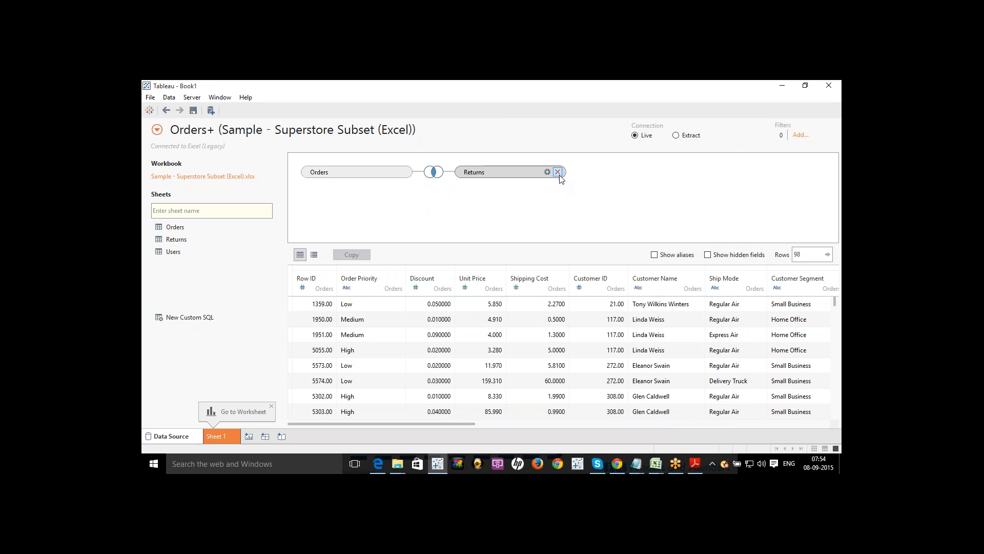
click(558, 171)
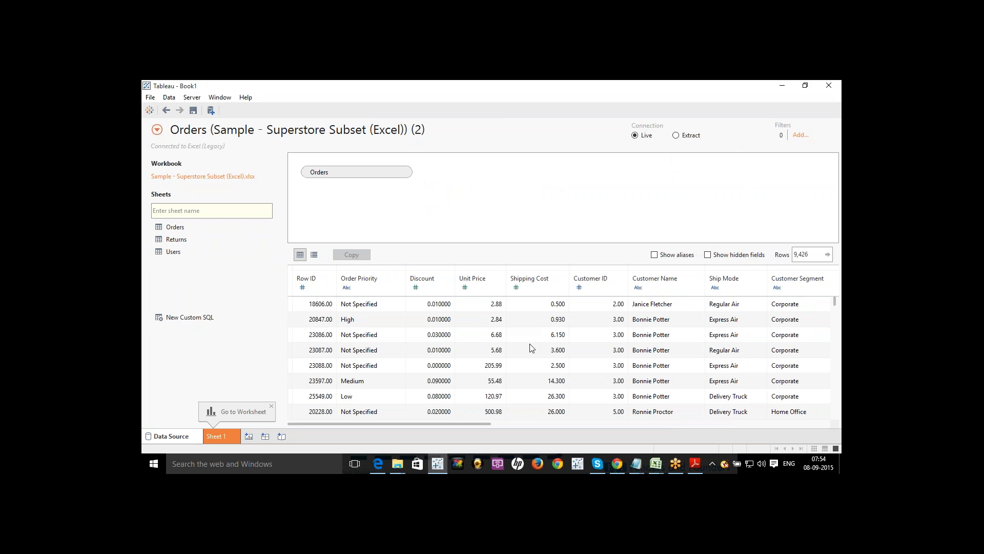
Switch to Notepad, add "(MSsql, mysql) Data blending" after Datasource, and return to Tableau.
mouse_move(625, 463)
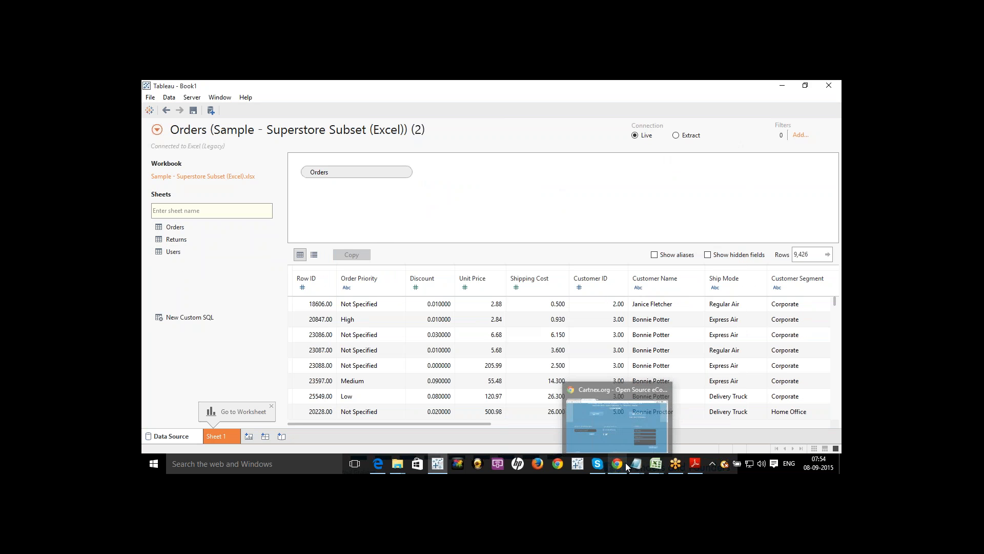
click(666, 415)
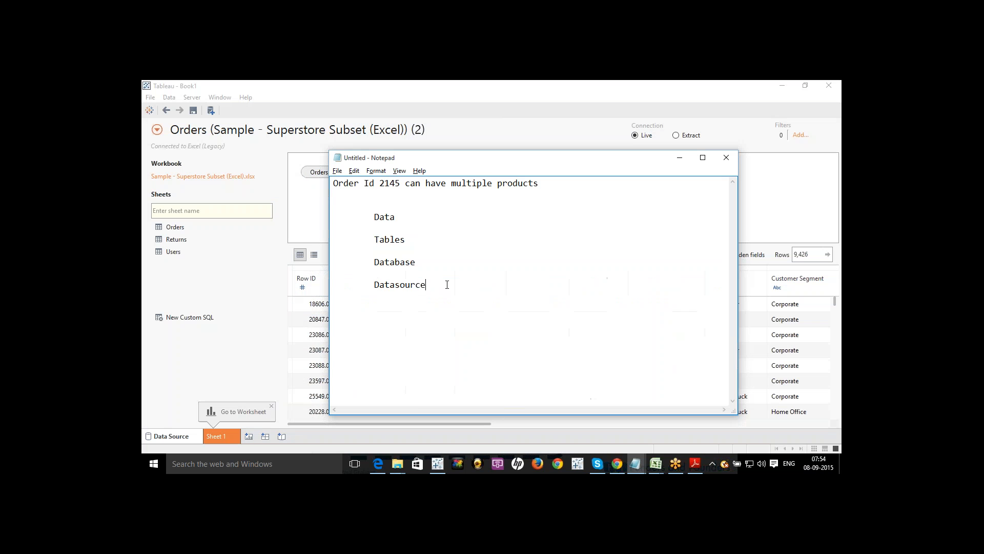
text((MSsql, mysql))
text(Data blending)
click(682, 159)
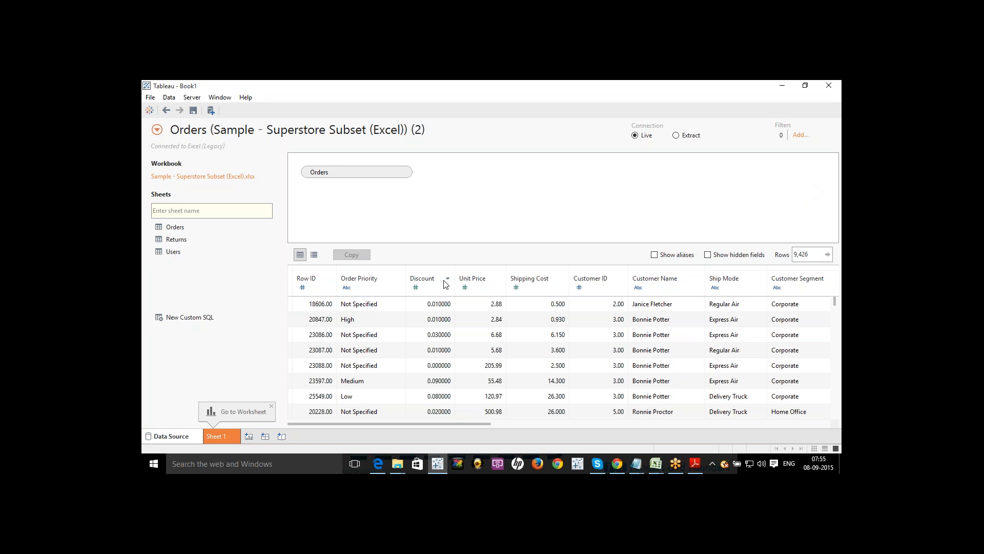
Check the row limit of the Orders preview and start a data source filter on the Sales field.
click(814, 258)
drag(793, 253, 817, 255)
click(818, 255)
drag(805, 248, 791, 251)
click(800, 135)
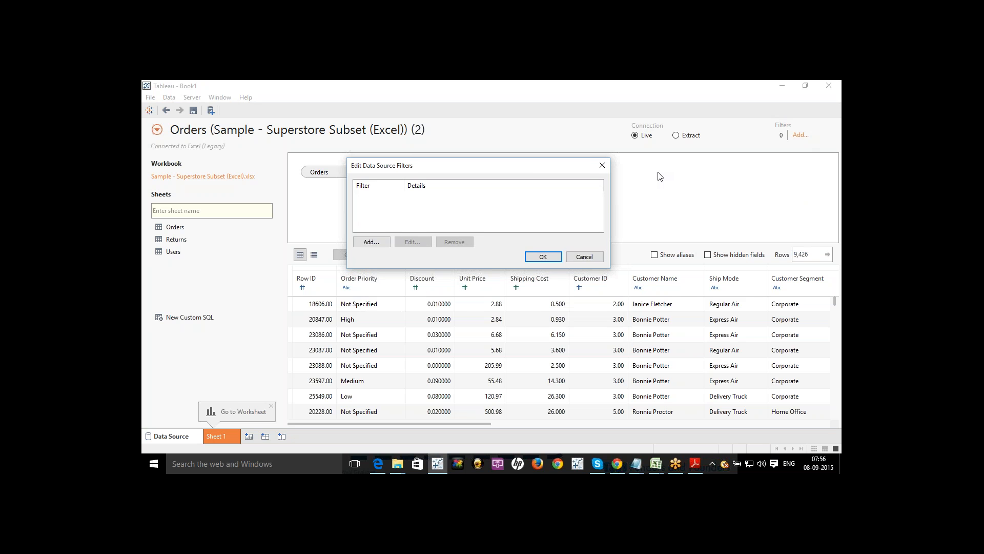
click(383, 242)
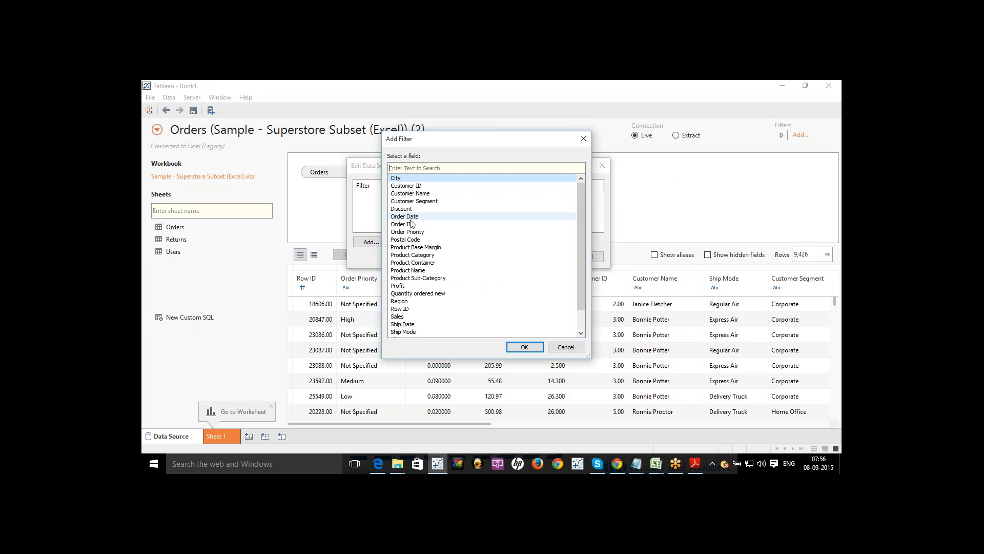
click(420, 188)
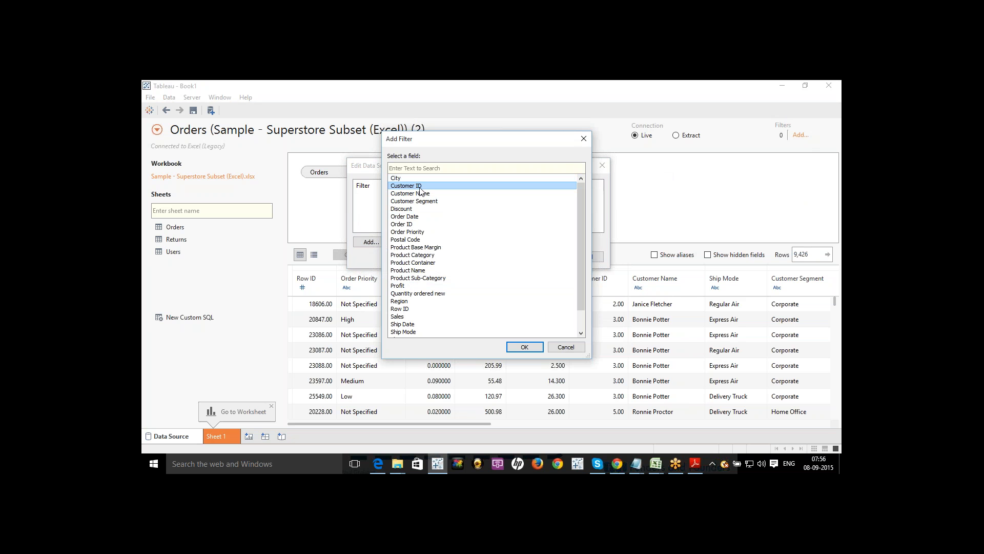
drag(583, 211, 580, 230)
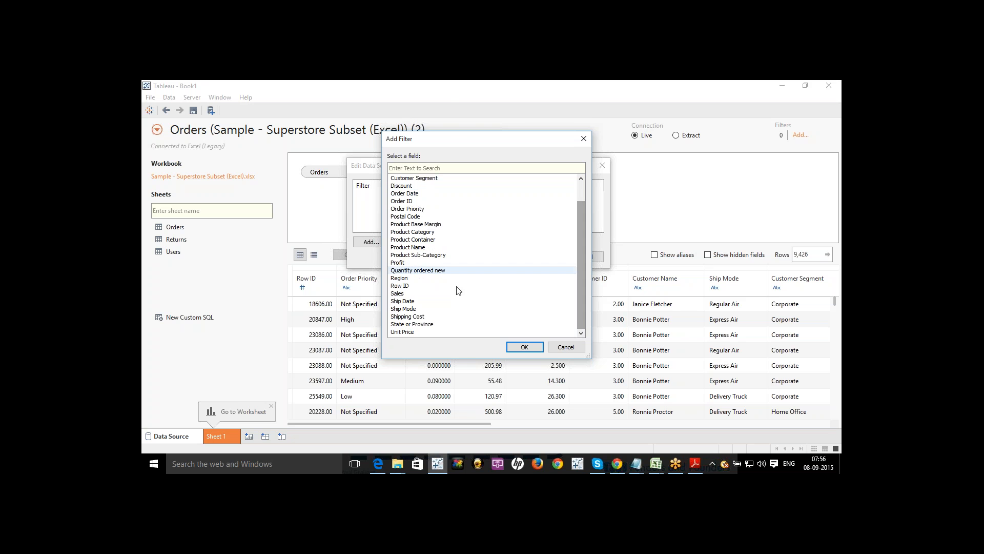
click(520, 347)
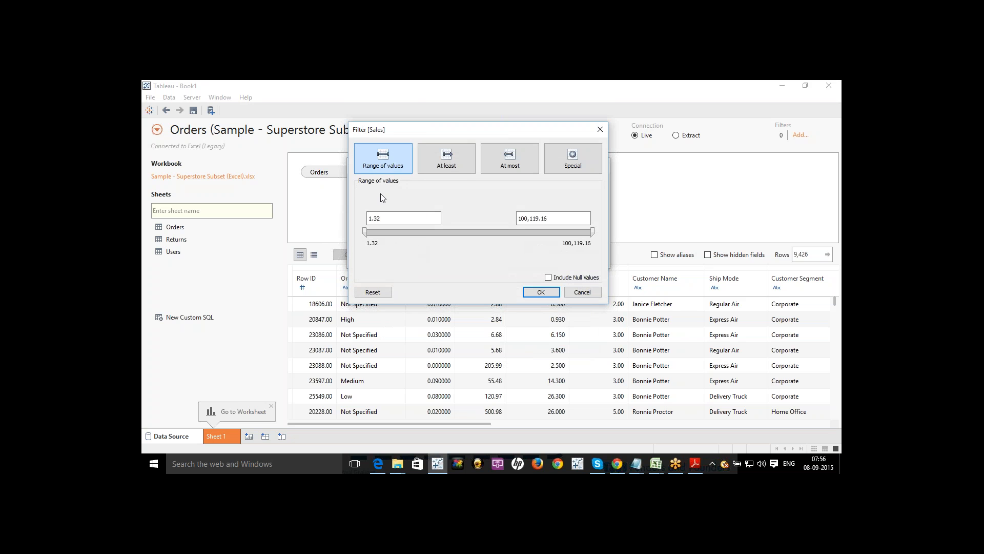
Try a Sales filter range from 10,000 to 100,000 and cancel both the filter and the data source filter list.
double_click(388, 222)
text(10000)
click(567, 216)
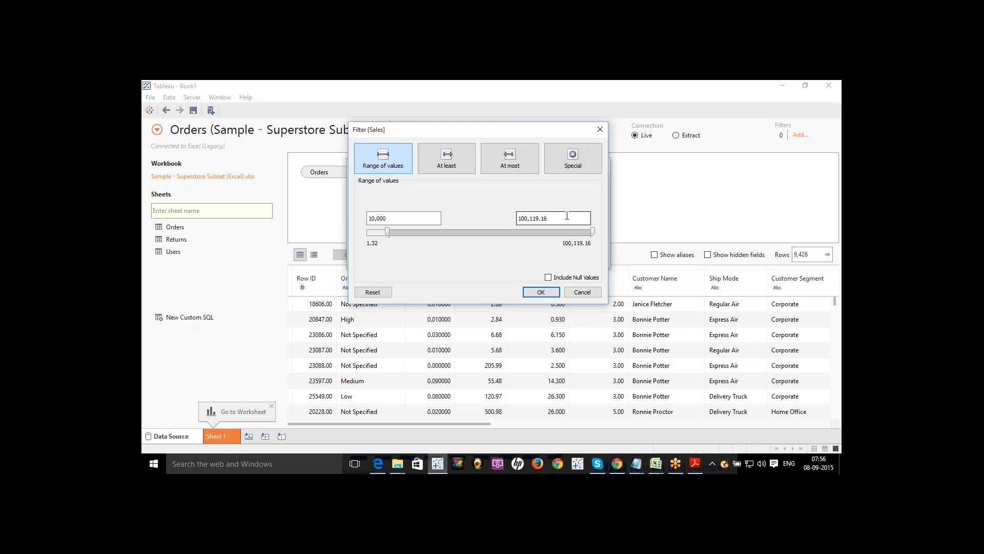
key(BackSpace)
key(BackSpace)
key(BackSpace)
key(BackSpace)
key(BackSpace)
key(BackSpace)
text(00)
click(582, 293)
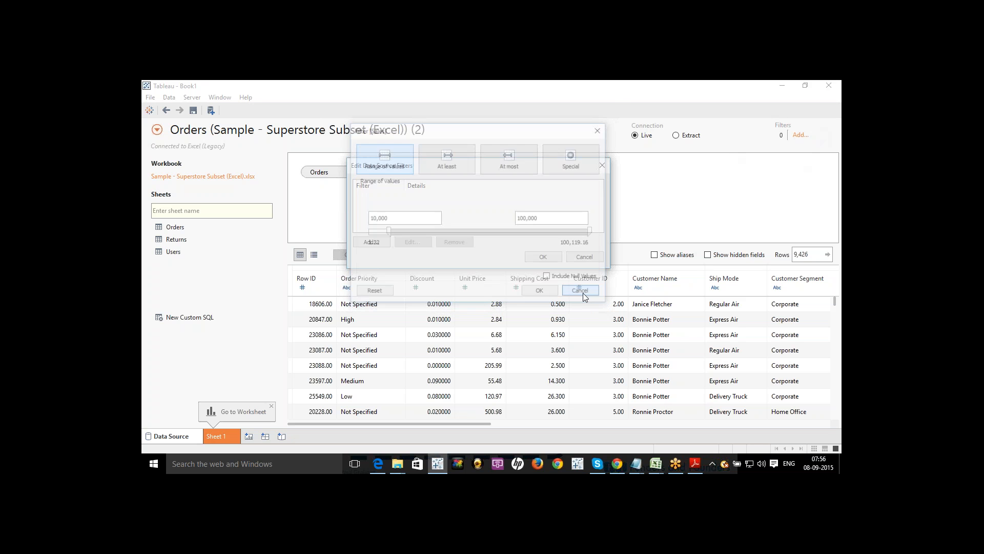
click(585, 257)
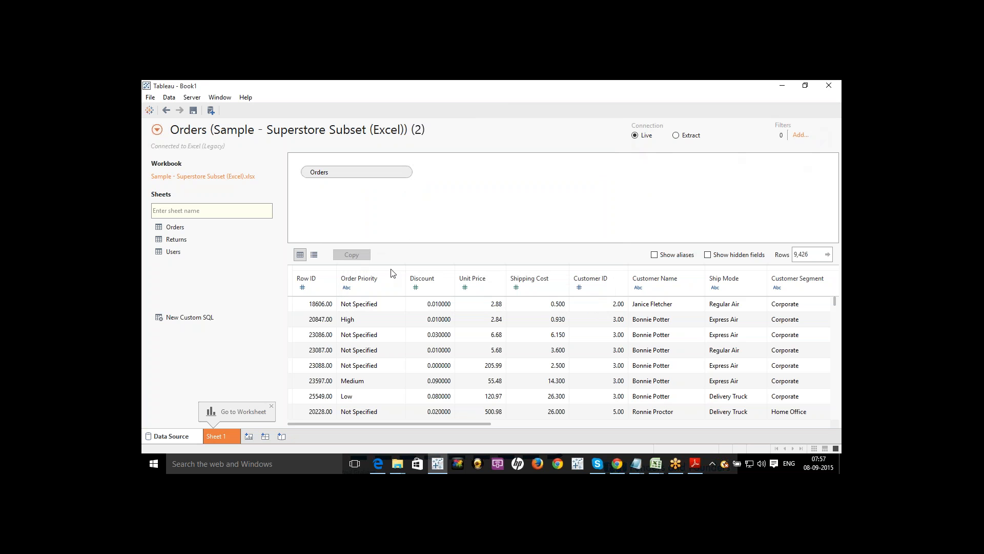
Open Sheet 1 and place Product Sub-Category on Rows.
click(229, 436)
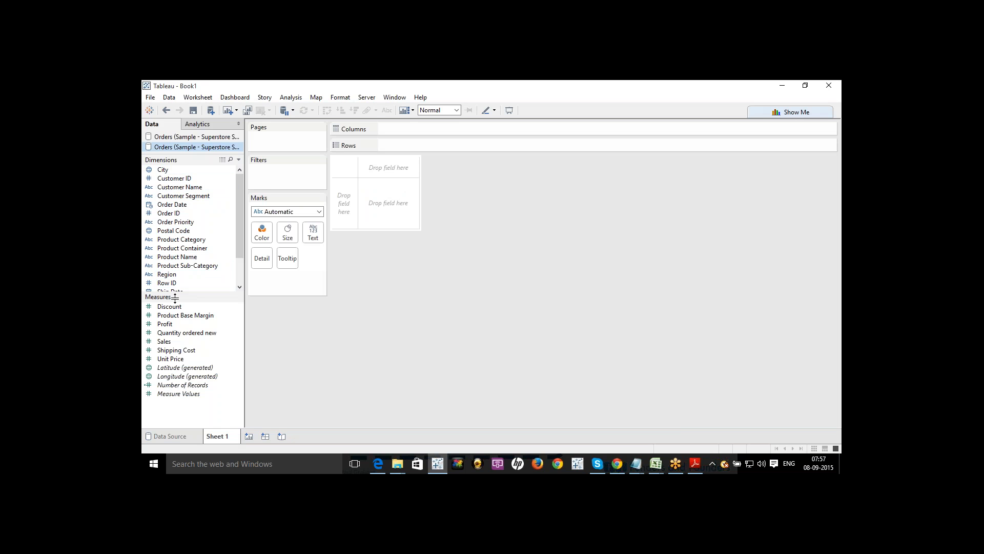
mouse_move(187, 265)
mouse_down()
mouse_move(394, 144)
mouse_move(385, 145)
mouse_up()
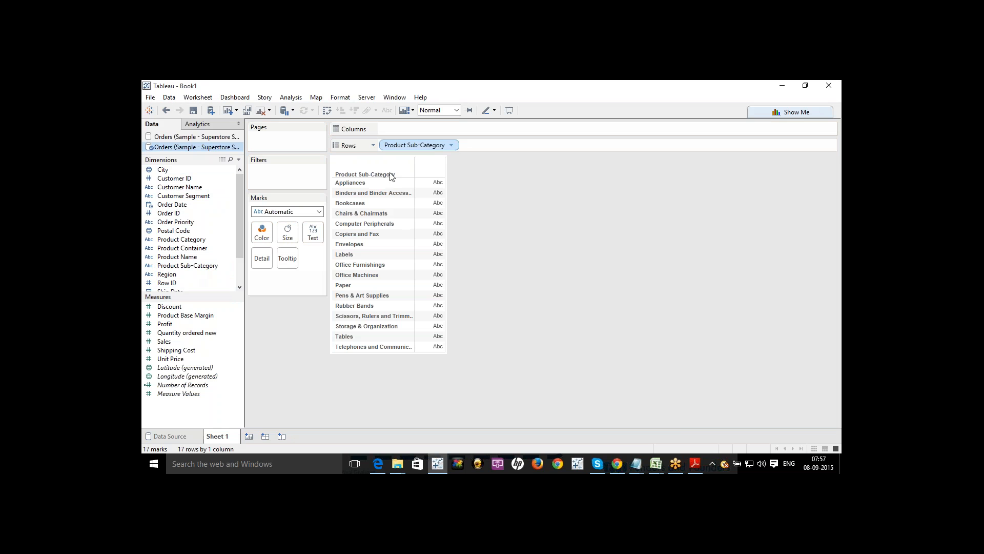
mouse_move(431, 258)
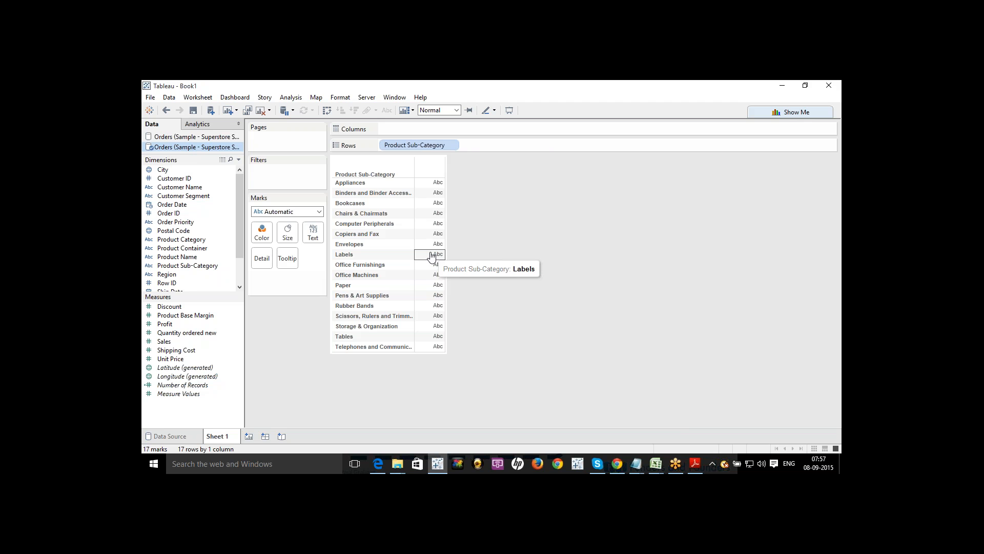
Examine the Orders data source in Tableau and its source workbook in Excel, and return to Sheet 1.
double_click(167, 146)
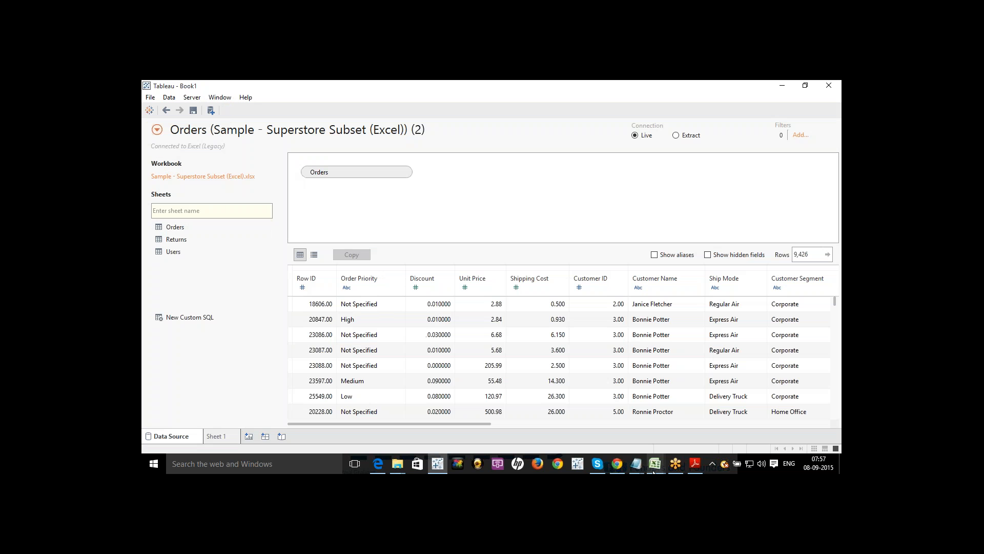
mouse_move(654, 466)
click(690, 421)
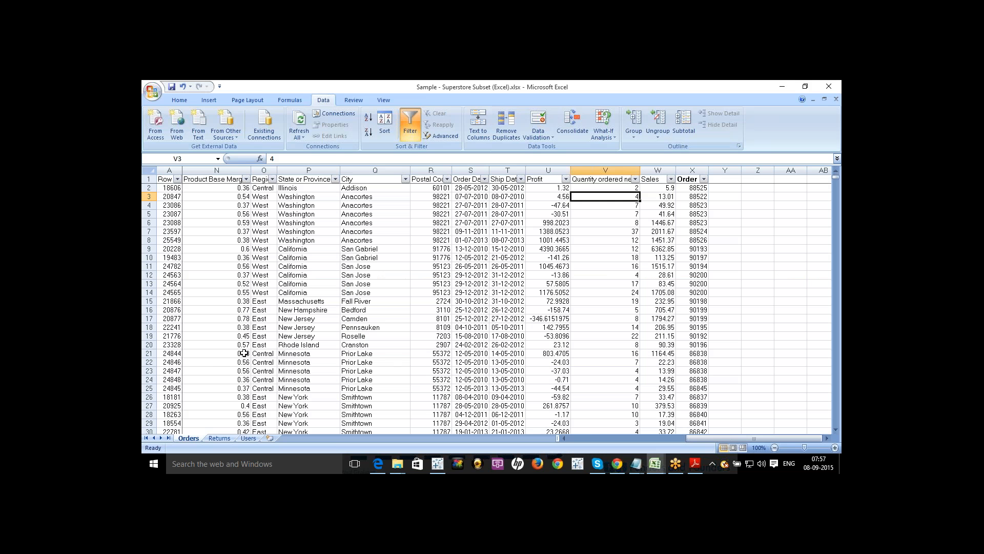
click(216, 366)
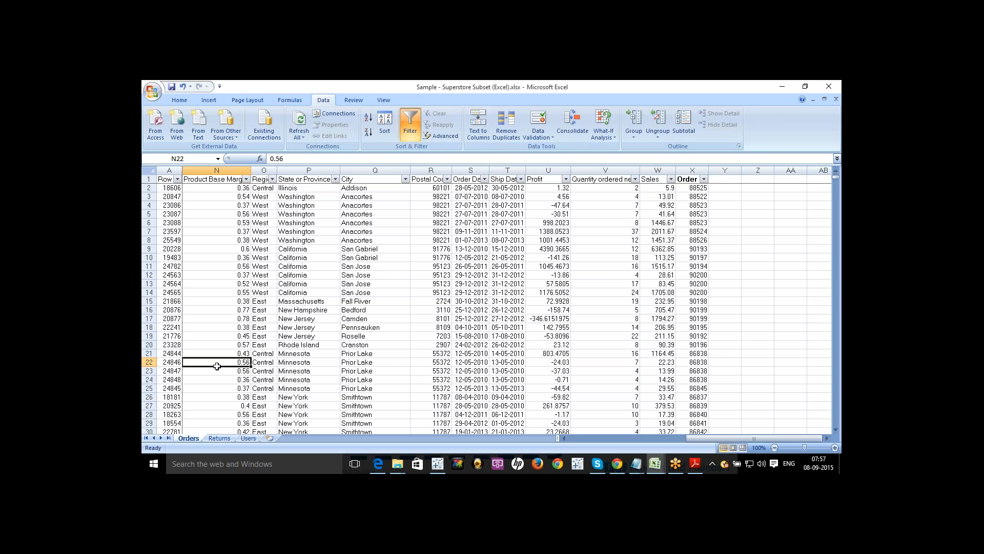
click(782, 87)
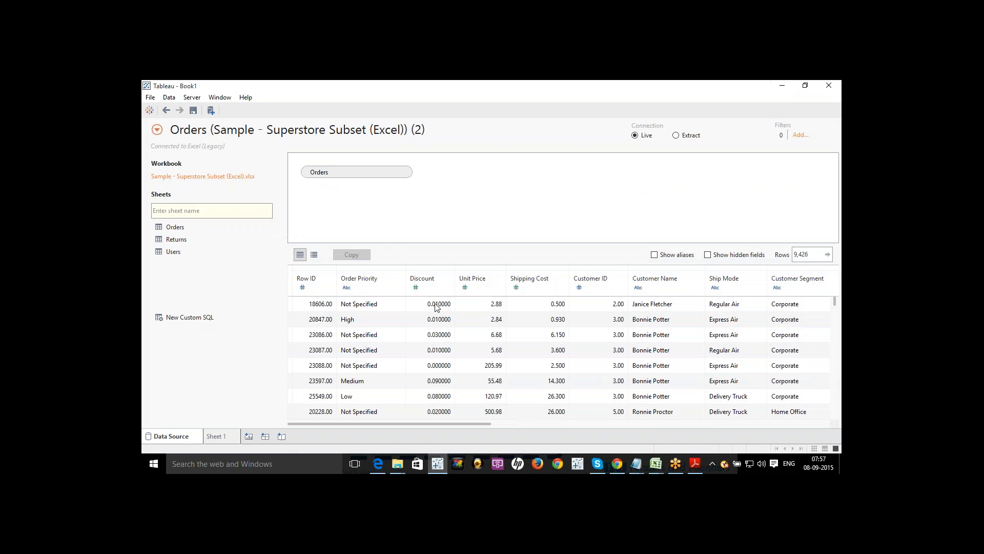
click(218, 436)
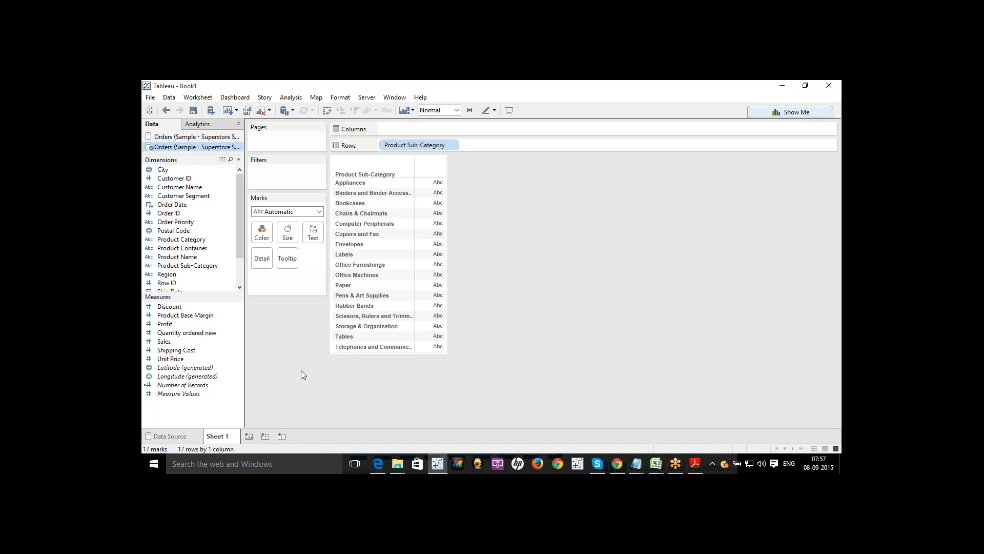
Review the data source's connection type, then add Sales to Columns in Sheet 1 to chart it by Product Sub-Category.
click(186, 435)
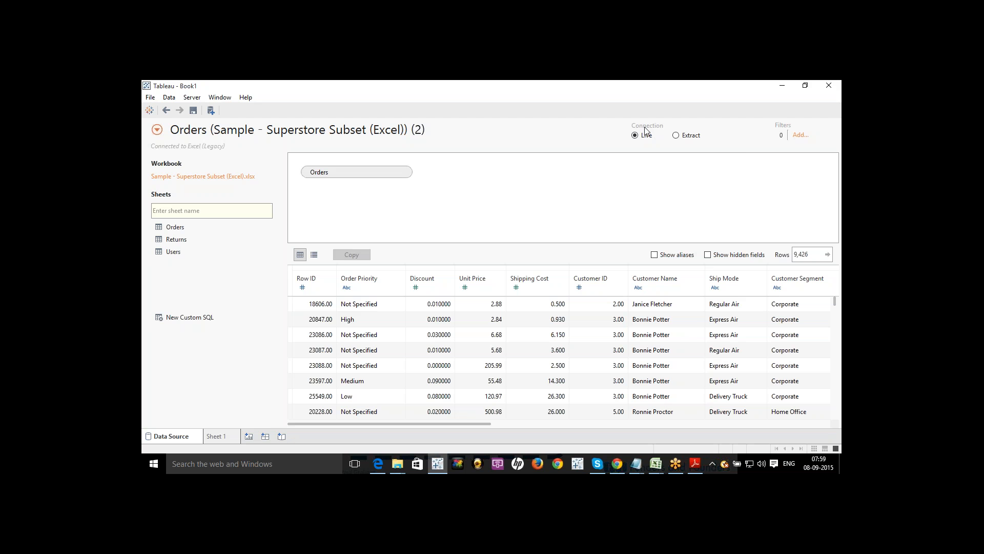
click(223, 436)
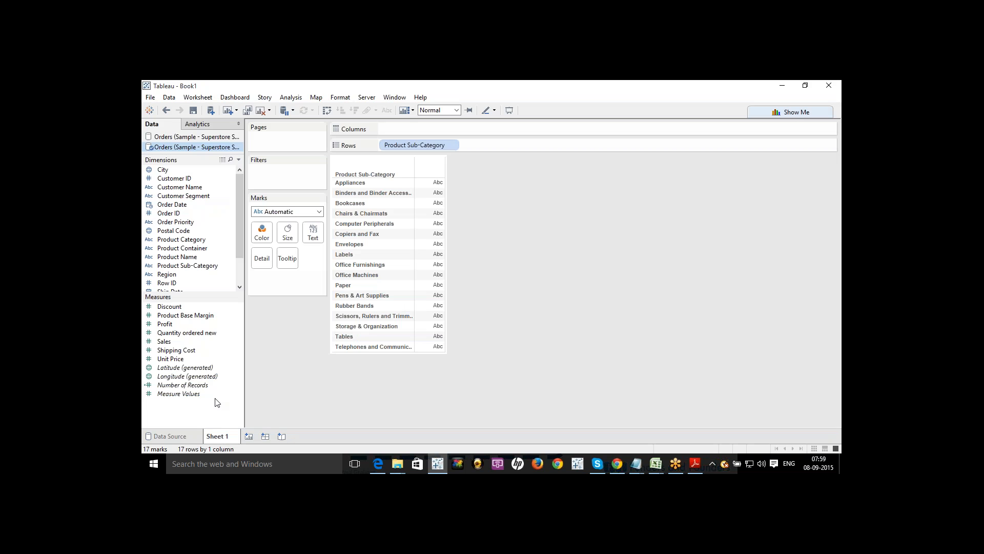
mouse_move(184, 360)
mouse_down()
mouse_move(481, 152)
mouse_move(475, 129)
mouse_move(386, 128)
mouse_up()
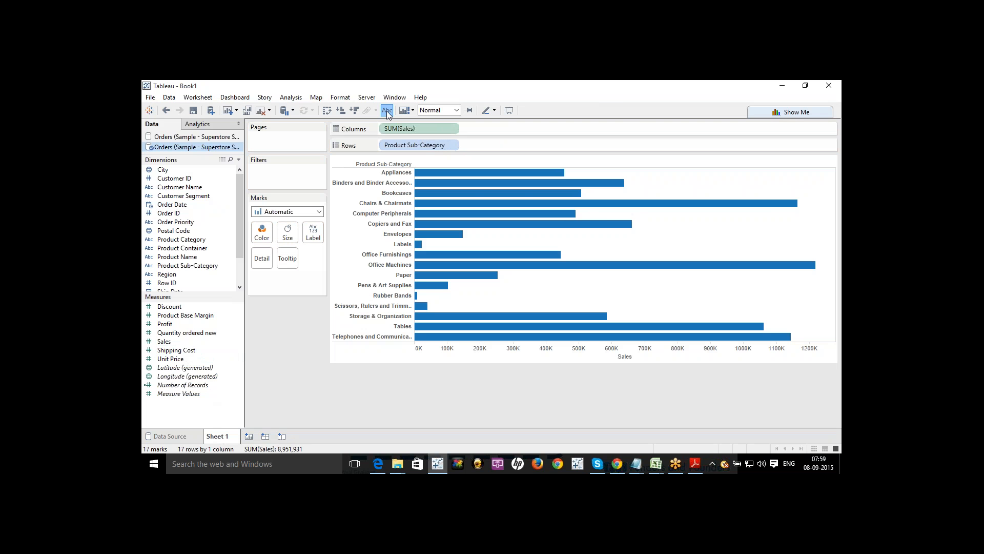
Change the Orders data source connection to Extract, inspect its extract settings, and close them without changes.
click(184, 436)
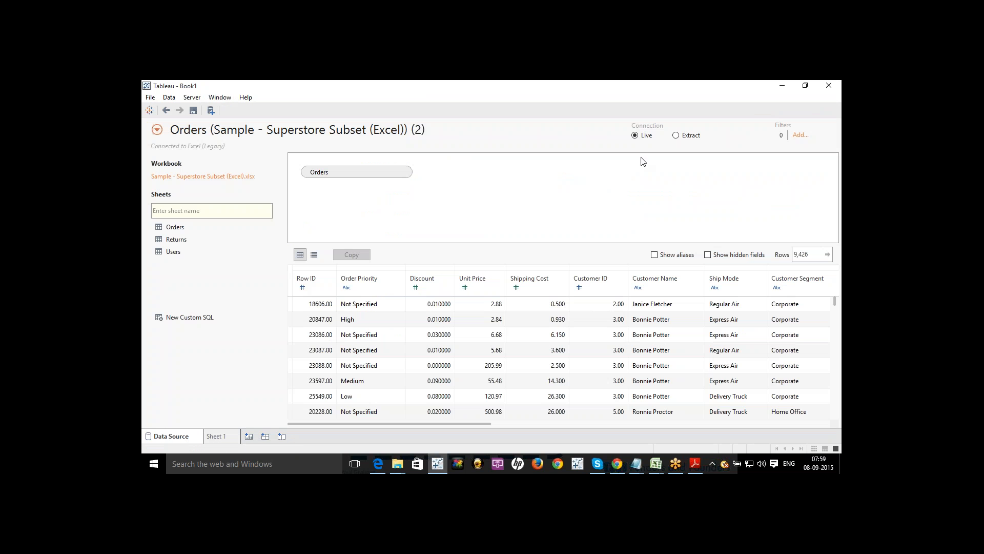
click(677, 136)
click(718, 136)
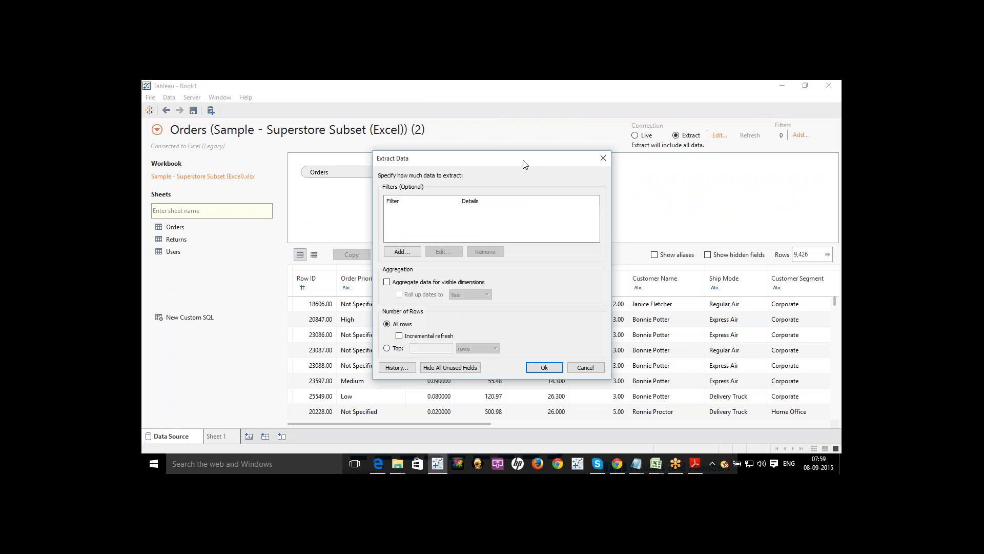
drag(525, 163, 536, 153)
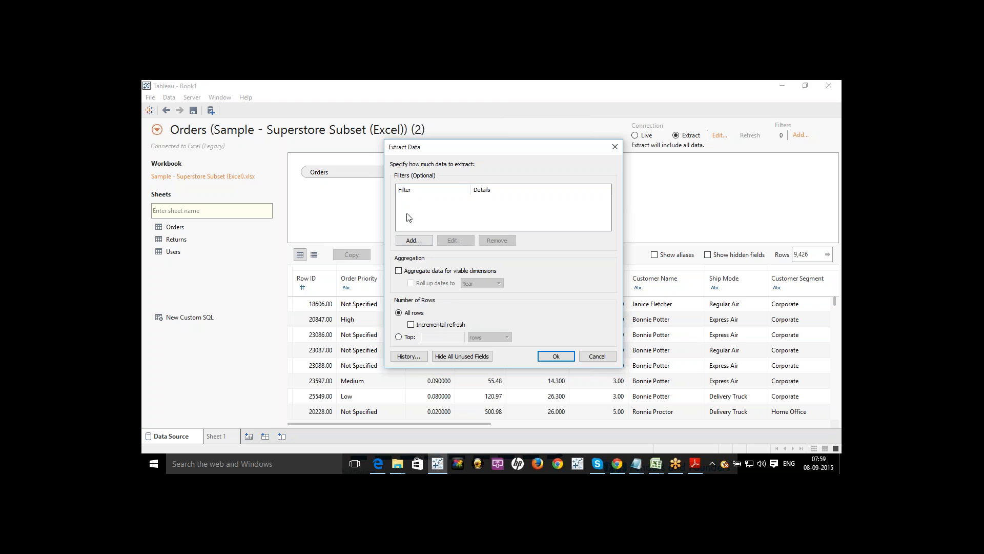
click(615, 147)
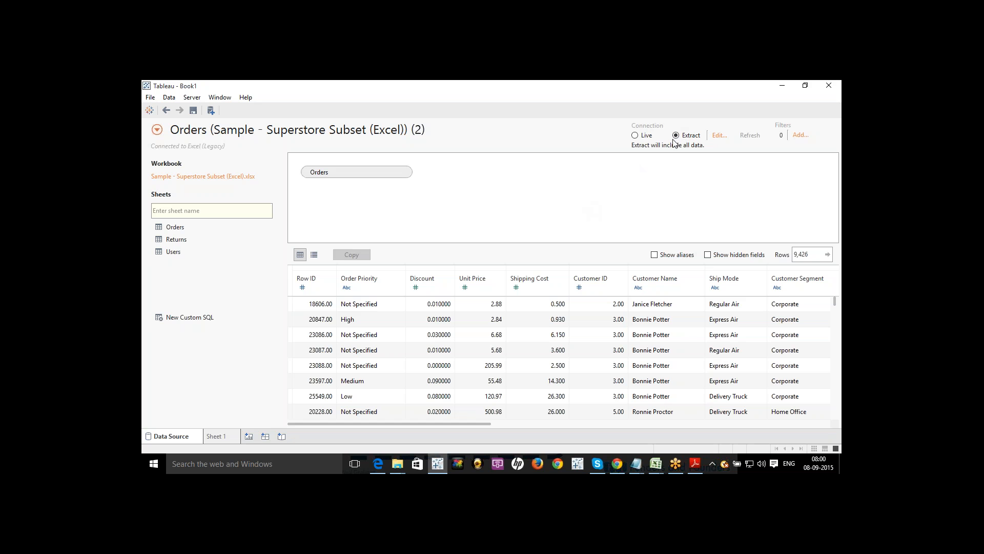
Return to Sheet 1 to bring up saving of the extract, and highlight the tde extension in its file name.
click(221, 438)
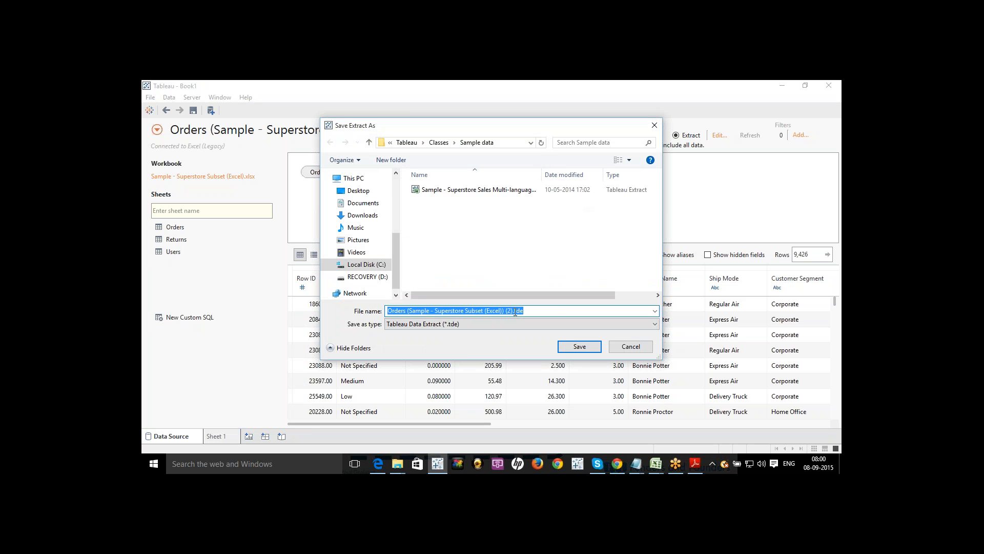
click(514, 311)
drag(515, 311, 528, 311)
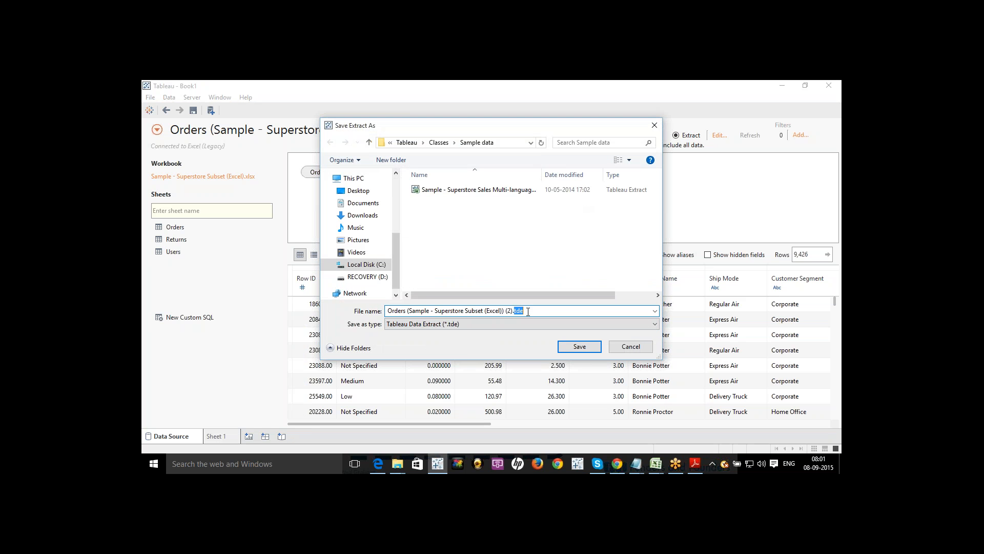
Note the file extensions Twb, TWBX and .TDE below the Notepad list, highlight .TDE, and return to Tableau's extract saving dialog.
mouse_move(636, 461)
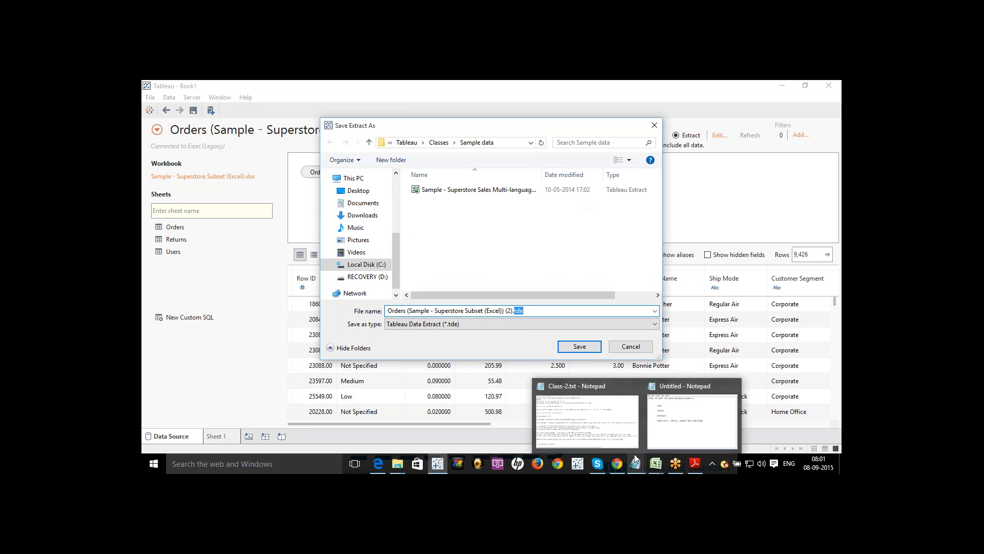
click(623, 405)
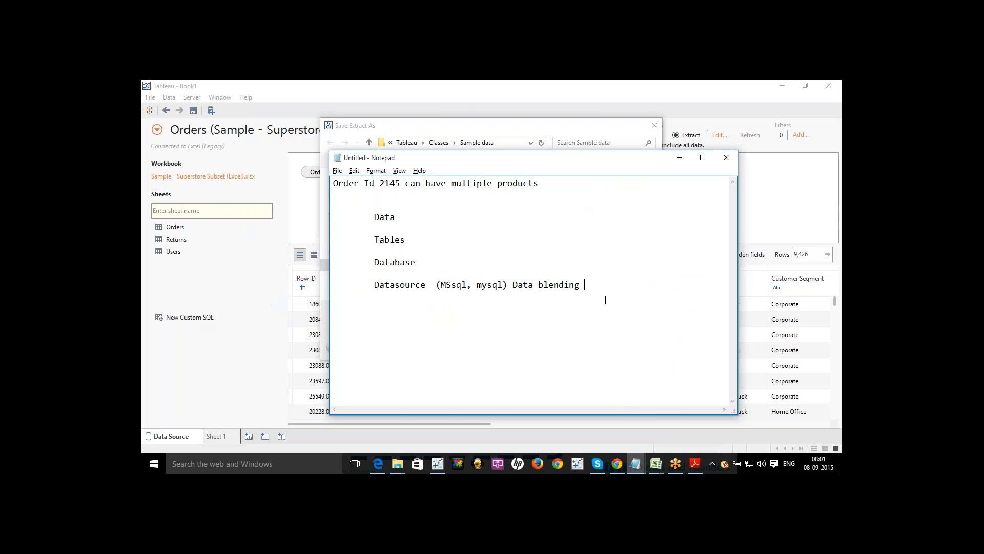
text(Twb)
click(339, 318)
text(.t)
key(BackSpace)
text(TWBX  .TDE)
drag(396, 320, 417, 319)
key(alt+Tab)
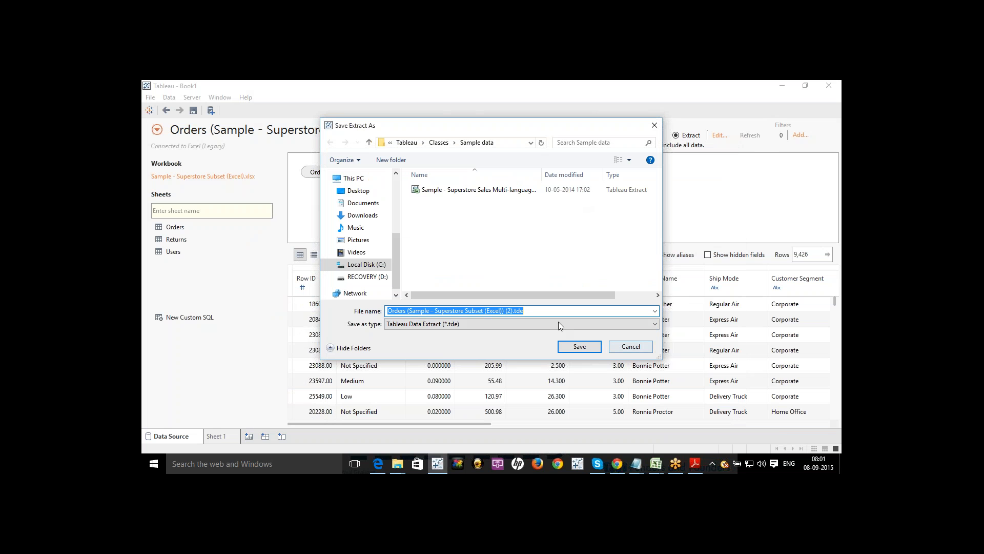
Cancel saving the Orders extract, set the data source connection to Live, and return to Sheet 1.
click(622, 346)
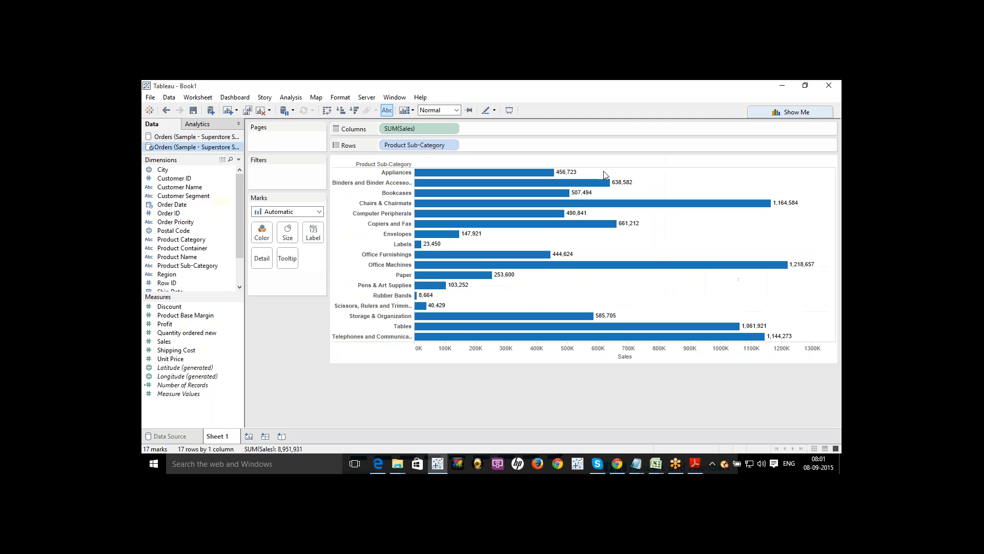
click(186, 437)
click(636, 135)
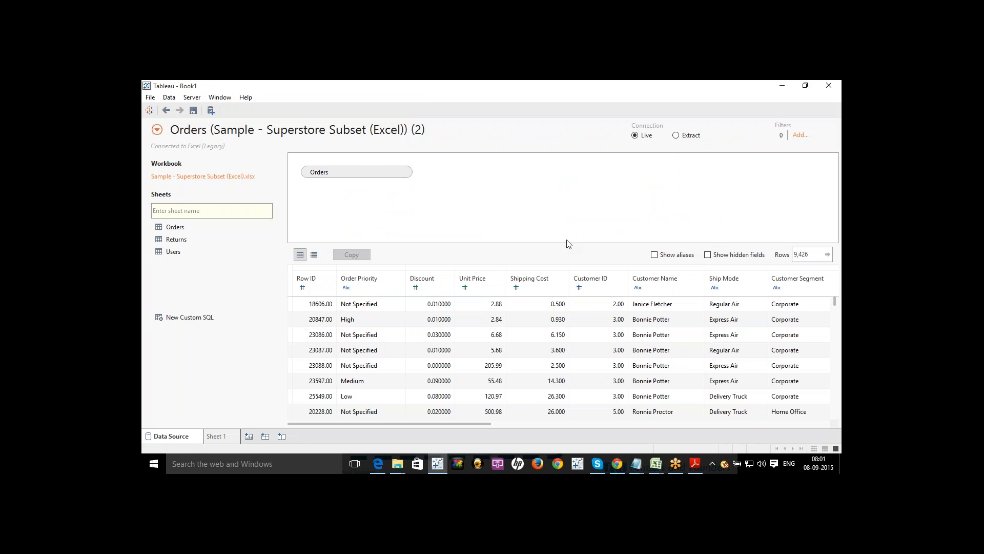
click(215, 439)
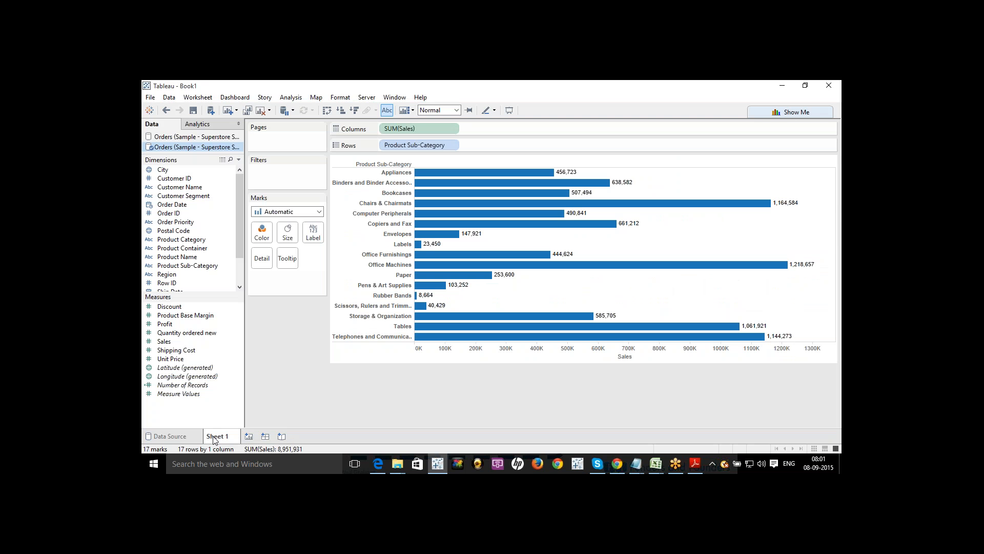
Switch the Orders data source to an Extract connection, bring up saving of the extract from Sheet 1, and cancel it.
click(185, 438)
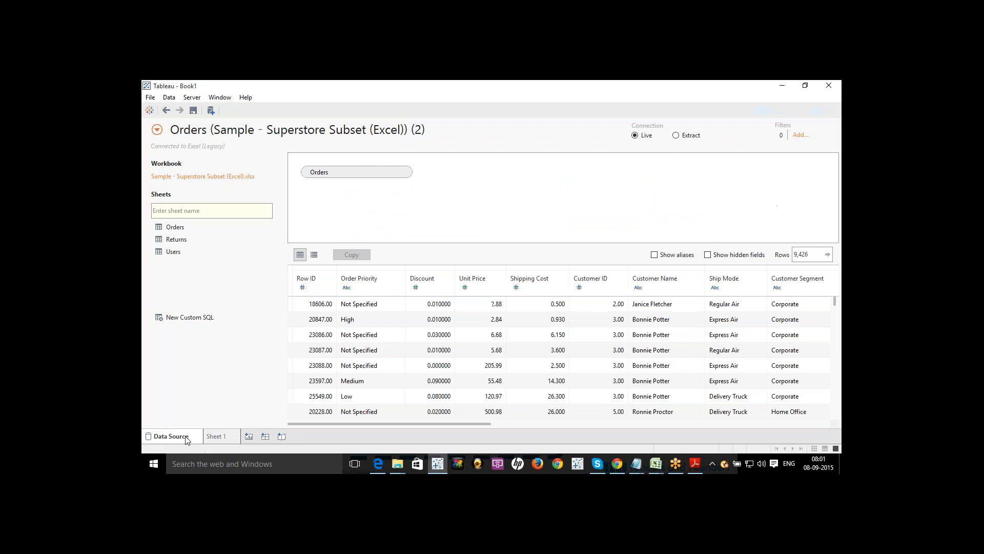
click(676, 136)
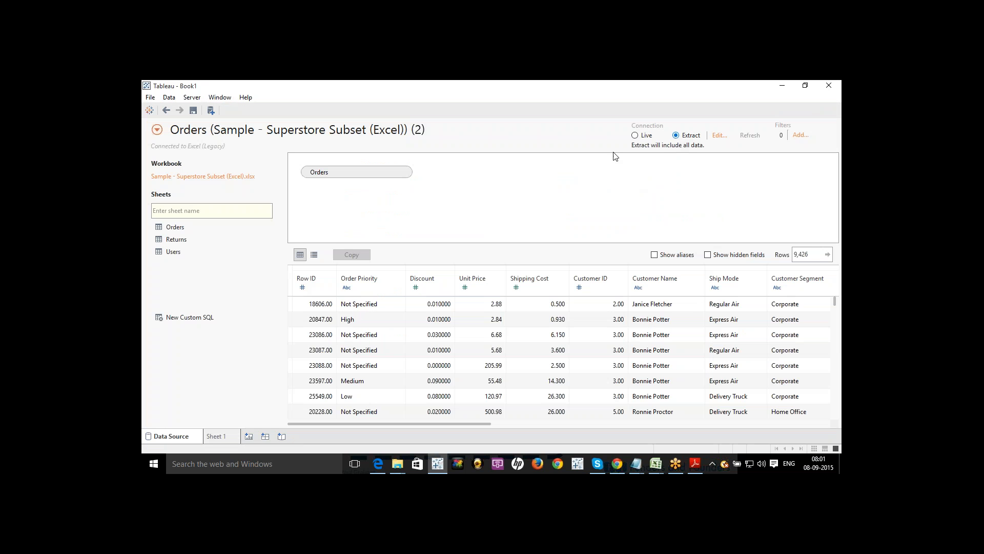
click(230, 438)
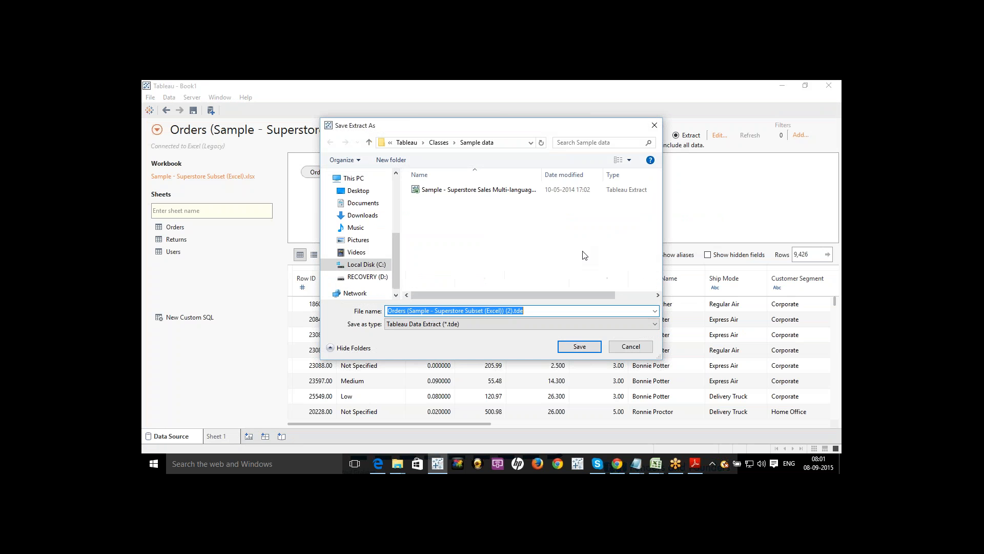
click(514, 312)
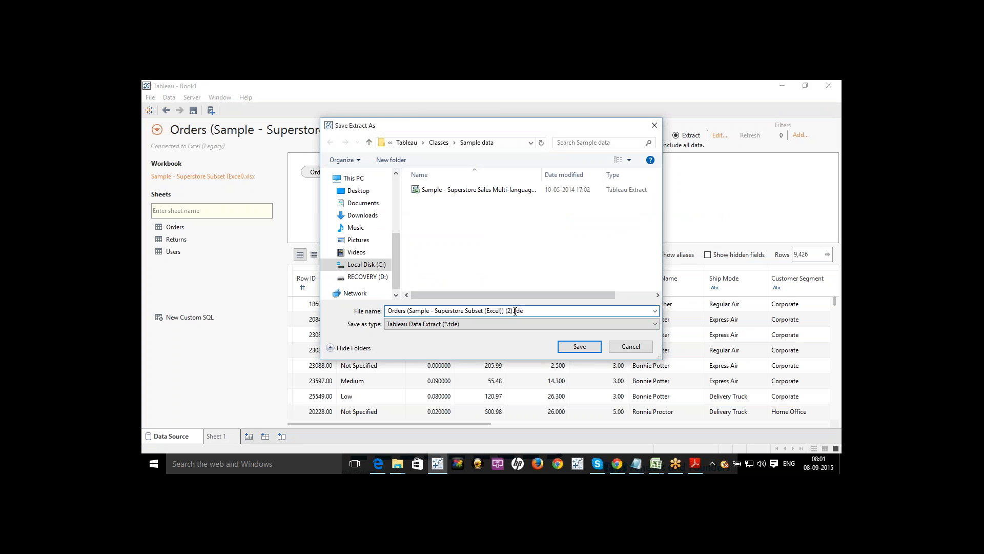
click(648, 347)
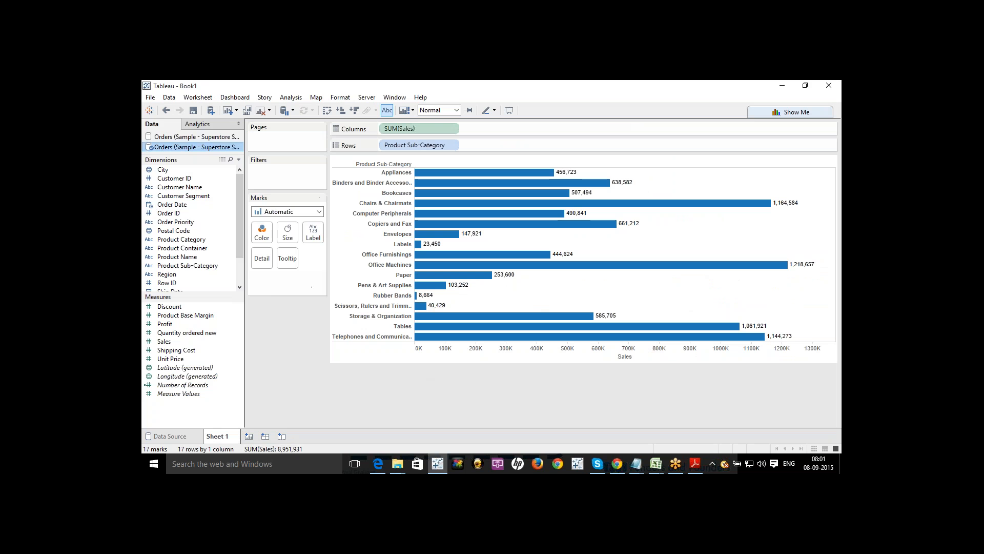
Close the first Orders data source, which Sheet 1 does not use, and keep the one behind the chart.
right_click(231, 137)
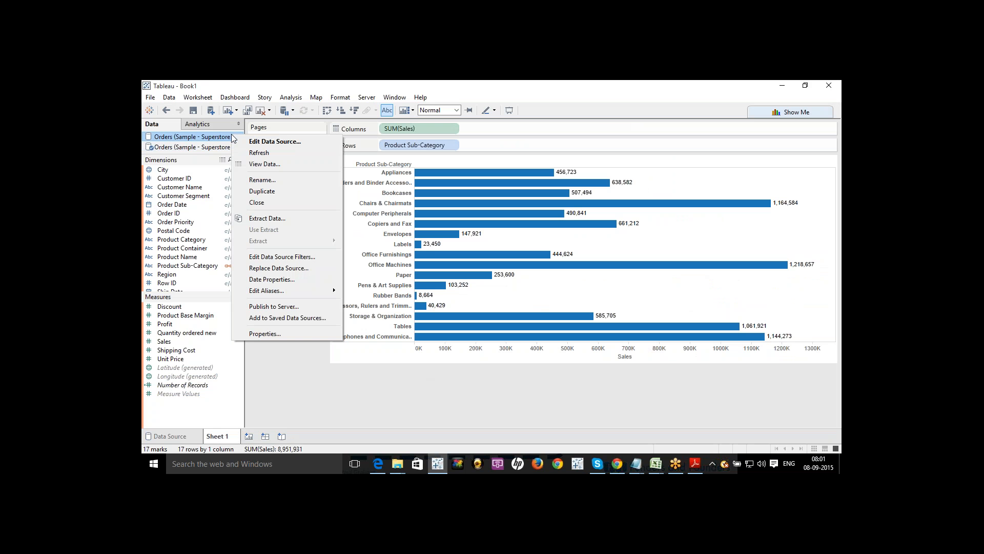
click(264, 203)
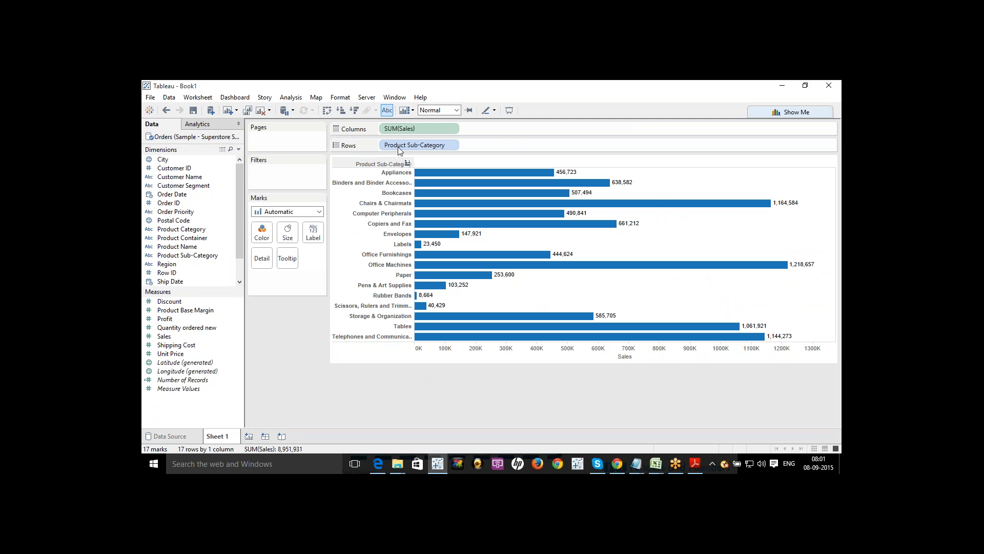
mouse_move(469, 183)
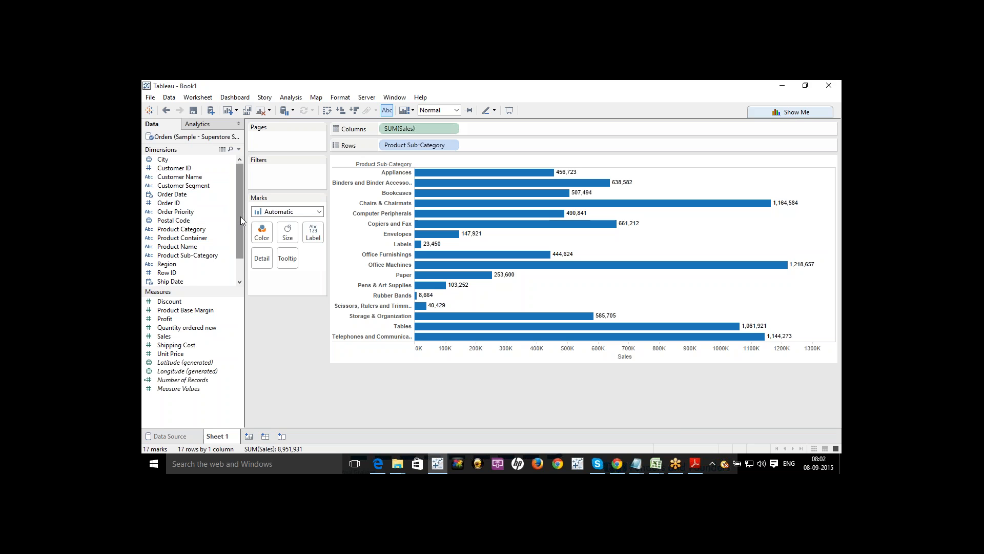
Inspect the default number format of the Sales measure and close it without changes.
drag(241, 217, 238, 244)
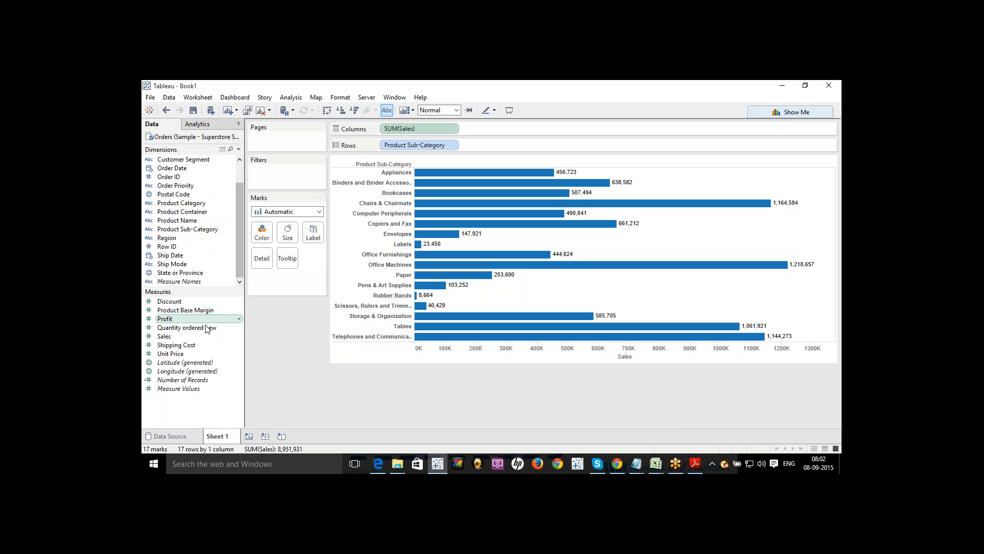
click(238, 336)
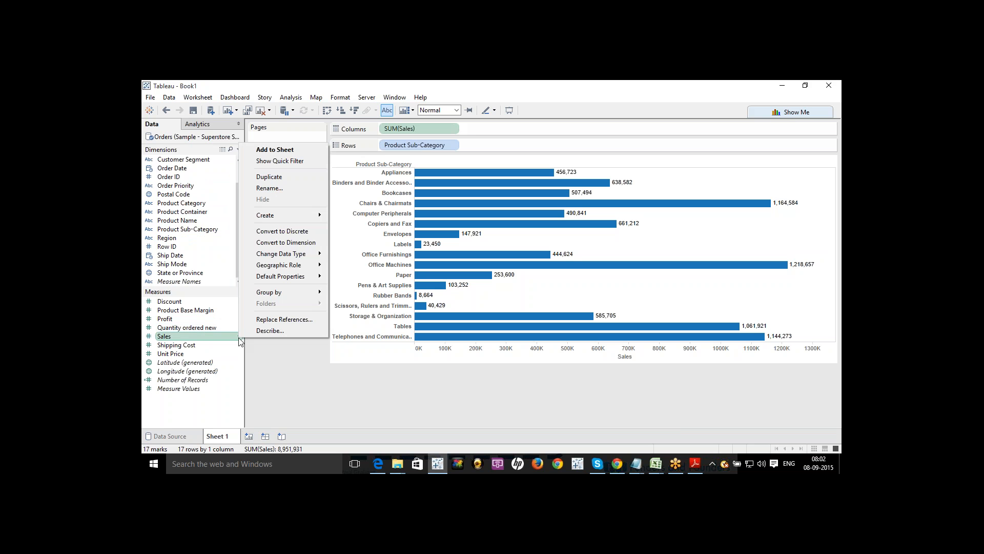
mouse_move(302, 276)
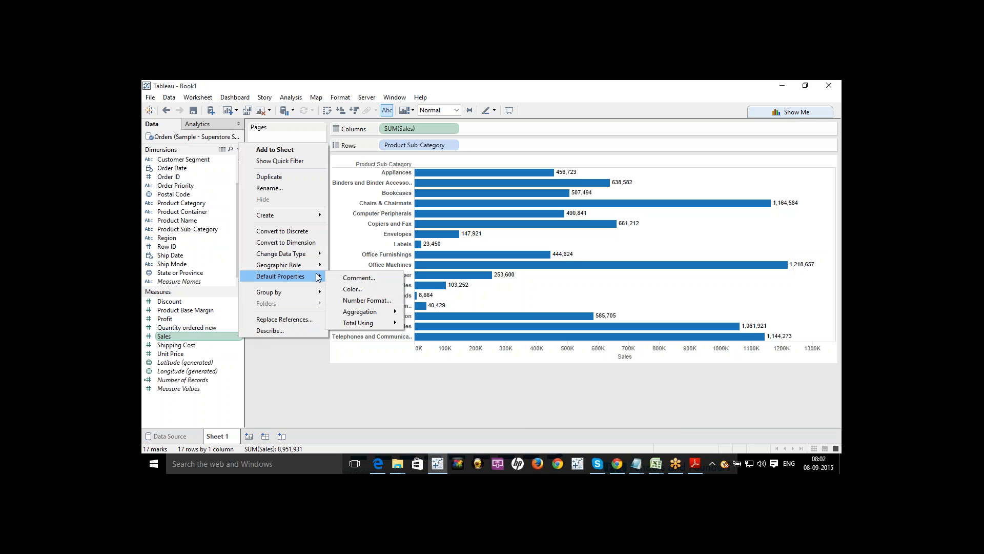
mouse_move(356, 313)
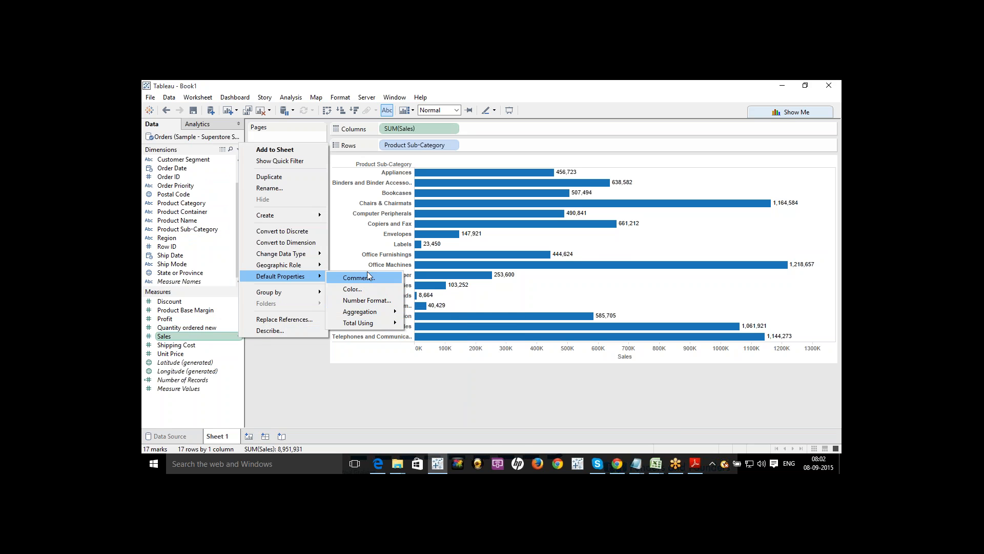
click(366, 300)
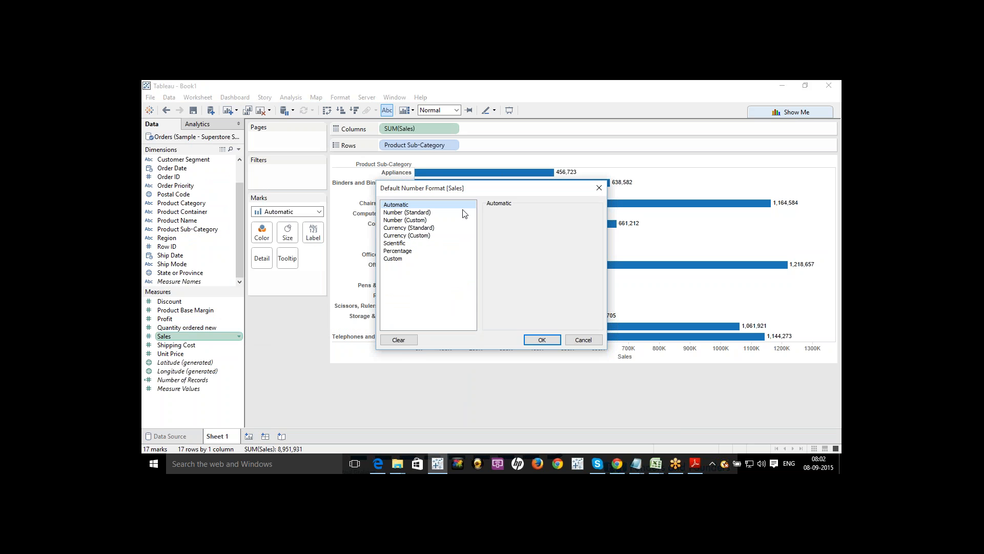
click(599, 189)
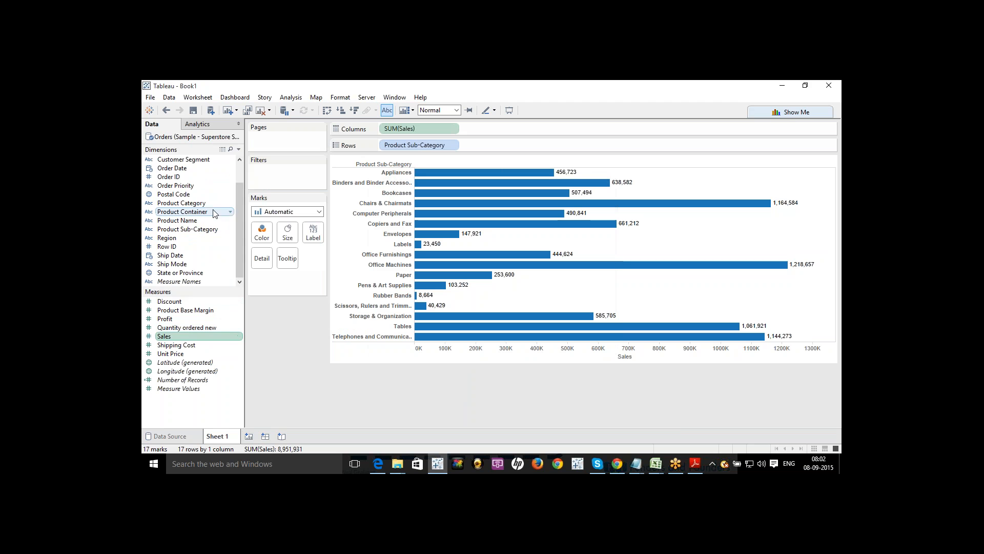
drag(239, 203, 239, 173)
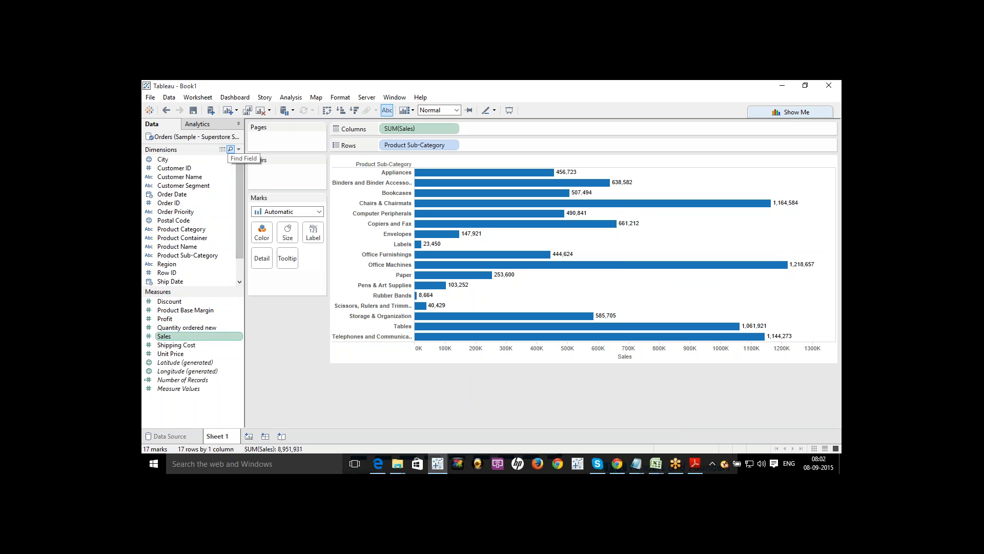
Add a new worksheet and connect to the saved data source Sample - Superstore Subset.
click(249, 436)
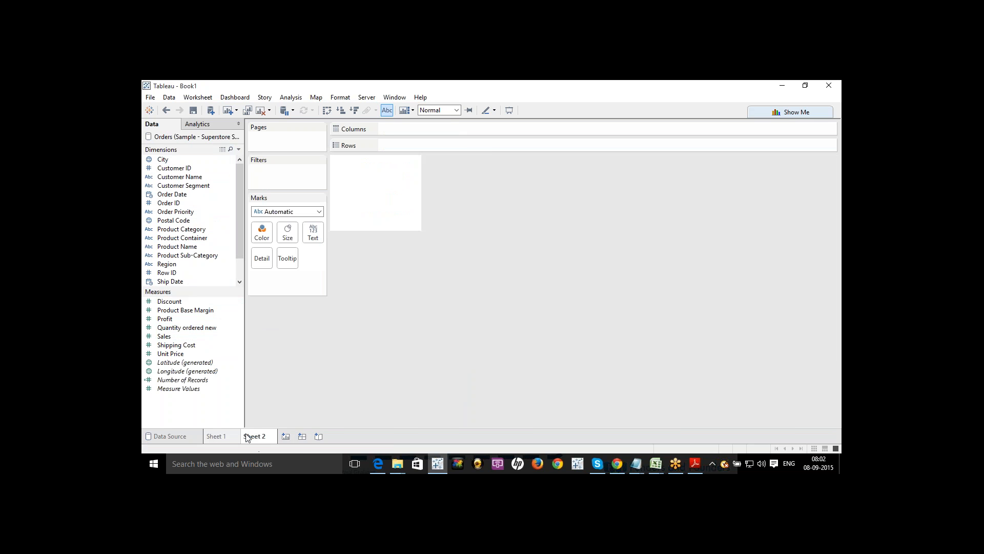
click(210, 111)
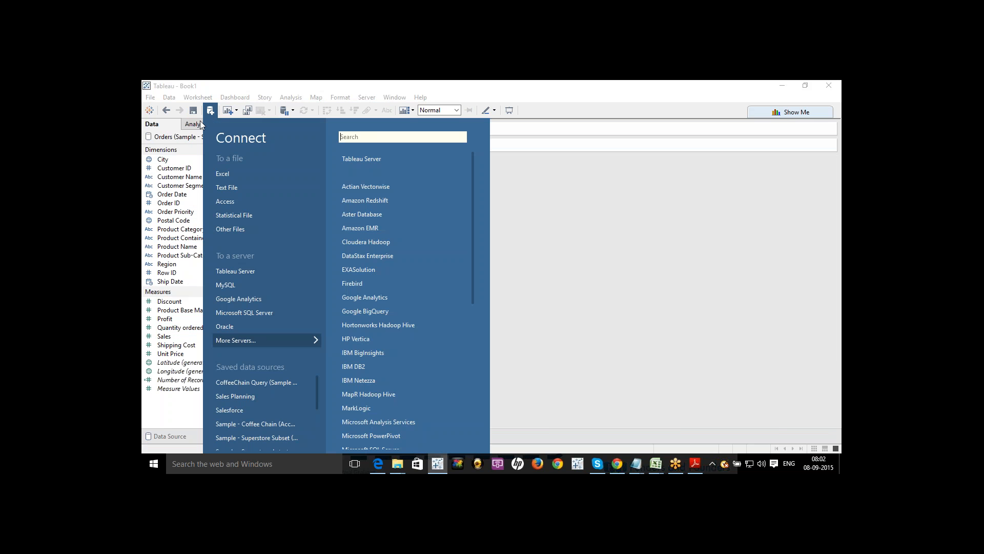
click(245, 440)
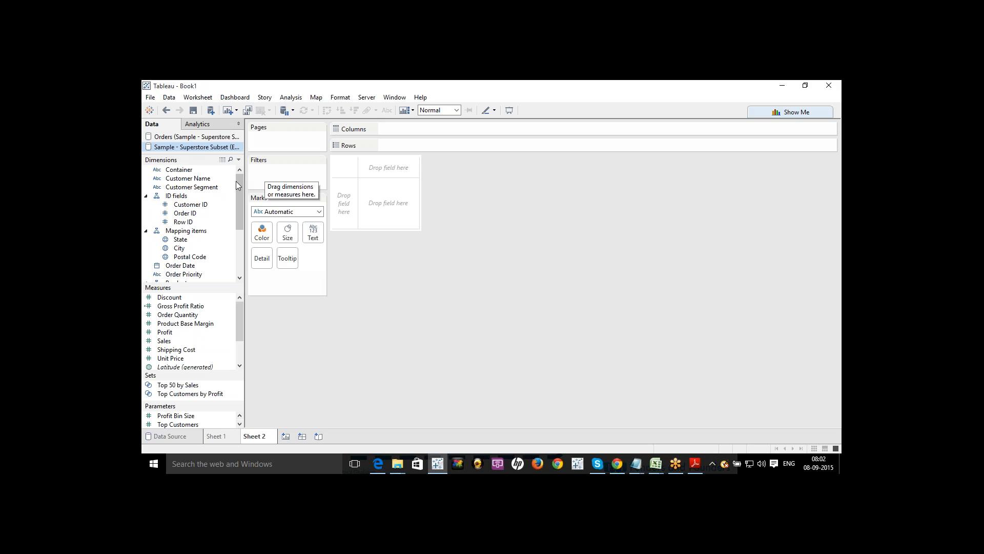
Examine the saved data source's hierarchies and other dimensions, and enlarge the Measures list to review its measures.
mouse_move(236, 180)
mouse_down()
mouse_move(236, 220)
mouse_move(236, 179)
mouse_up()
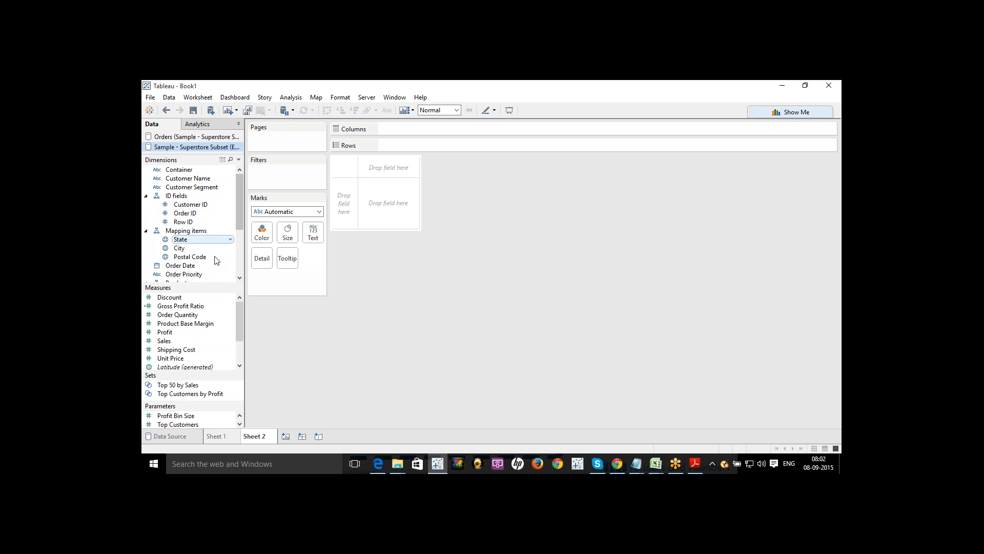
drag(238, 199, 239, 235)
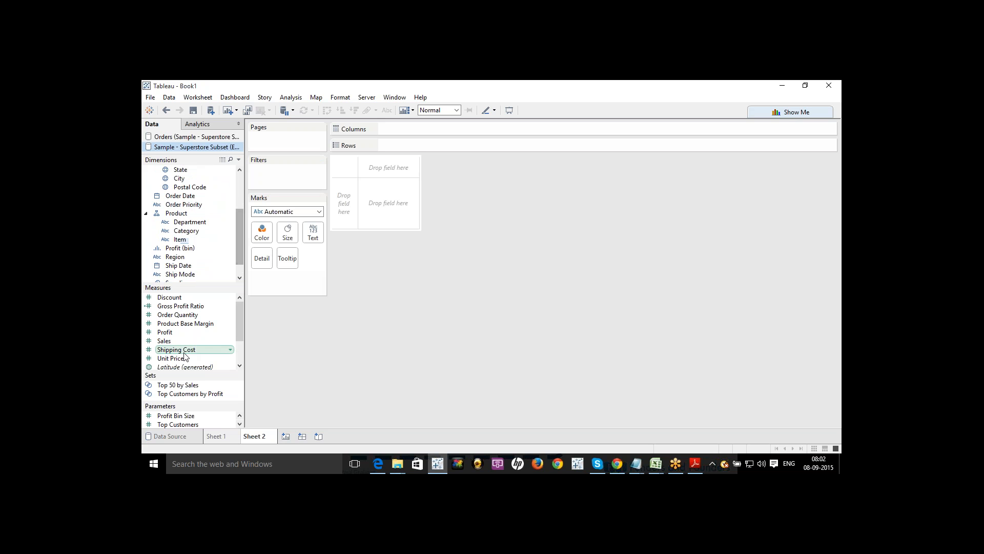
drag(187, 372, 187, 410)
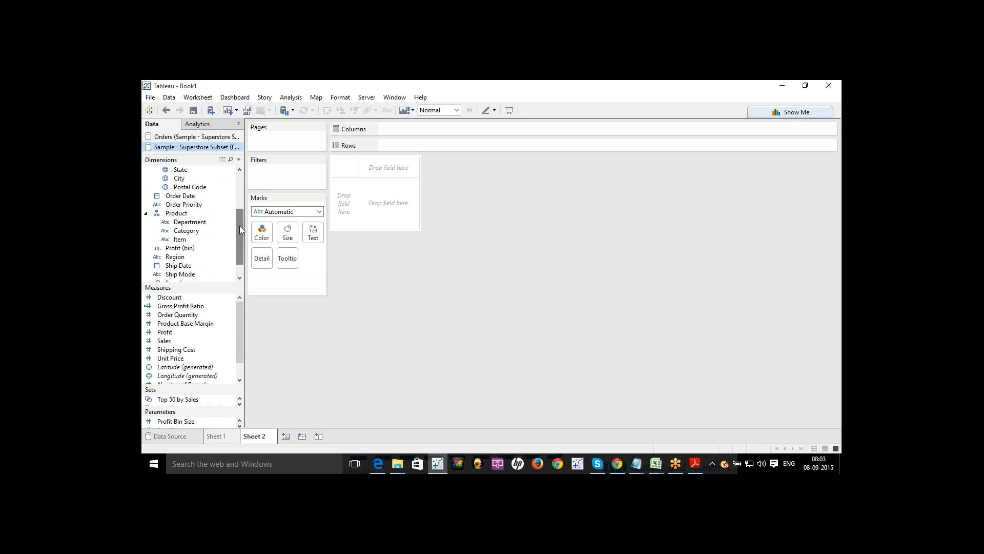
drag(239, 226, 239, 193)
click(240, 170)
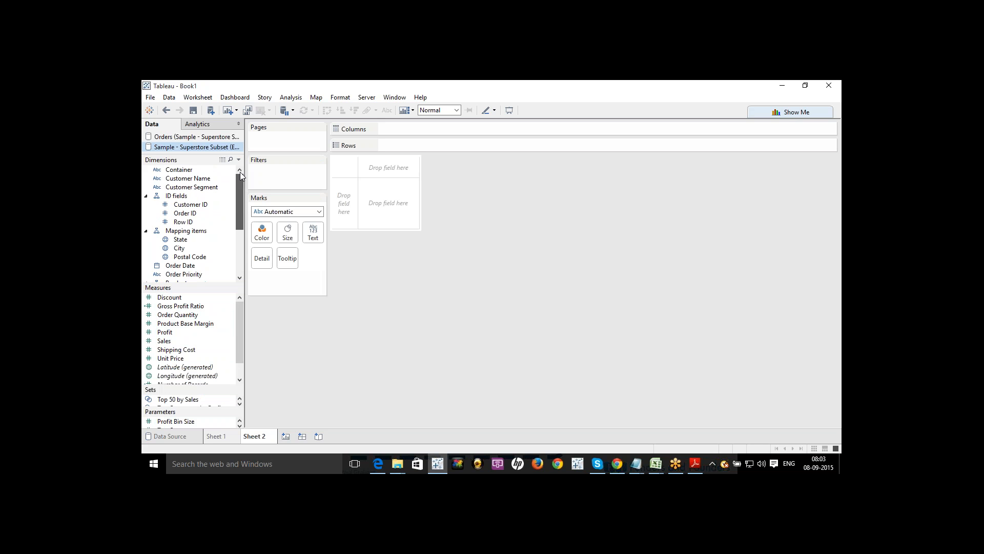
drag(239, 180, 241, 213)
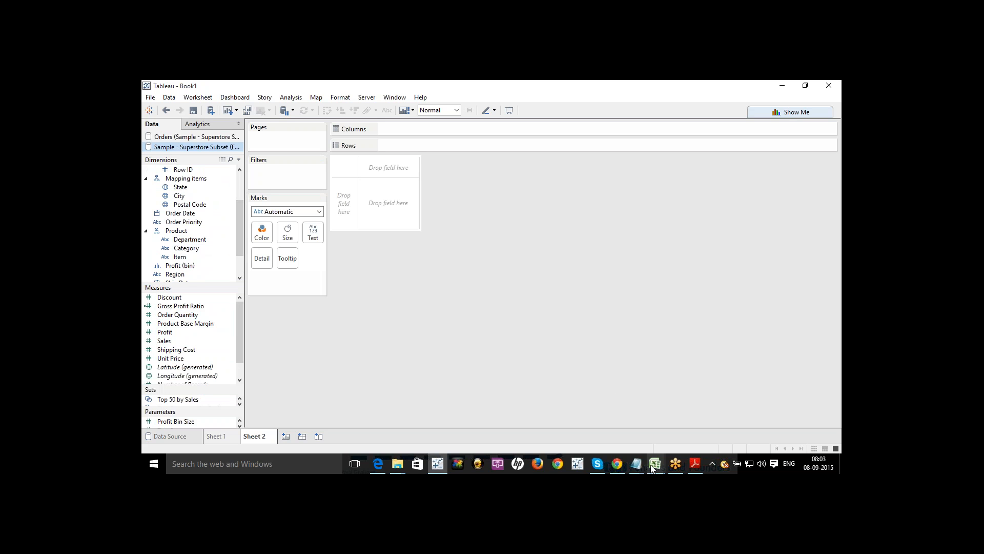
Switch to the Superstore workbook in Excel and check the filter values of the Product Sub-Category column on the Orders sheet.
mouse_move(656, 468)
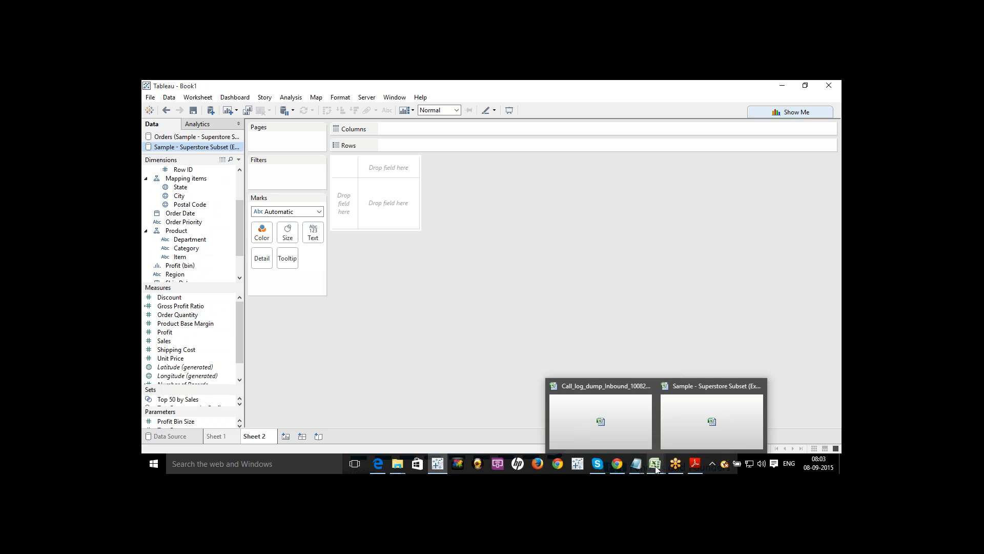
click(682, 413)
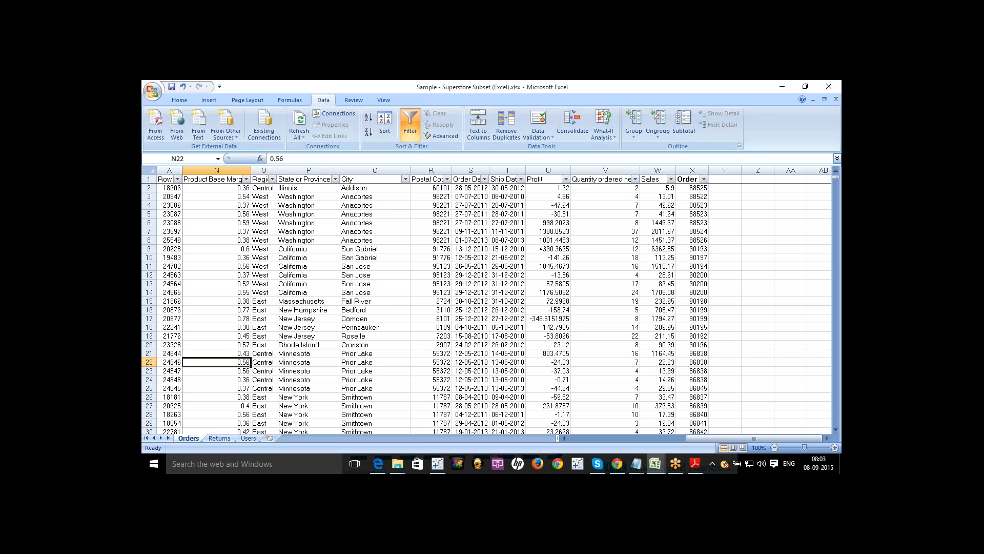
click(307, 179)
key(Left)
key(Left)
key(Left)
key(Left)
key(Left)
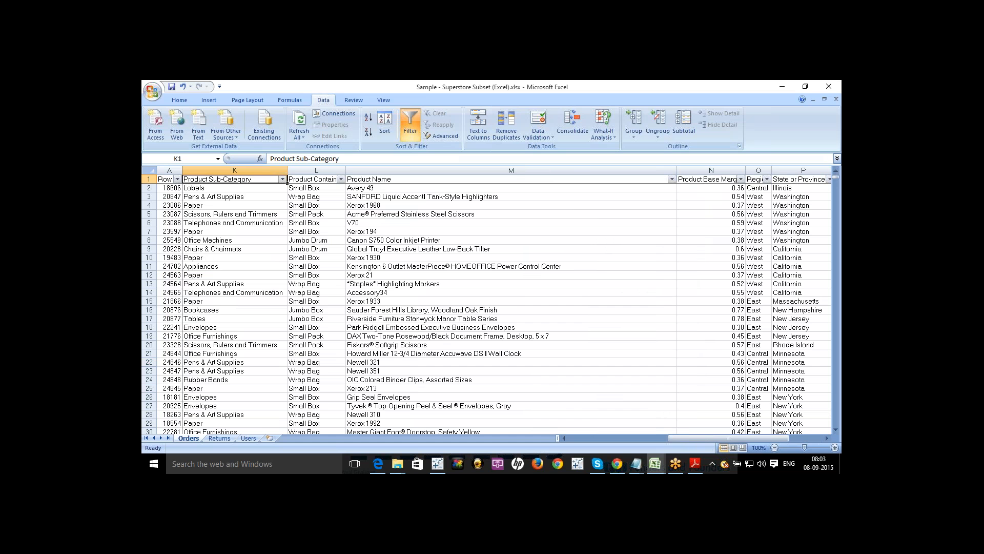
click(281, 179)
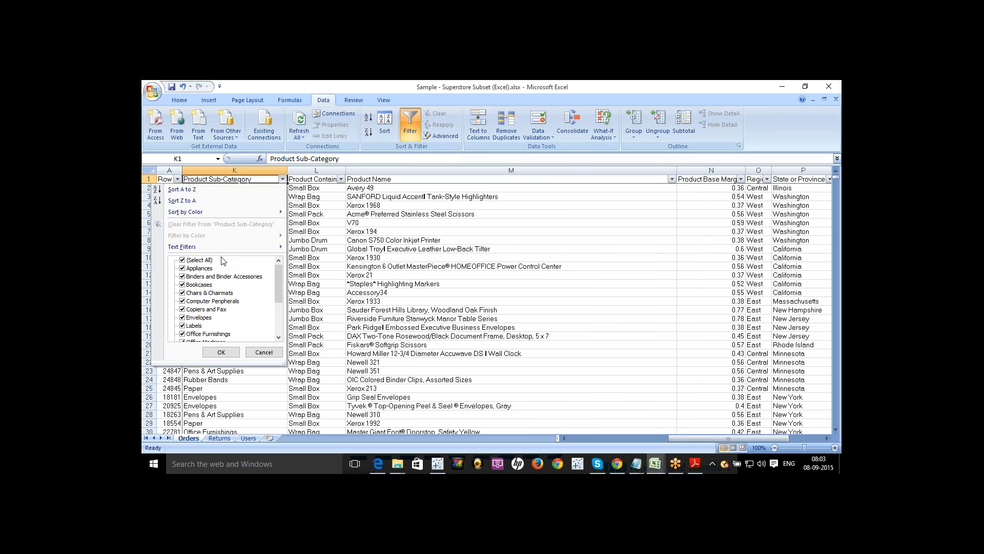
click(264, 352)
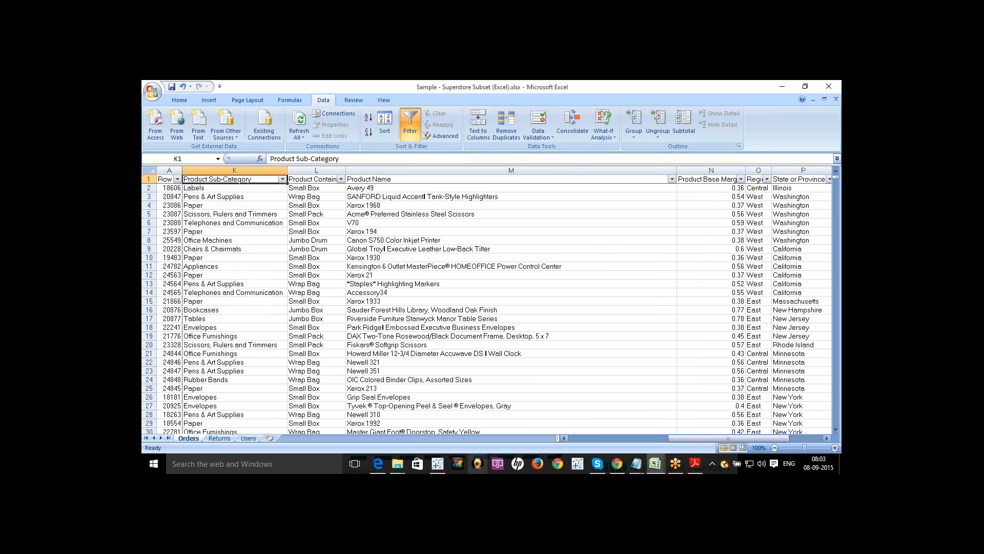
Return to Tableau and chart Sales by Category in Sheet 2 with Category on Rows, Sales on Columns, and mark labels shown.
click(433, 466)
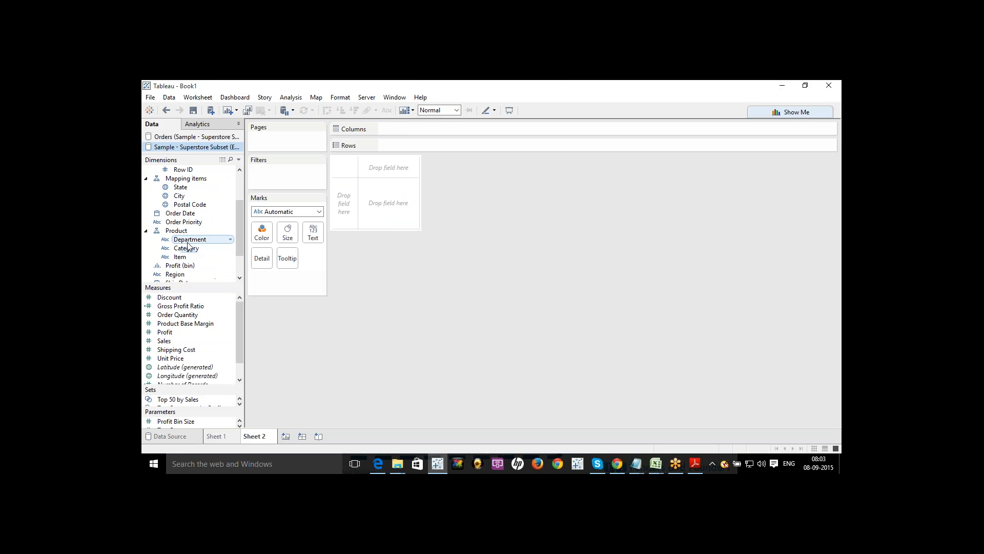
mouse_move(188, 254)
mouse_down()
mouse_move(422, 160)
mouse_move(426, 141)
mouse_move(414, 146)
mouse_up()
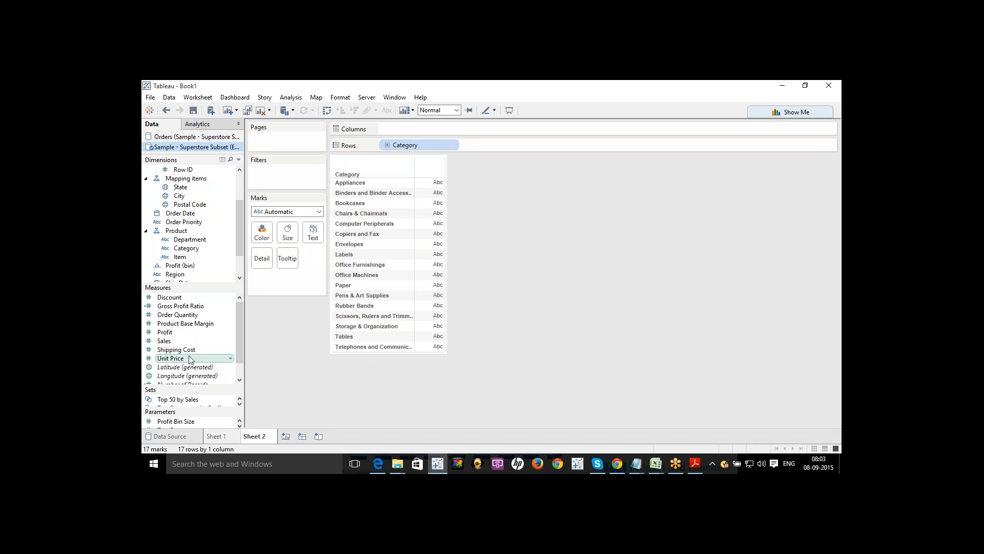
drag(164, 340, 428, 130)
click(387, 112)
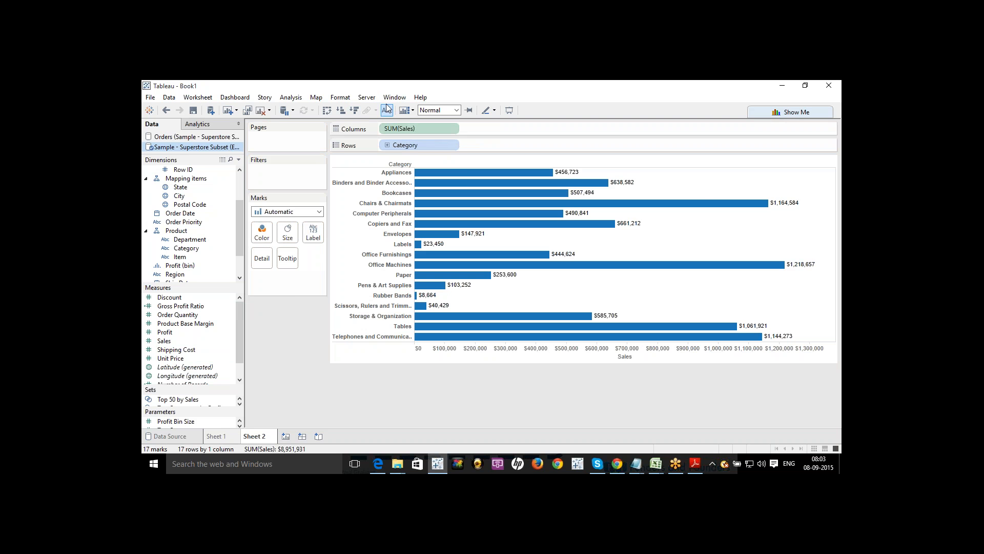
mouse_move(544, 178)
mouse_move(507, 177)
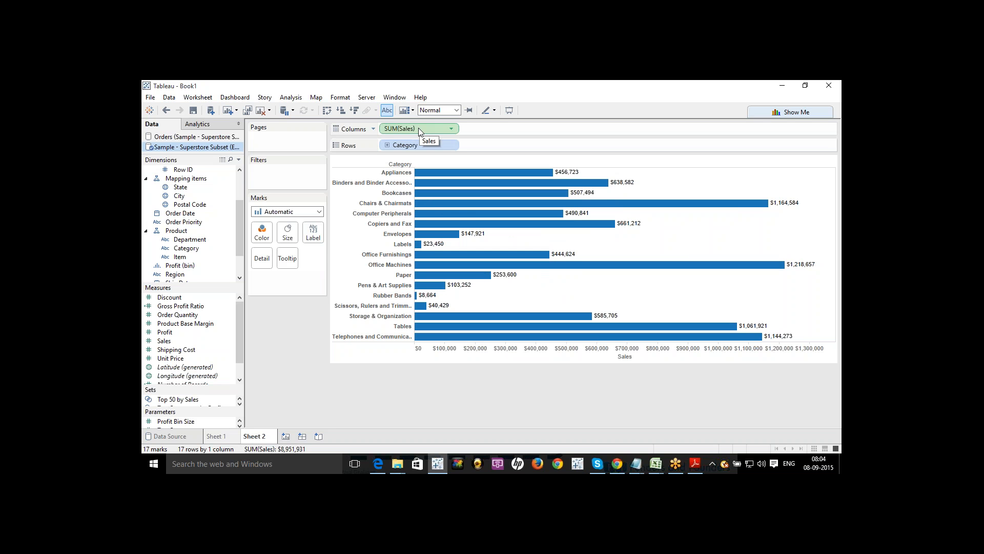
Duplicate the SUM(Sales) field on Columns and review the aggregation options available for the copy.
mouse_move(418, 128)
mouse_down()
mouse_move(495, 127)
mouse_move(464, 129)
mouse_up()
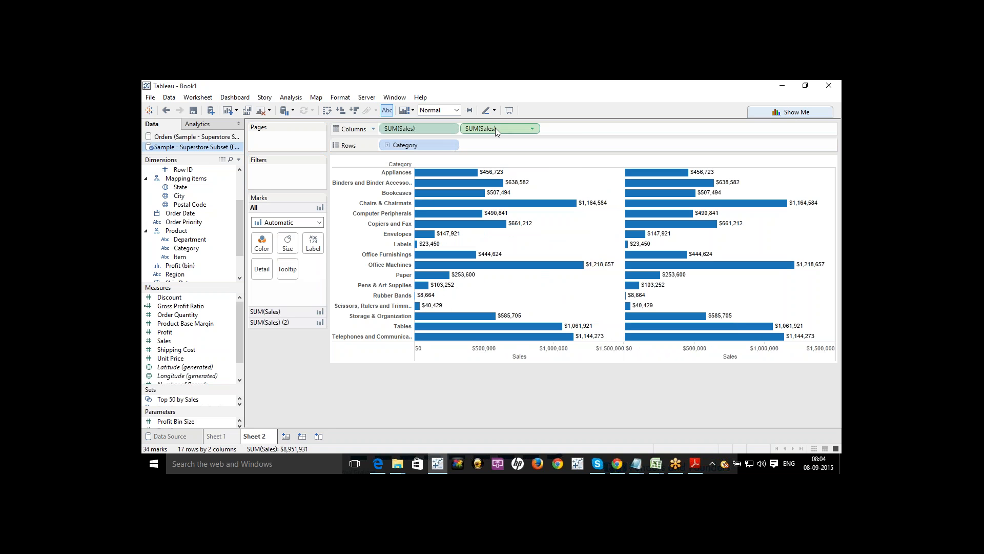
mouse_move(490, 125)
mouse_down()
mouse_move(328, 169)
mouse_move(179, 255)
mouse_move(182, 347)
mouse_move(485, 129)
mouse_up()
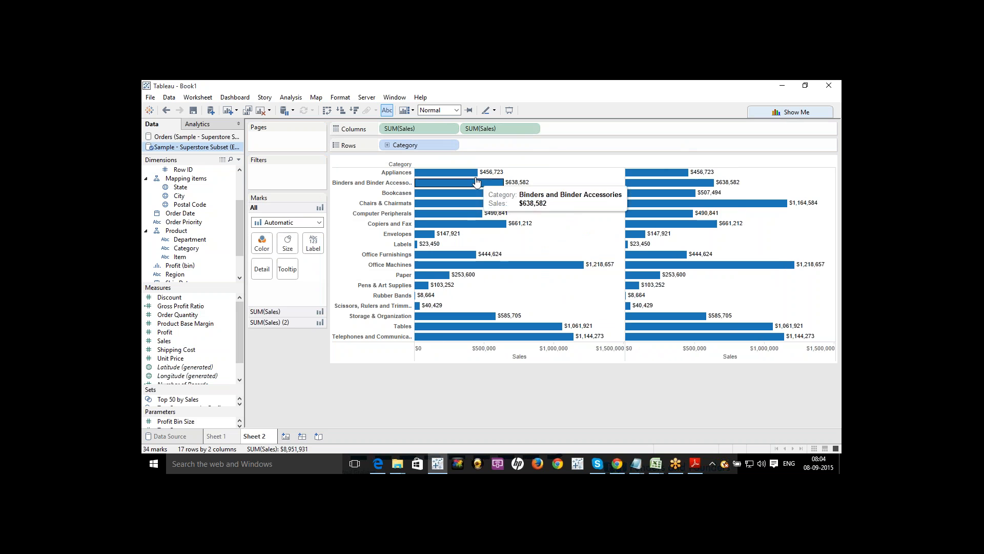
click(532, 130)
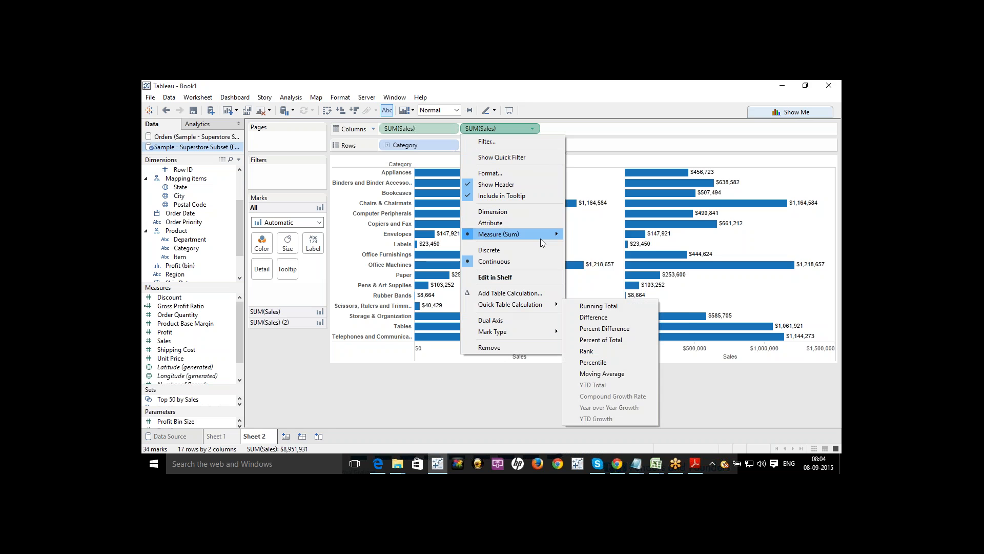
mouse_move(540, 238)
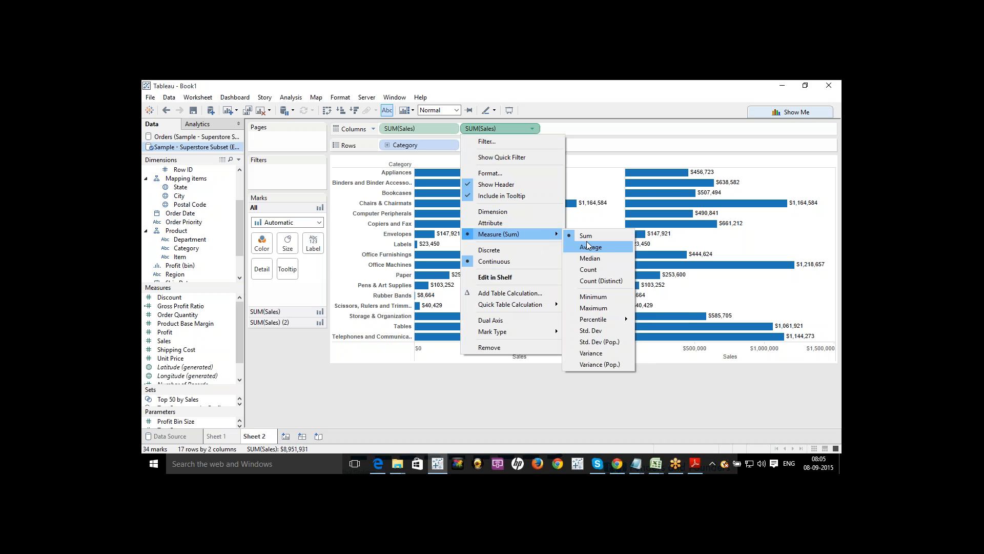
click(448, 398)
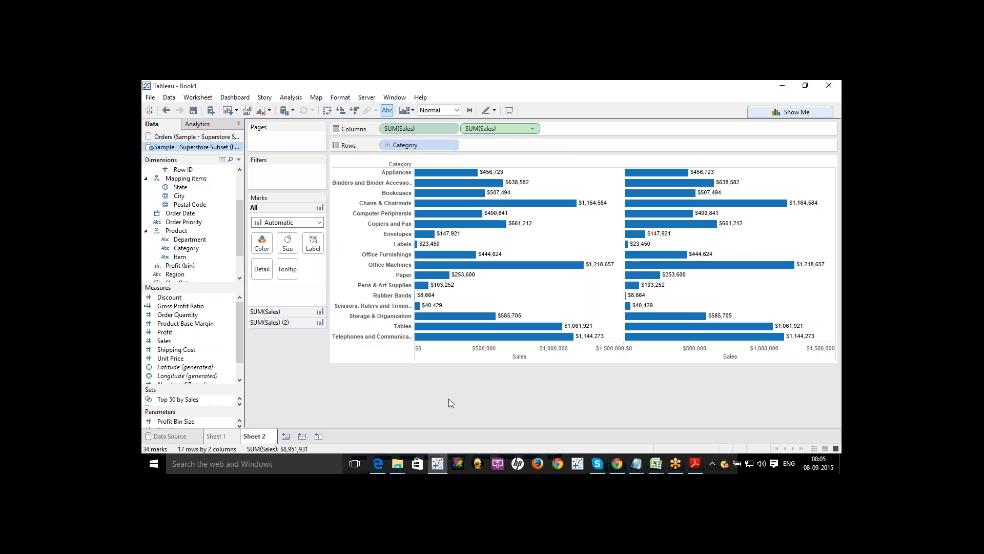
Check the default aggregation property of the Sales measure in the saved data source.
click(231, 341)
mouse_move(304, 281)
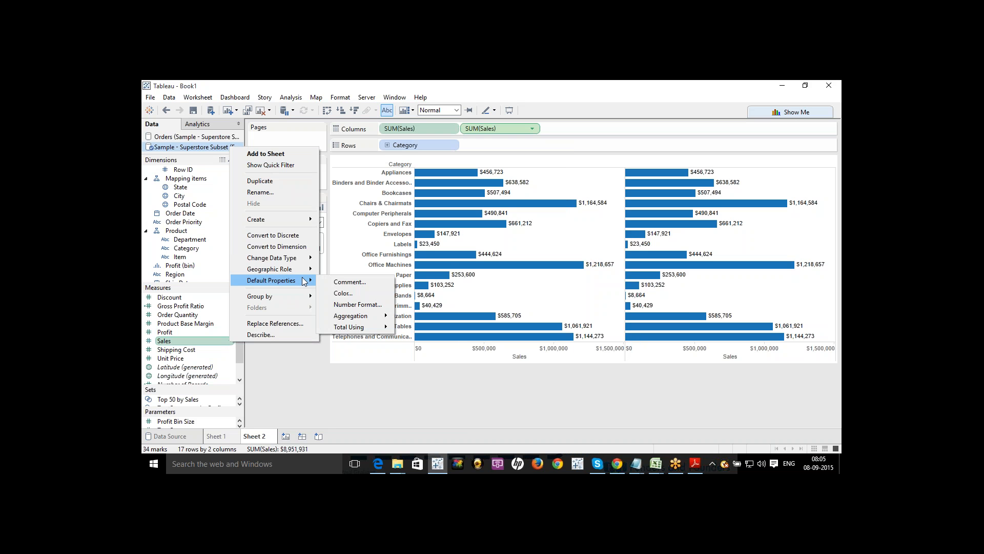
mouse_move(365, 320)
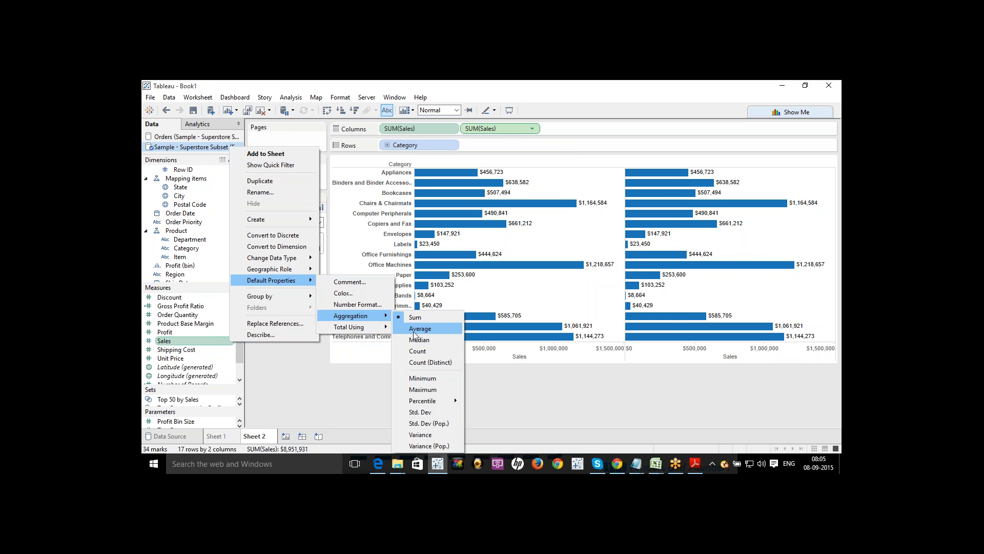
click(325, 402)
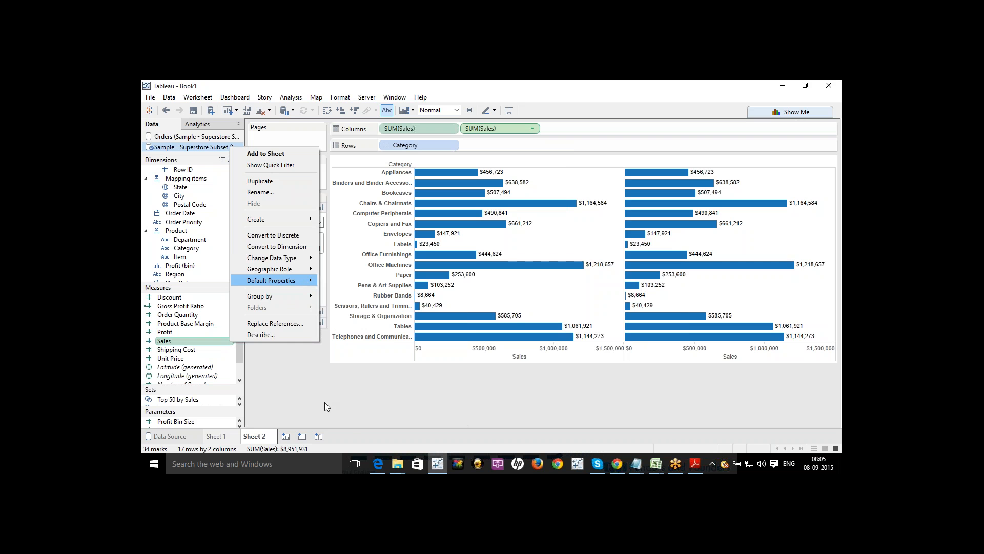
click(285, 436)
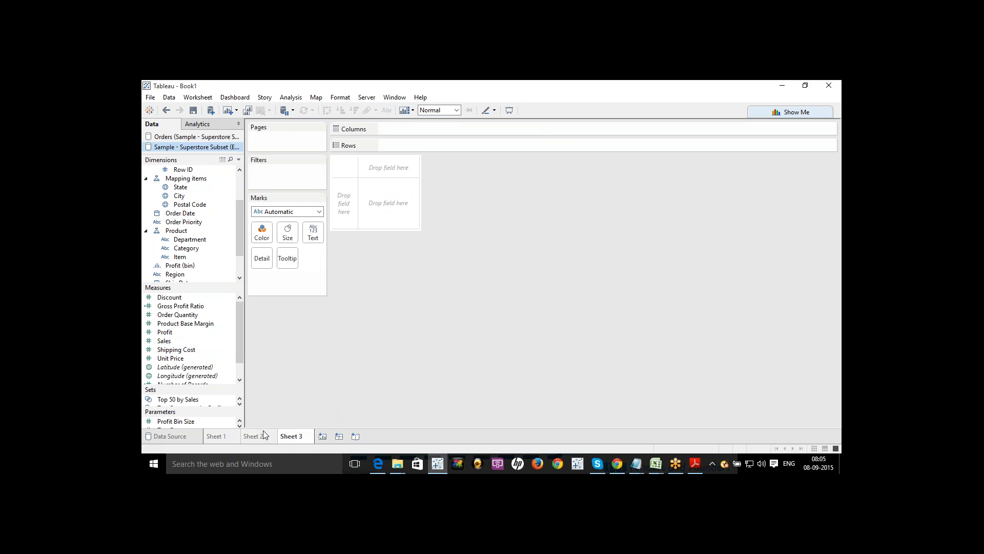
click(264, 433)
click(231, 340)
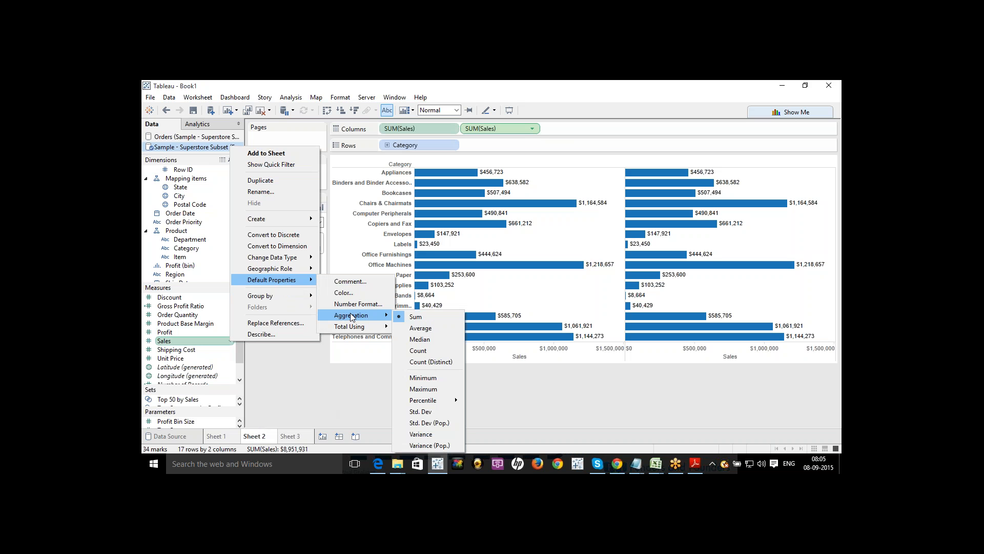
click(330, 384)
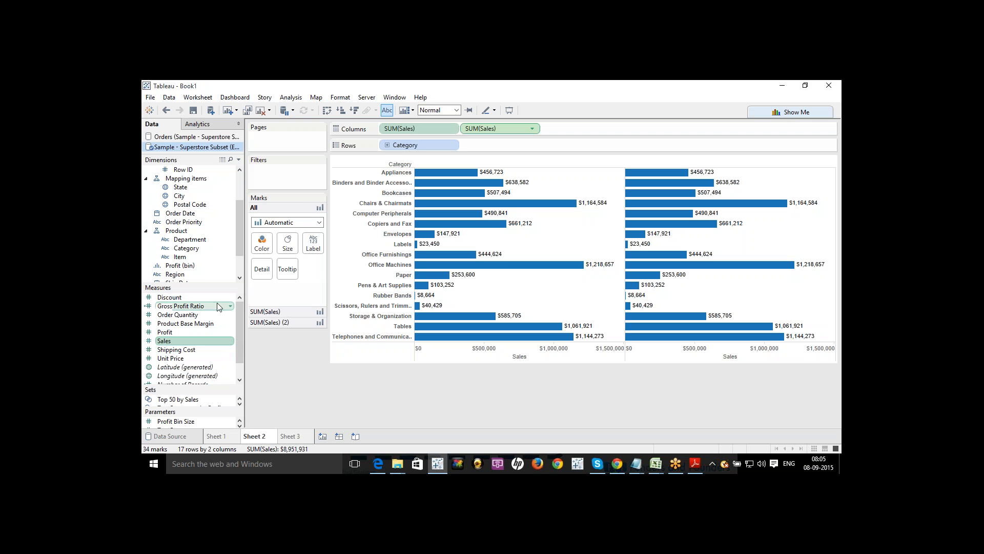
Check the default aggregation properties of the Discount and Unit Price measures.
click(231, 298)
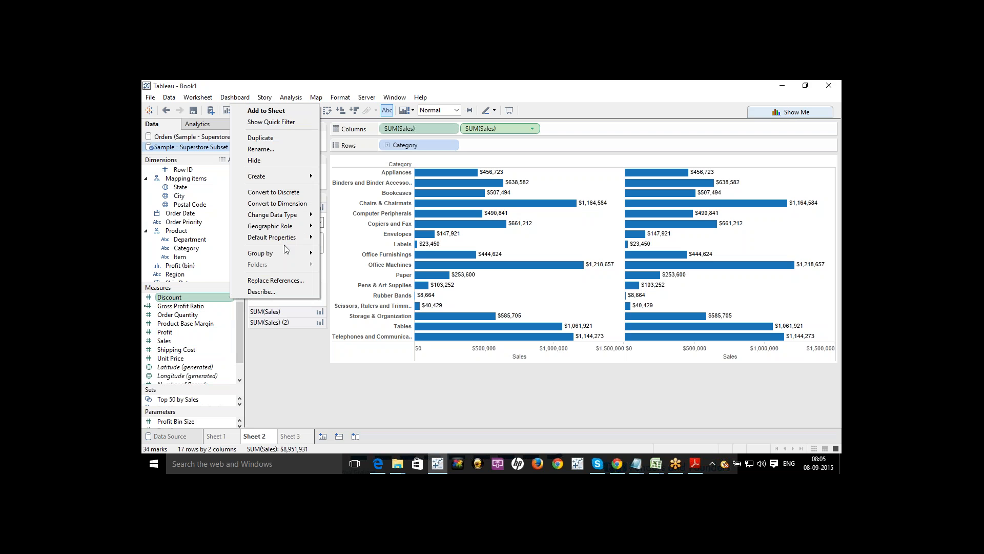
mouse_move(313, 237)
mouse_move(363, 272)
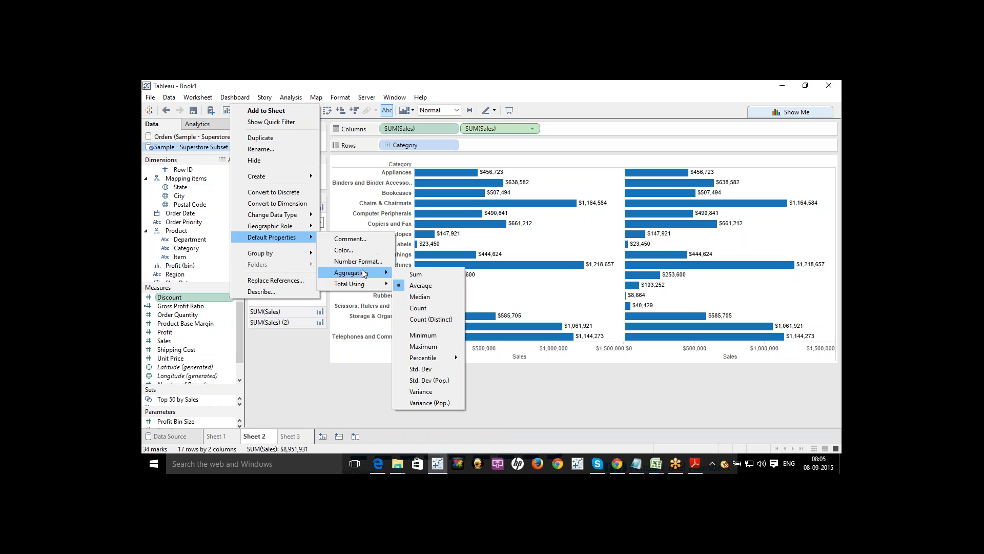
click(319, 375)
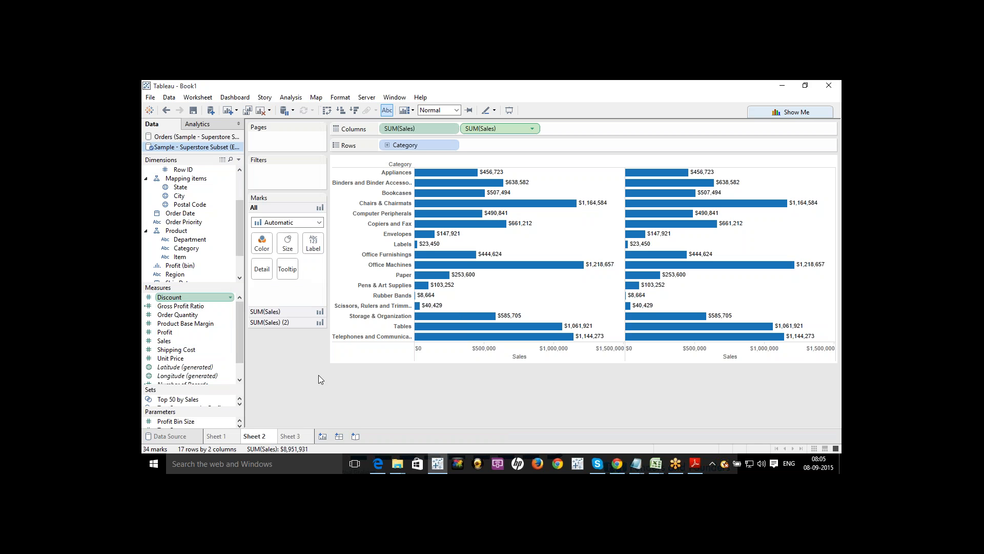
click(229, 359)
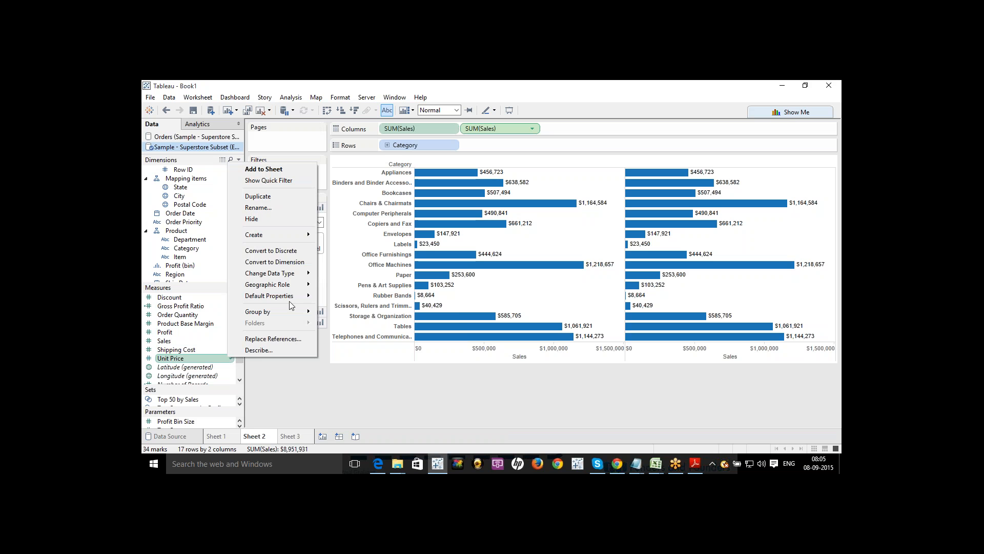
mouse_move(294, 295)
mouse_move(357, 330)
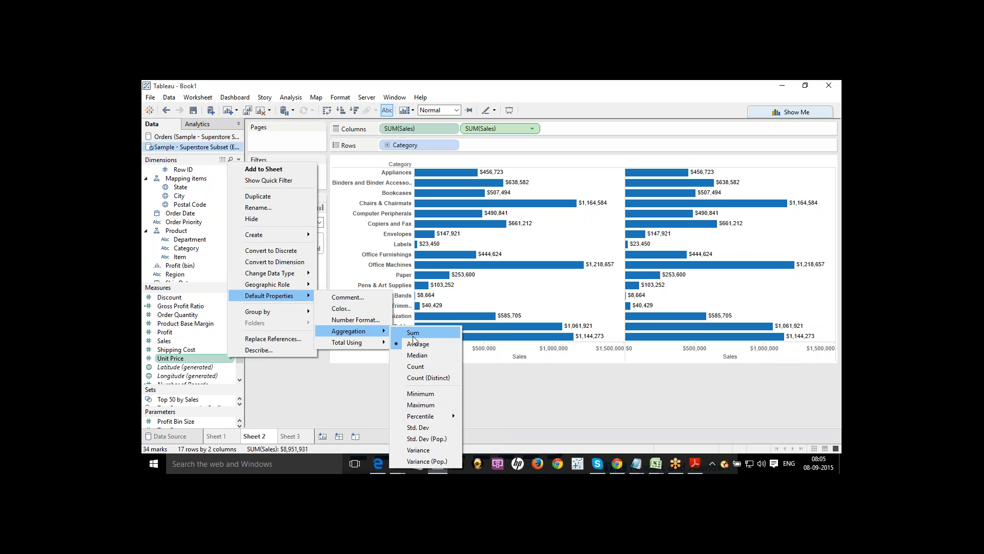
click(315, 380)
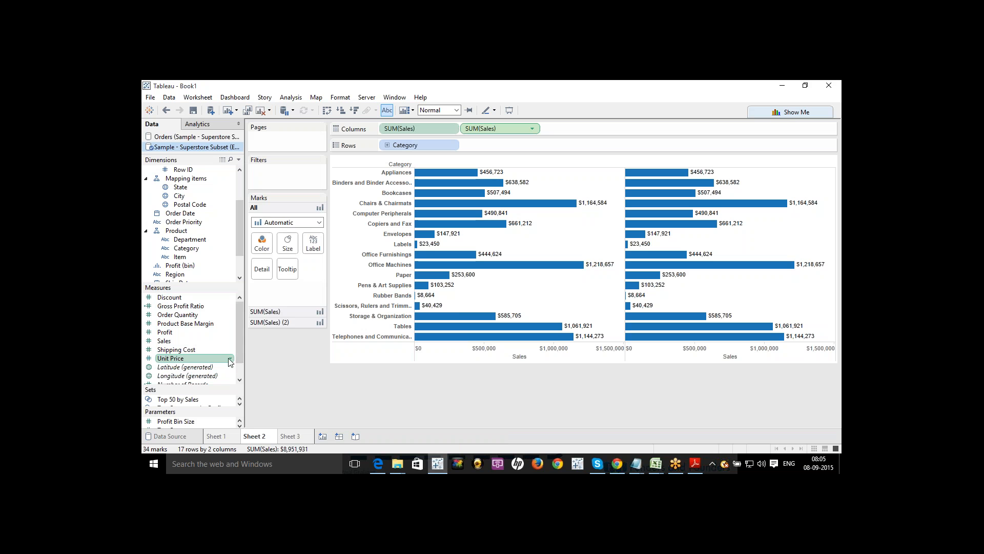
right_click(179, 360)
mouse_move(288, 307)
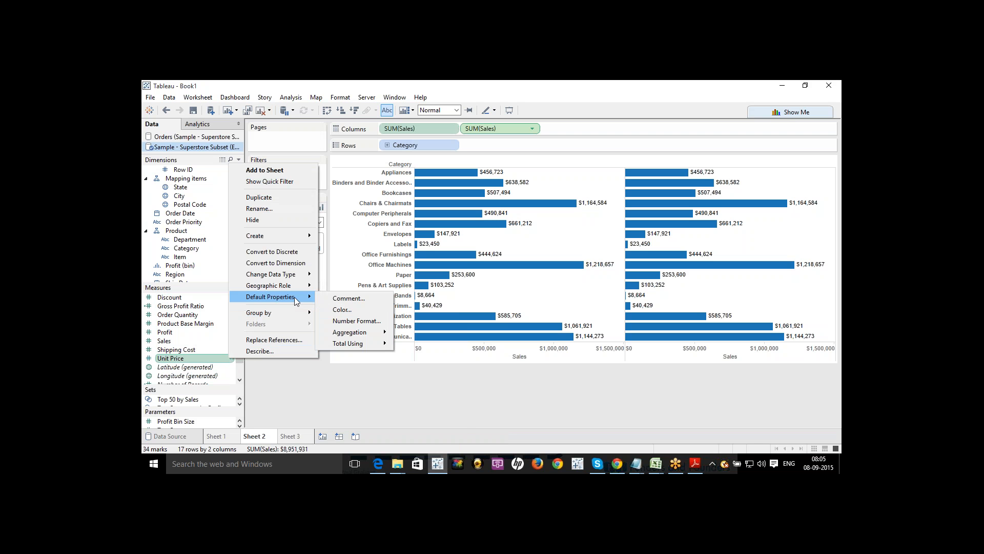
mouse_move(357, 333)
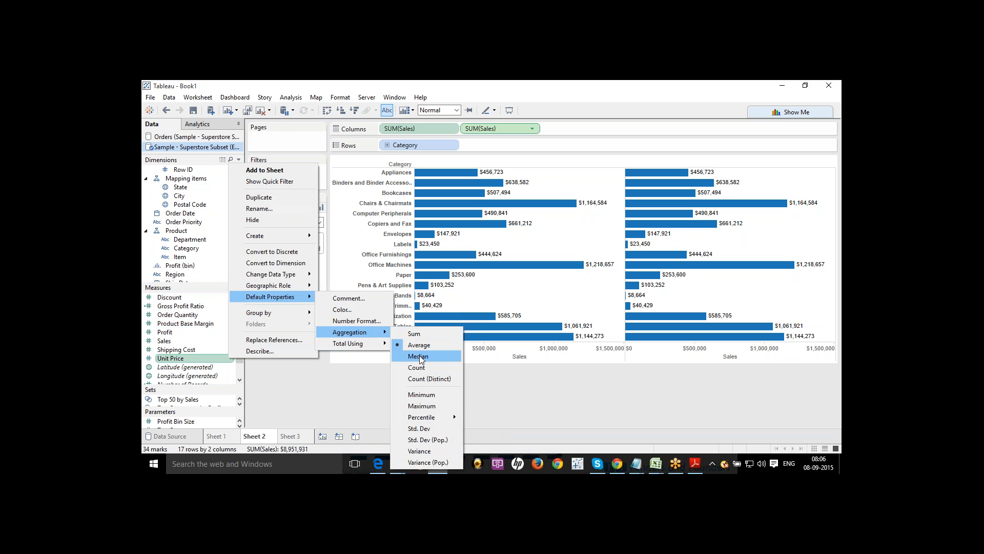
click(316, 377)
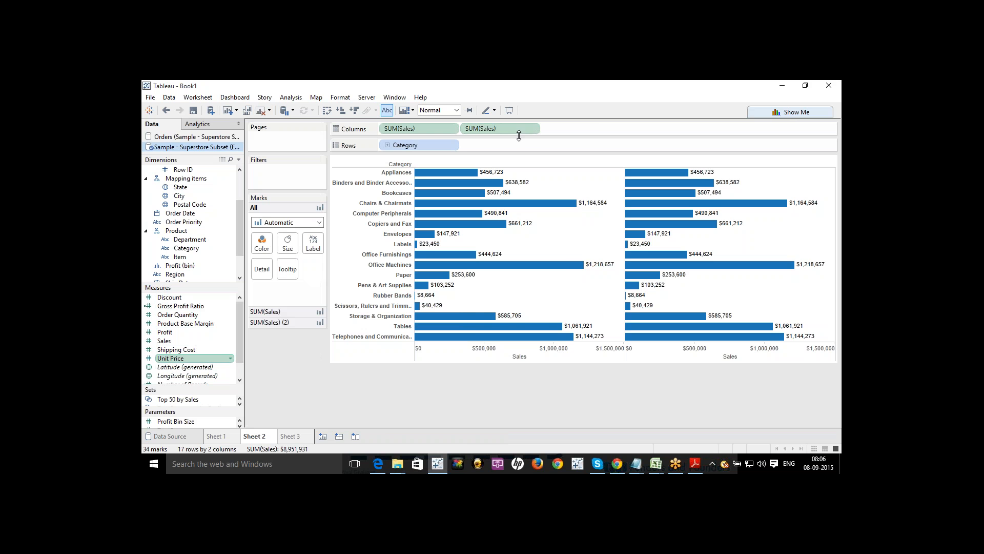
Change the aggregation of the second Sales field on Columns to Count and compare it with the summed sales for Appliances.
click(532, 129)
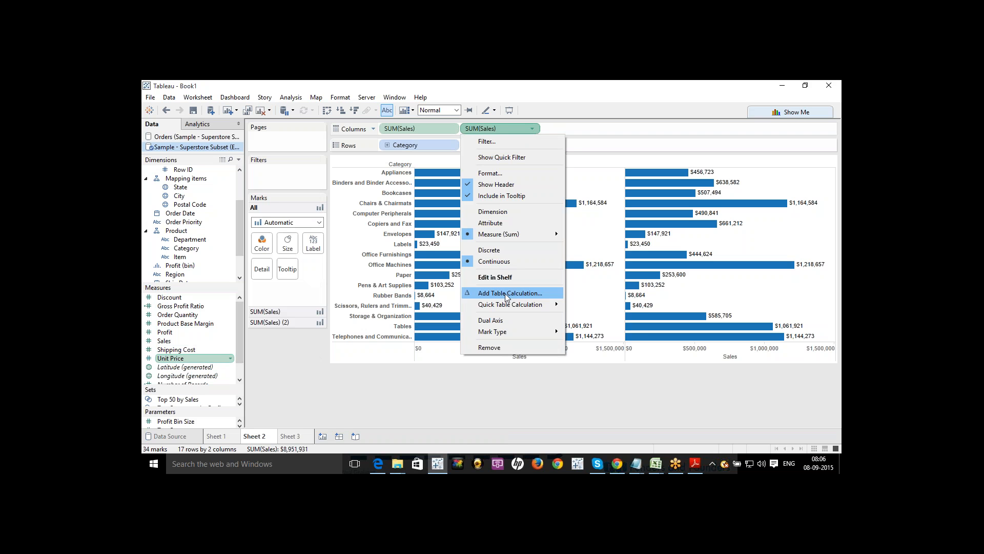
mouse_move(533, 236)
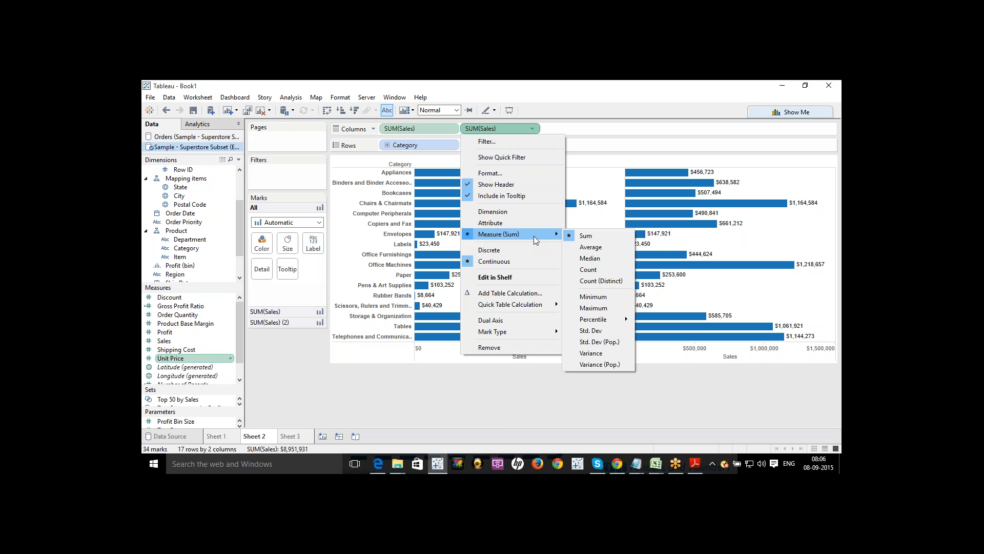
click(582, 268)
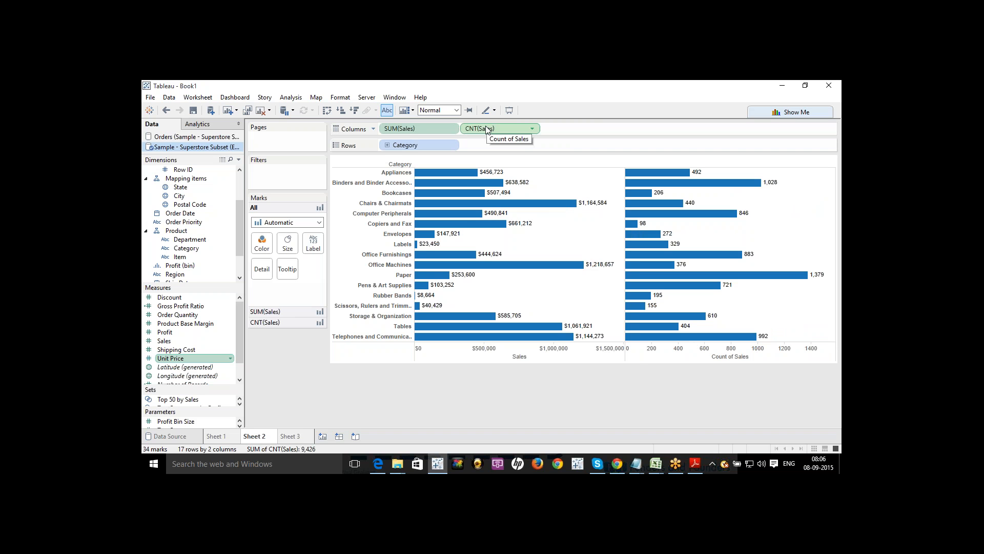
mouse_move(459, 175)
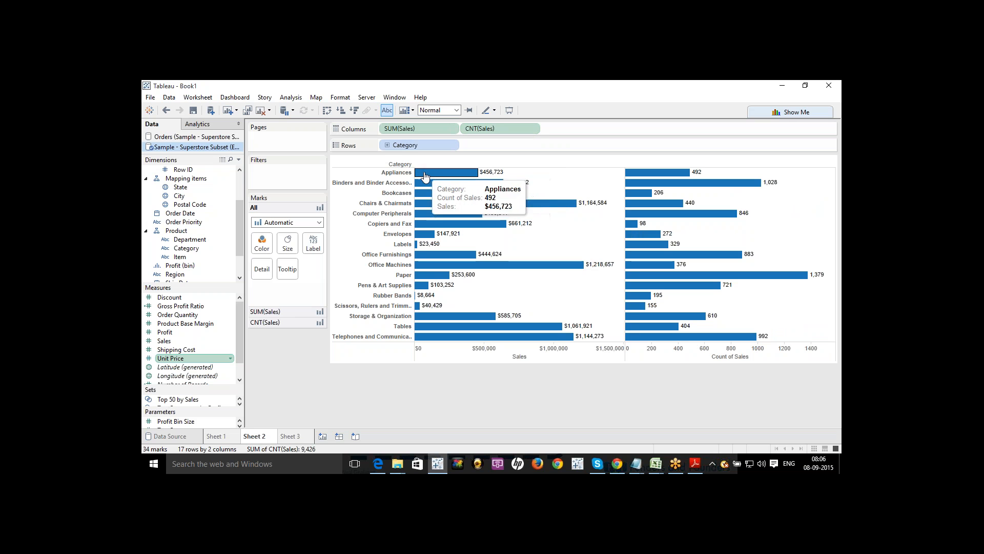
mouse_move(691, 177)
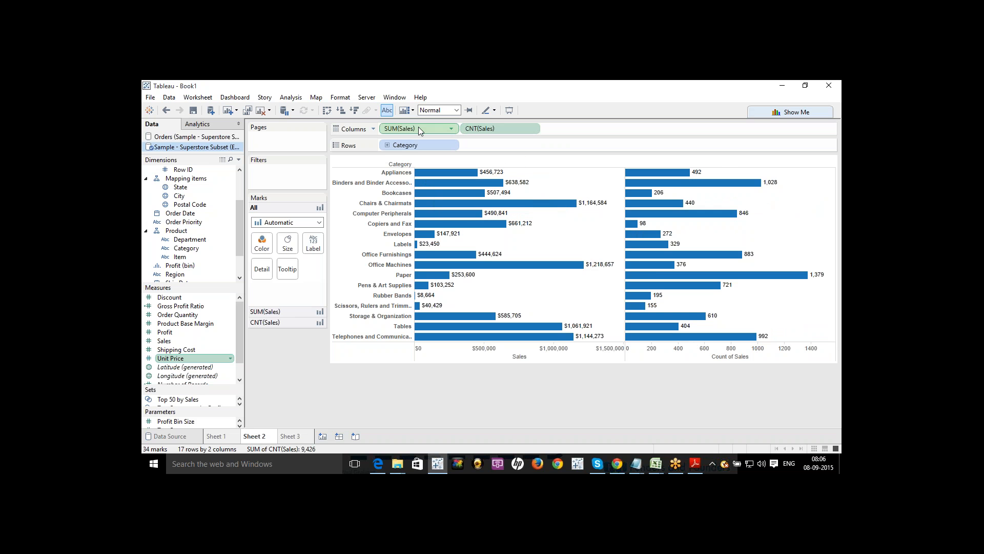
Insert another copy of SUM(Sales) between the sum and count fields on Columns and set its aggregation to Average.
drag(418, 127, 460, 128)
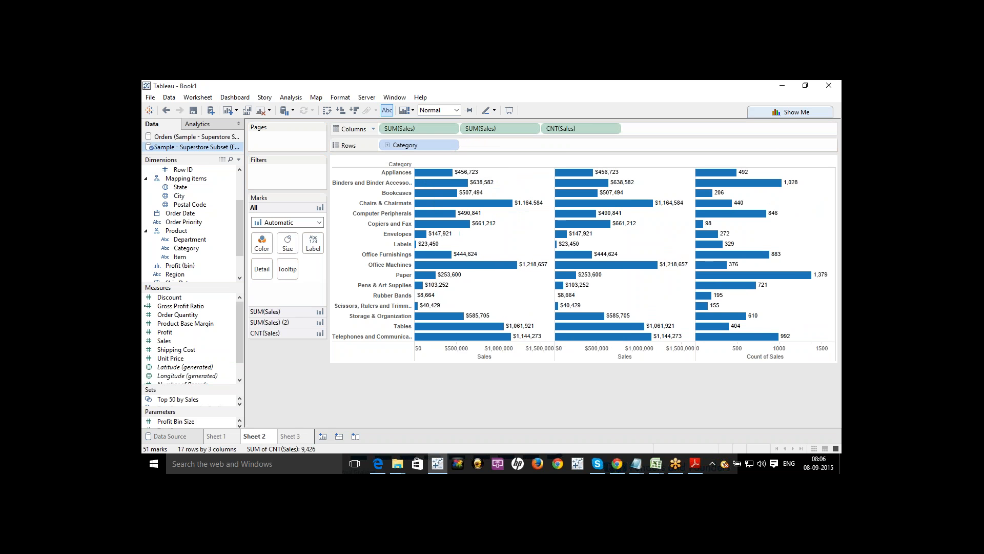
click(533, 128)
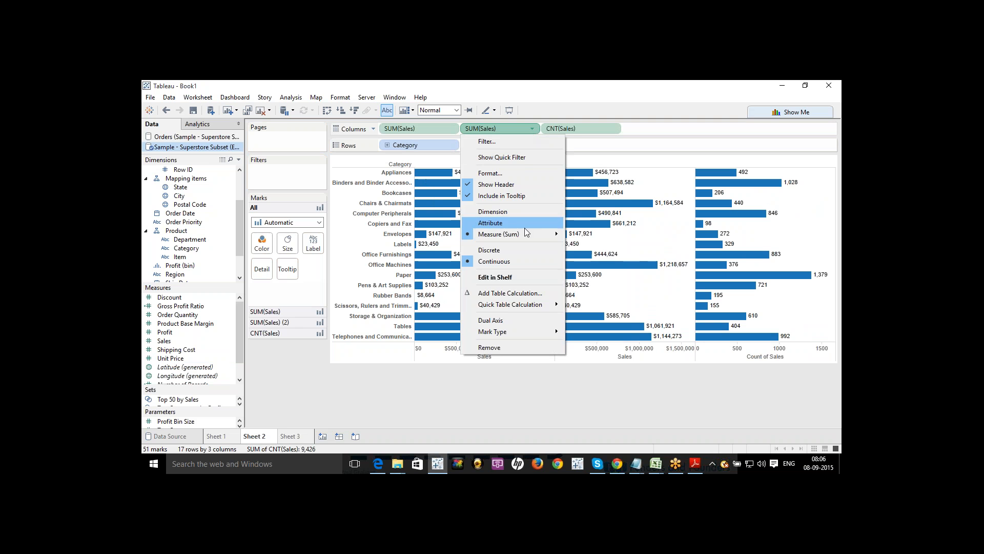
click(589, 247)
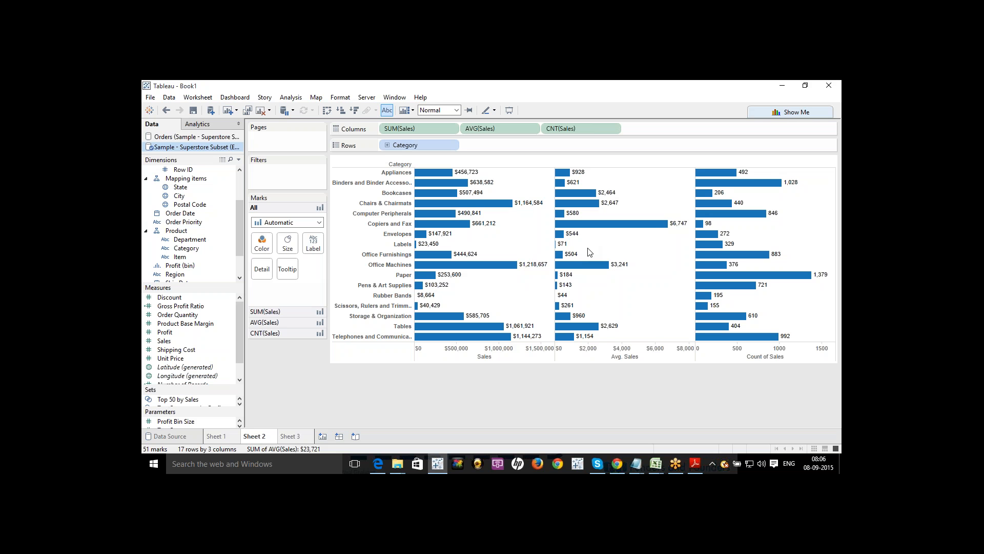
mouse_move(559, 177)
mouse_move(738, 176)
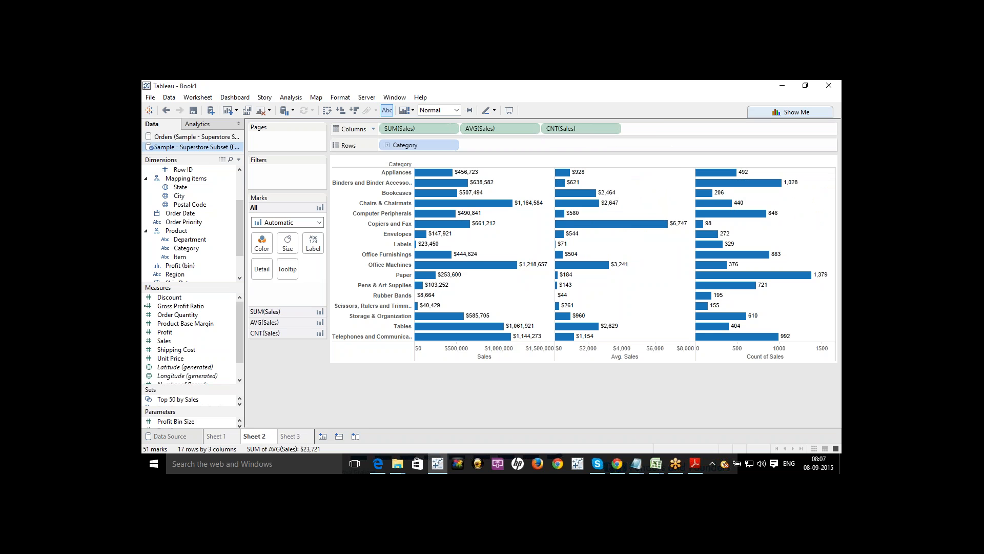
Change the aggregation of the third Sales field on Columns to Count (Distinct).
click(614, 129)
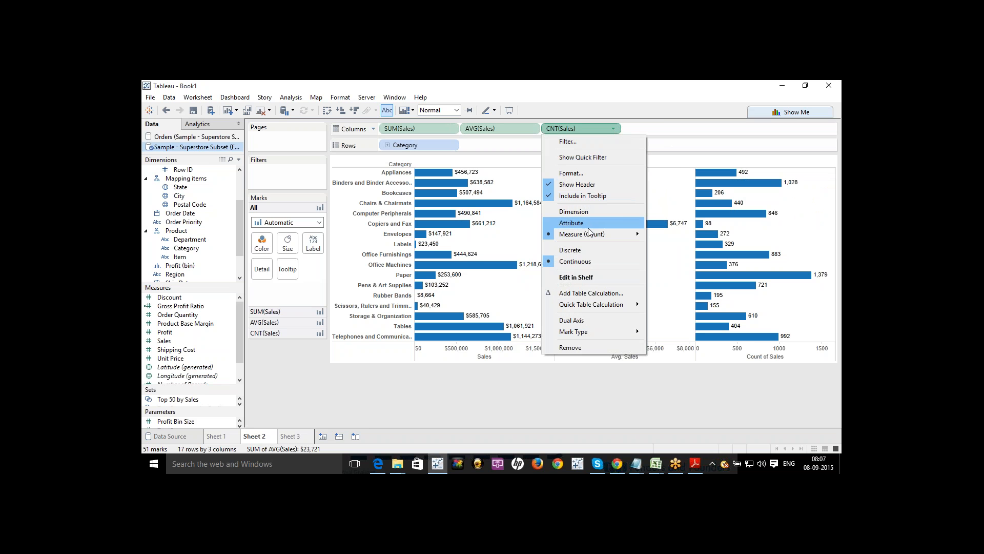
mouse_move(589, 232)
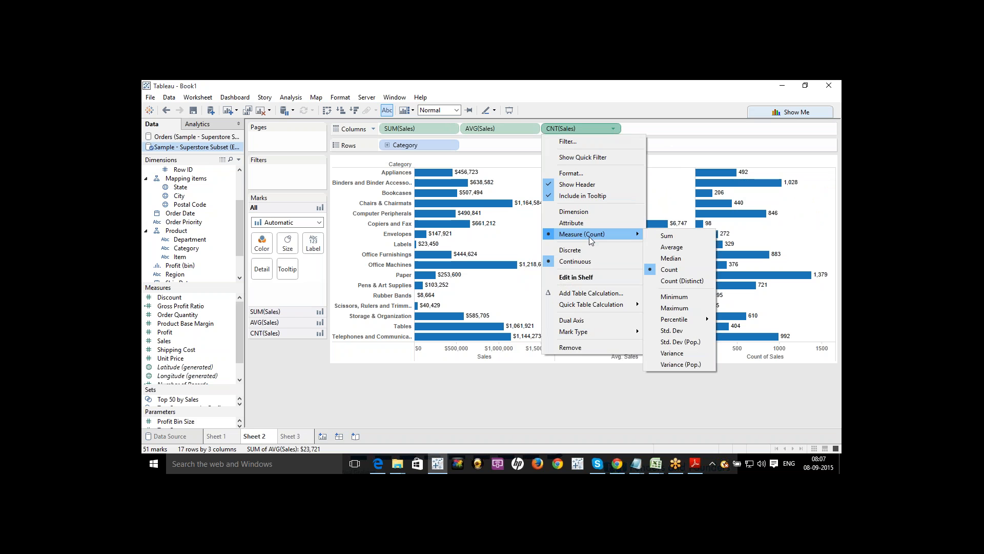
click(674, 282)
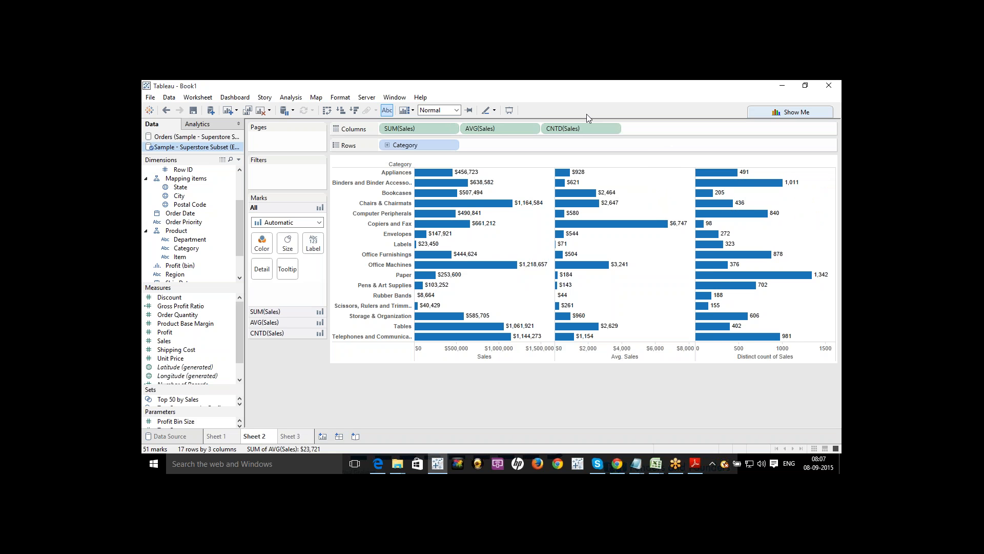
Open a new calculated field, filter its function list to Aggregate, read the COUNT and COUNTD descriptions, and close the editor.
click(239, 160)
click(222, 171)
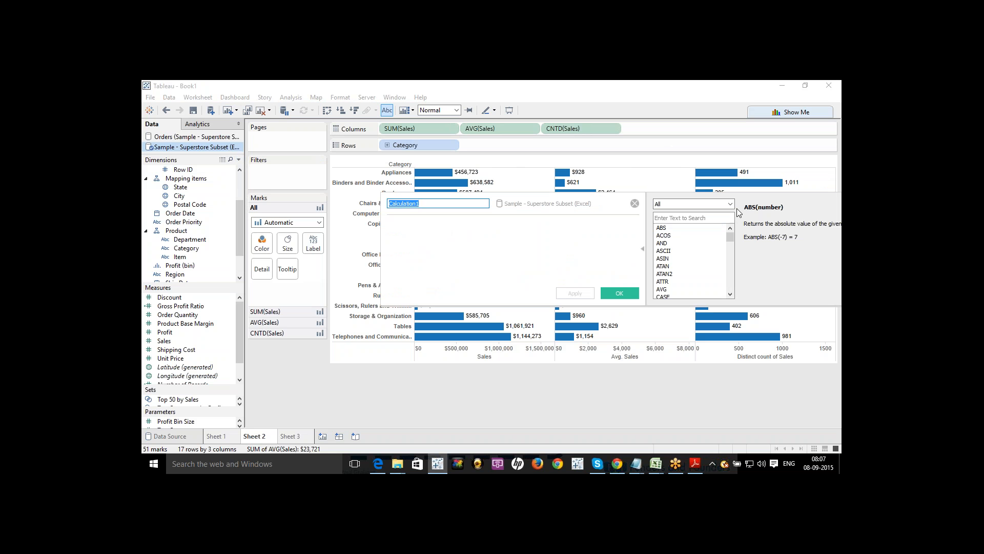
drag(594, 202, 472, 222)
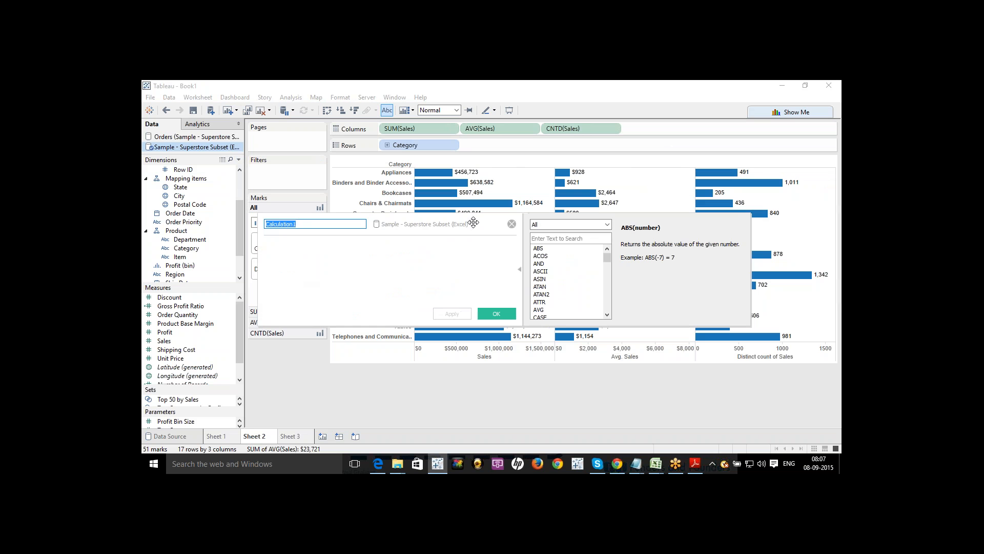
click(604, 225)
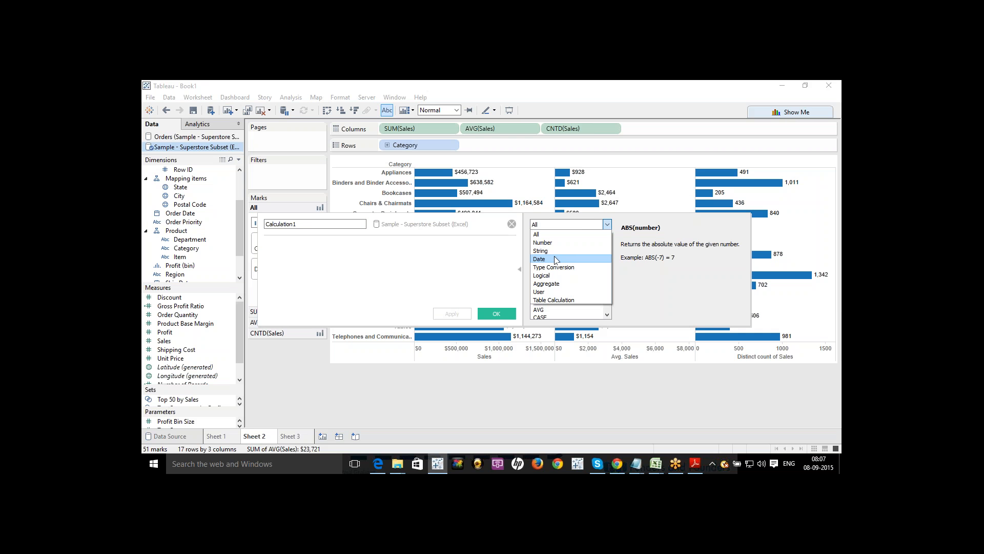
click(547, 283)
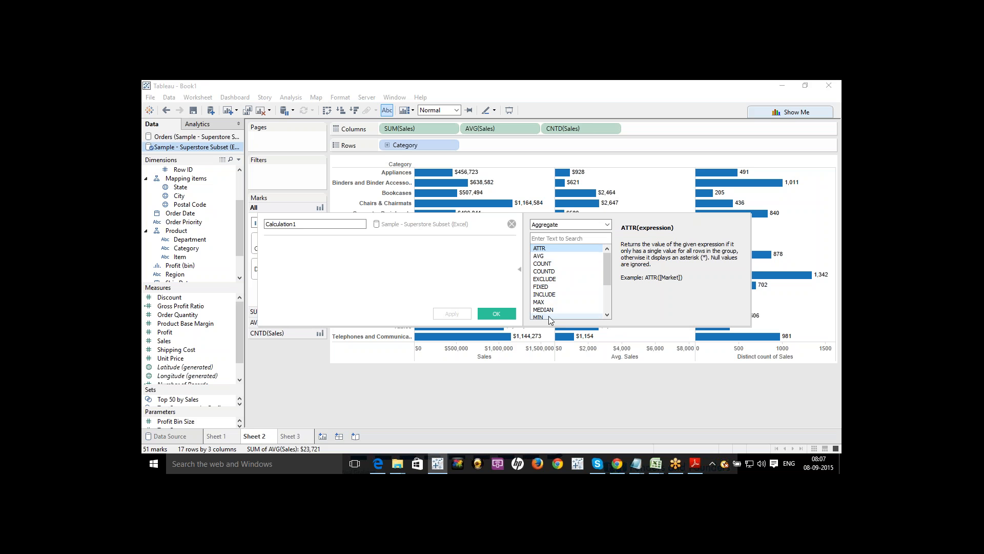
click(547, 263)
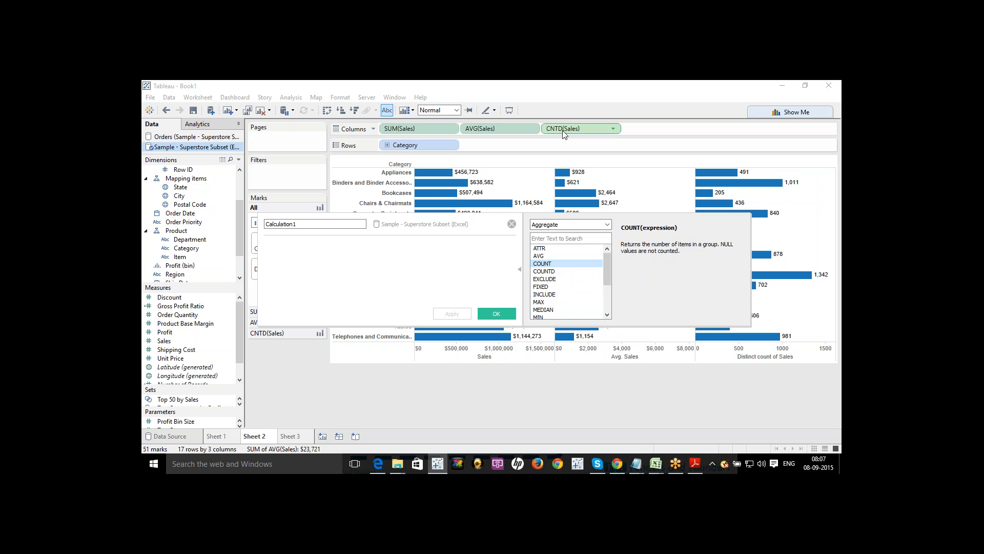
click(548, 272)
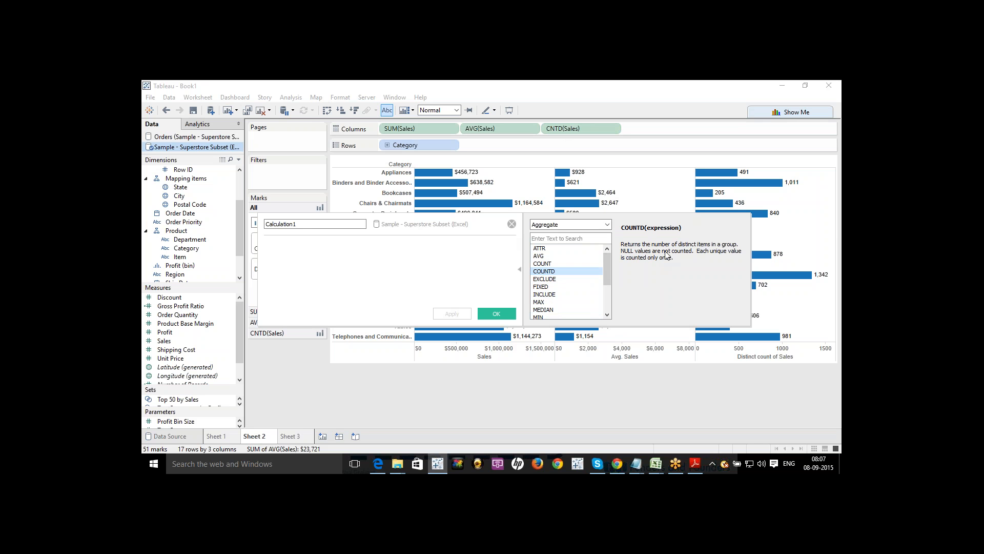
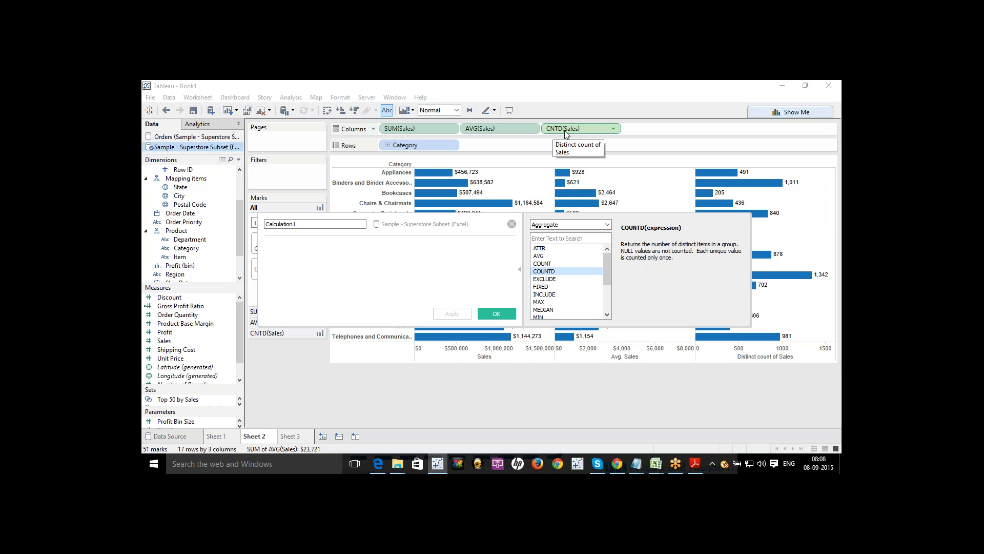
click(512, 224)
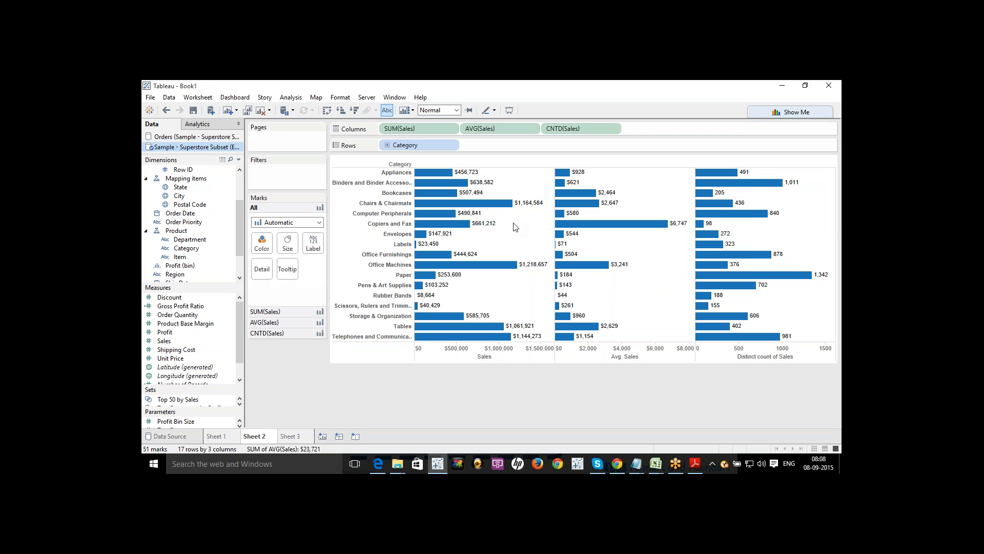
Change the aggregation of the third Sales field on Columns to Median and compare it with the average sales for Appliances.
click(613, 128)
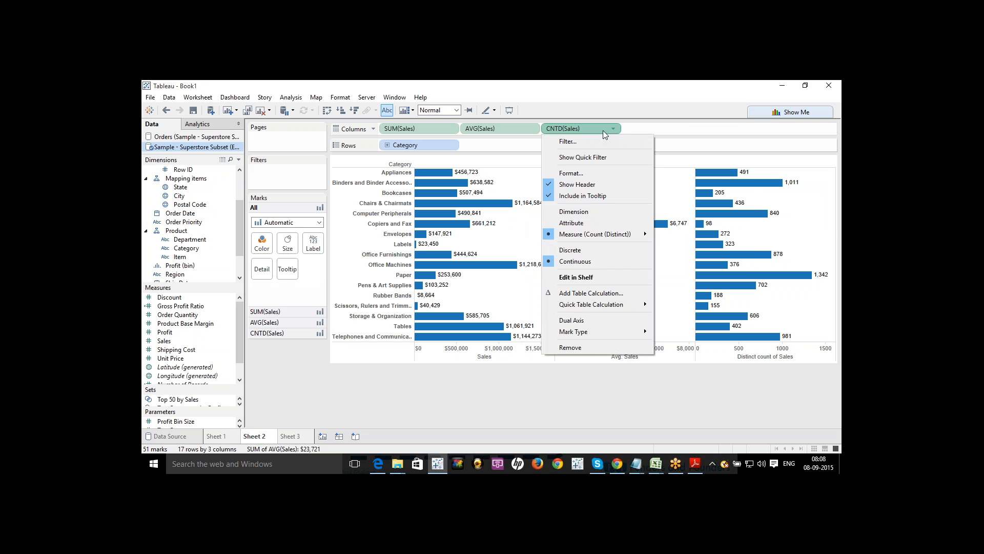
mouse_move(587, 234)
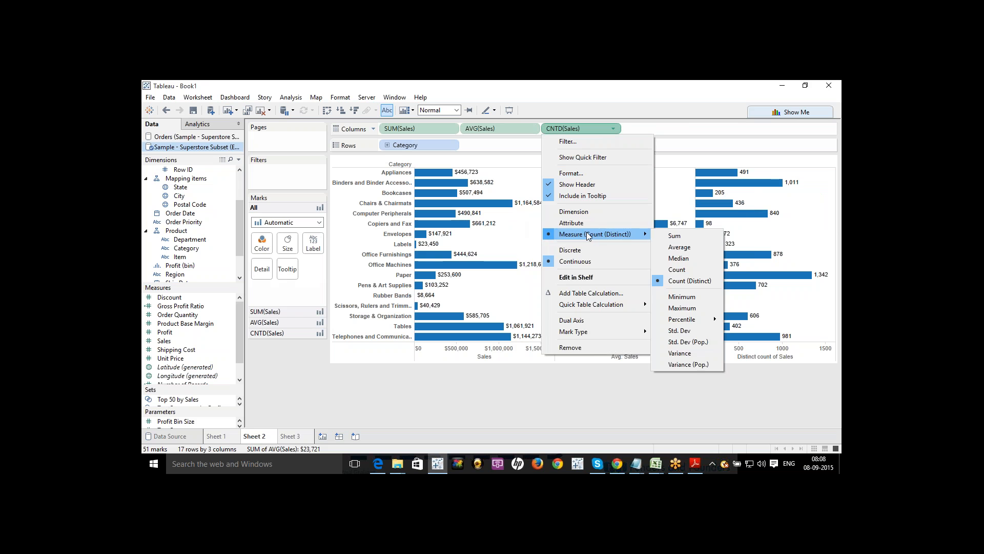
click(678, 258)
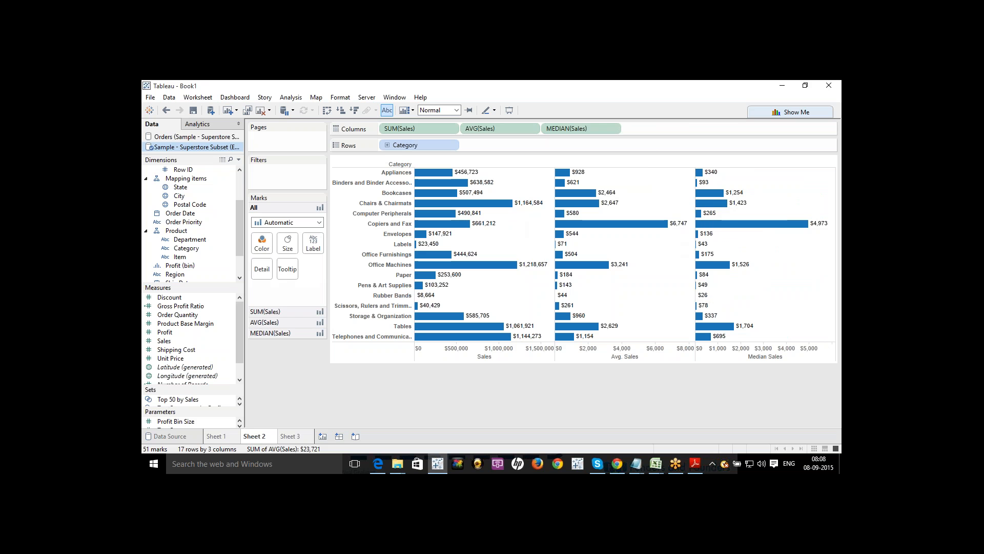
mouse_move(701, 173)
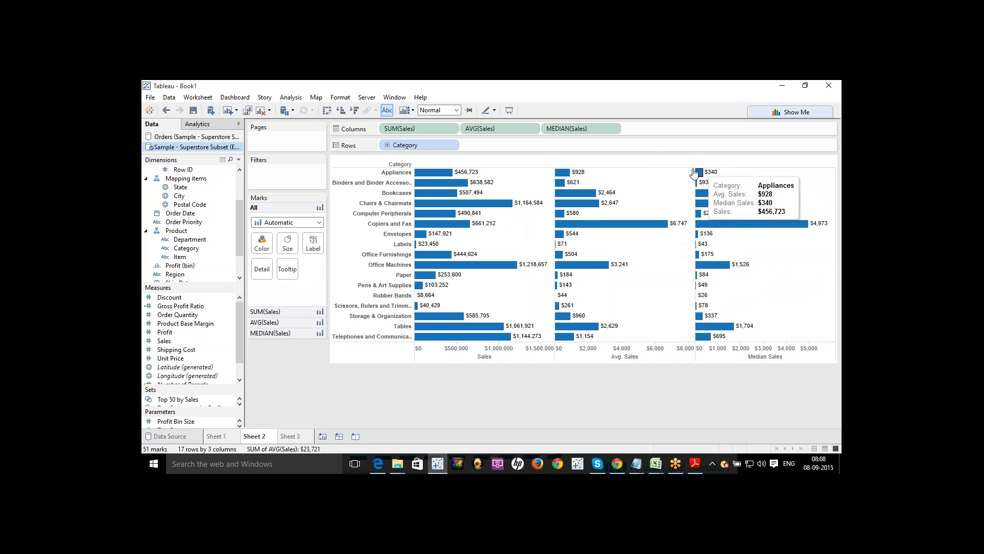
mouse_move(566, 174)
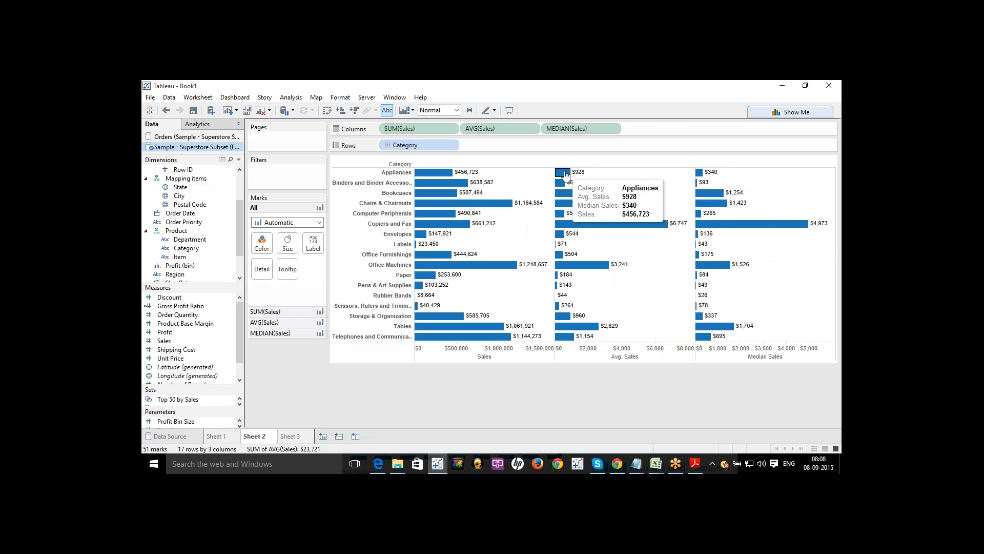
Change the aggregation of the second Sales field on Columns from Average to Count.
click(533, 129)
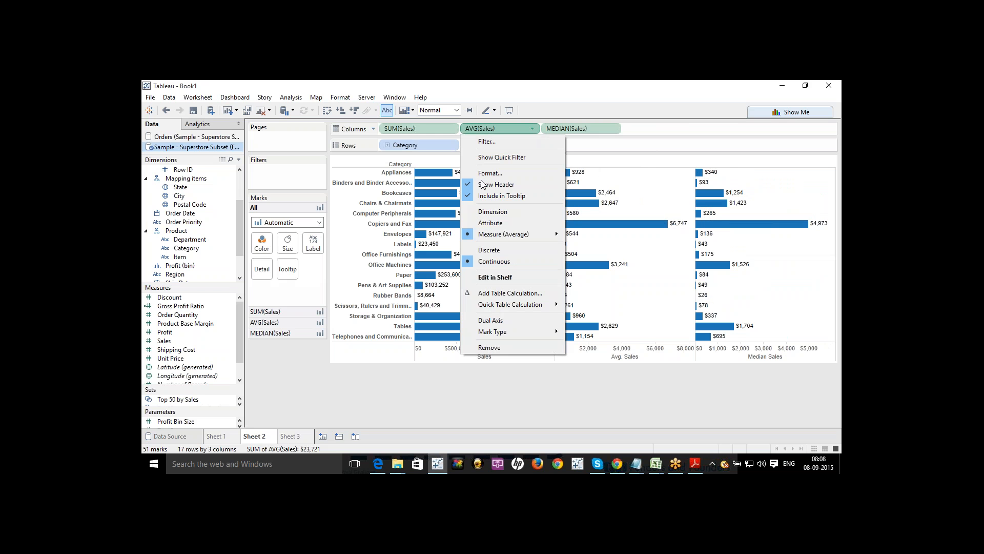
mouse_move(507, 236)
click(583, 270)
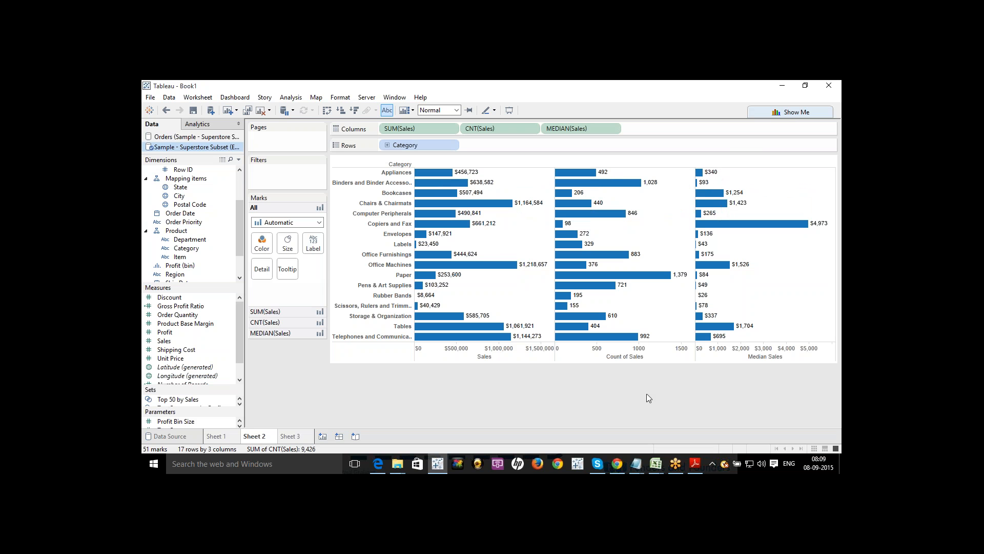
Switch to the Class-2.txt notes in Notepad and examine the unsorted x values of the median example.
mouse_move(640, 469)
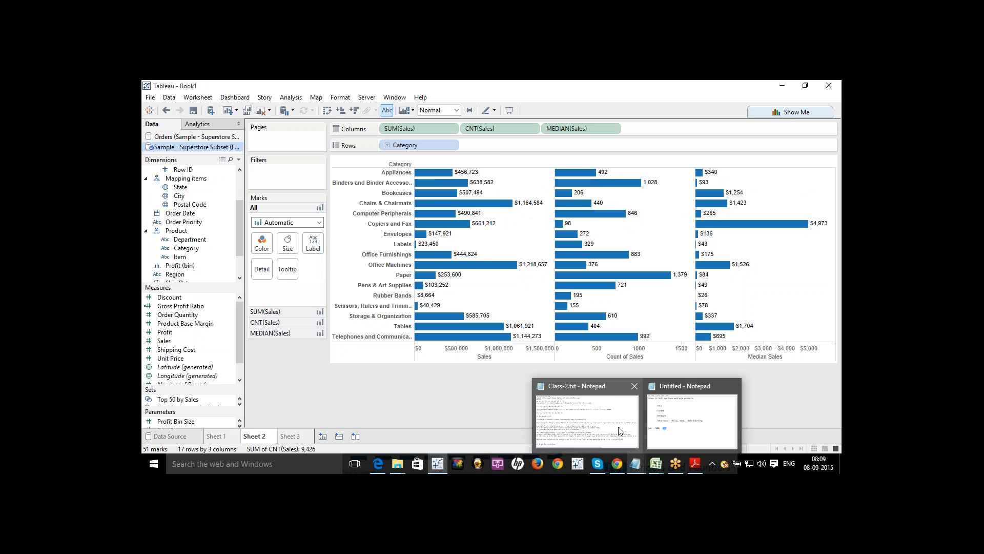
click(587, 418)
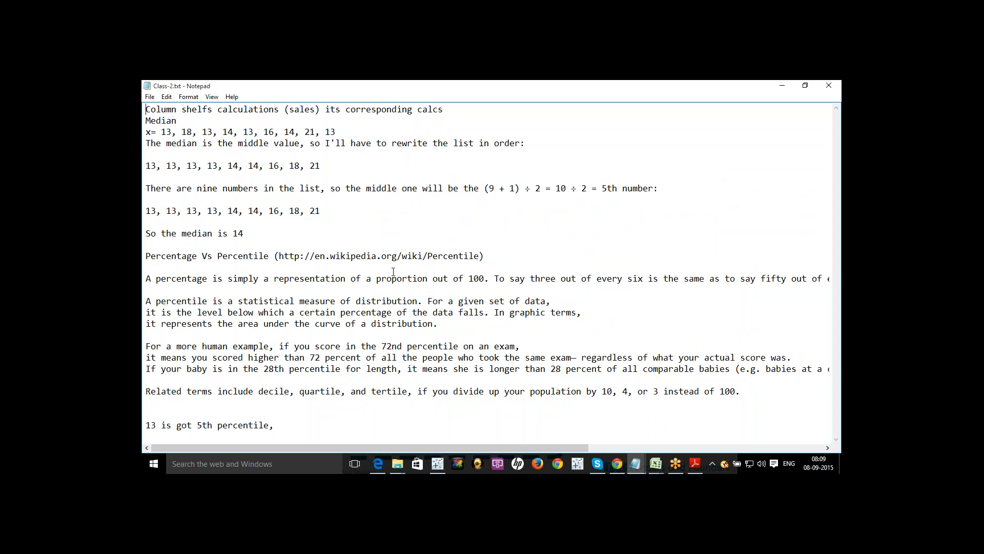
drag(146, 132, 336, 132)
click(334, 132)
drag(160, 132, 165, 132)
click(190, 128)
drag(344, 131, 162, 132)
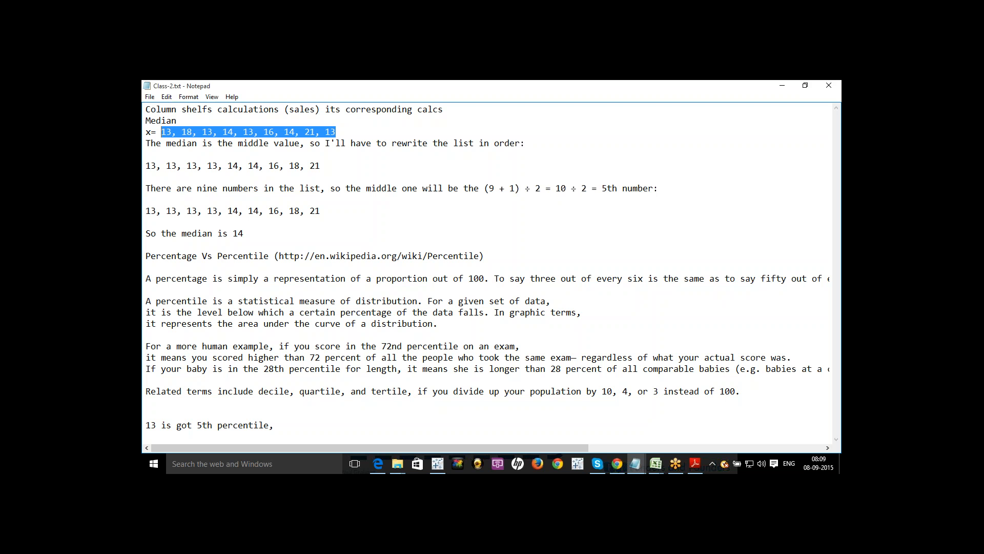
click(162, 133)
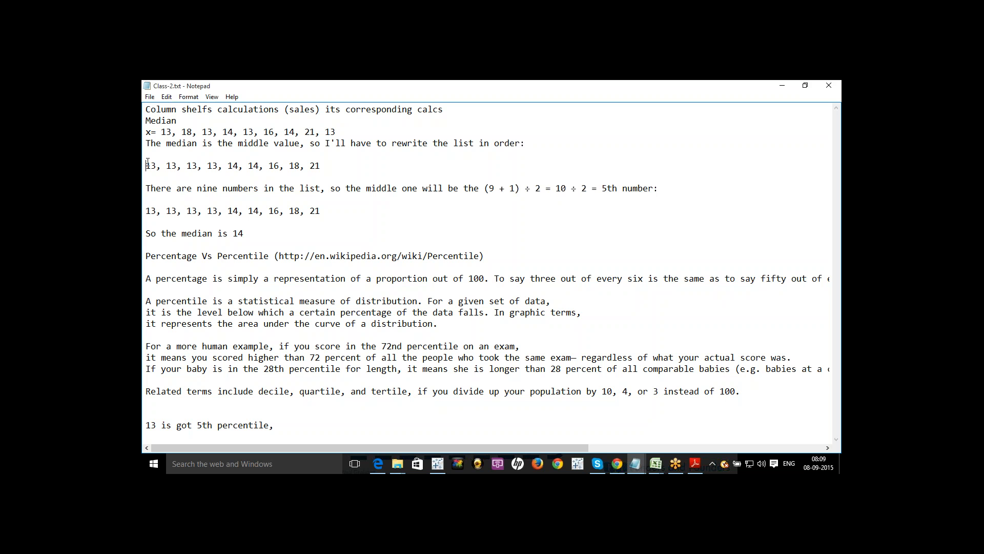
Review the median example's values rewritten in ascending order, highlighting the sorted list from 13 to 21.
mouse_move(147, 165)
mouse_down()
mouse_move(309, 167)
mouse_move(163, 165)
mouse_up()
click(313, 169)
click(164, 164)
shift+click(147, 166)
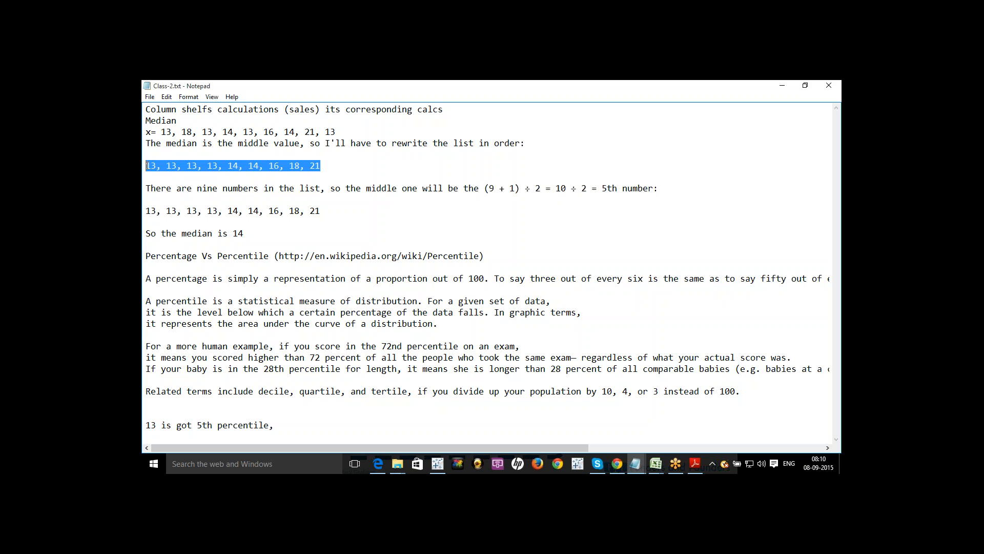
drag(146, 166, 332, 171)
click(333, 171)
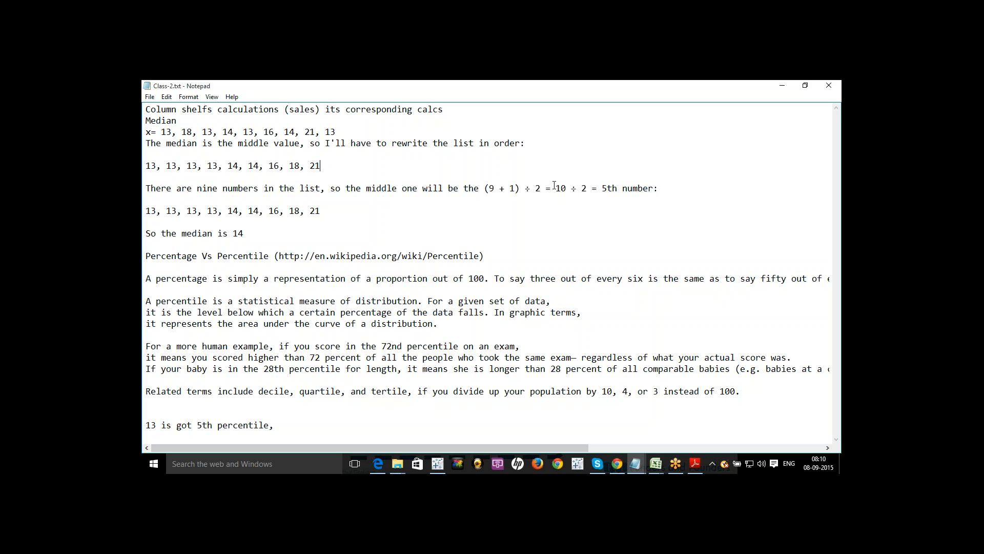
Work through the (9 + 1) ÷ 2 middle-position formula against the sorted list in the notes and return to Tableau.
drag(603, 188, 614, 189)
drag(244, 166, 228, 165)
drag(145, 166, 308, 169)
click(320, 166)
drag(492, 187, 517, 188)
click(491, 189)
click(540, 190)
drag(263, 165, 243, 165)
key(alt+Tab)
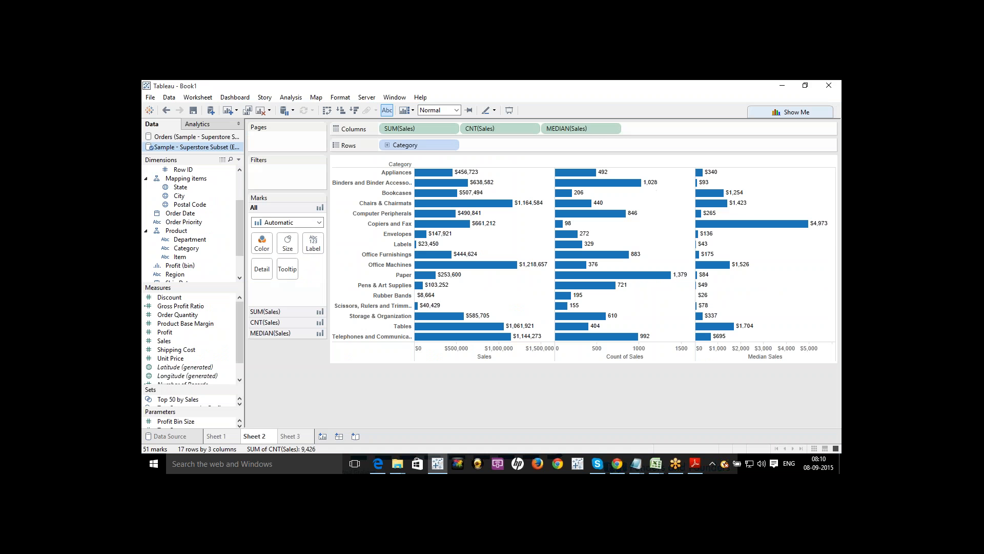
mouse_move(700, 172)
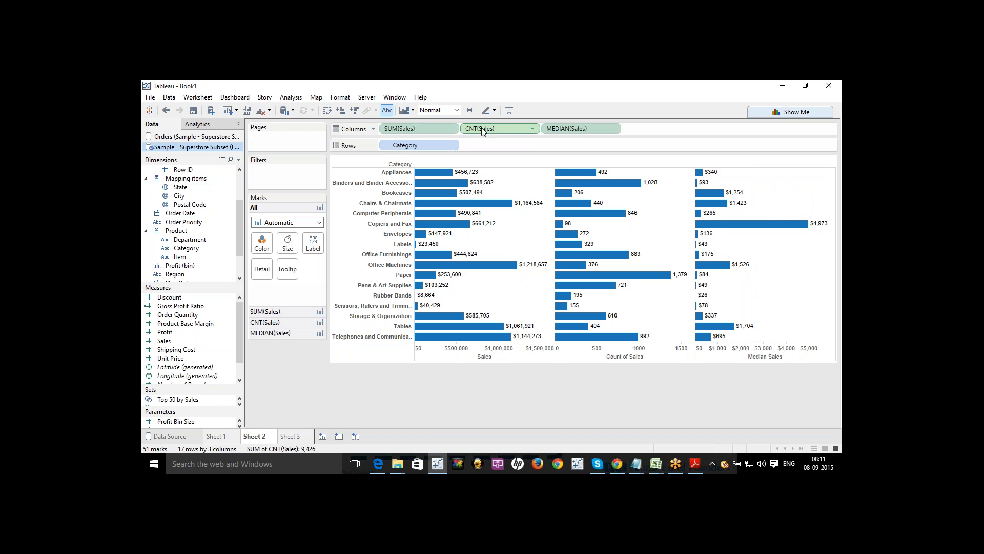
Insert a copy of CNT(Sales) between the count and median fields on Columns and set its aggregation to Minimum.
drag(482, 131, 552, 129)
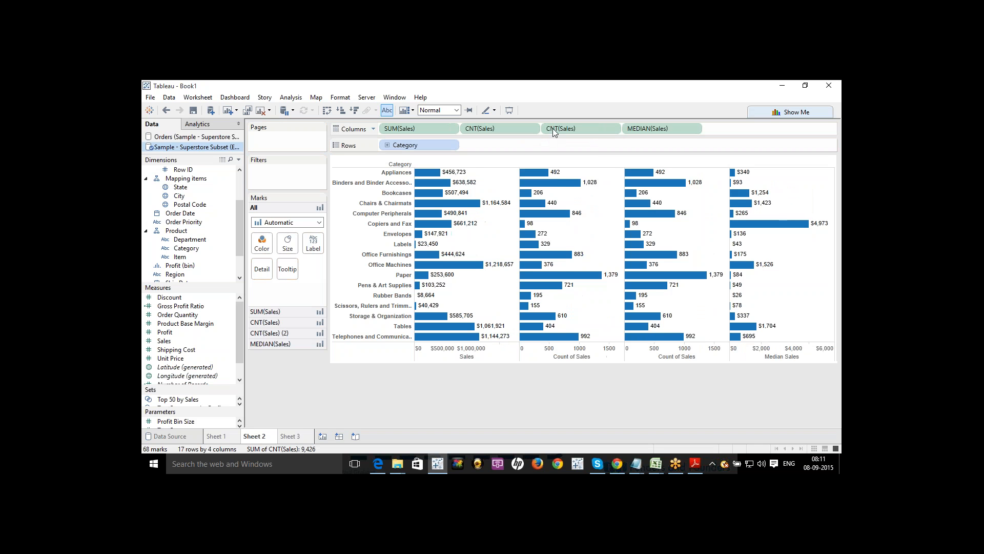
click(614, 129)
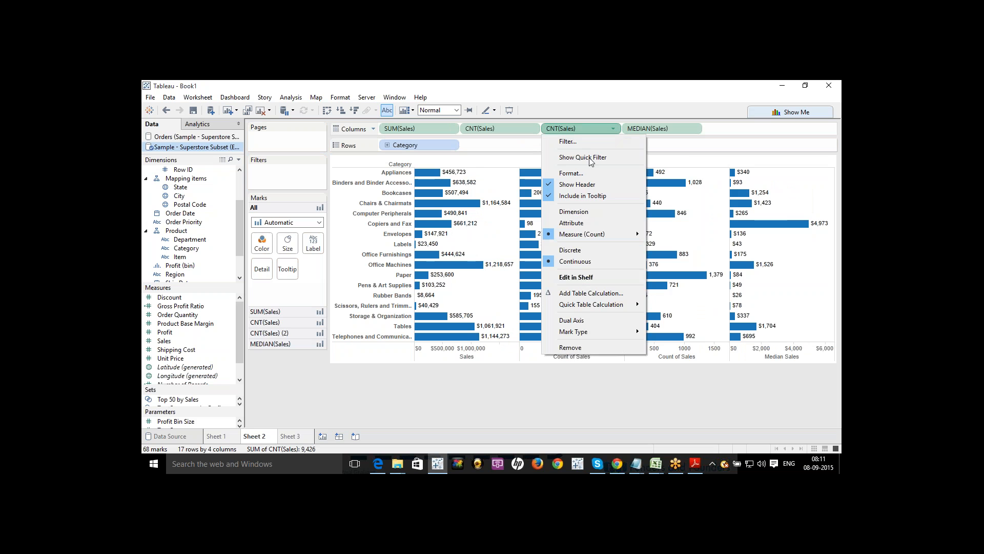
mouse_move(595, 233)
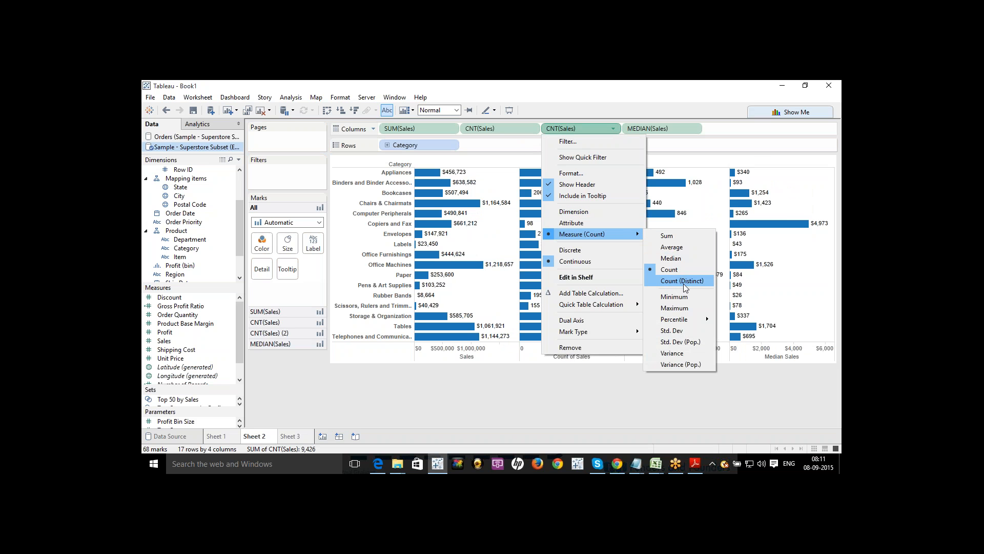
click(684, 297)
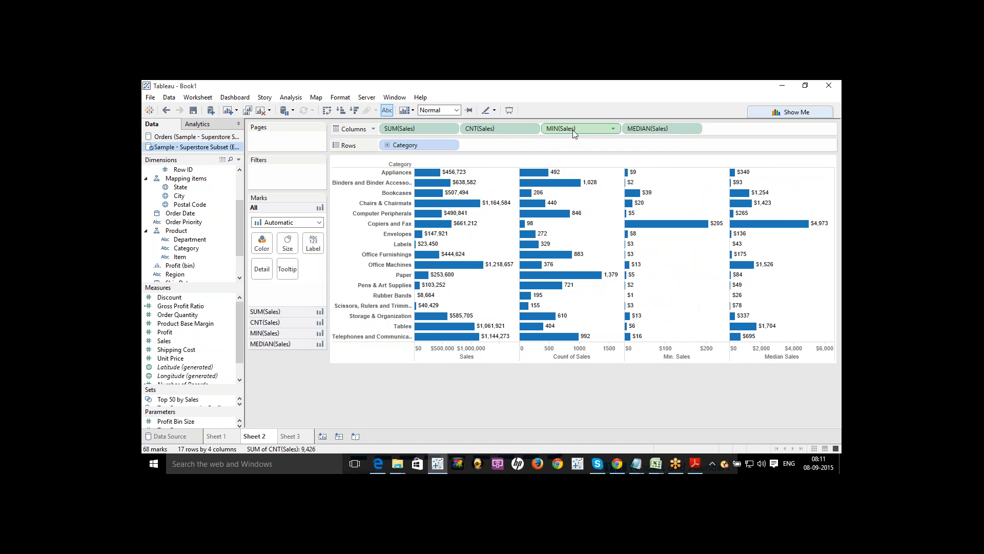
Add a copy of MIN(Sales) at the end of Columns, set its aggregation to Maximum, and compare the sales aggregations across categories.
drag(574, 132, 755, 131)
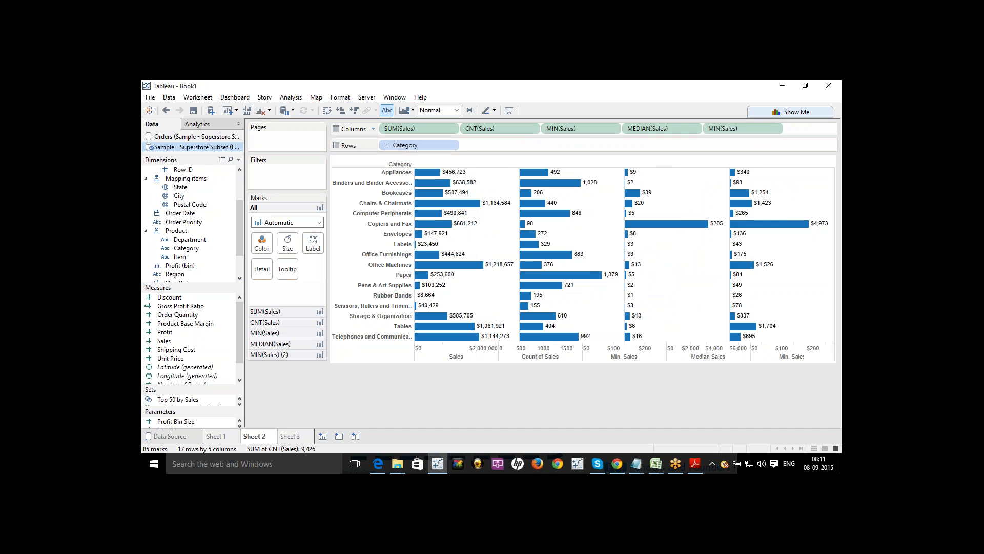
click(776, 128)
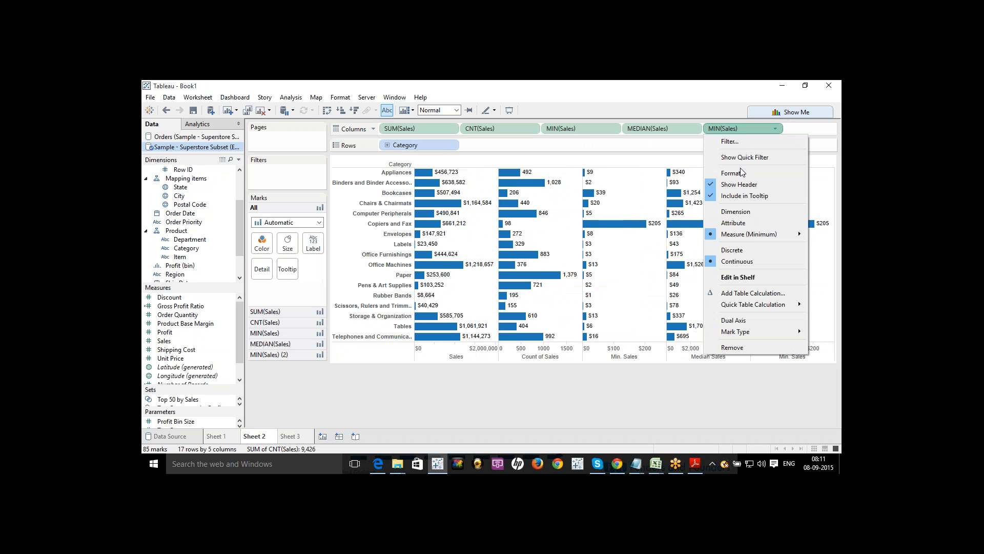
mouse_move(756, 236)
click(675, 310)
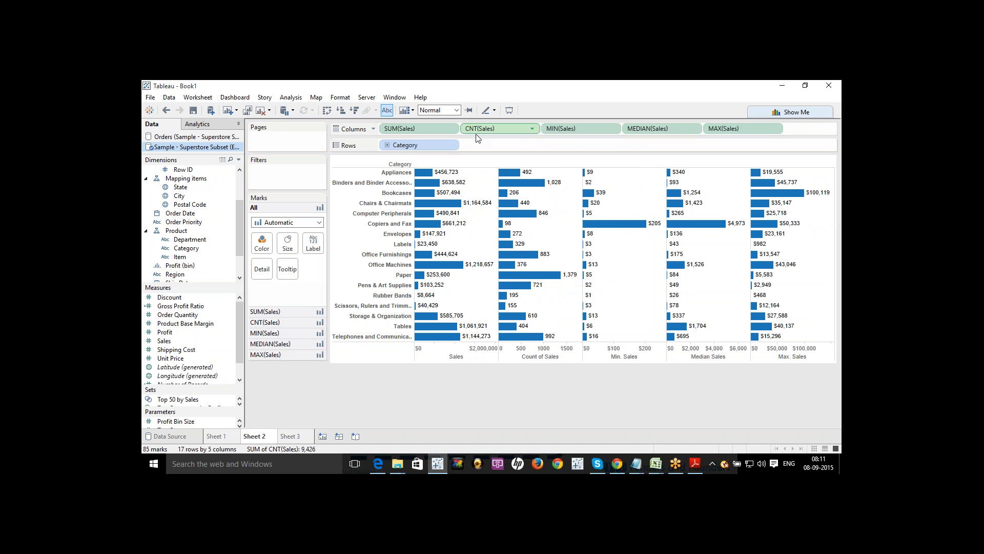
mouse_move(510, 173)
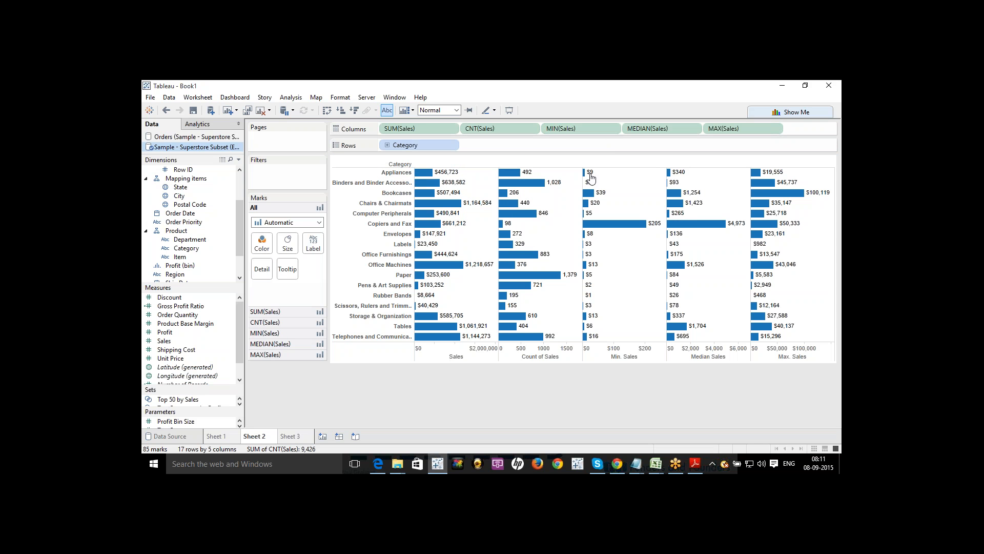
mouse_move(592, 178)
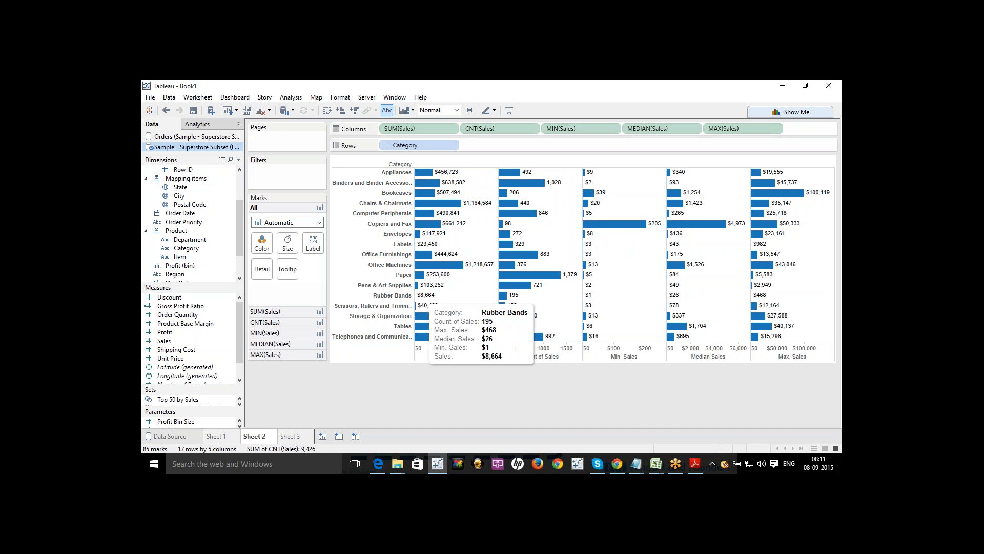
mouse_move(590, 300)
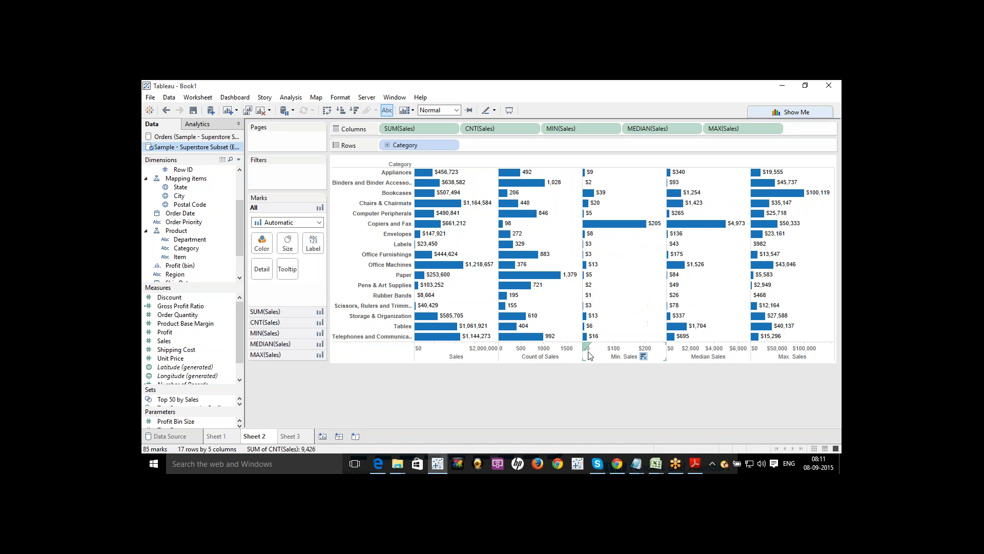
mouse_move(678, 178)
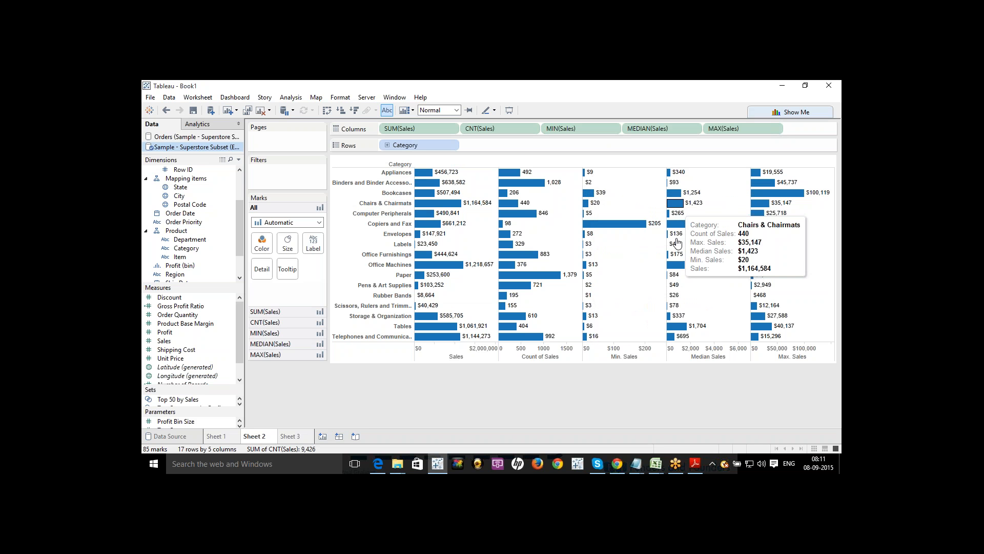
mouse_move(677, 289)
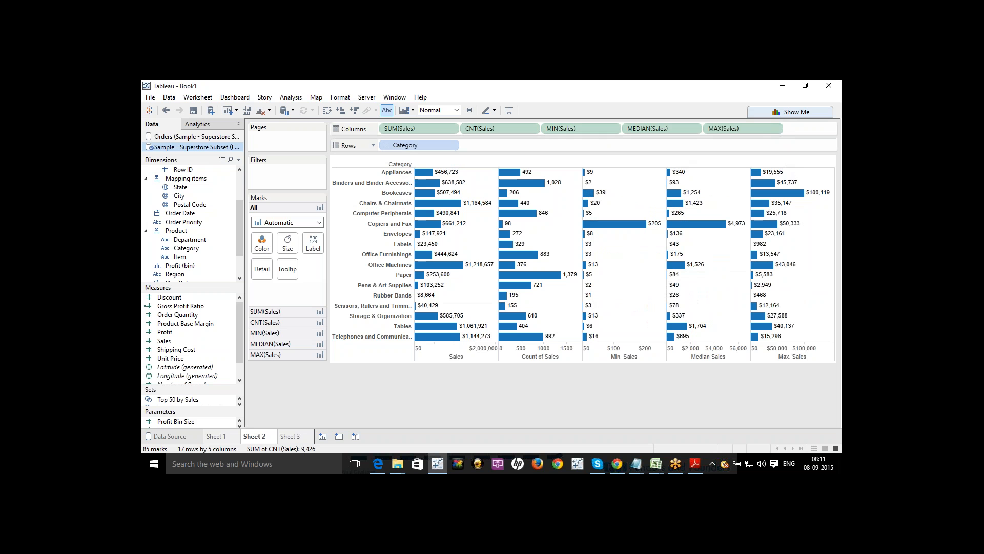
Compare the sum, count, minimum, median and maximum of sales for Appliances and the neighbouring categories in the chart.
mouse_move(755, 172)
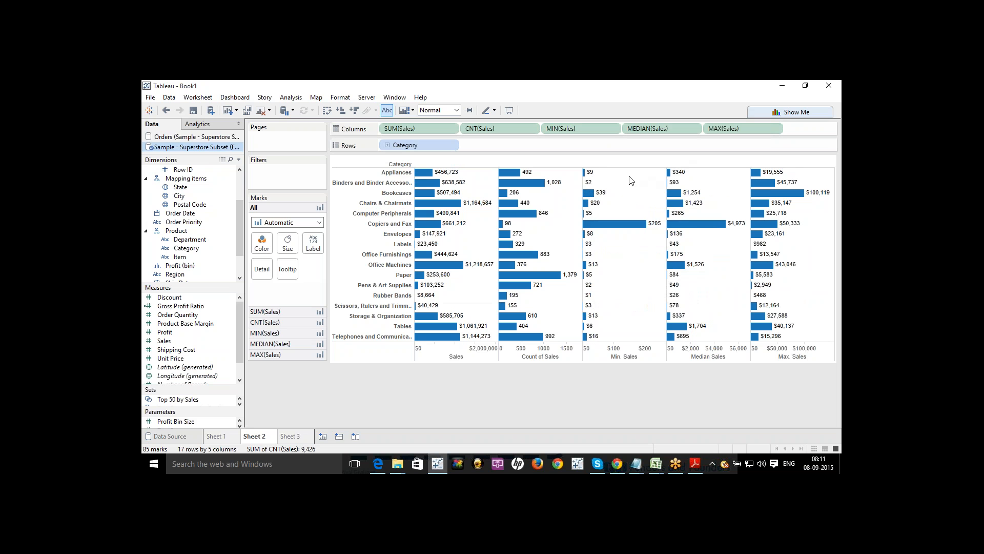
mouse_move(595, 177)
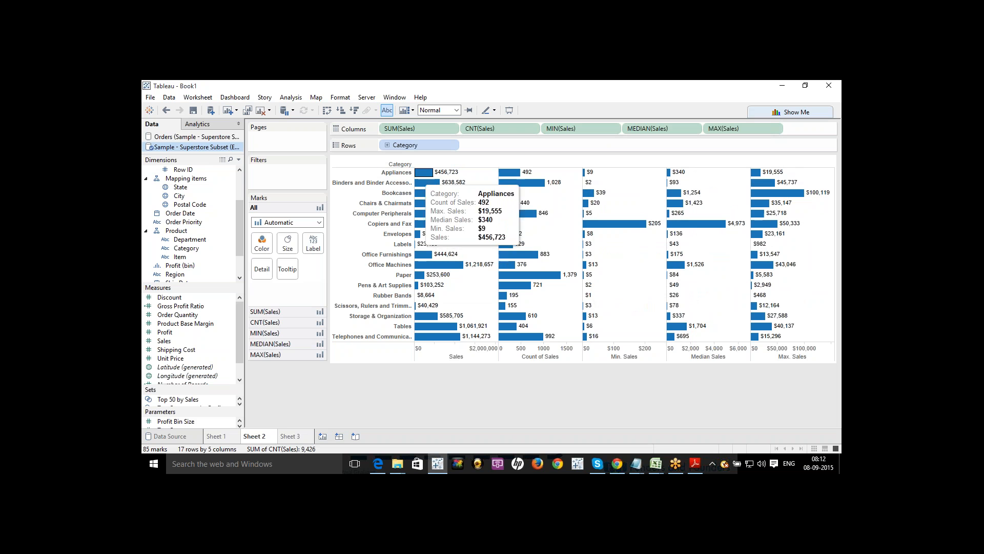
mouse_move(530, 186)
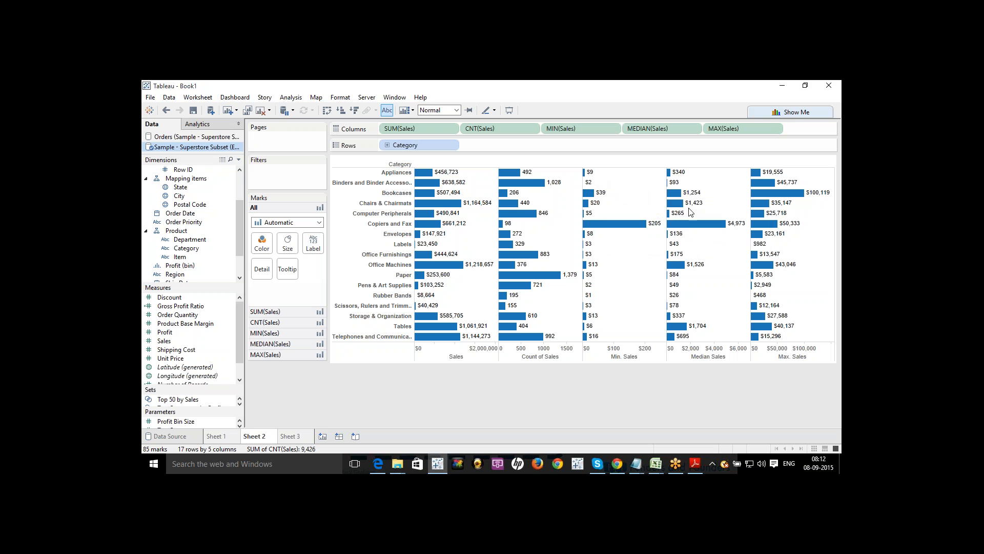
mouse_move(742, 214)
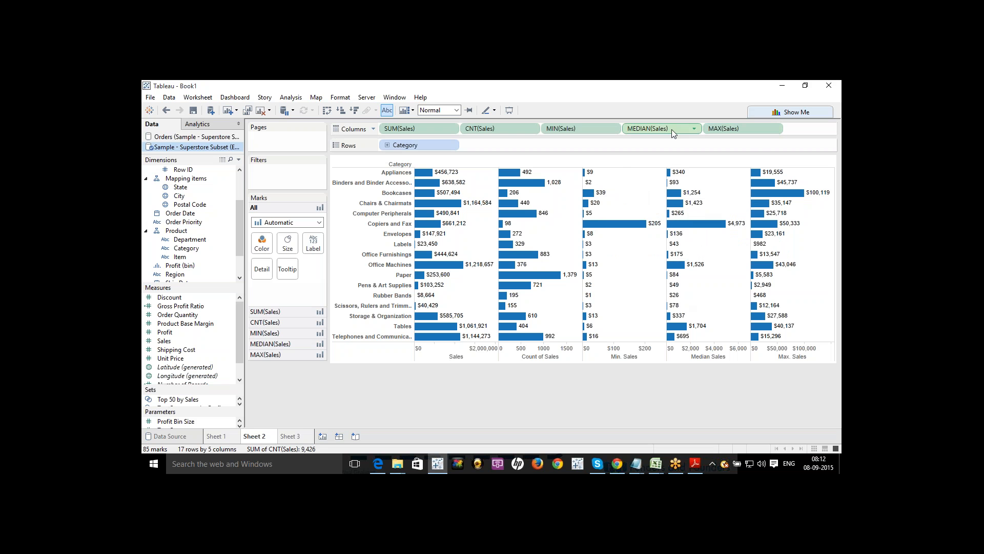
Review the available aggregations and percentile choices for MEDIAN(Sales) without applying one.
click(693, 128)
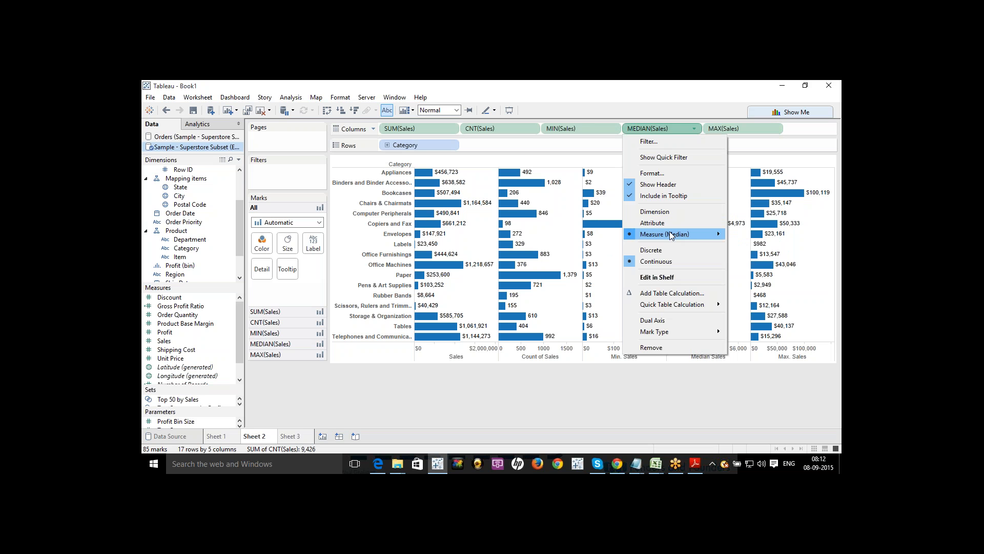
mouse_move(669, 233)
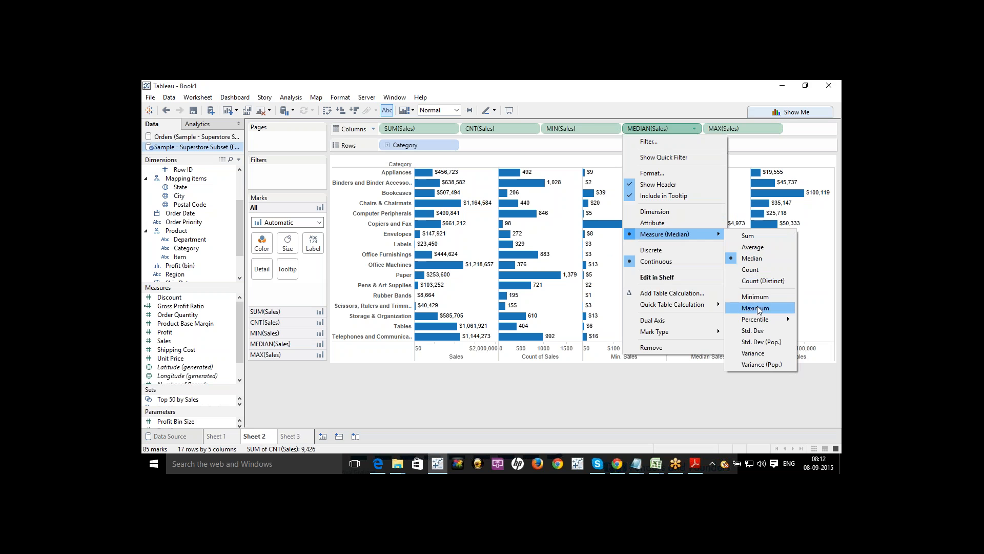
mouse_move(758, 317)
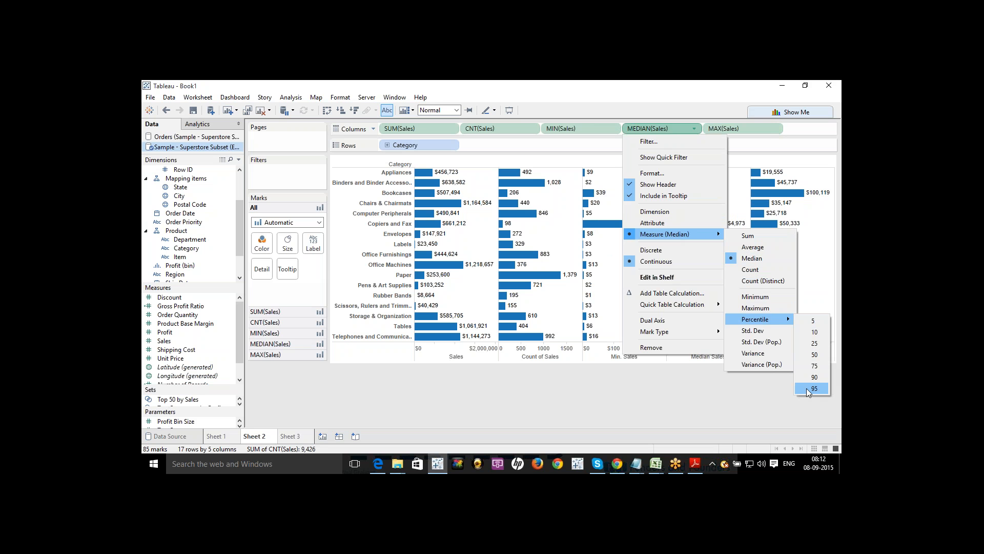
click(745, 411)
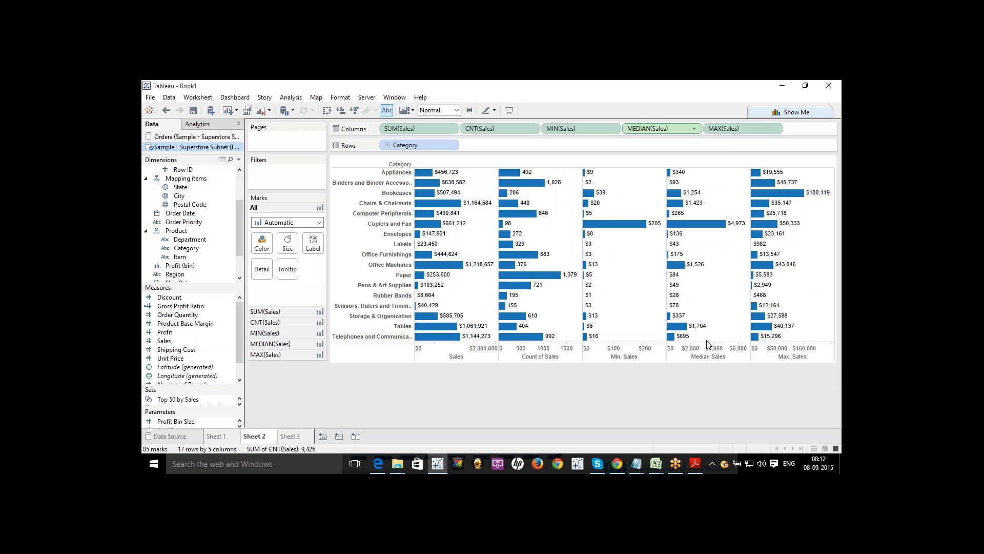
click(693, 128)
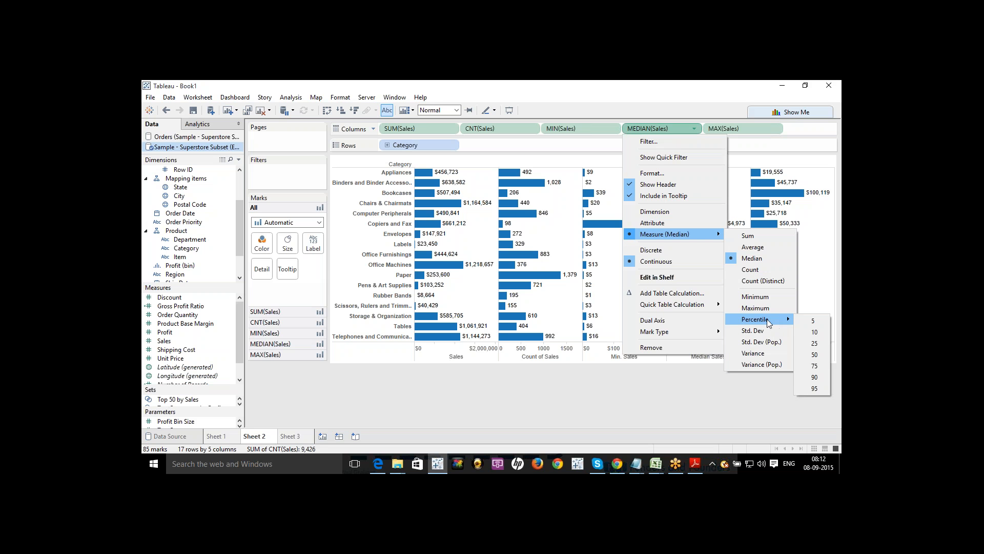
click(630, 406)
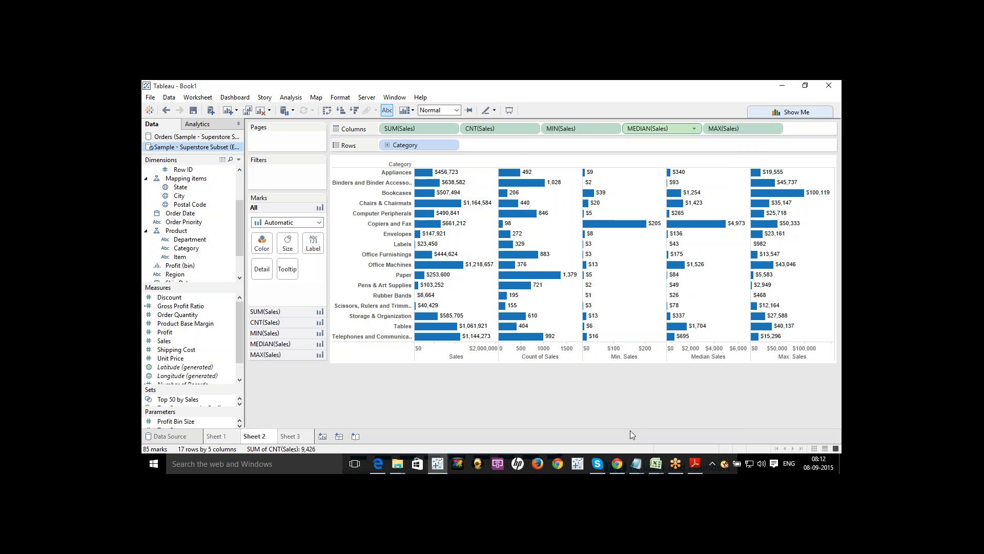
Switch to the untitled Notepad notes and add an Age list reading "(0, 10, 20 , 30 , 40 ........ 100, 110)" below the file types.
mouse_move(636, 463)
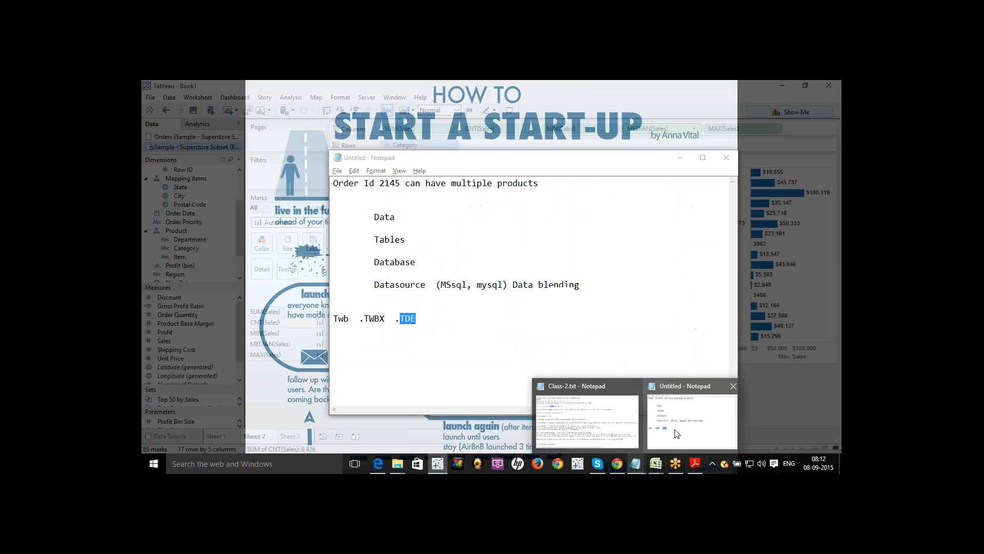
click(671, 430)
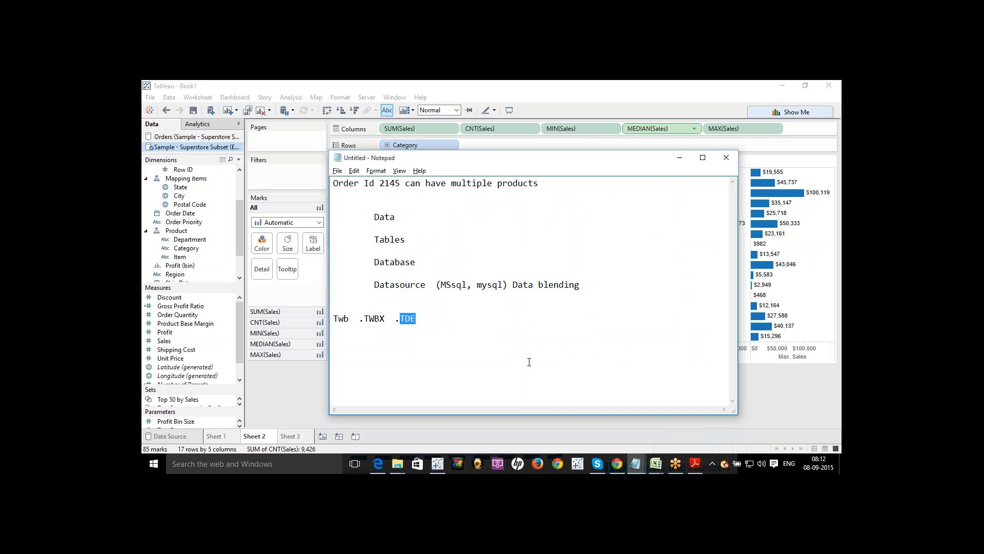
click(529, 362)
text(Age =(0)
text(, 10, 20 , 30 , 40 )
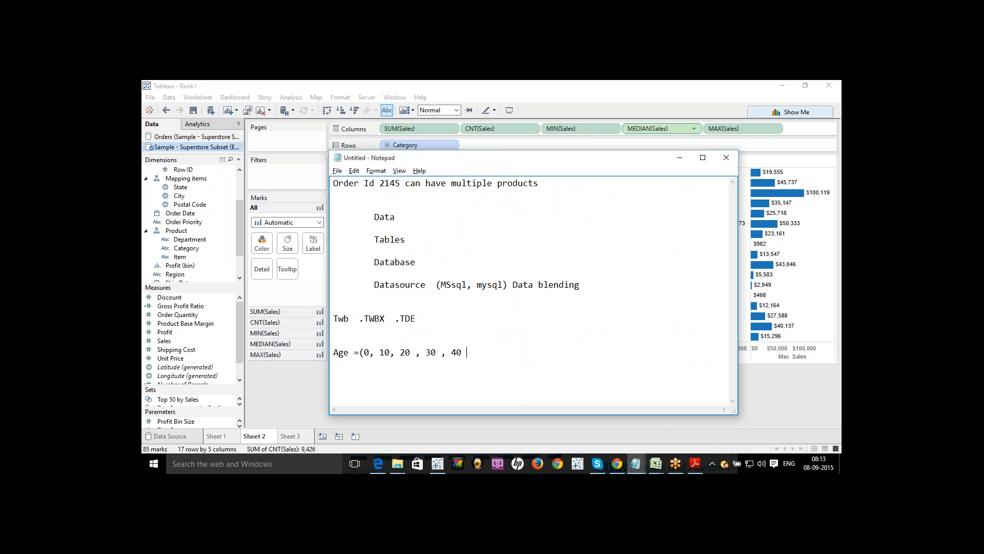
text(........ 100, 110))
Annotate the value 30 in the Age list with "(50th PCT)".
drag(438, 353, 426, 352)
click(441, 352)
text((50th PCT))
Point out the start of the Age list, the value 30 and its percentile note, and return to Tableau.
double_click(367, 353)
click(365, 353)
drag(436, 352, 426, 352)
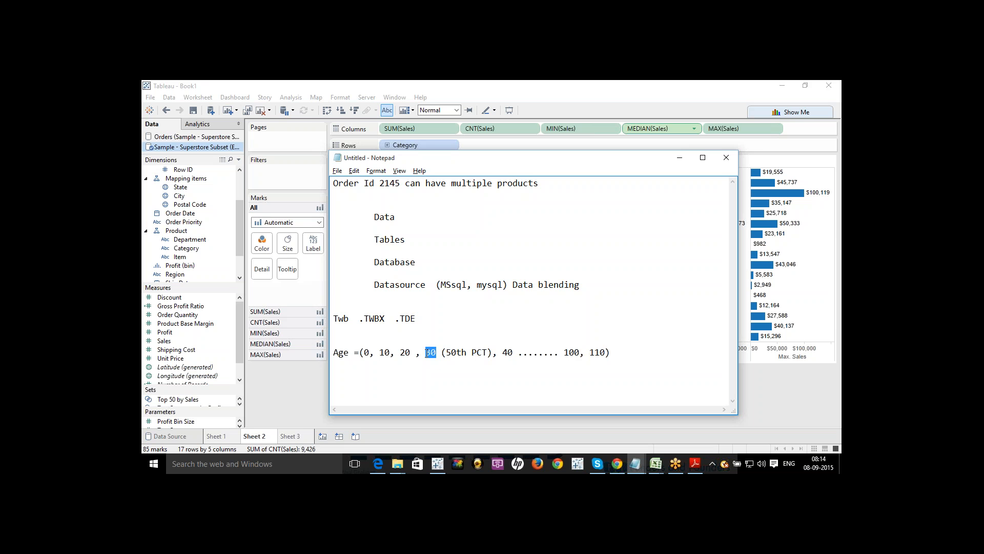
click(426, 354)
drag(437, 352, 488, 352)
click(426, 353)
click(488, 353)
click(679, 157)
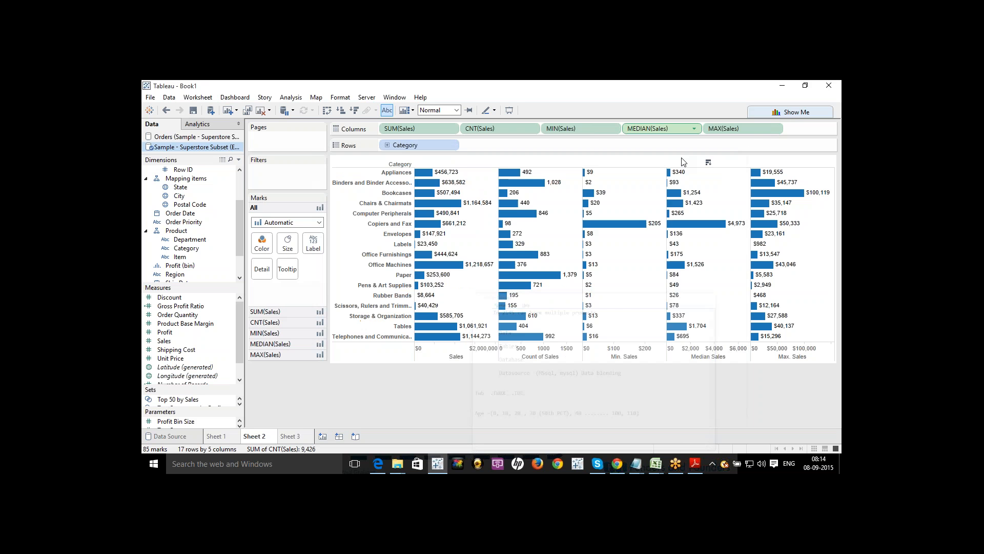
Switch to the calculating percentiles PDF in Adobe Reader and examine the percentile formula and its example data.
click(692, 466)
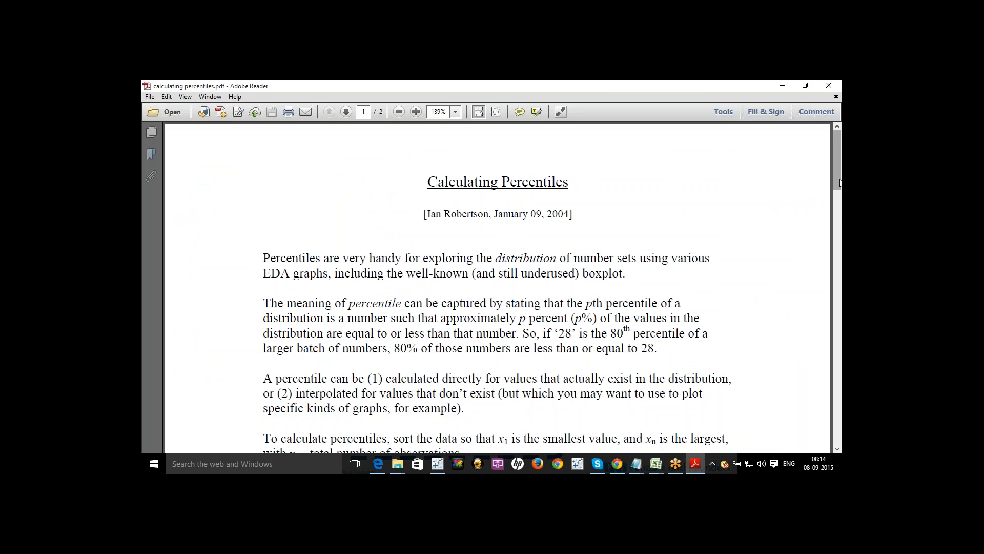
scroll(840, 183, down, 10)
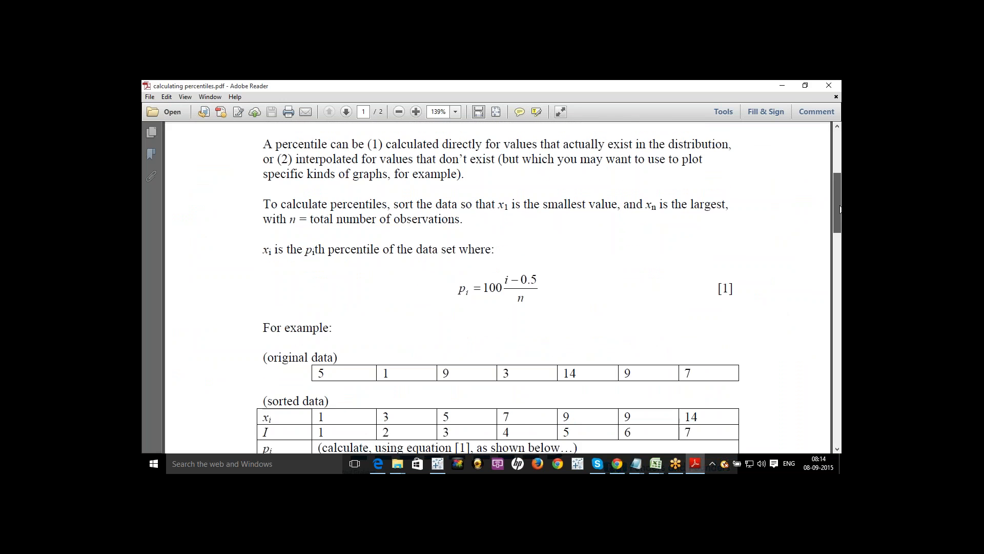
scroll(840, 208, down, 1)
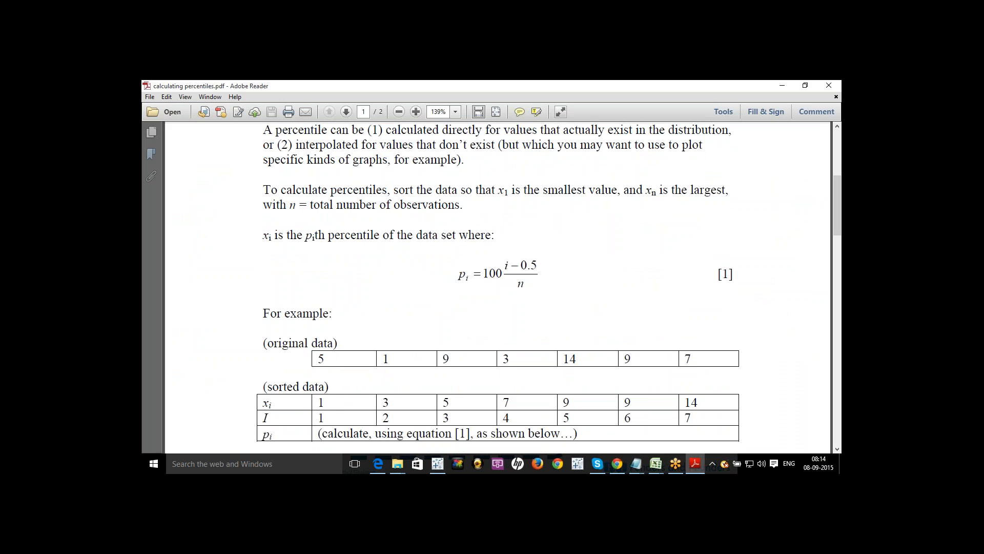
Return to Tableau and inspect the percentile choices for MEDIAN(Sales), leaving the aggregation as Median.
click(437, 464)
click(695, 129)
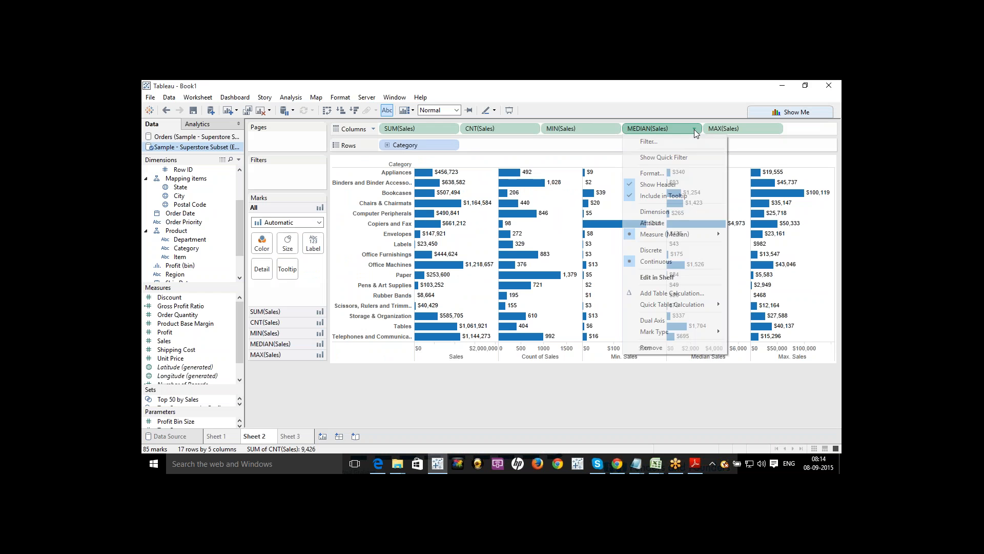
mouse_move(688, 234)
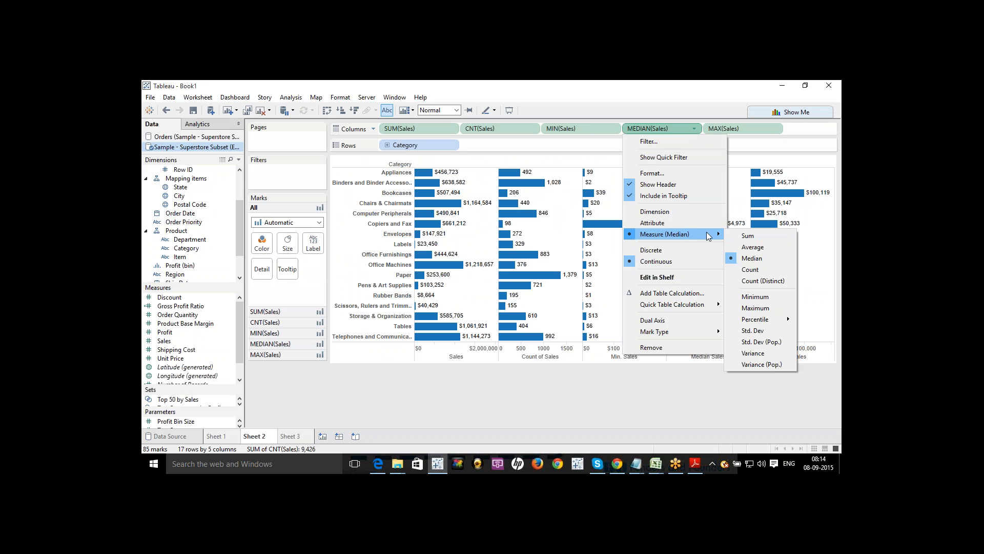
mouse_move(780, 323)
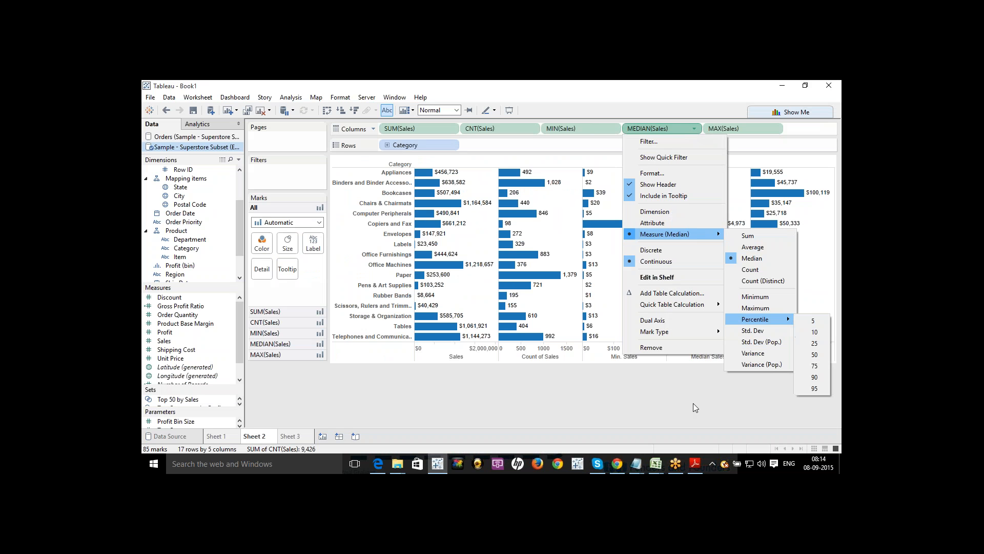
click(615, 419)
Switch back to the calculating percentiles PDF and highlight the example's original data row.
click(694, 464)
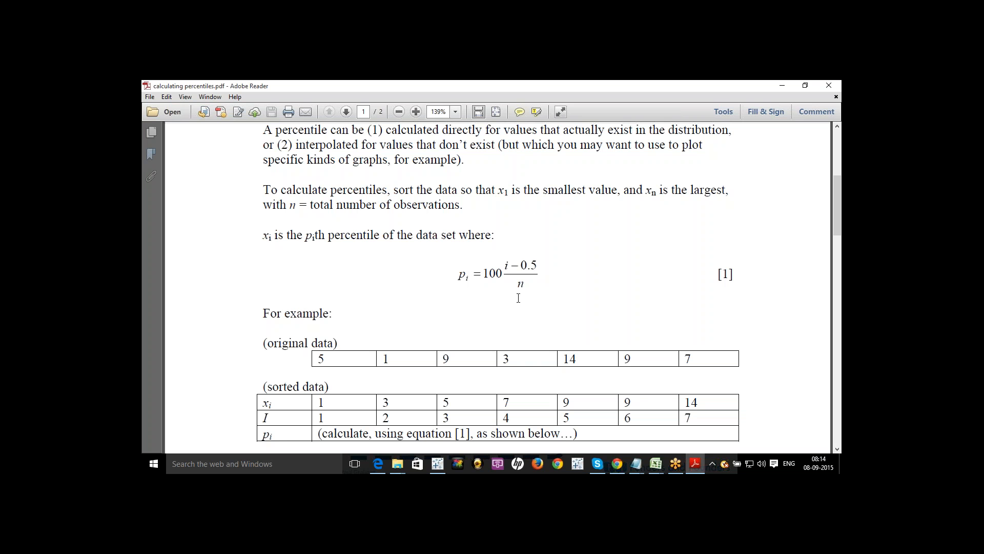
scroll(518, 298, down, 3)
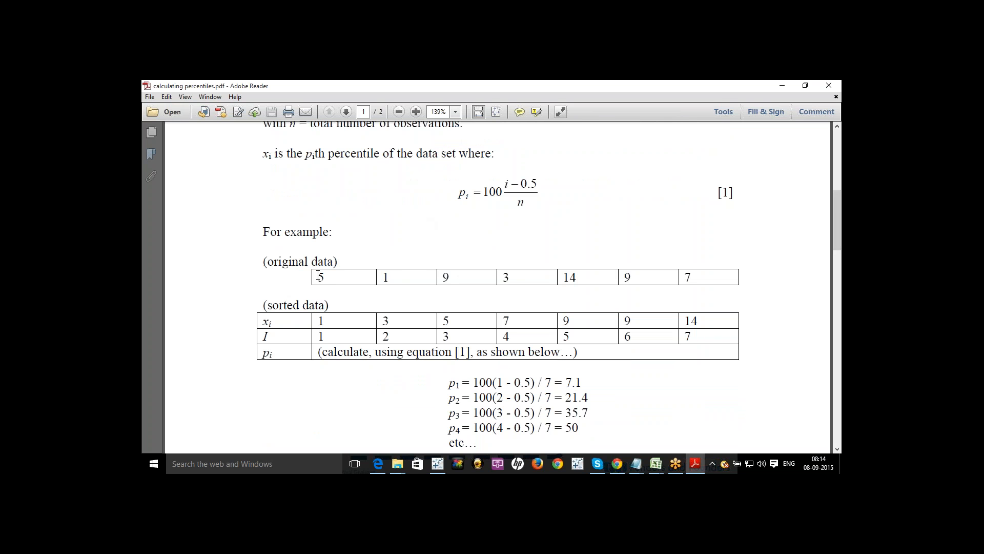
drag(317, 277, 421, 275)
click(421, 275)
drag(701, 276, 312, 273)
click(312, 272)
Examine the i − 0.5 term in the percentile formula and highlight the sorted data and its position numbers.
triple_click(507, 182)
double_click(508, 182)
click(334, 293)
drag(698, 320, 617, 320)
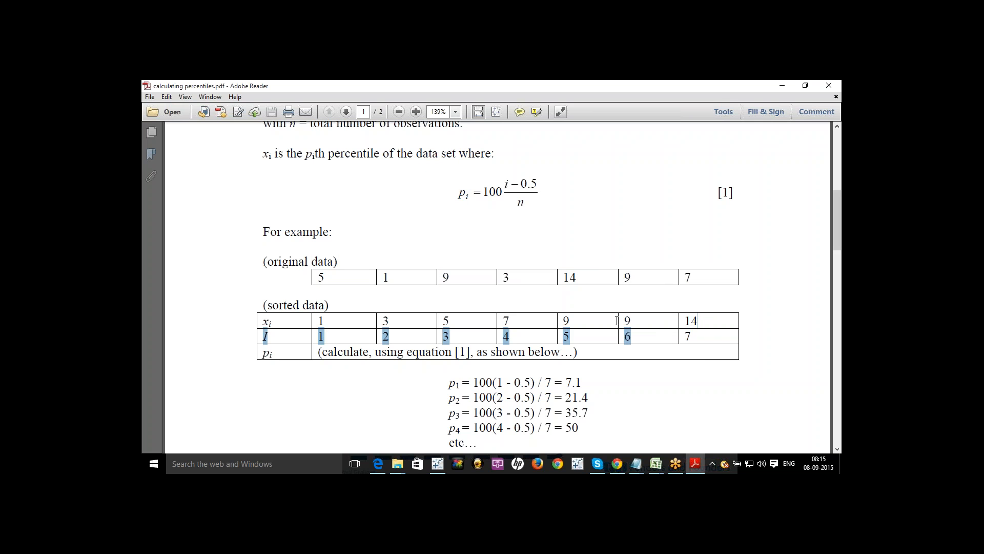
click(617, 320)
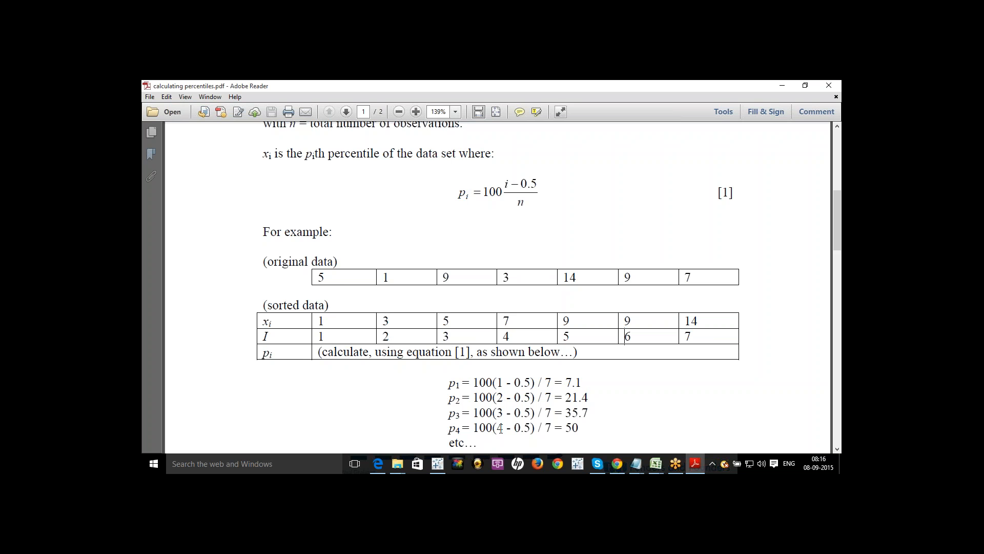
Highlight the p4 calculation's result and match the value 7 with its 50.0 percentile in the completed table.
drag(565, 427, 579, 427)
drag(838, 220, 837, 258)
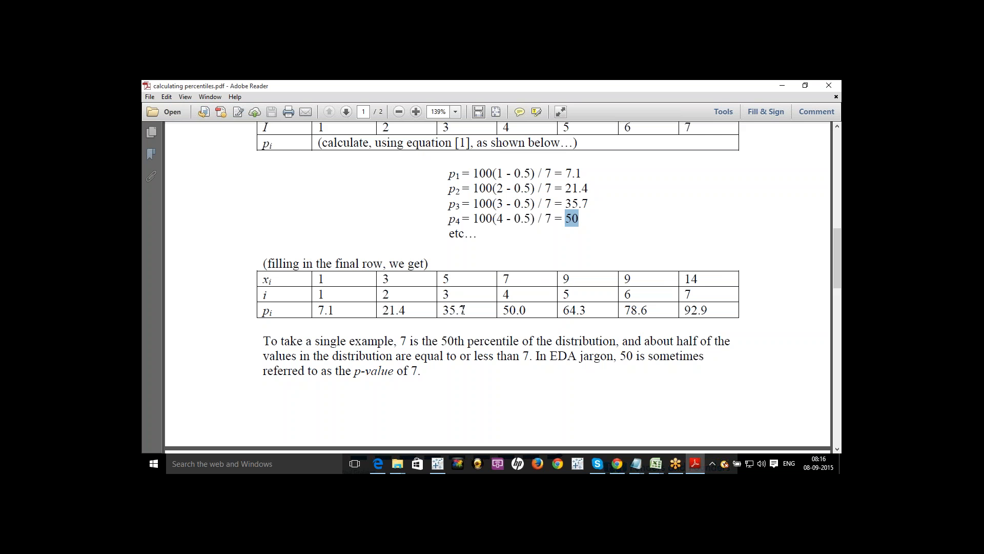
drag(511, 282, 502, 276)
drag(514, 309, 503, 309)
drag(501, 279, 514, 278)
click(513, 278)
drag(504, 278, 510, 278)
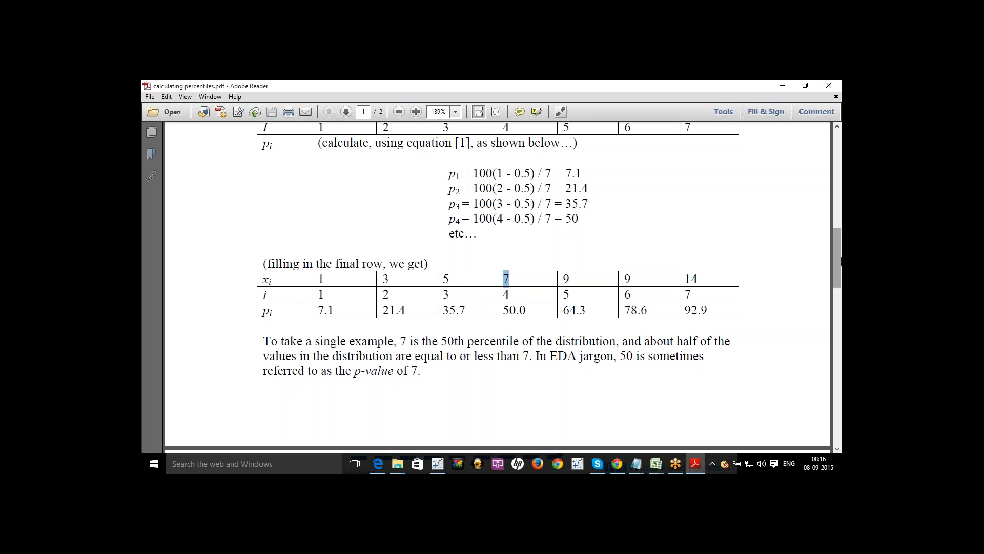
Revisit the percentile formula in the PDF, return to Tableau and review the 25, 50 and 95 percentile choices for MEDIAN(Sales).
drag(840, 258, 840, 216)
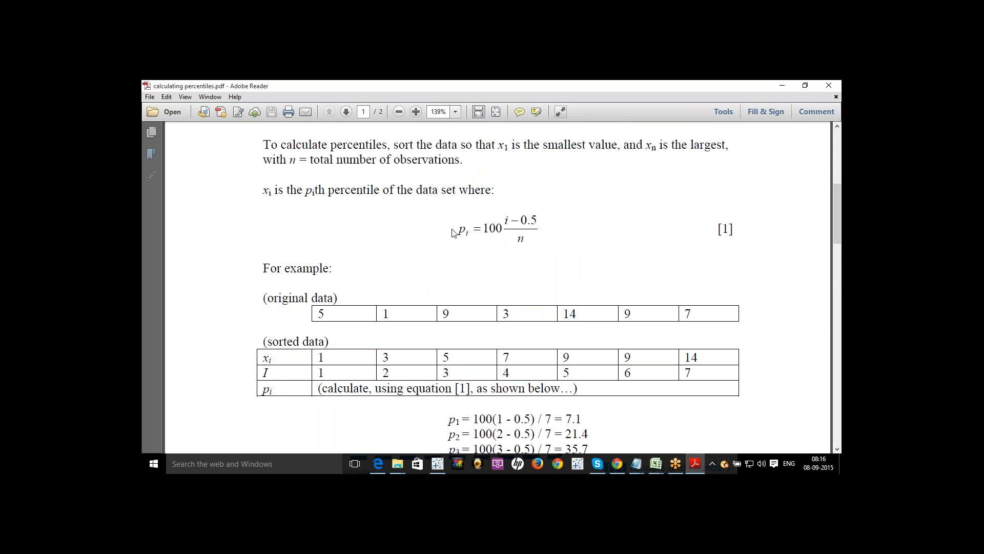
click(438, 463)
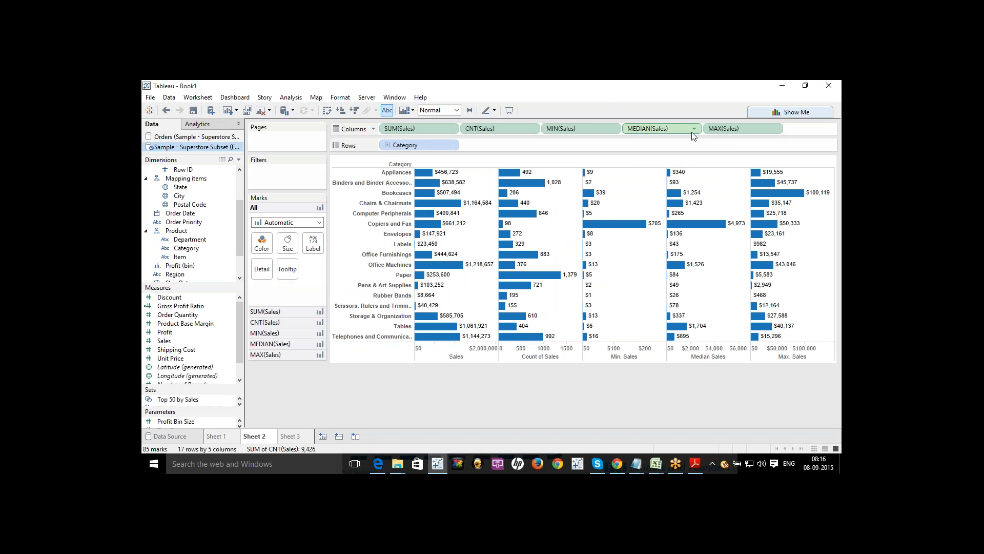
click(695, 129)
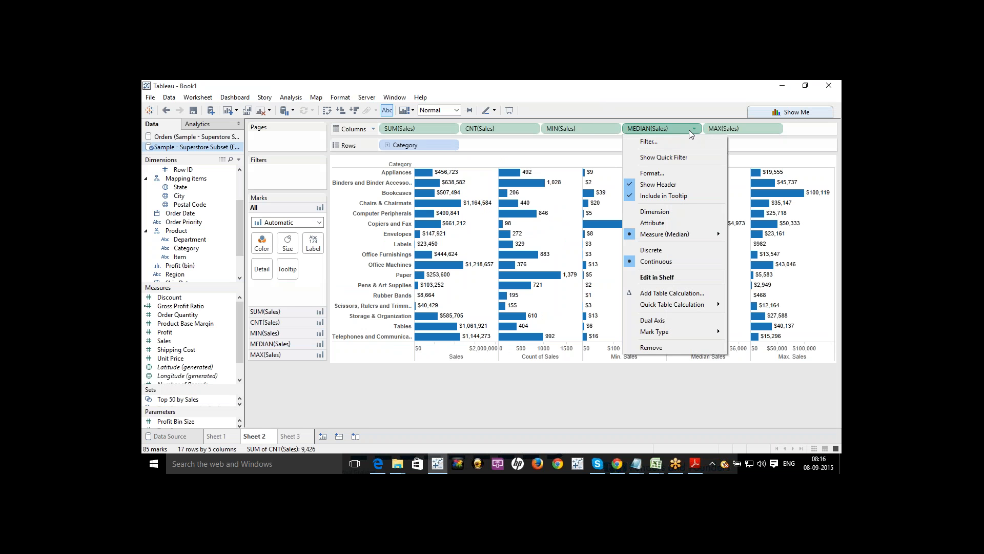
mouse_move(701, 235)
mouse_move(772, 319)
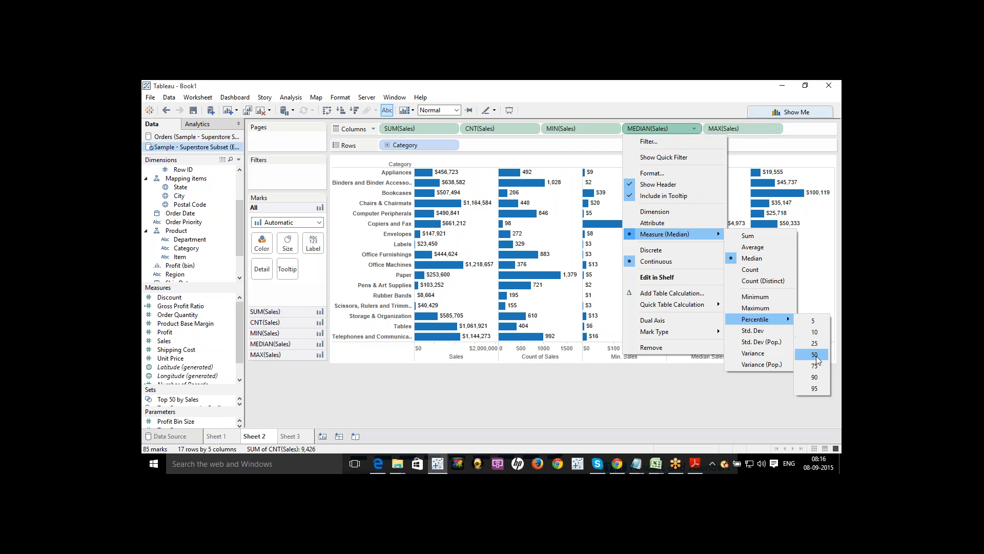
click(816, 388)
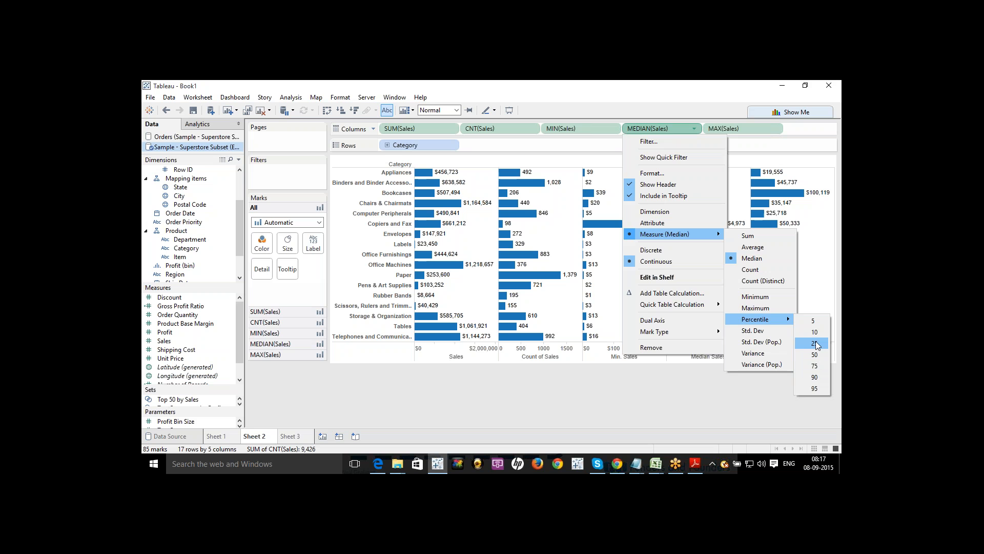
click(714, 388)
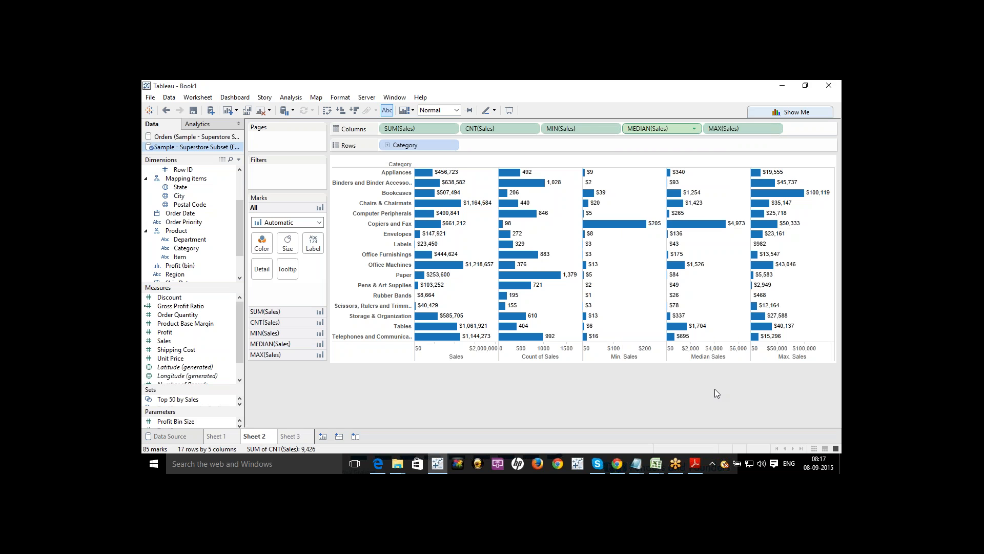
Change the MIN(Sales) aggregation to the 50th percentile and compare its values with the median sales.
mouse_move(677, 175)
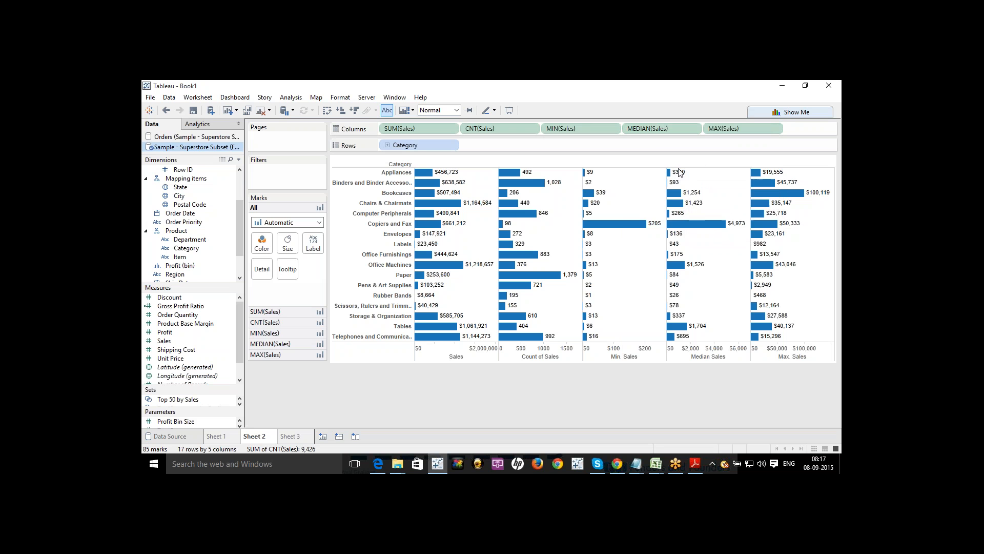
click(614, 129)
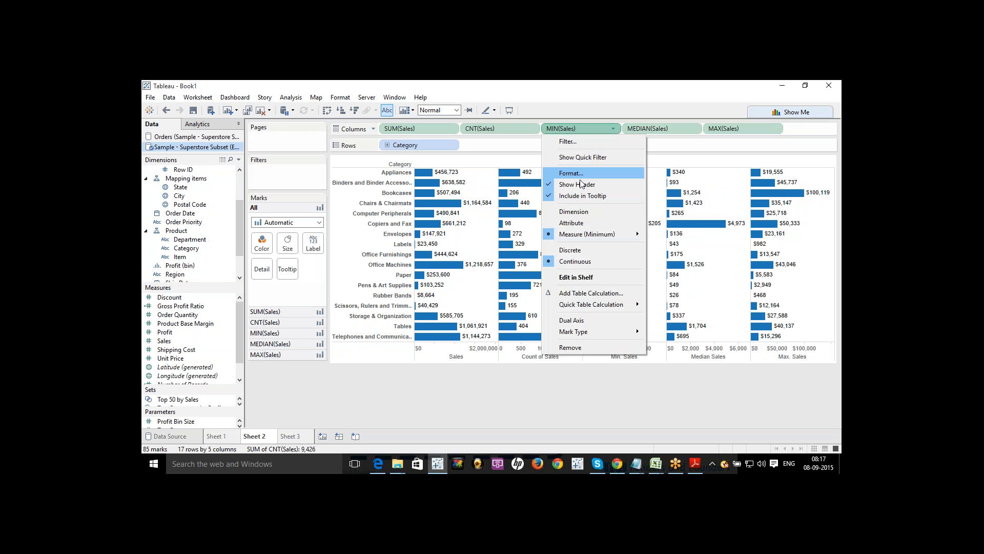
mouse_move(607, 236)
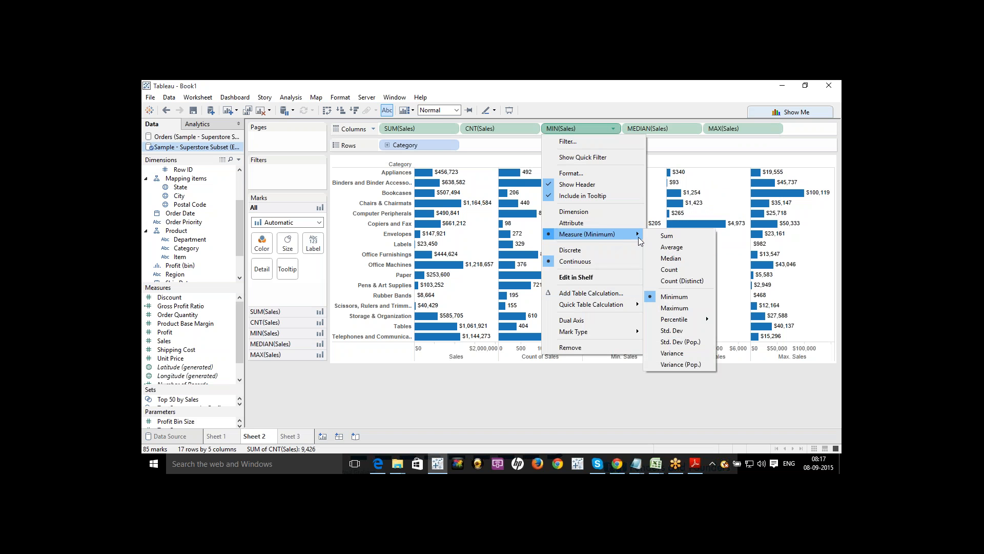
mouse_move(674, 320)
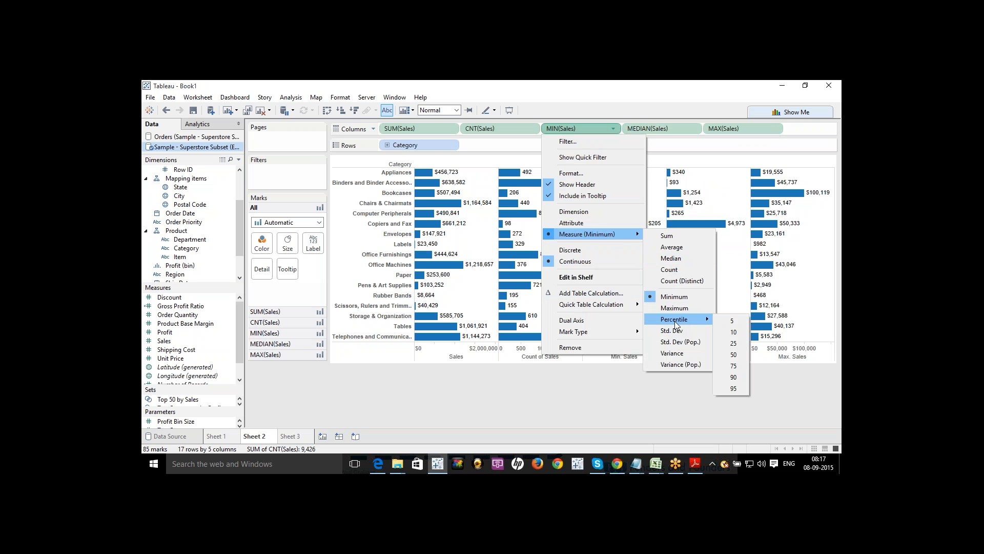
click(733, 355)
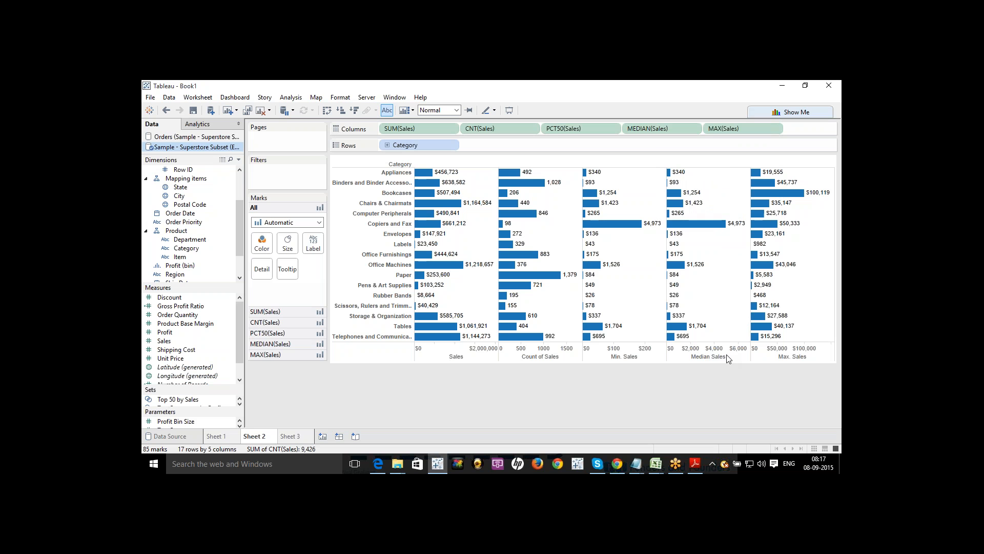
mouse_move(585, 172)
mouse_move(680, 172)
Set the percentile aggregation of the third Sales measure on Columns to 75.
click(614, 129)
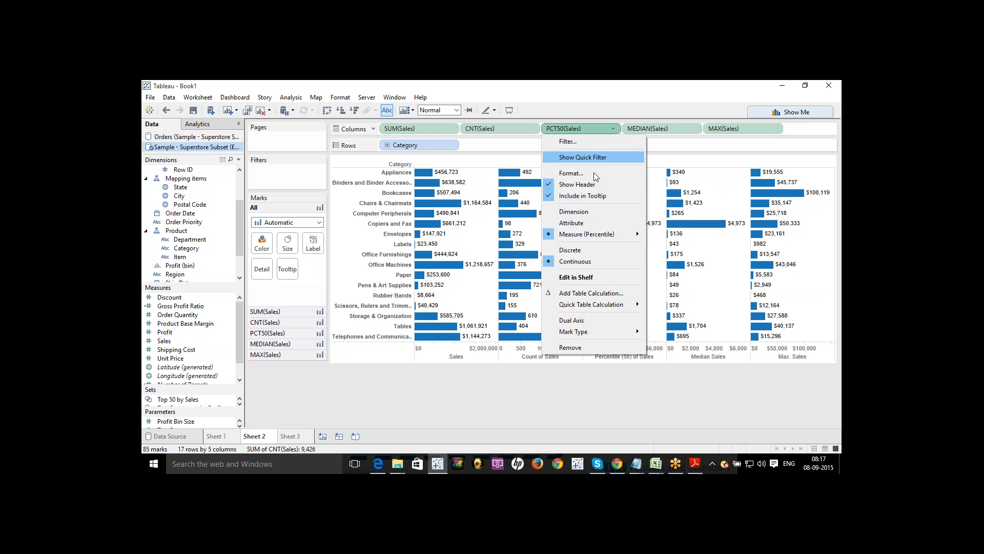
mouse_move(602, 236)
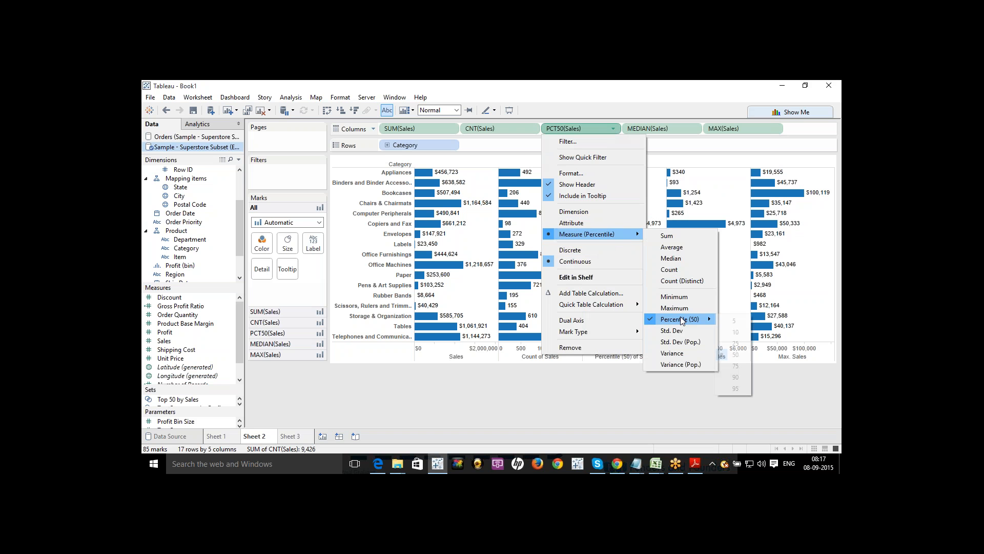
mouse_move(683, 320)
click(733, 365)
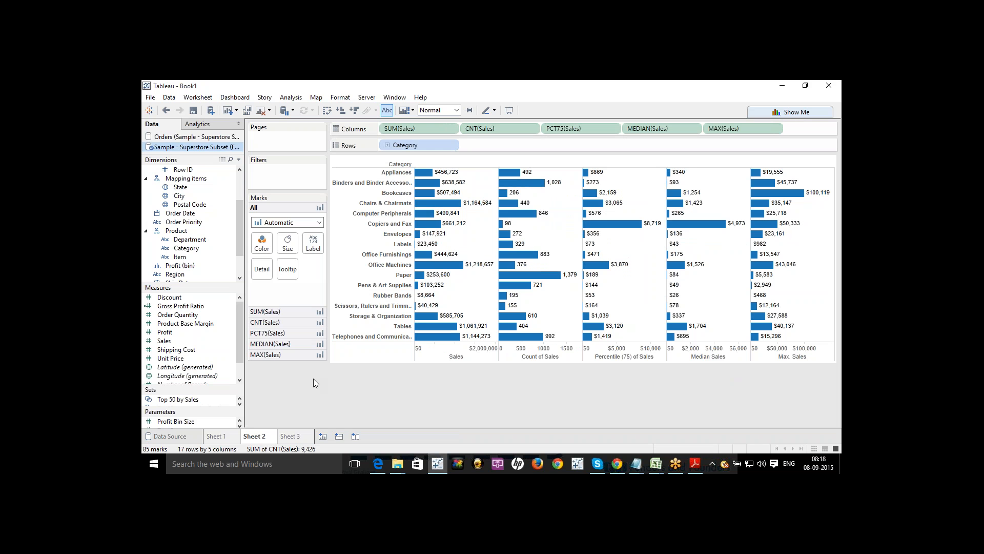
Go to the empty Sheet 3 and delete the Gross Profit Ratio measure.
click(290, 436)
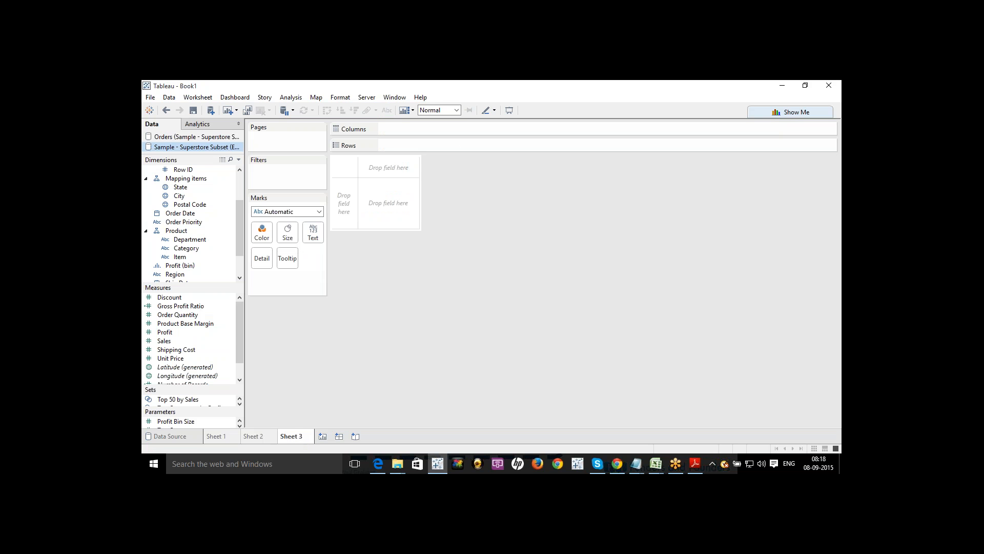
click(231, 306)
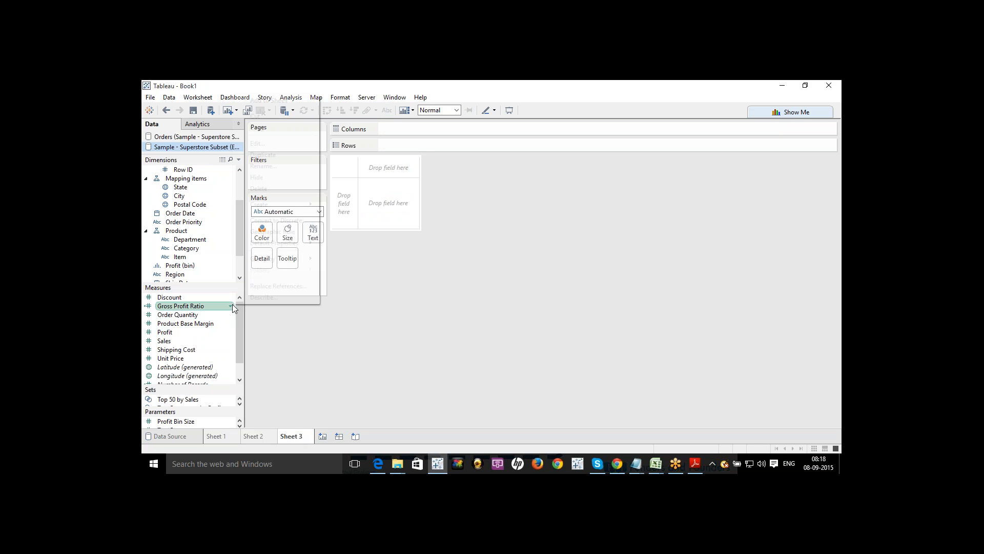
click(267, 189)
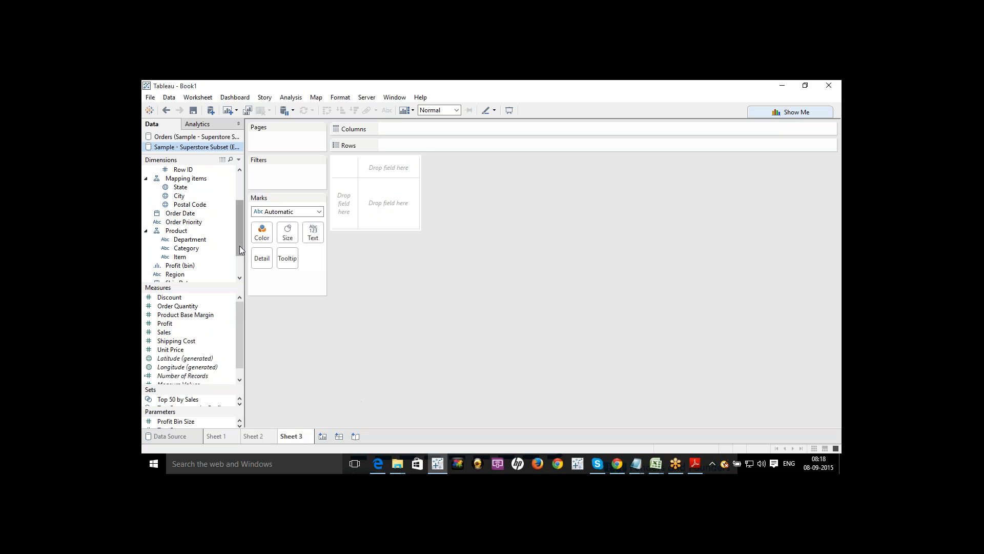
Review the remaining Superstore Subset dimensions, and examine the Orders data source's dimensions and generated fields such as Number of Records.
mouse_move(239, 245)
mouse_down()
mouse_move(237, 207)
mouse_move(242, 254)
mouse_up()
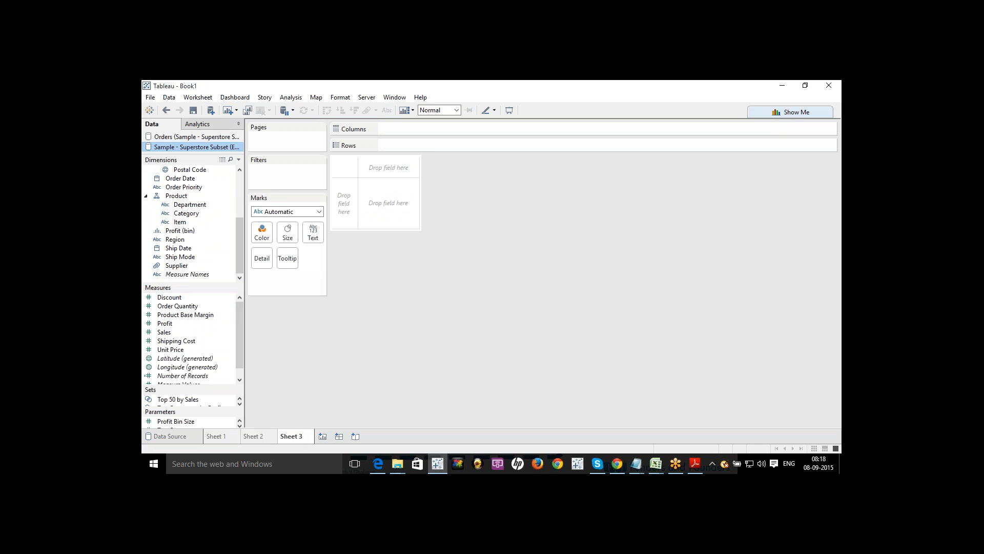
click(208, 138)
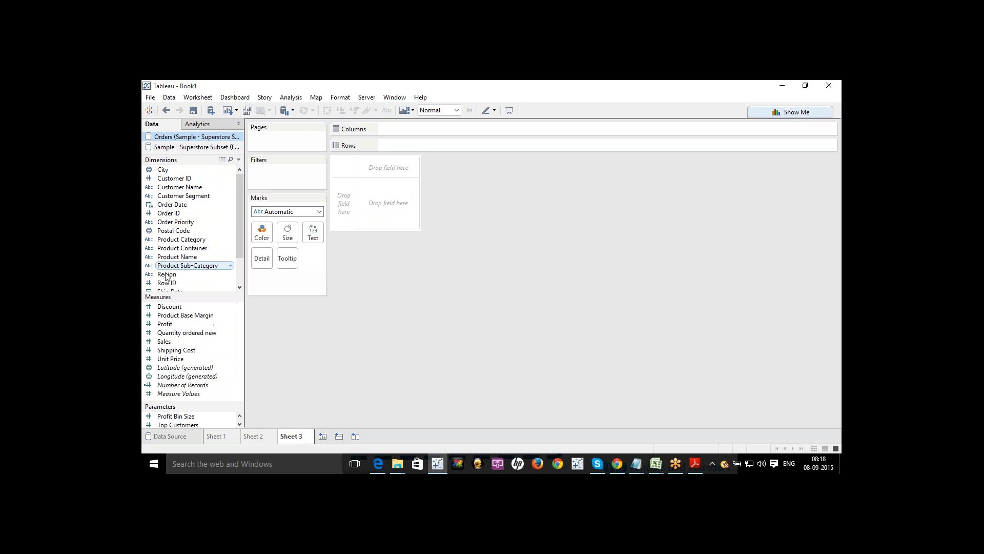
drag(238, 224, 241, 259)
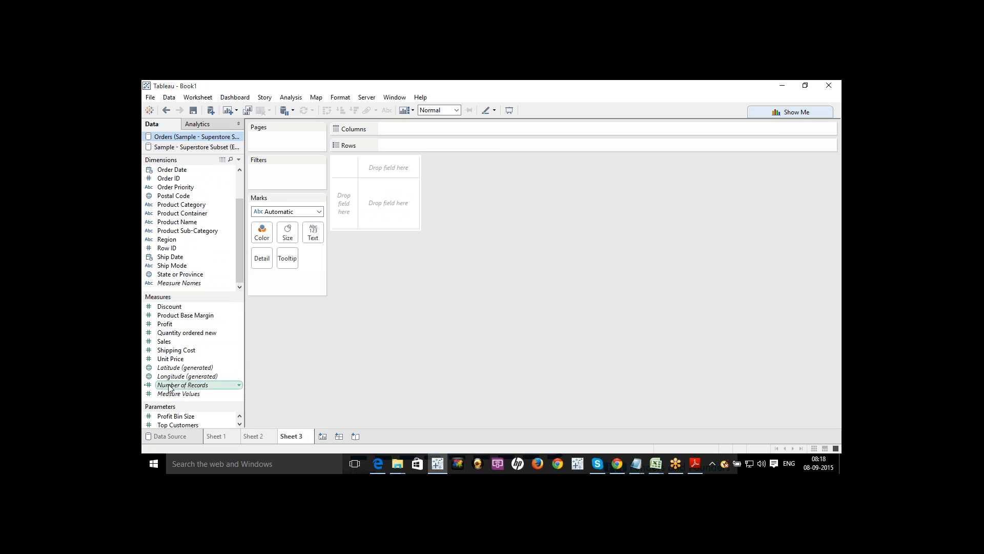
mouse_move(194, 388)
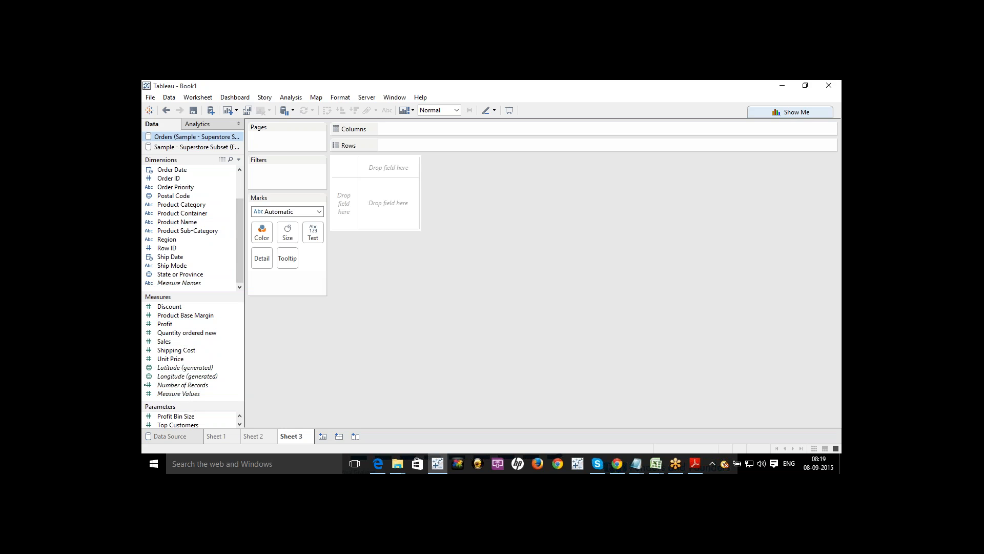
Build a view of Sales by Category from the Superstore Subset source, with Category on Rows and Sales on Columns.
click(205, 147)
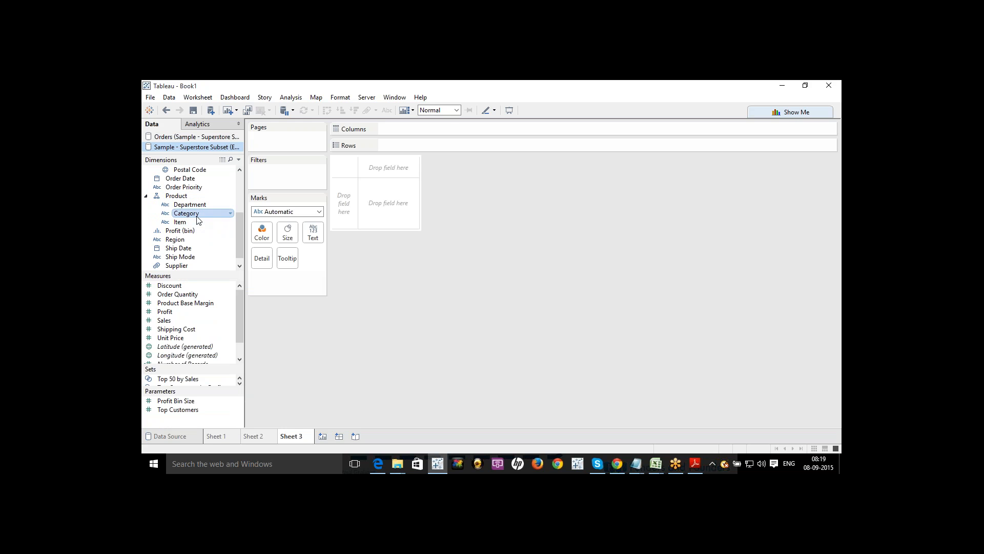
drag(197, 219, 429, 144)
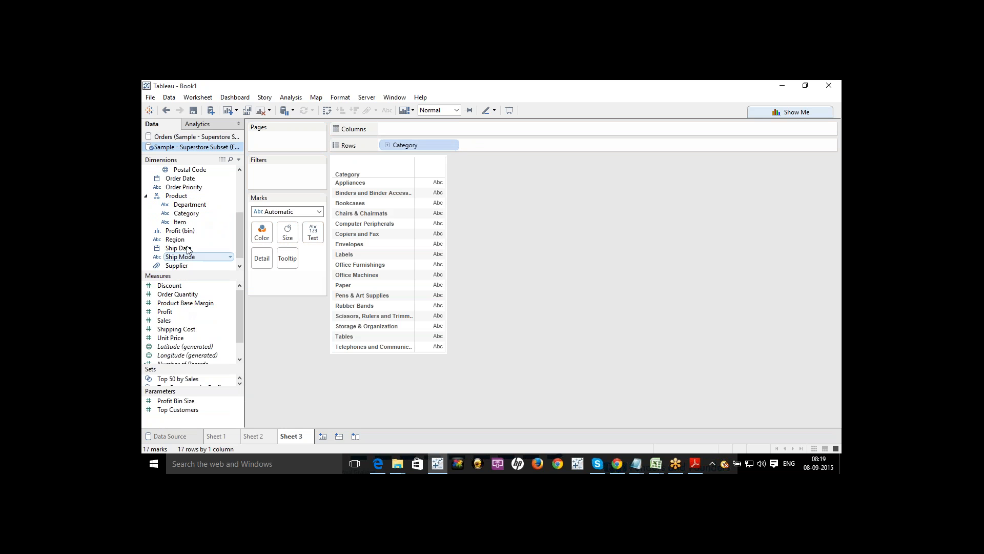
drag(164, 320, 410, 129)
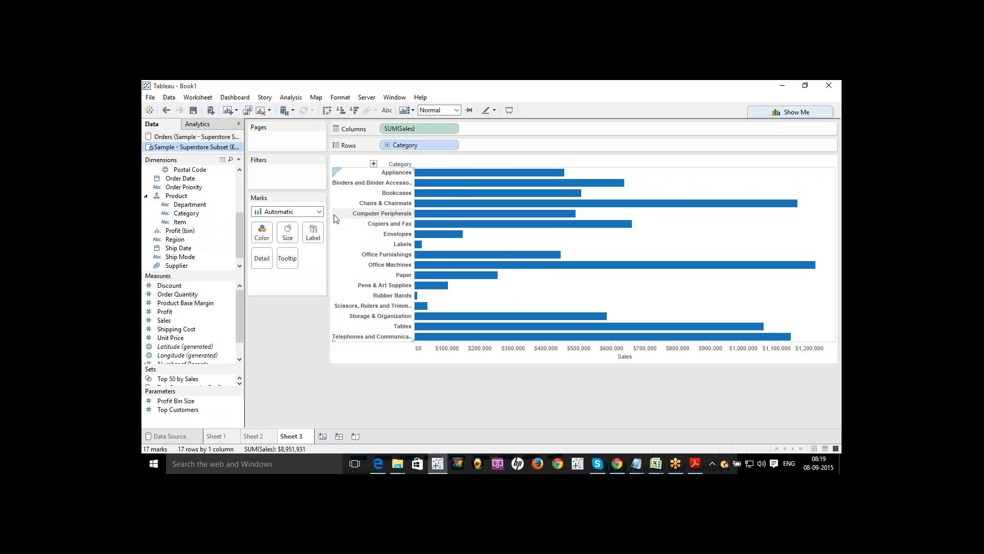
Try the Line and Area mark types on the Sales by Category chart and restore the Automatic type.
click(295, 212)
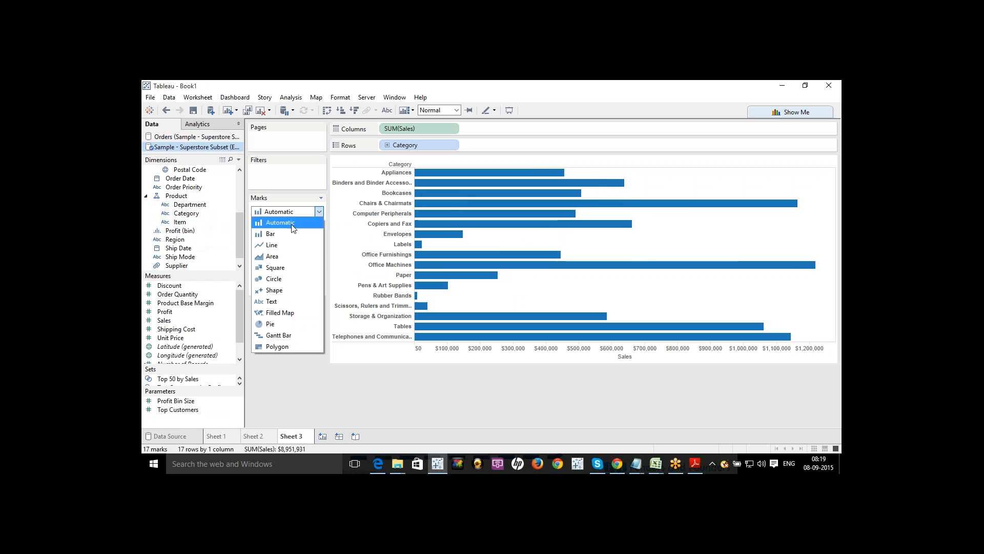
click(279, 245)
click(297, 212)
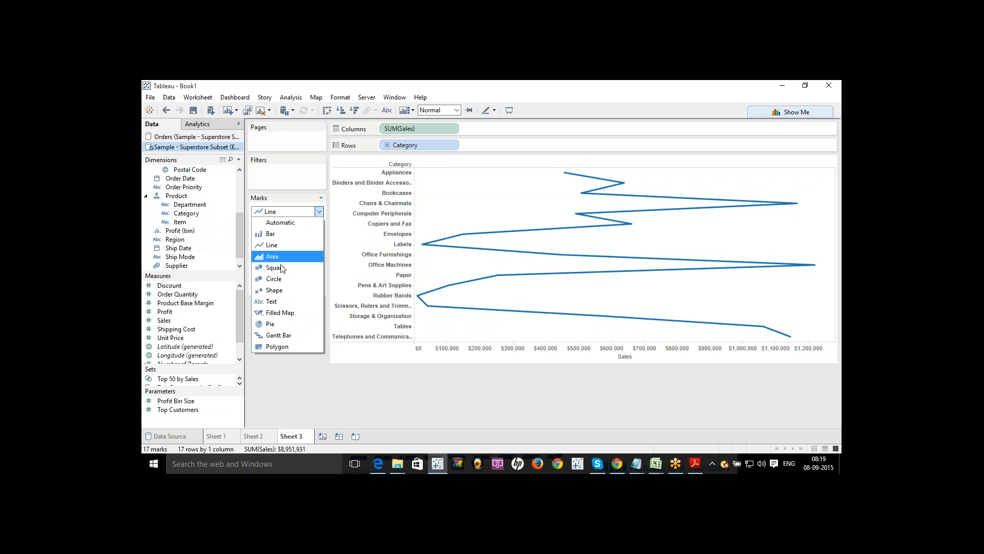
click(281, 259)
click(311, 212)
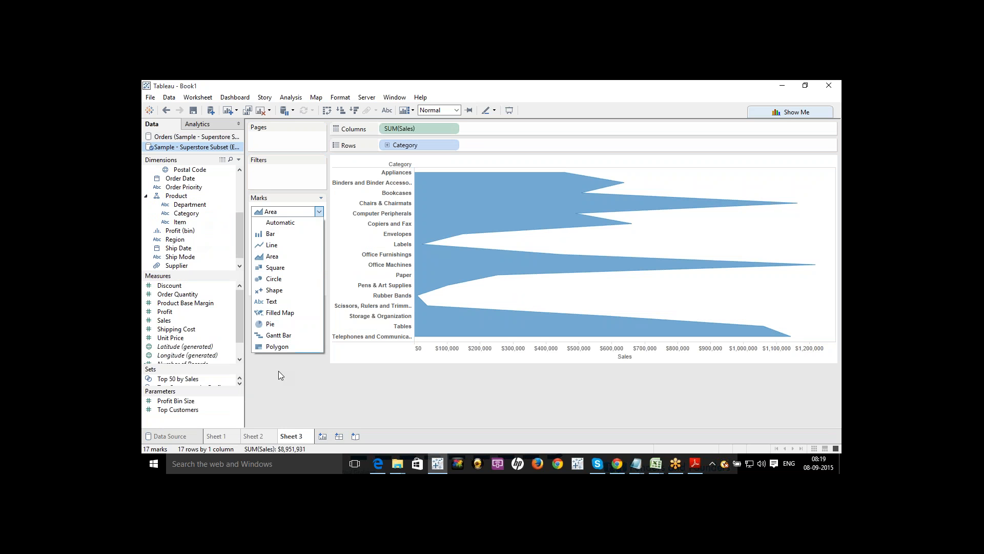
click(290, 223)
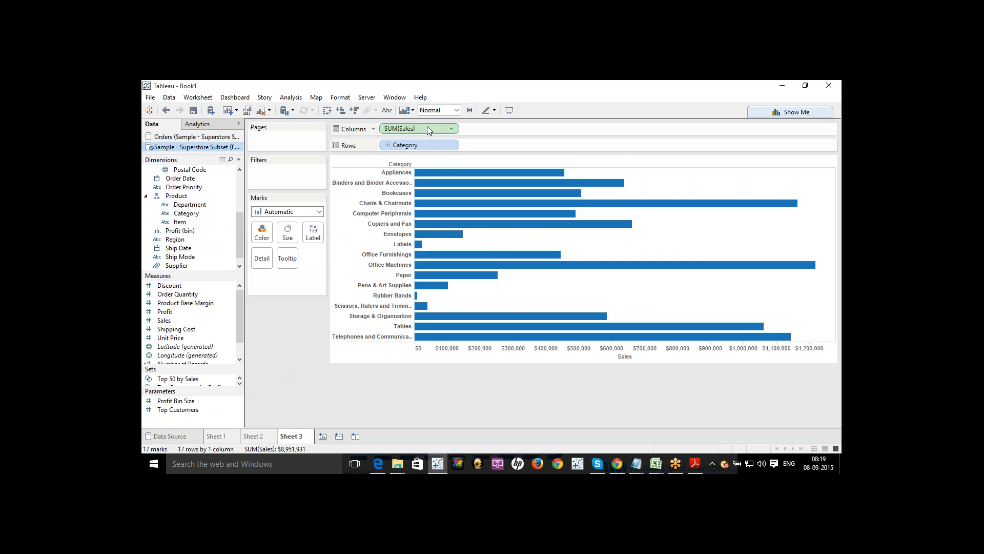
Remove Sales and Category from the sheet and place Row ID on Rows.
drag(426, 126, 230, 201)
drag(400, 145, 240, 184)
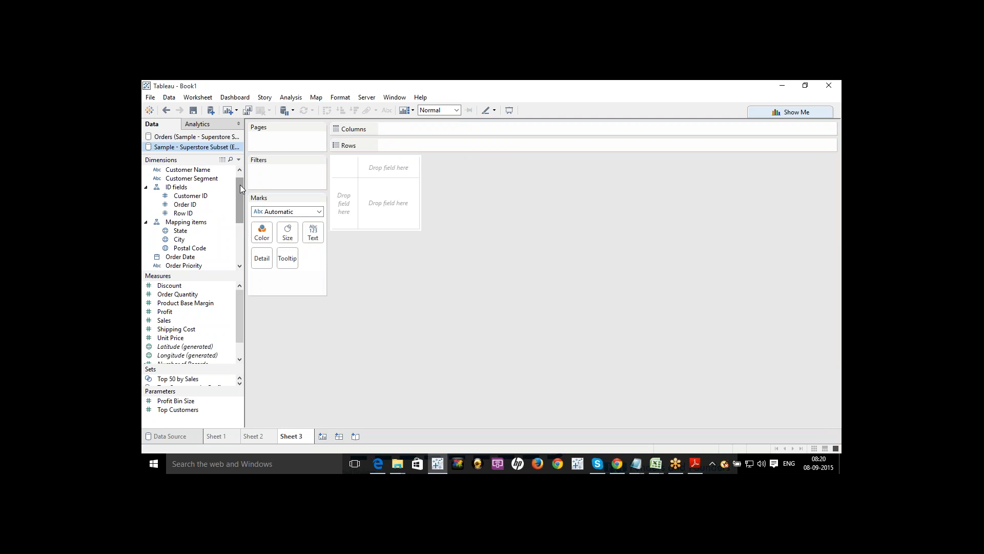
drag(240, 184, 410, 143)
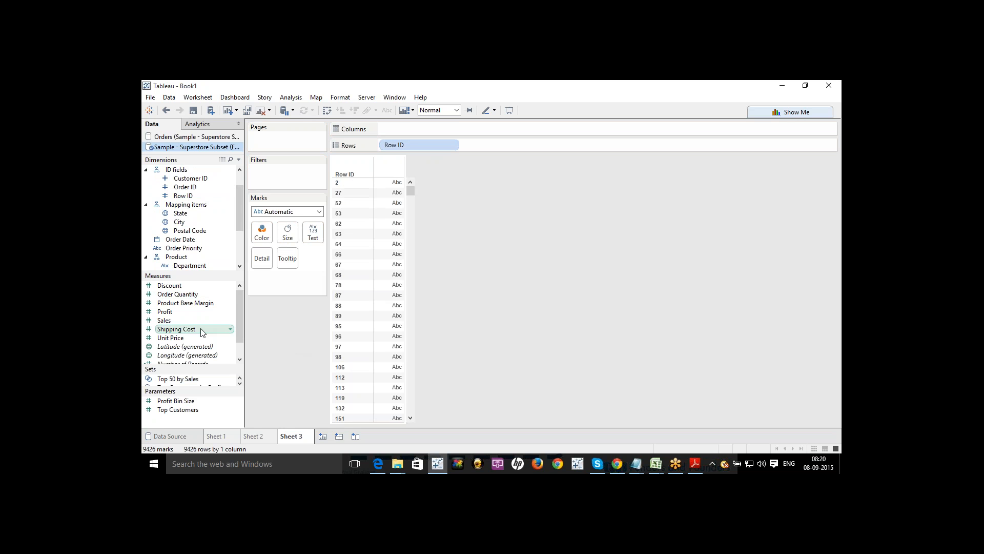
Try Sales against Row ID on Columns and with its default placement, removing it again each time.
mouse_move(164, 320)
mouse_down()
mouse_move(446, 174)
mouse_move(412, 127)
mouse_up()
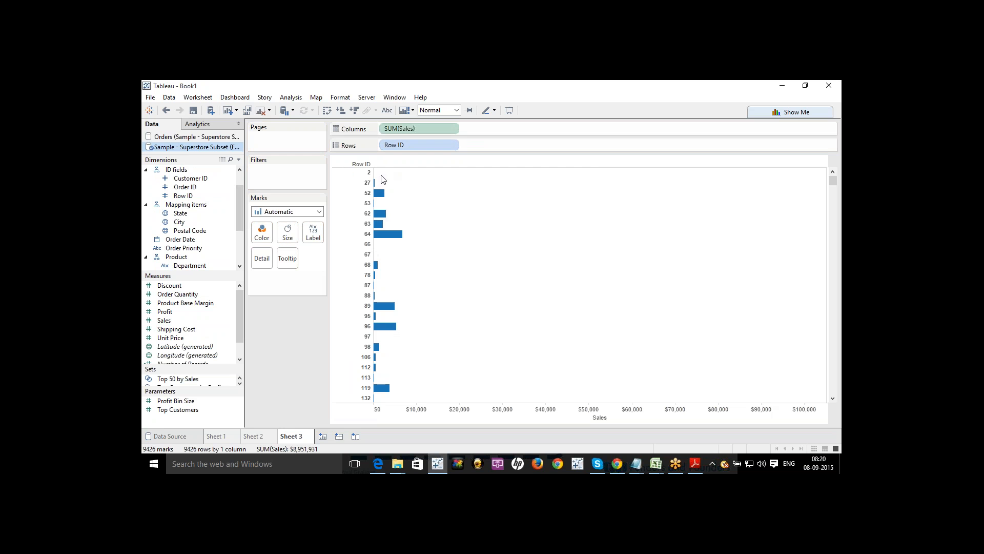
mouse_move(377, 195)
drag(412, 130, 213, 295)
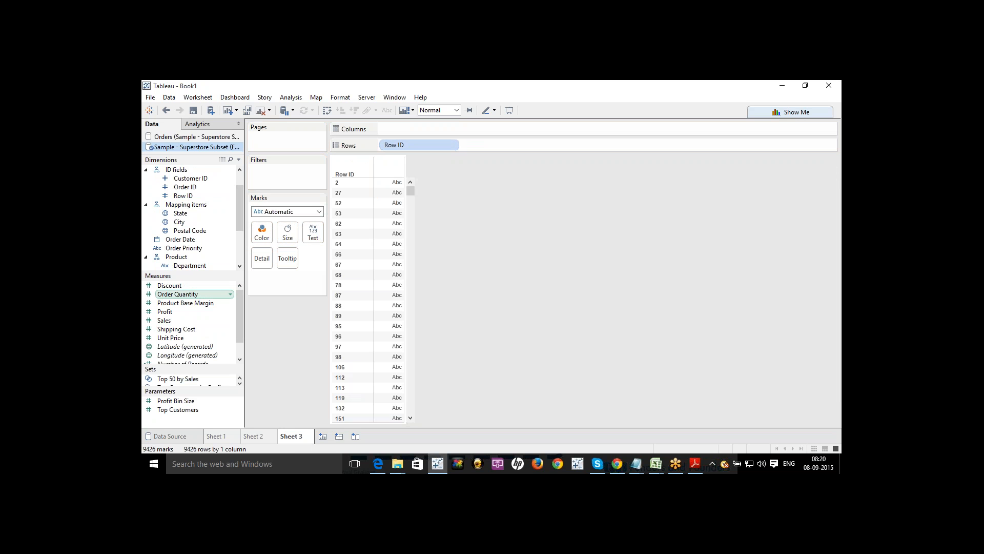
double_click(164, 320)
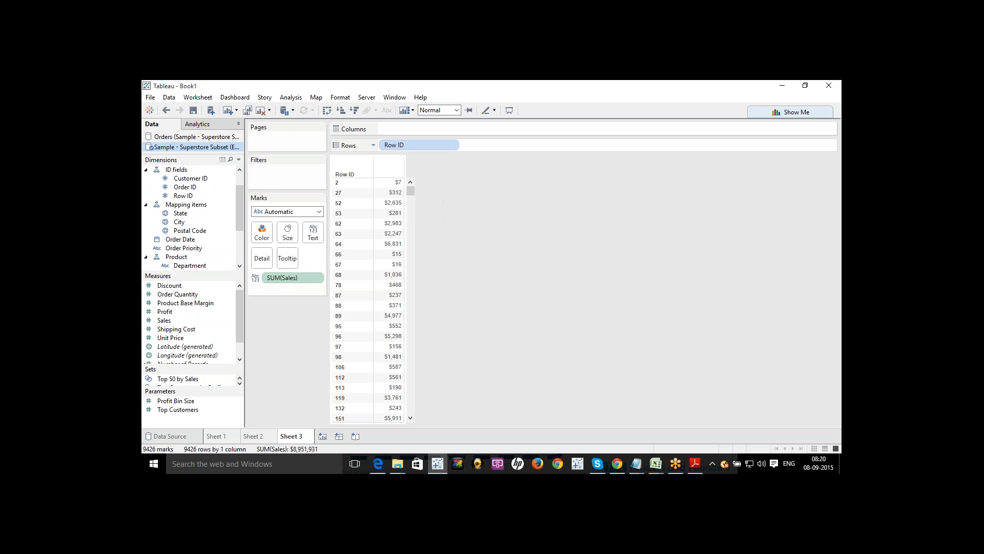
click(166, 110)
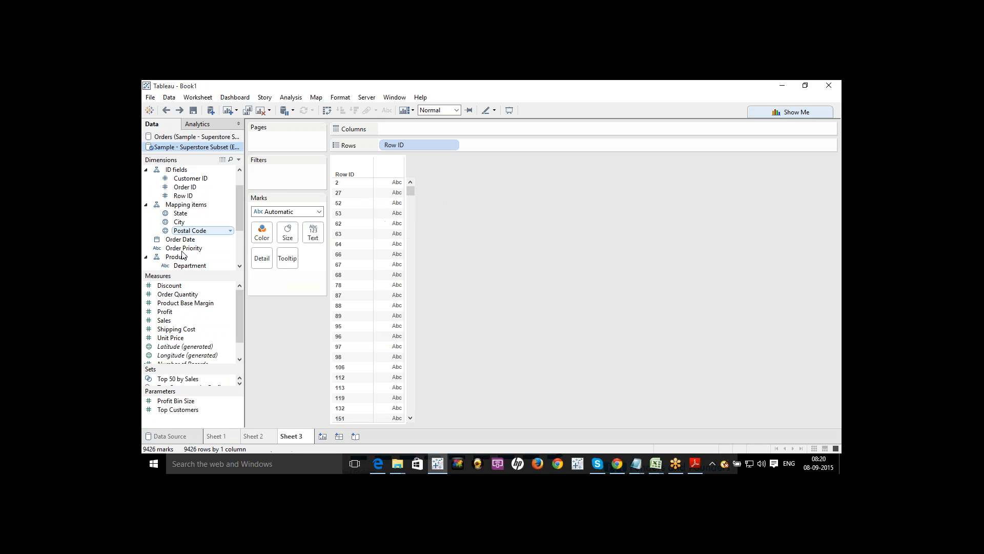
Show Sales as text for every Row ID and add Profit as a second measure in the table.
drag(164, 323, 311, 235)
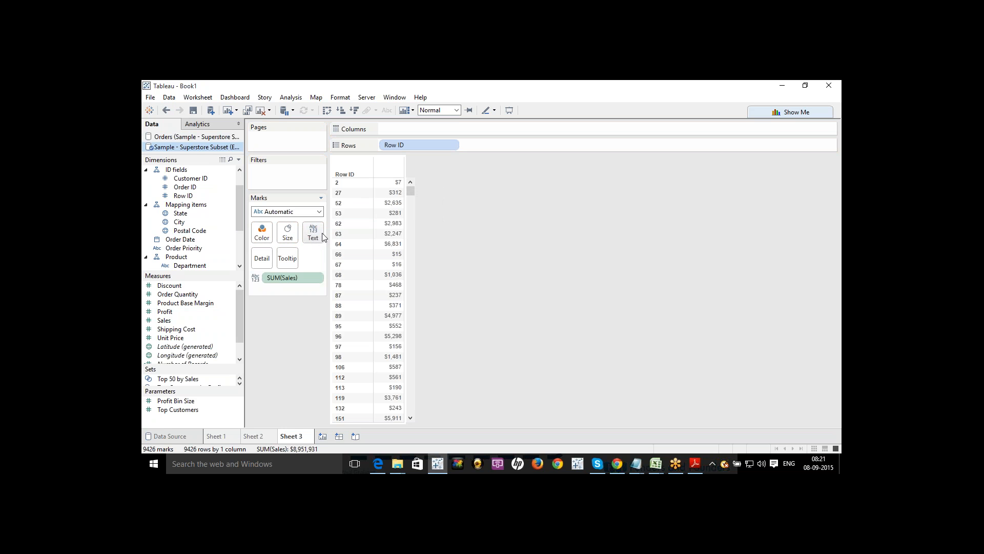
mouse_move(394, 255)
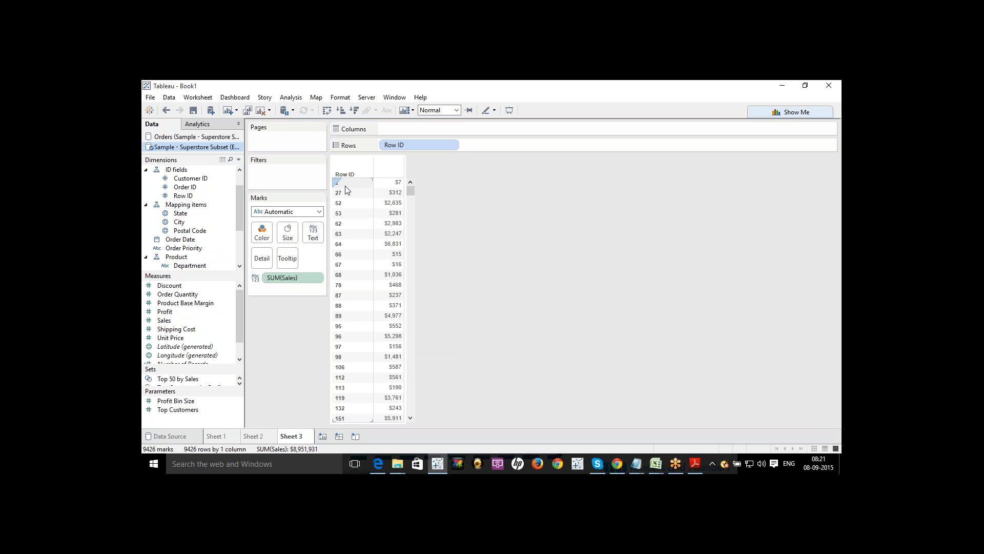
mouse_move(389, 188)
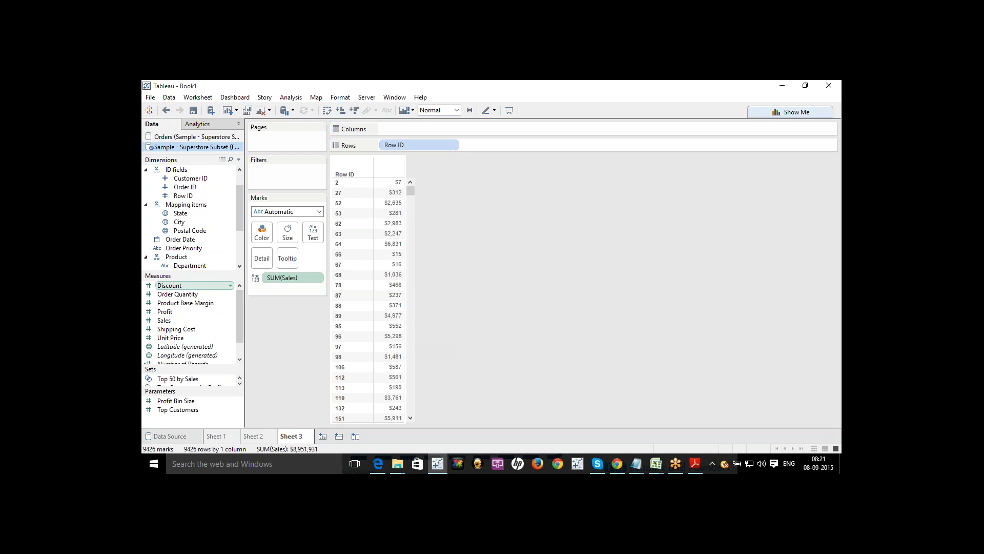
click(170, 314)
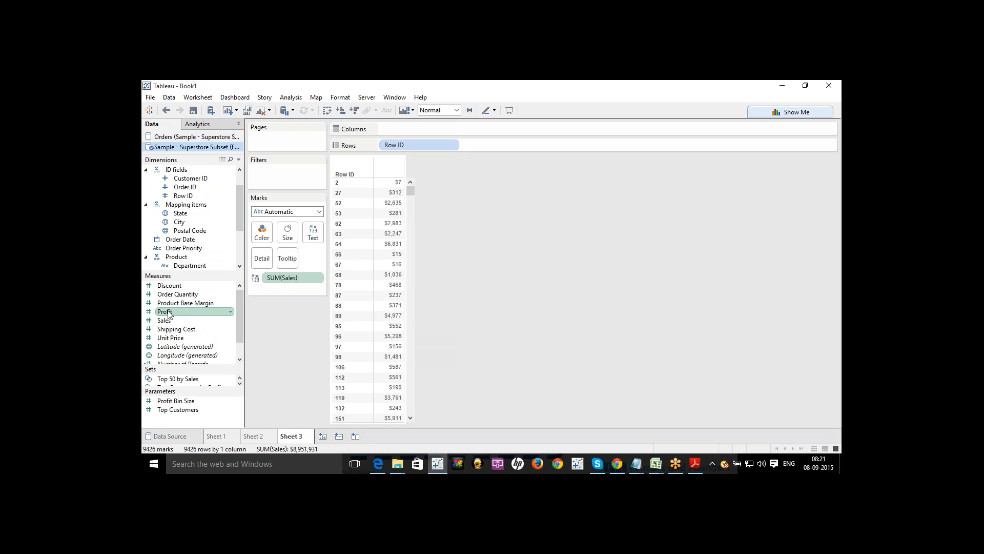
double_click(168, 314)
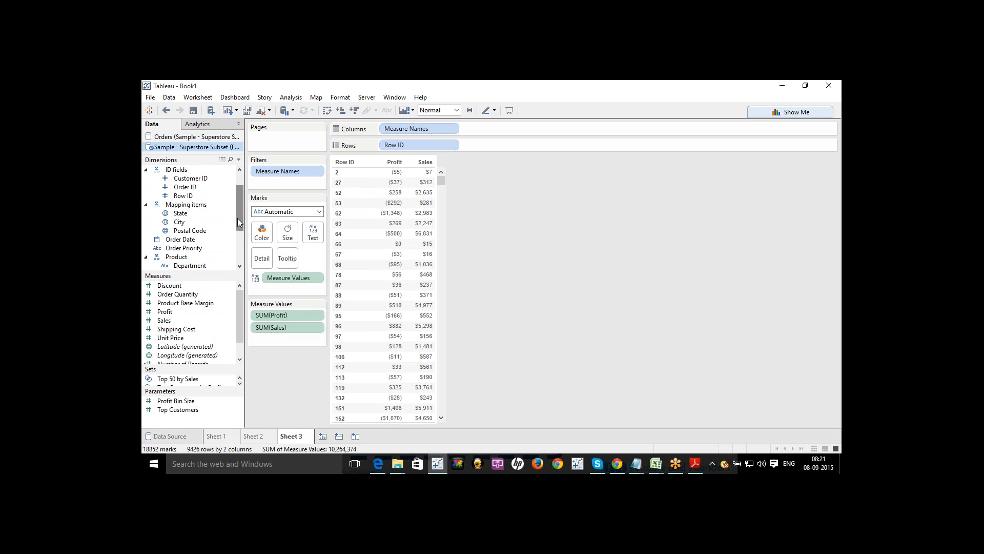
Inspect which measures are selected in the Measure Names filter and close it without changes.
drag(238, 217, 238, 261)
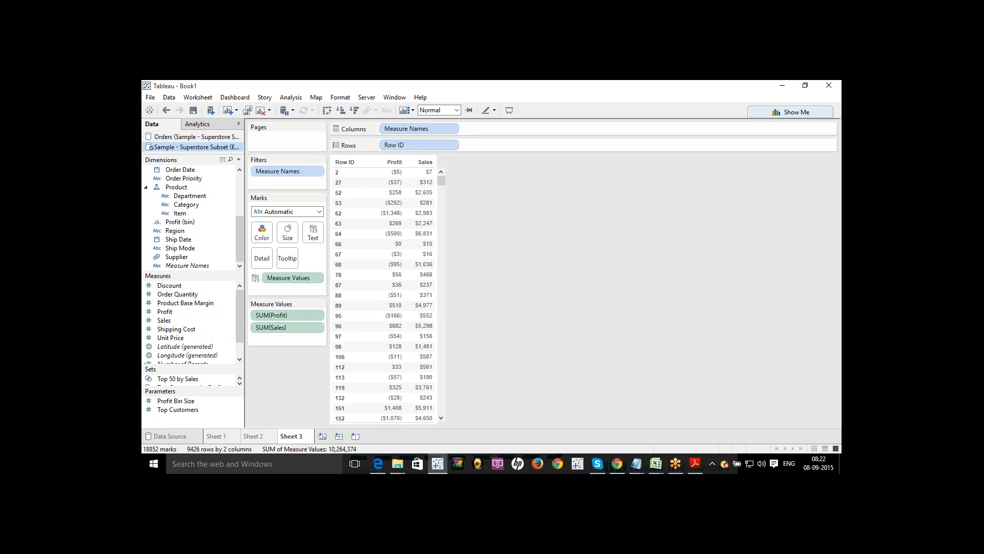
click(316, 172)
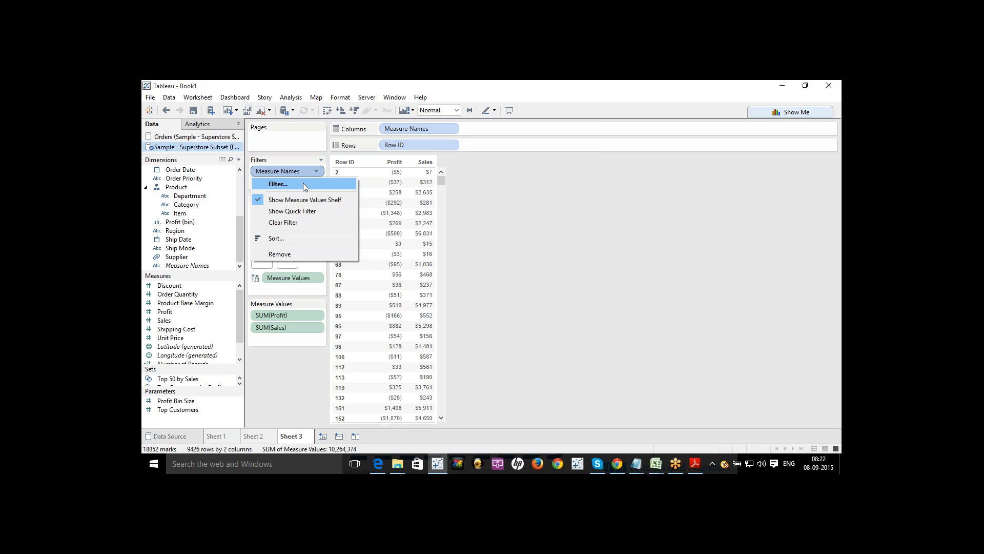
click(303, 183)
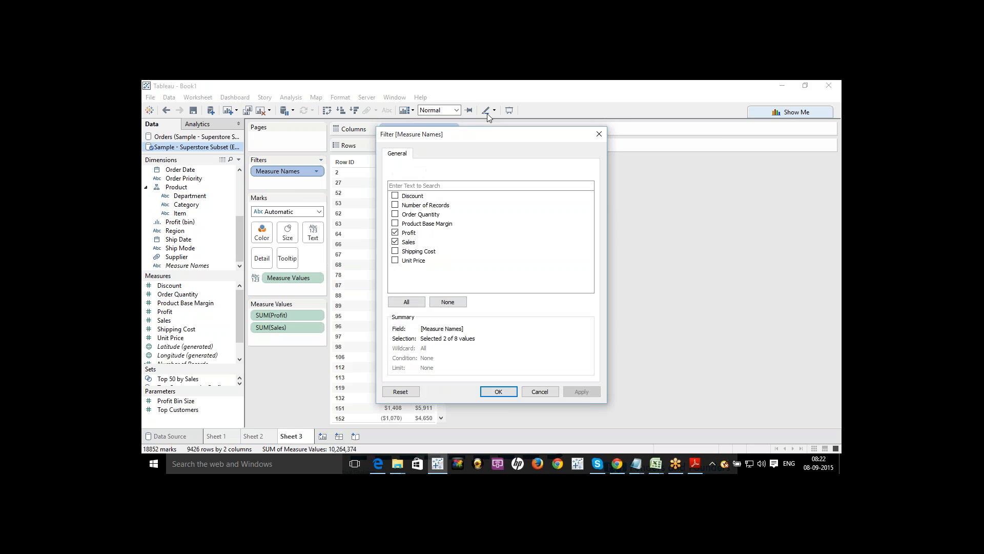
drag(487, 135, 600, 147)
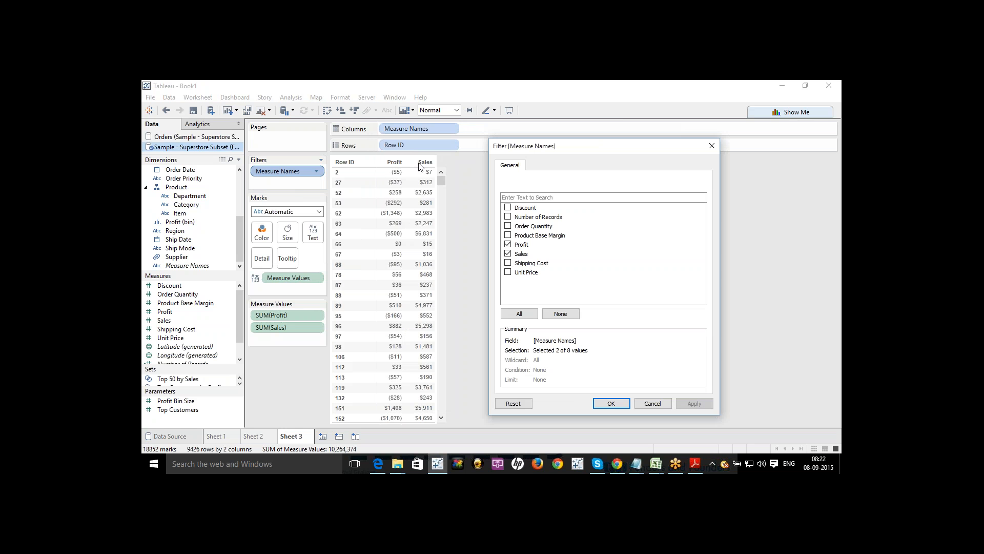
click(653, 403)
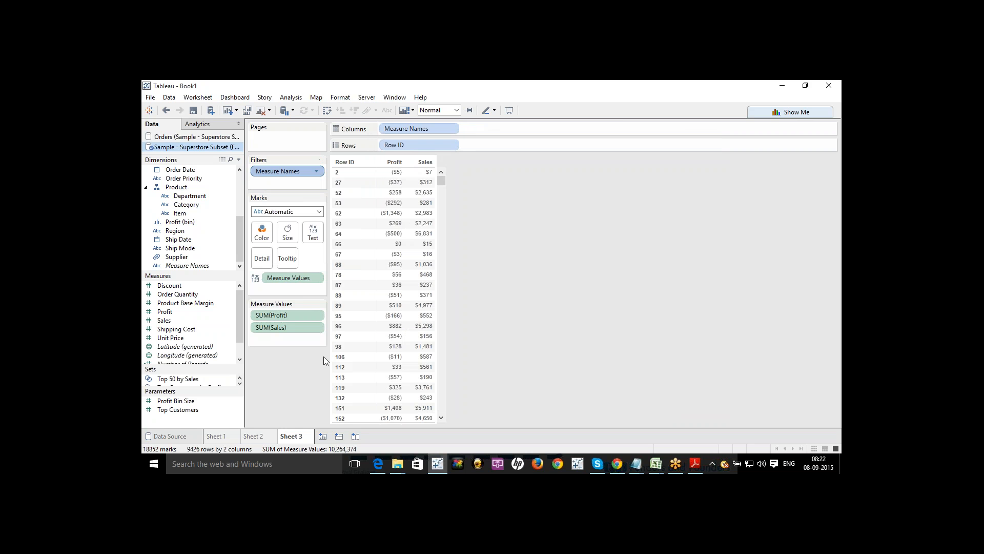
Add Discount to the measure values and exclude it again through the Measure Names filter.
drag(169, 285, 276, 336)
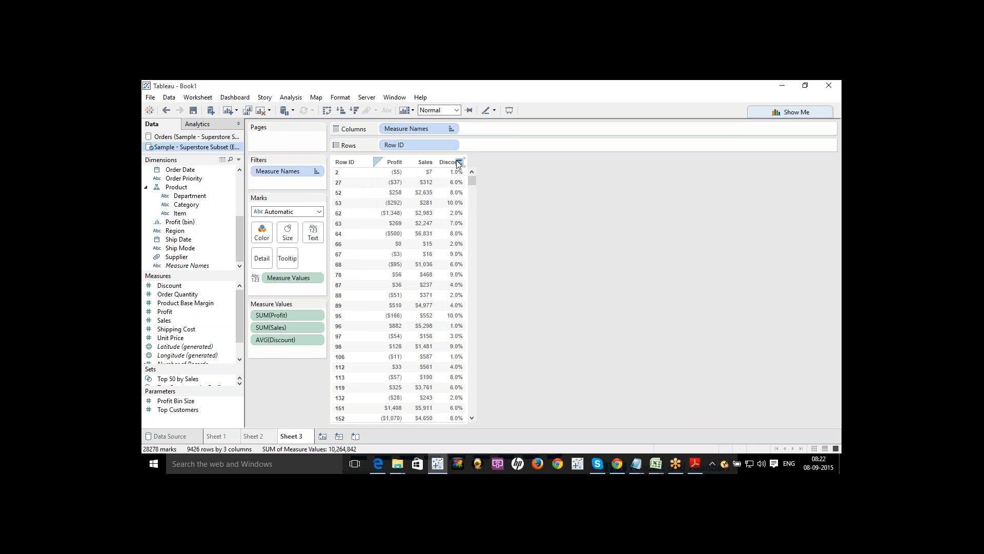
click(315, 172)
click(306, 184)
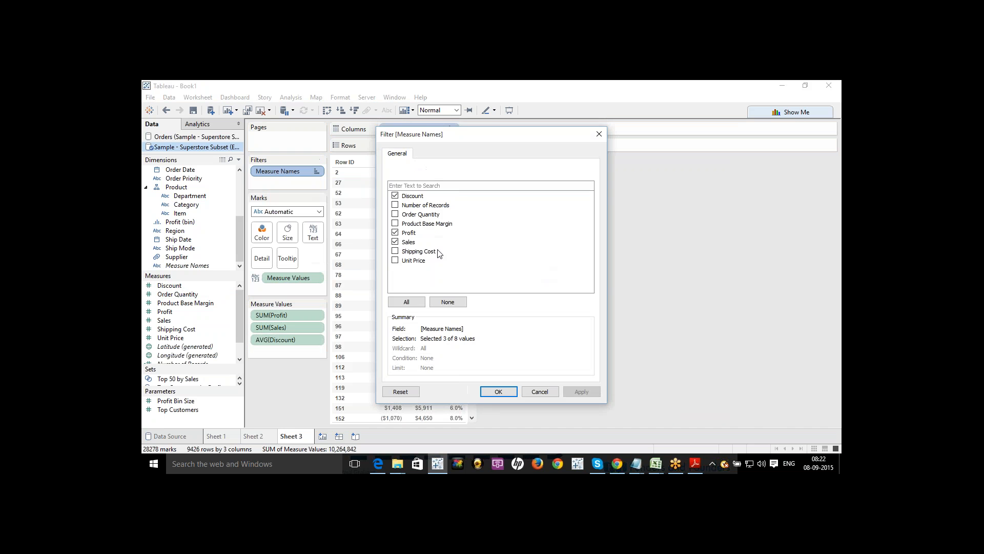
drag(480, 137, 642, 157)
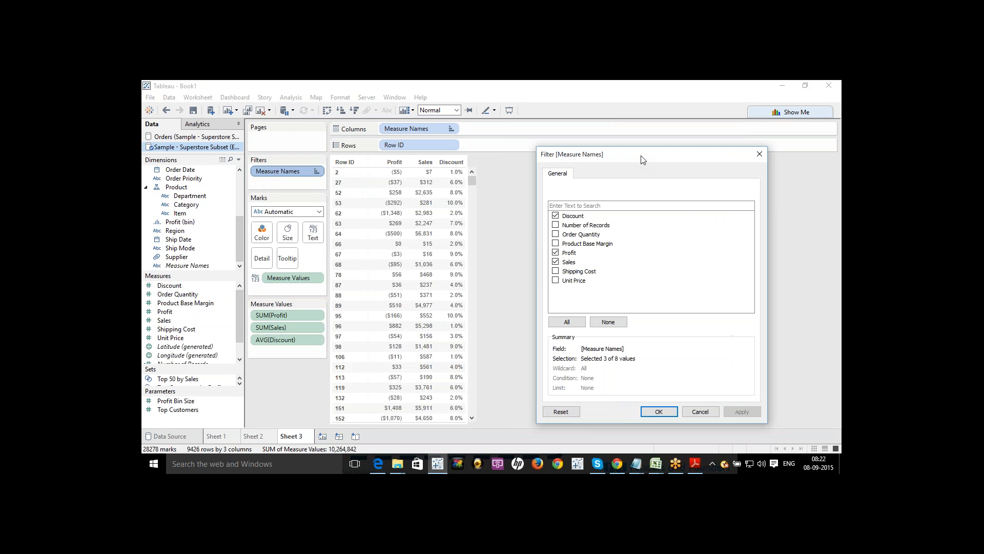
click(556, 216)
click(747, 411)
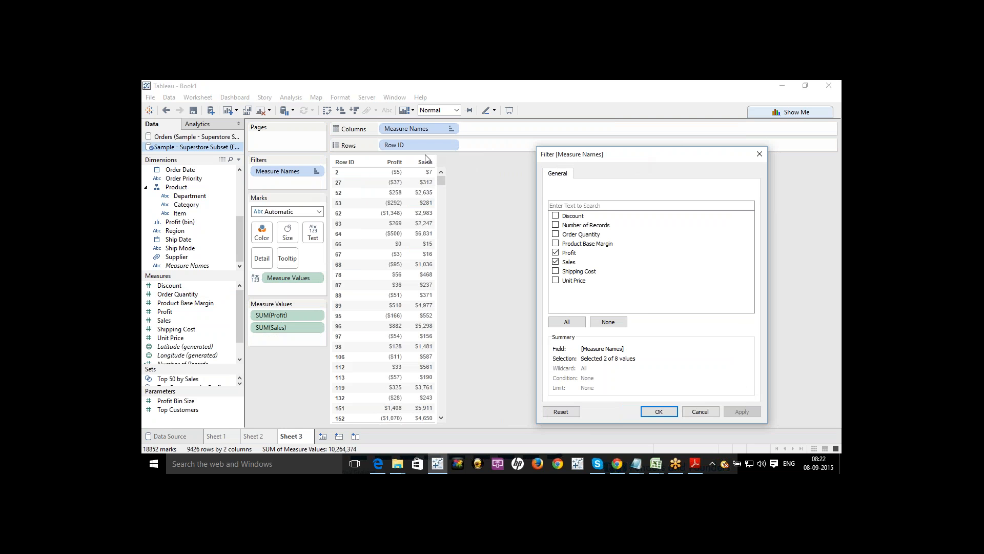
click(703, 411)
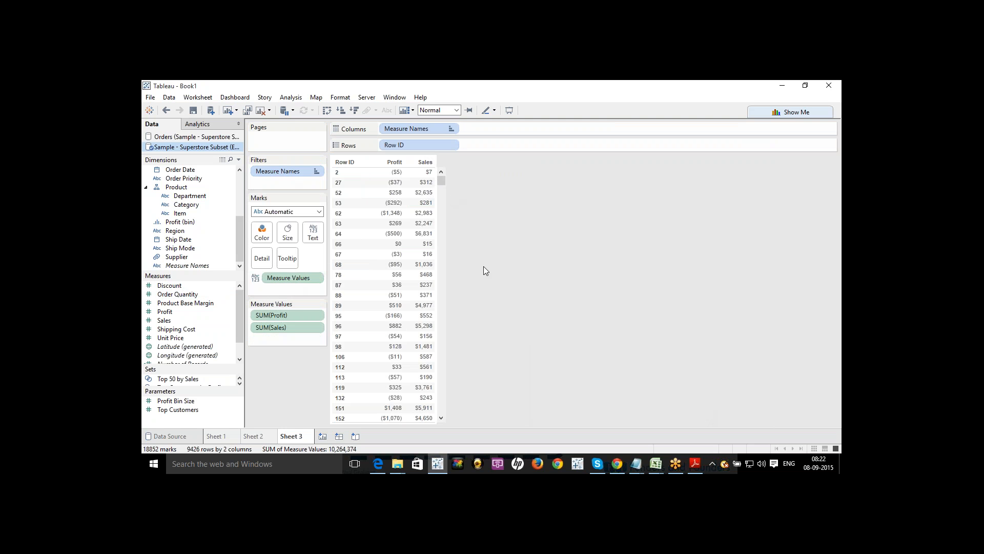
Set Profit's default number format to Currency (Custom) with negative values shown as -1234.
mouse_move(394, 175)
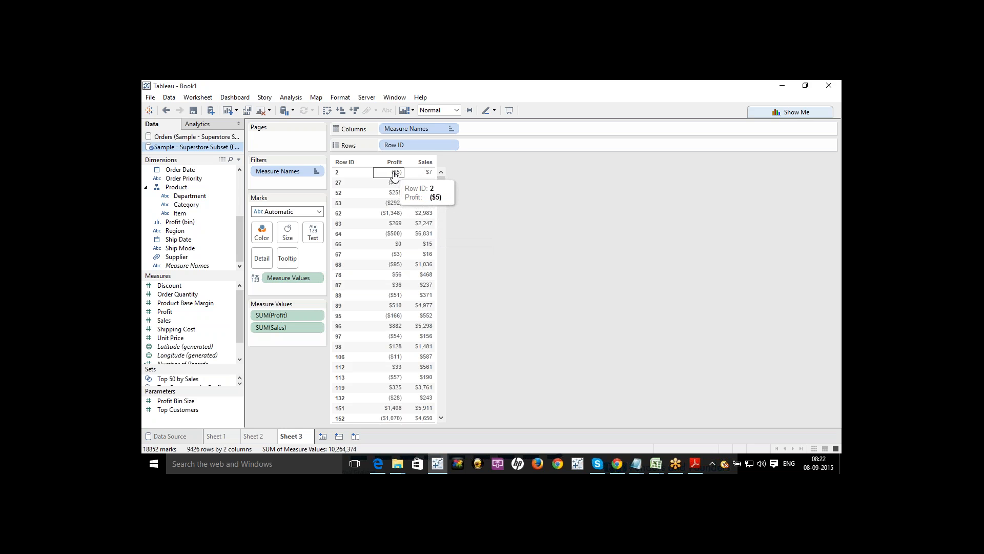
click(230, 311)
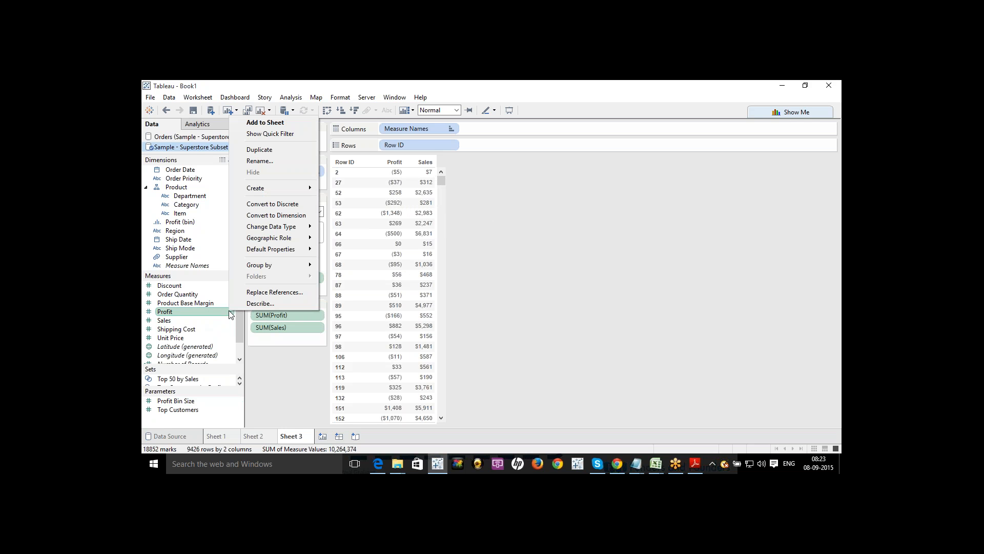
mouse_move(275, 250)
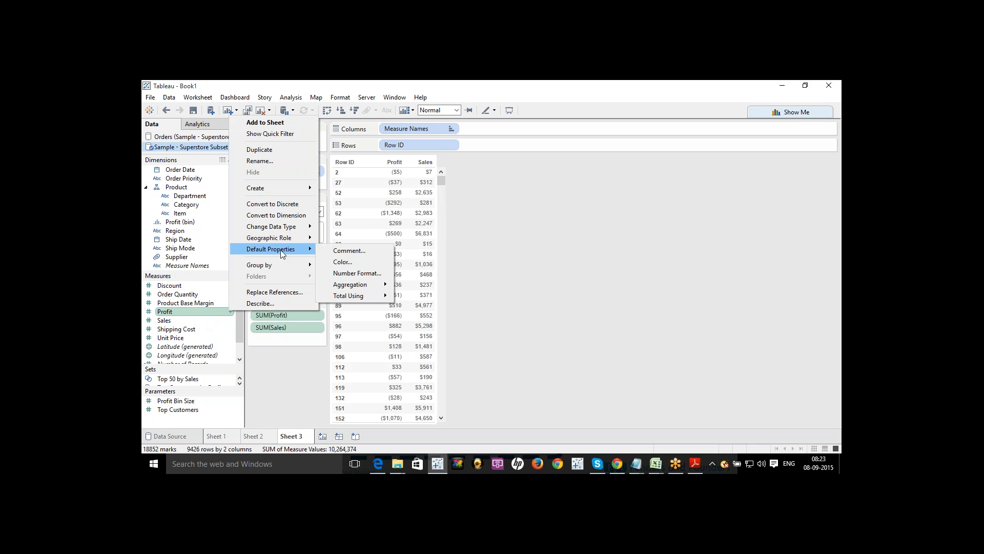
click(354, 272)
drag(519, 196, 676, 169)
click(568, 207)
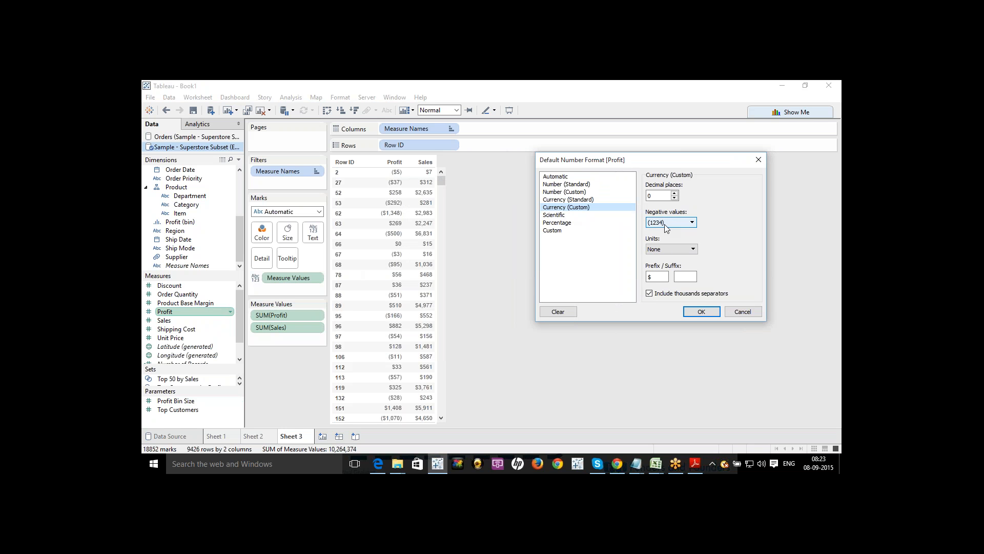
click(692, 223)
click(673, 247)
click(691, 249)
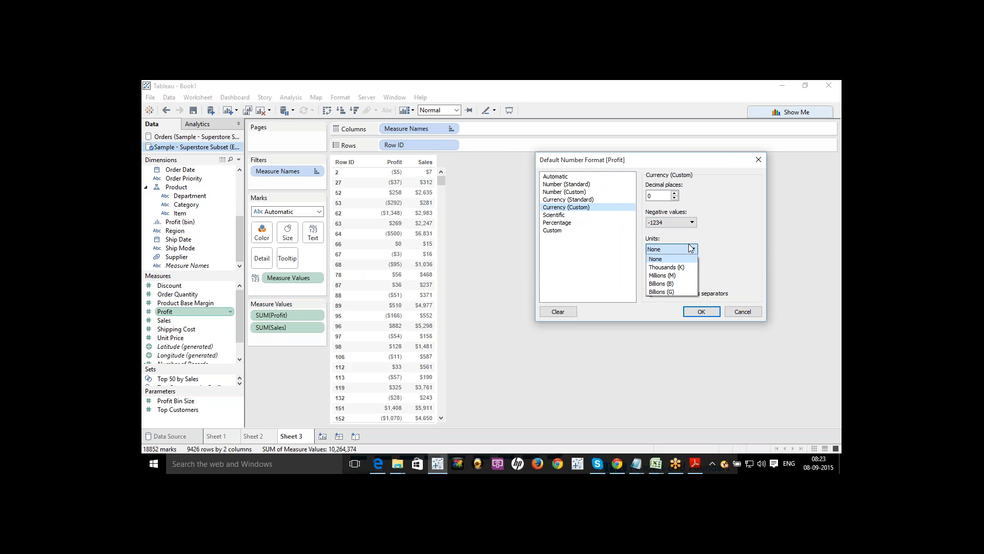
click(691, 249)
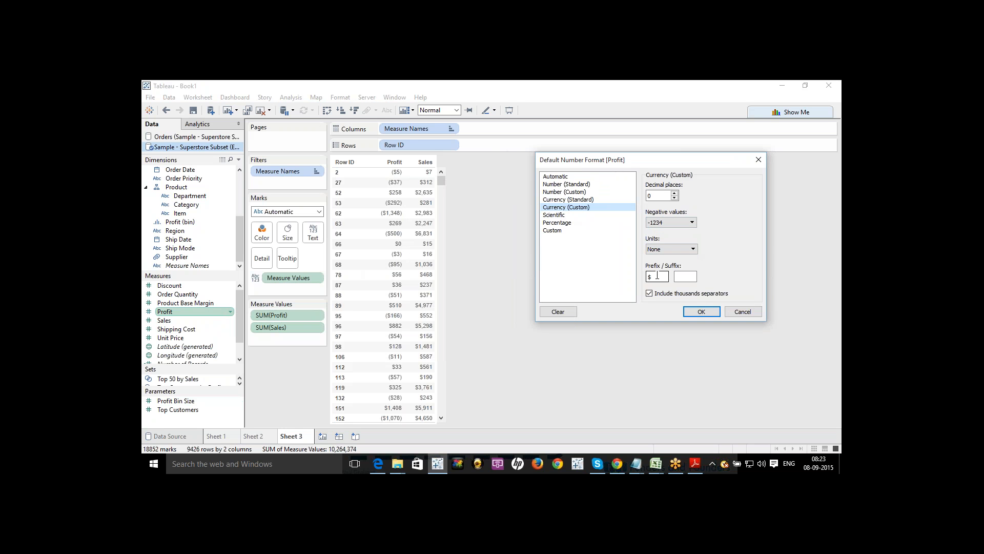
click(698, 310)
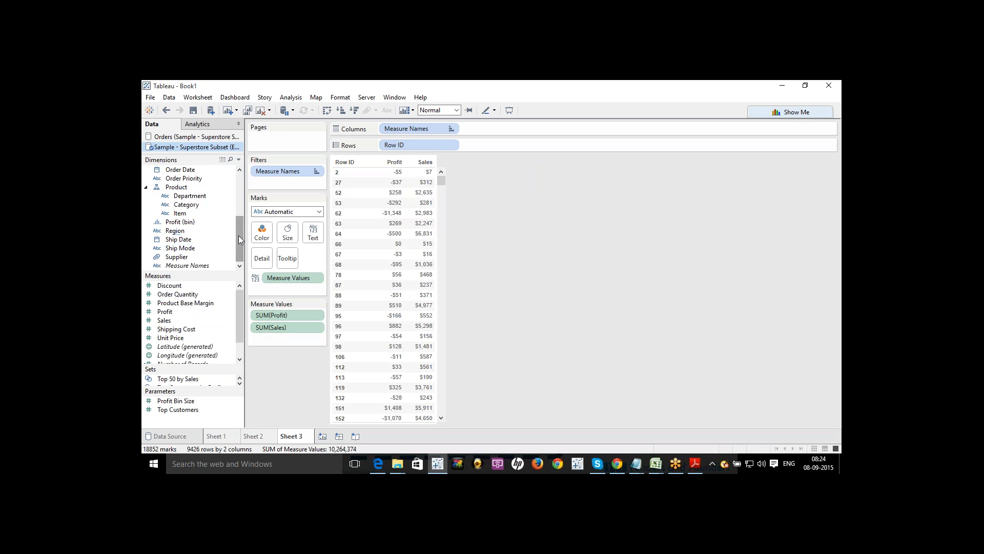
drag(239, 235, 239, 177)
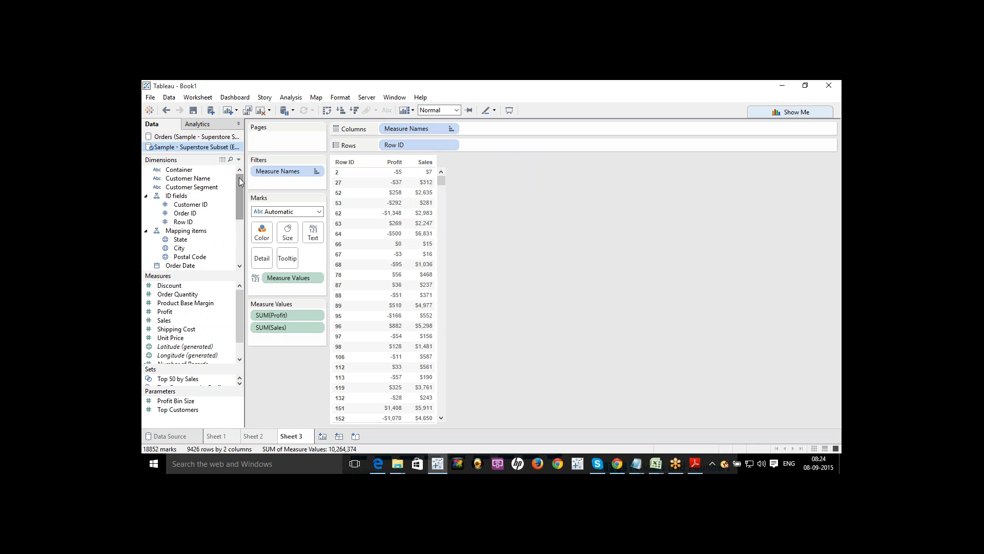
drag(239, 180, 242, 222)
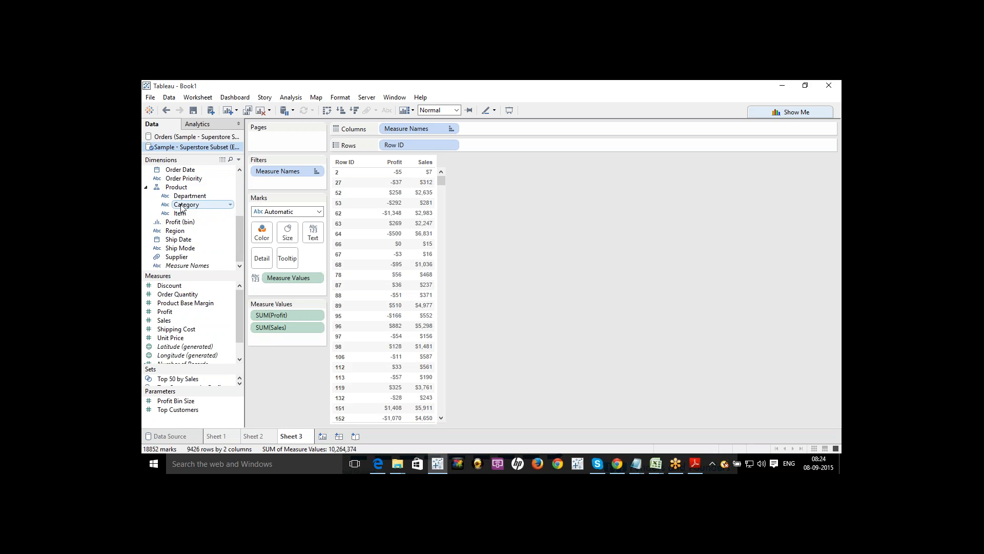
drag(237, 235, 237, 177)
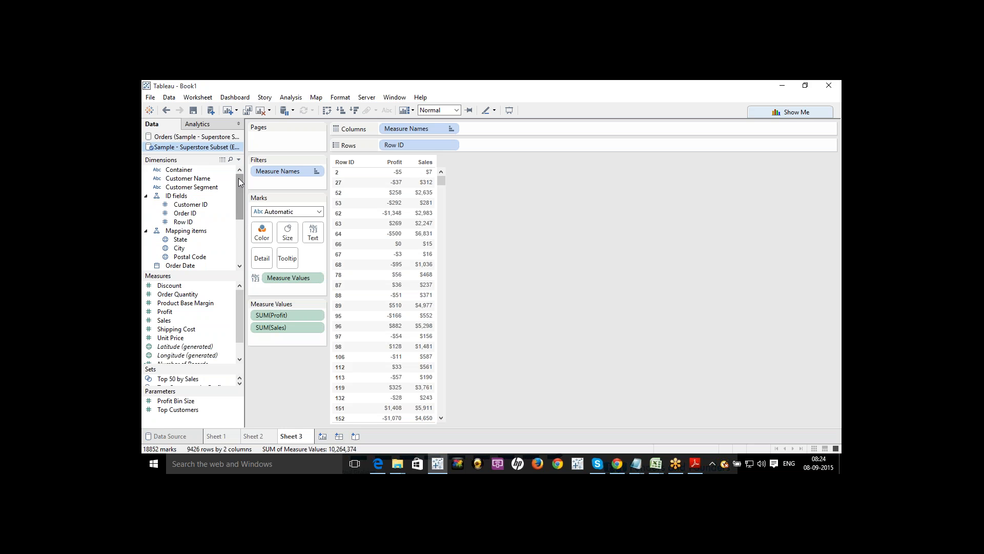
mouse_move(239, 180)
mouse_down()
mouse_move(241, 218)
mouse_move(241, 173)
mouse_up()
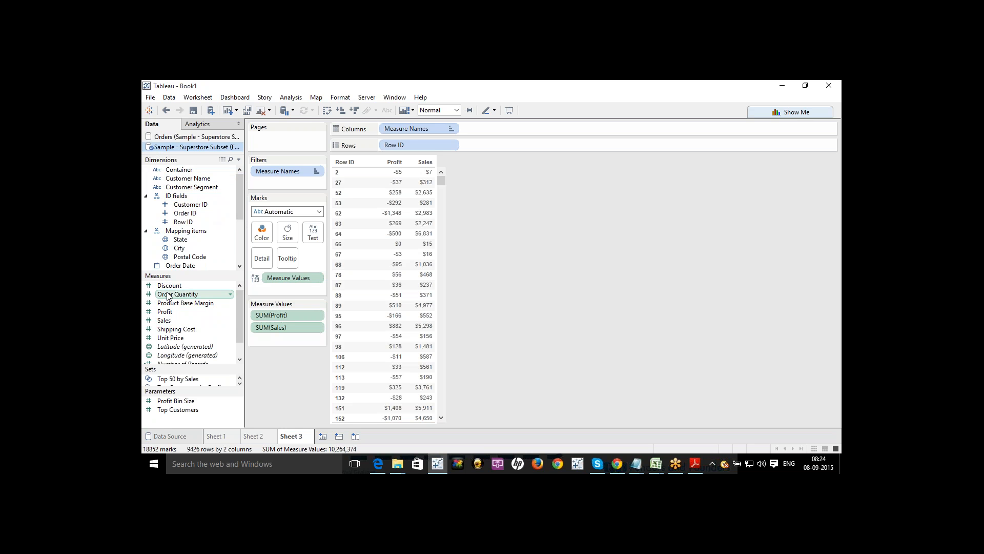
mouse_move(169, 295)
mouse_down()
mouse_move(183, 242)
mouse_move(173, 292)
mouse_up()
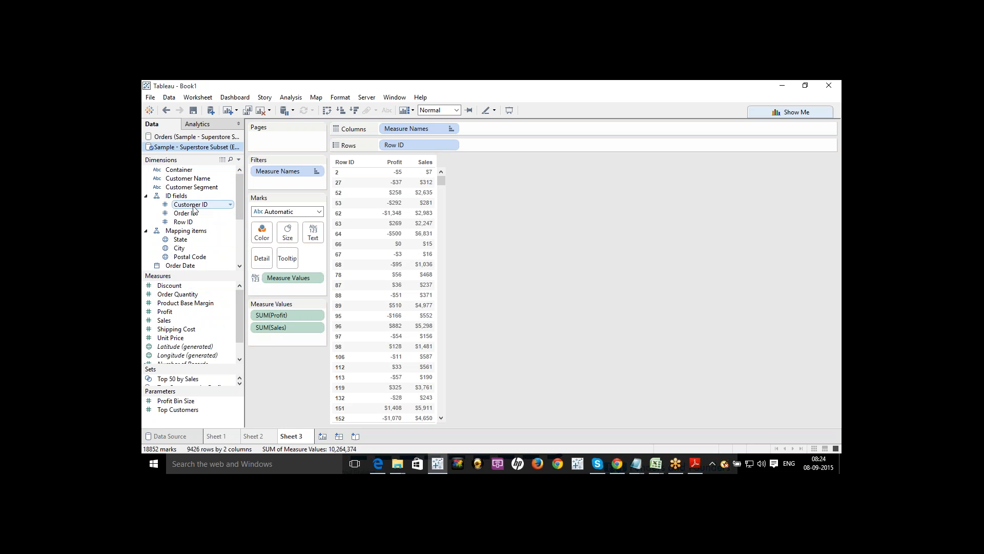
mouse_move(194, 206)
mouse_down()
mouse_move(187, 293)
mouse_move(187, 208)
mouse_up()
Review the ways to create a calculated field, from the Sales measure, the field list and the analysis commands.
click(230, 319)
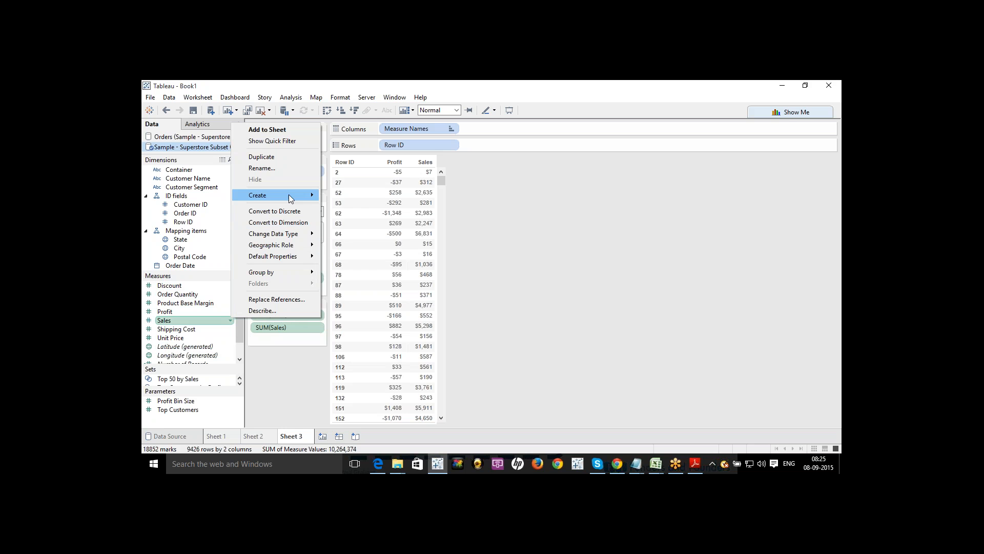
mouse_move(288, 198)
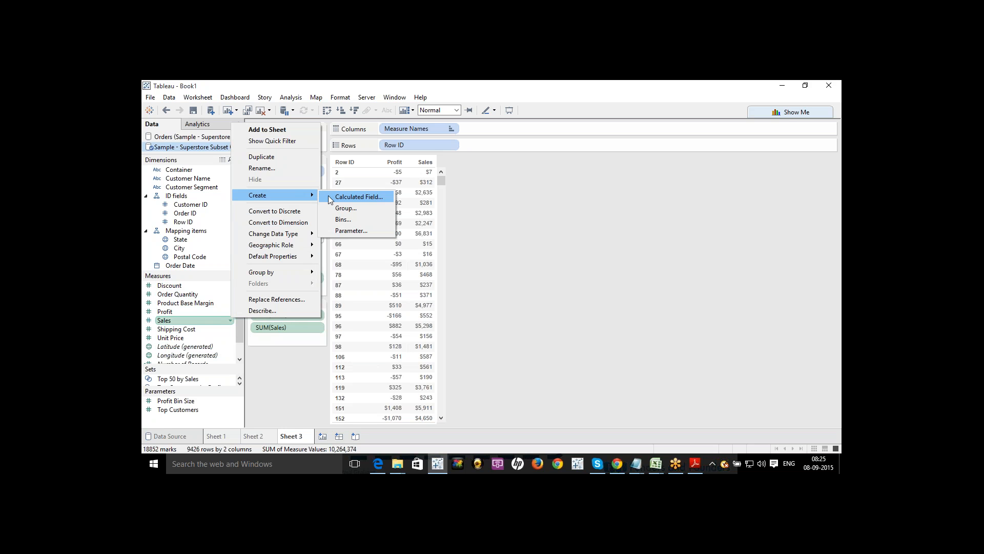
click(563, 226)
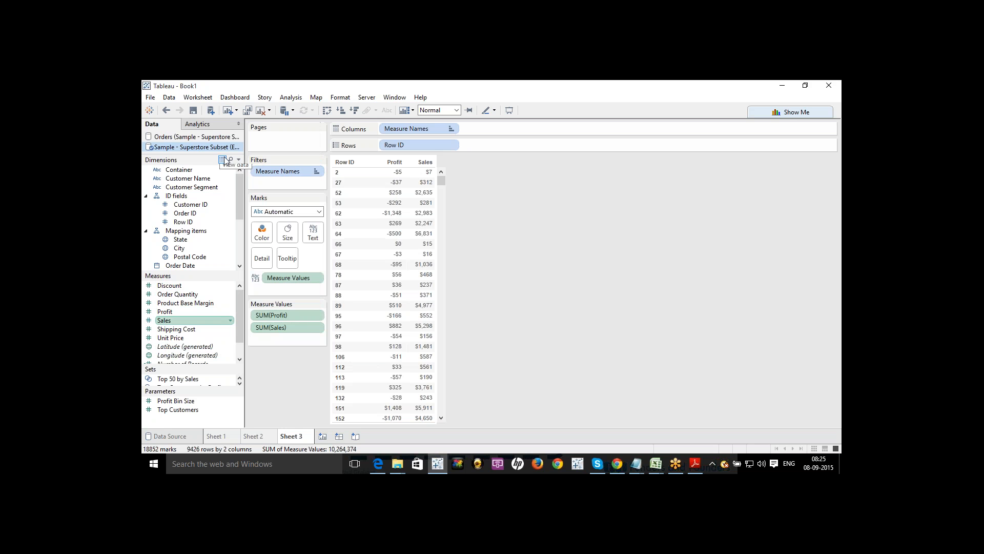
click(238, 159)
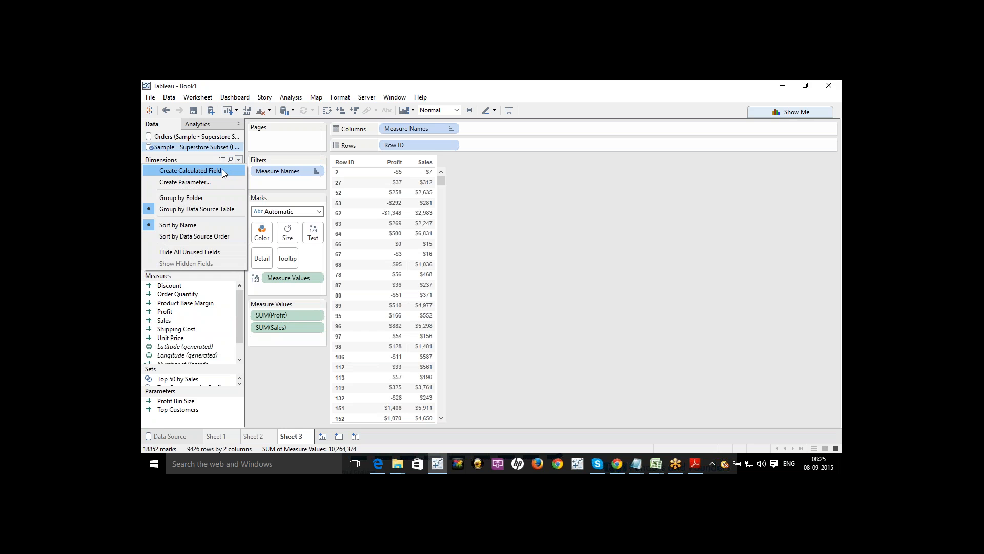
click(289, 97)
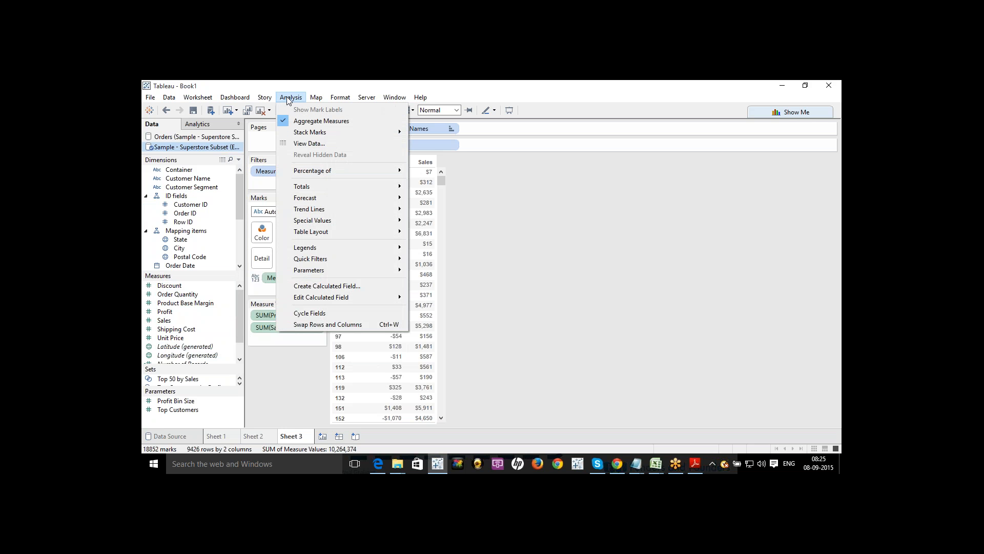
mouse_move(353, 274)
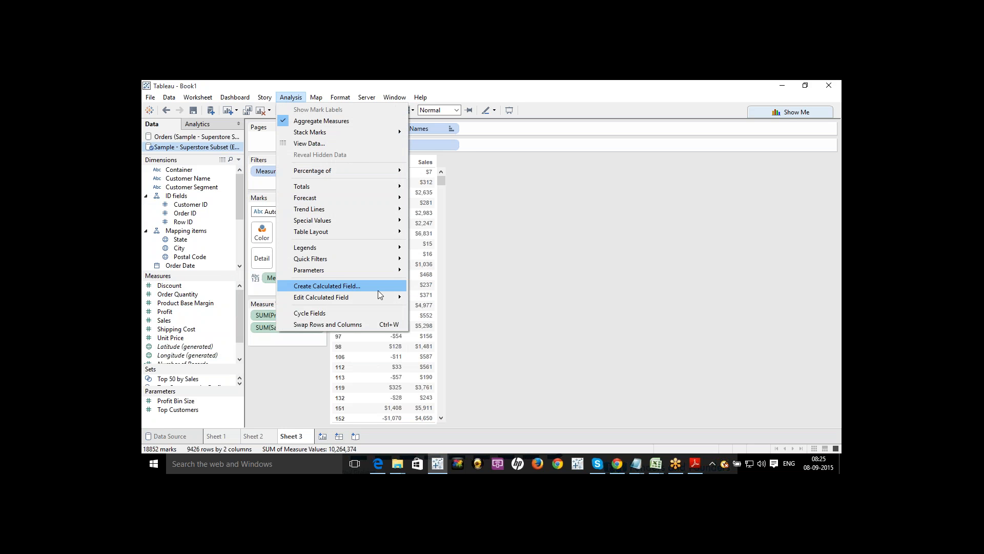
click(513, 271)
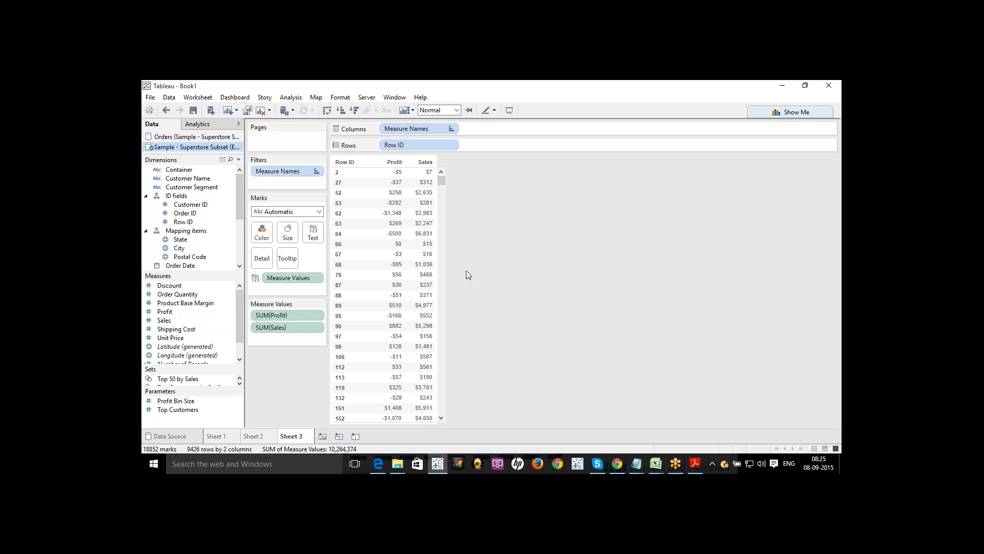
Create a calculated field named "Profit Ratio Wrong" in the Sample - Superstore Subset data source.
click(238, 160)
click(224, 170)
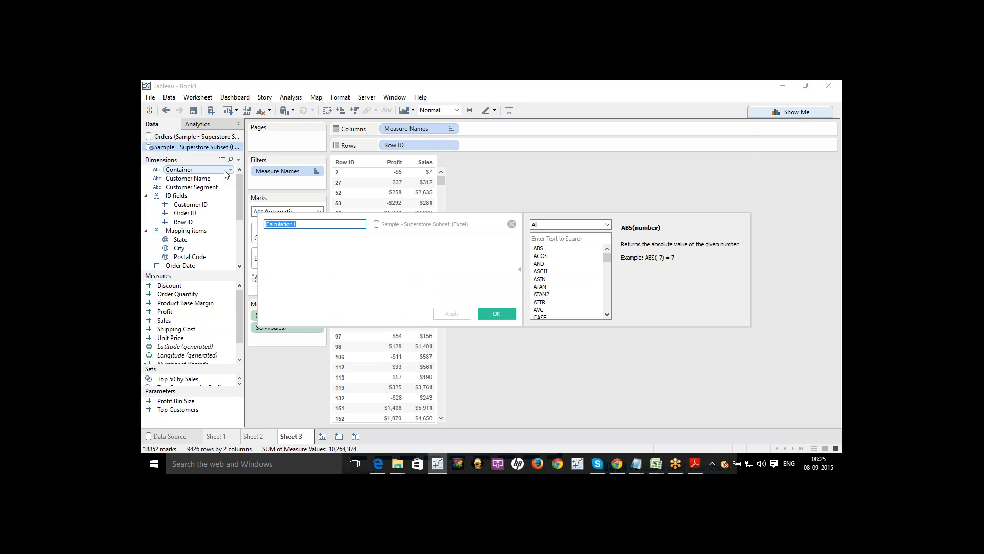
drag(415, 226, 494, 232)
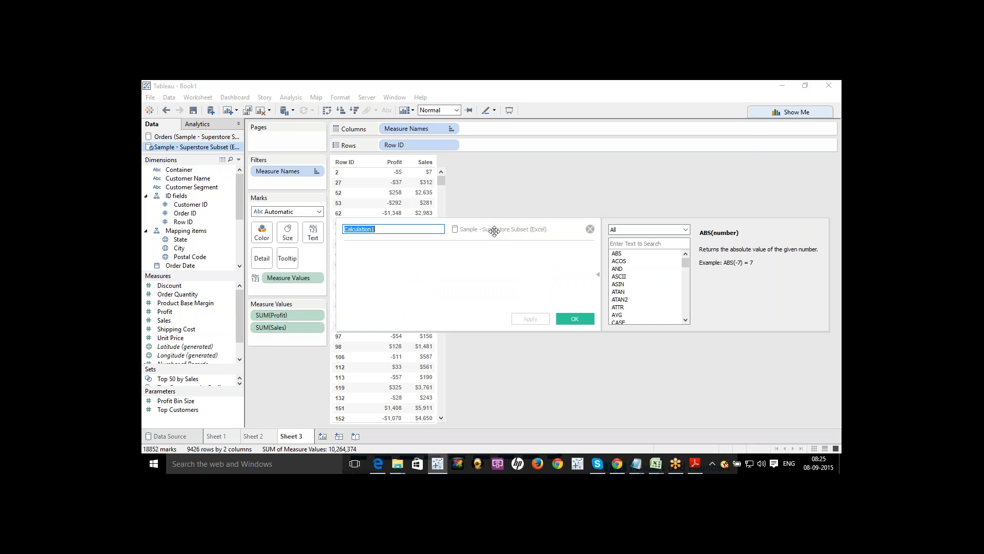
text(Profit RAti)
key(BackSpace)
key(BackSpace)
key(BackSpace)
text(atio Wro)
key(Tab)
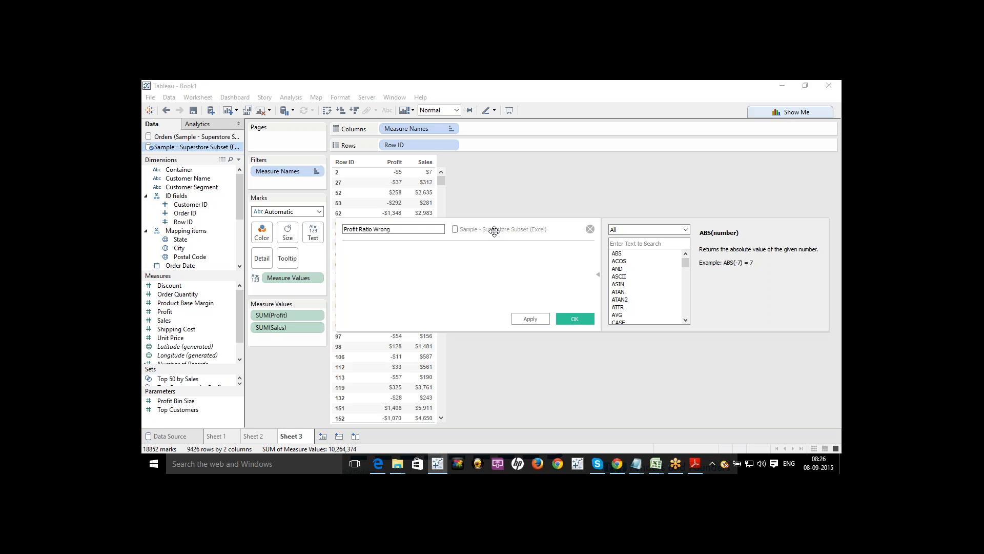
Enter the formula [Profit]/[Sales] for the Profit Ratio Wrong calculated field.
text(Profit)
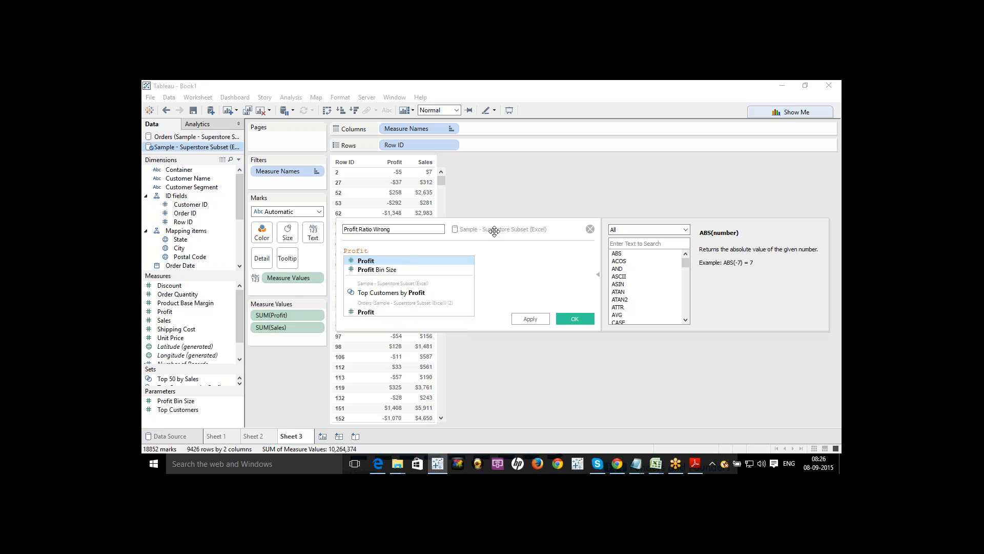
key(Return)
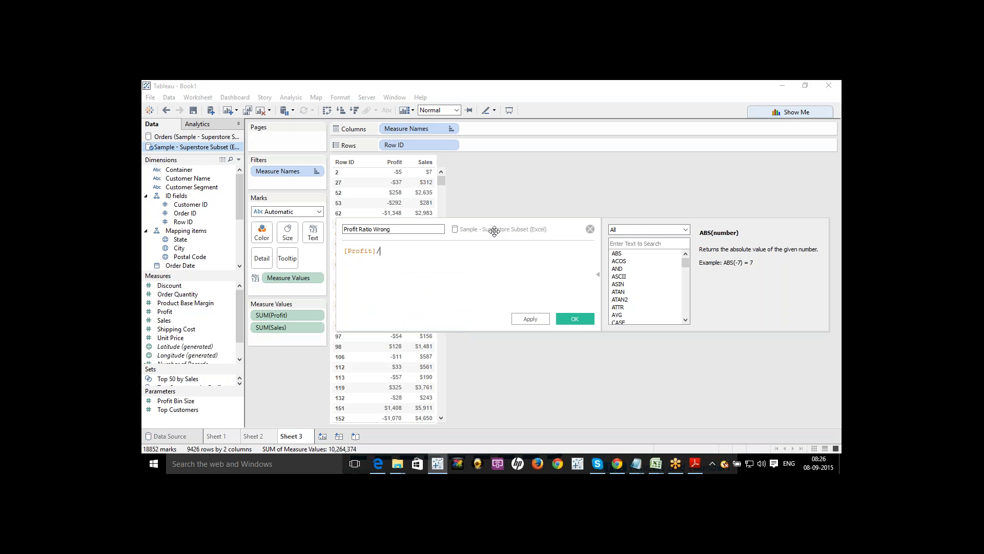
text(/S)
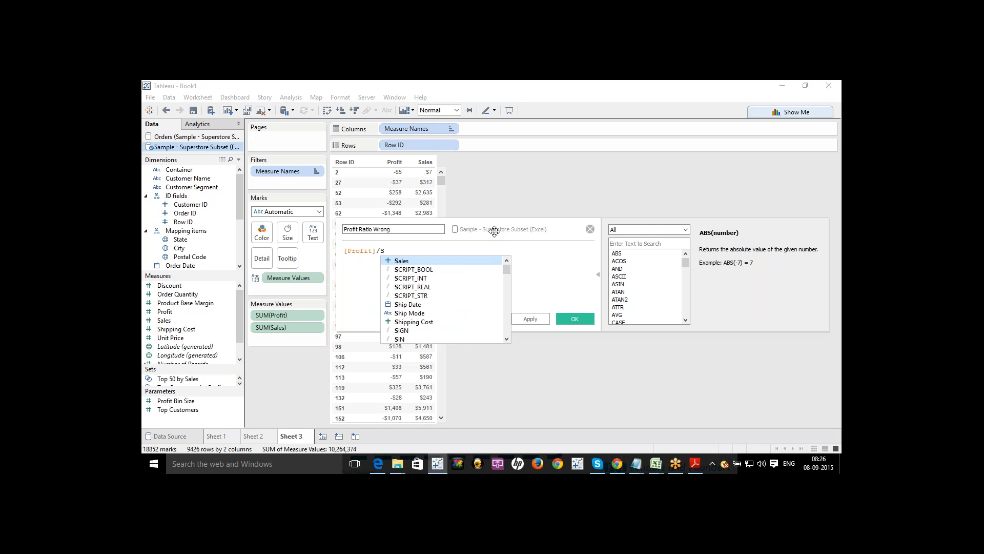
key(Return)
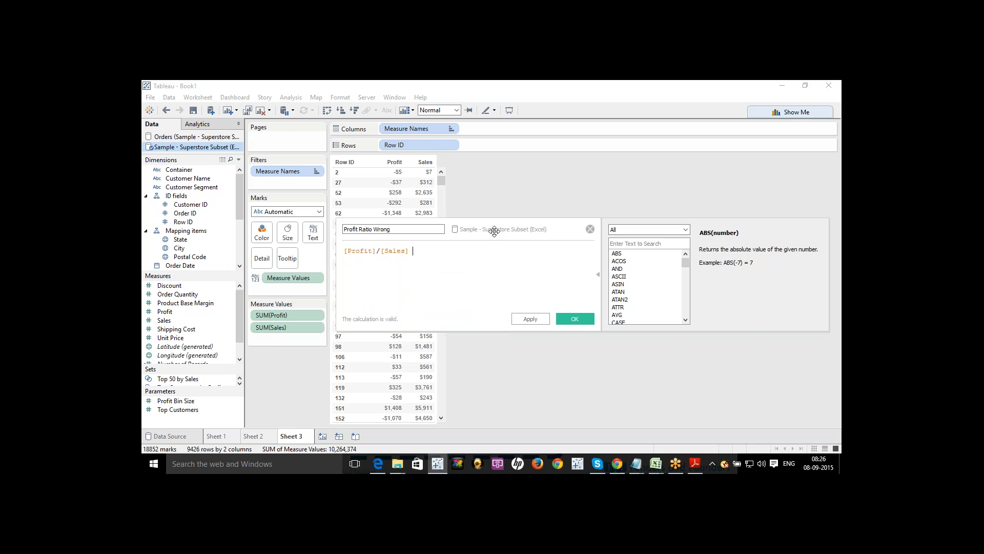
Add the comment "// (Profit/Sales)*100" beneath the Profit Ratio Wrong formula.
key(Return)
text(// Profit/Sales)
click(356, 271)
text(()
text(*100)
drag(345, 268, 447, 270)
click(447, 270)
click(412, 250)
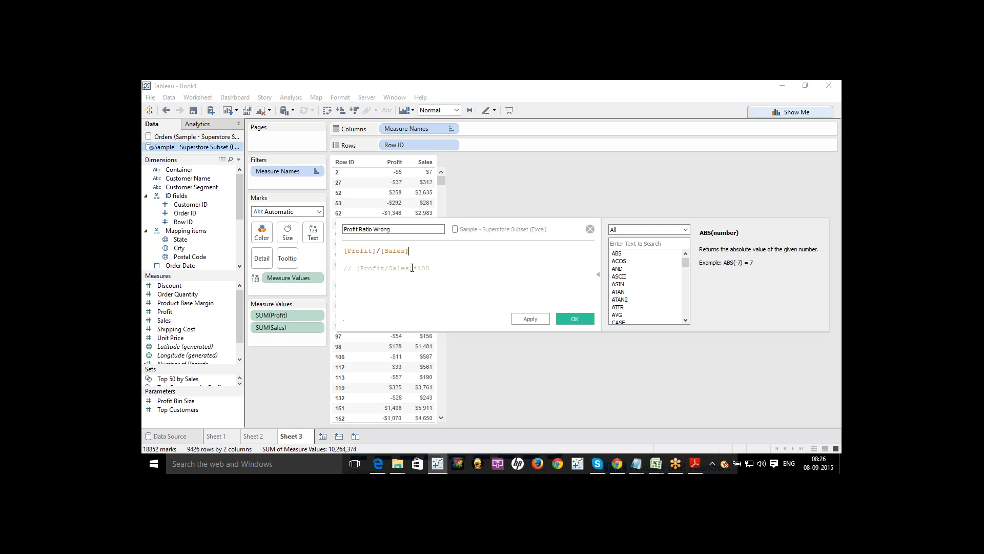
Remove the closing bracket after Sales to demonstrate the formula's error checking, and restore it.
key(BackSpace)
click(562, 280)
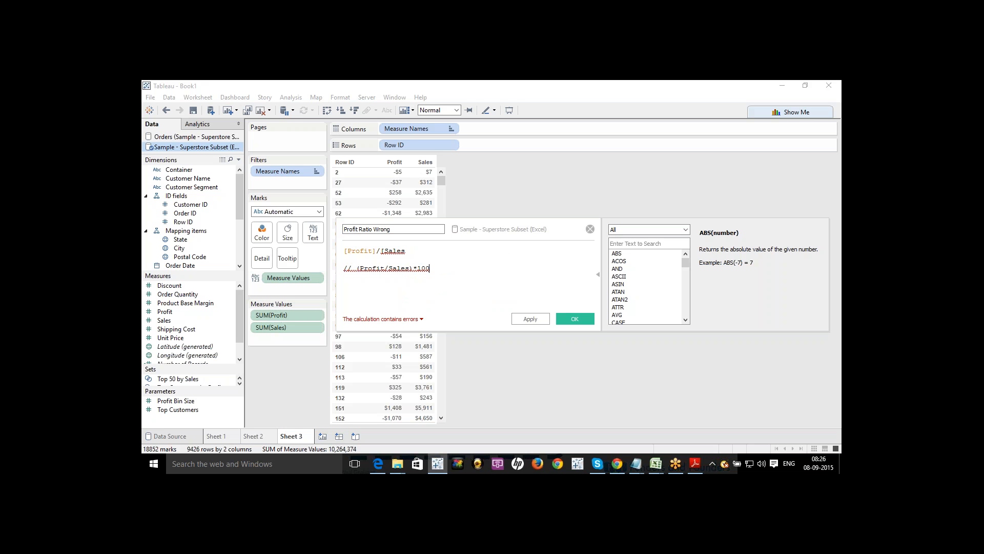
click(406, 251)
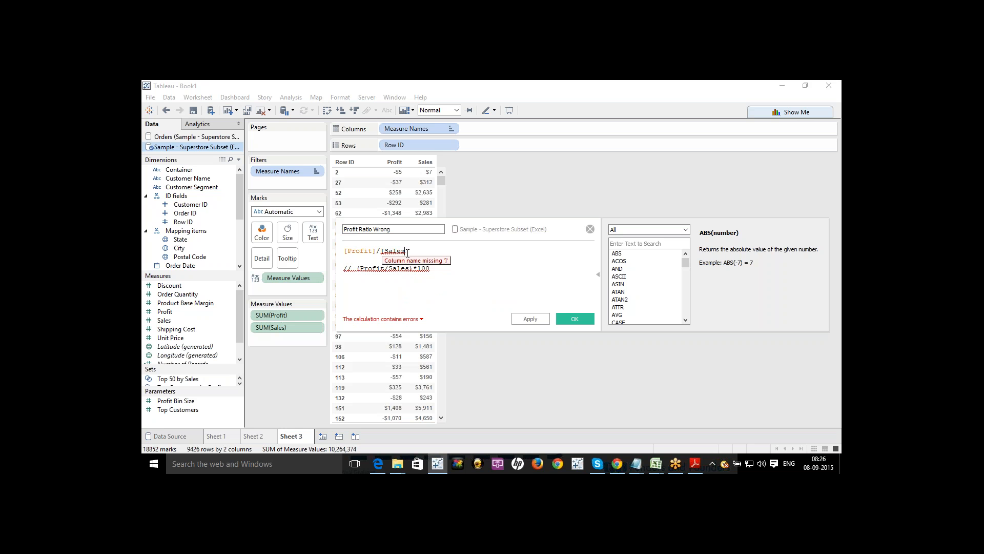
text(])
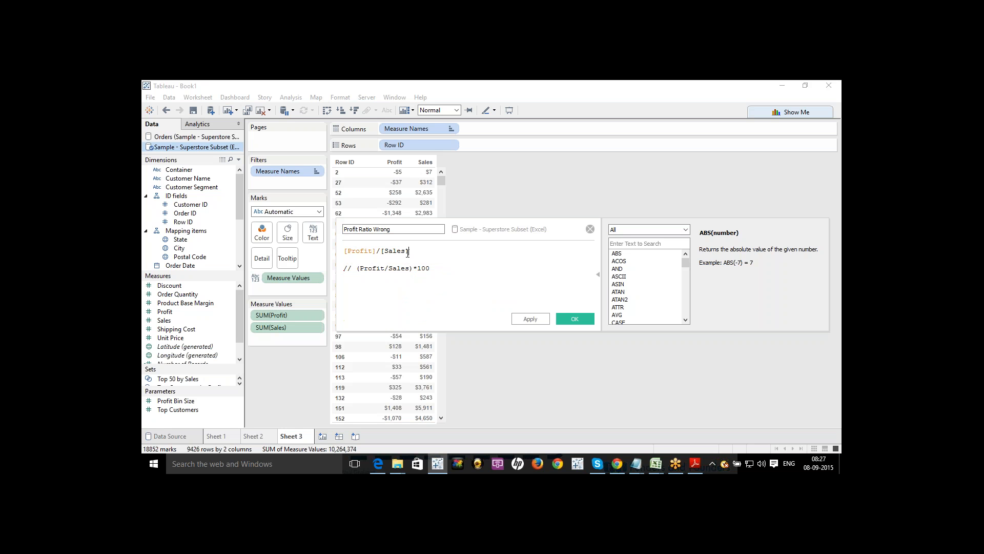
key(BackSpace)
text(])
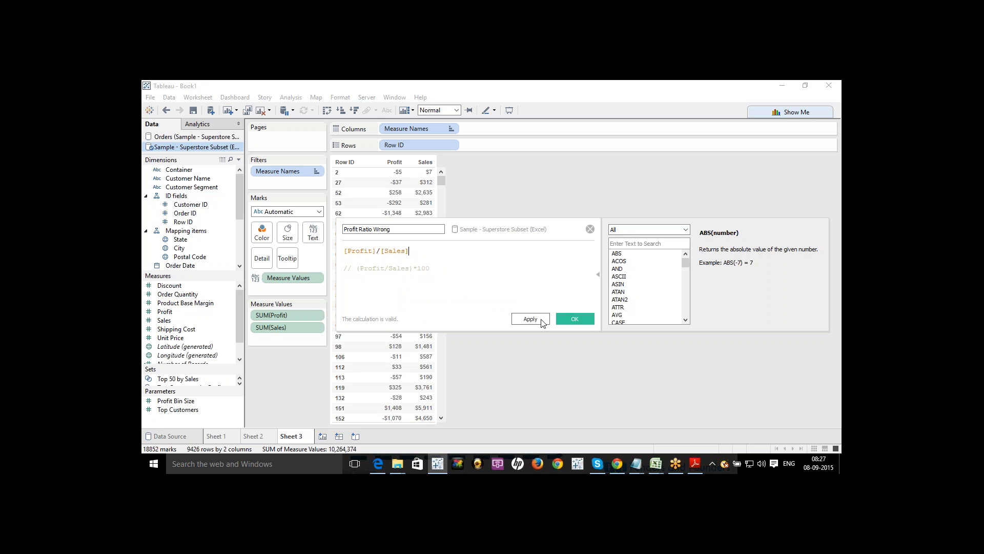
Save the calculated field and set the default number format of Profit Ratio Wrong to Percentage with 0 decimal places.
click(572, 322)
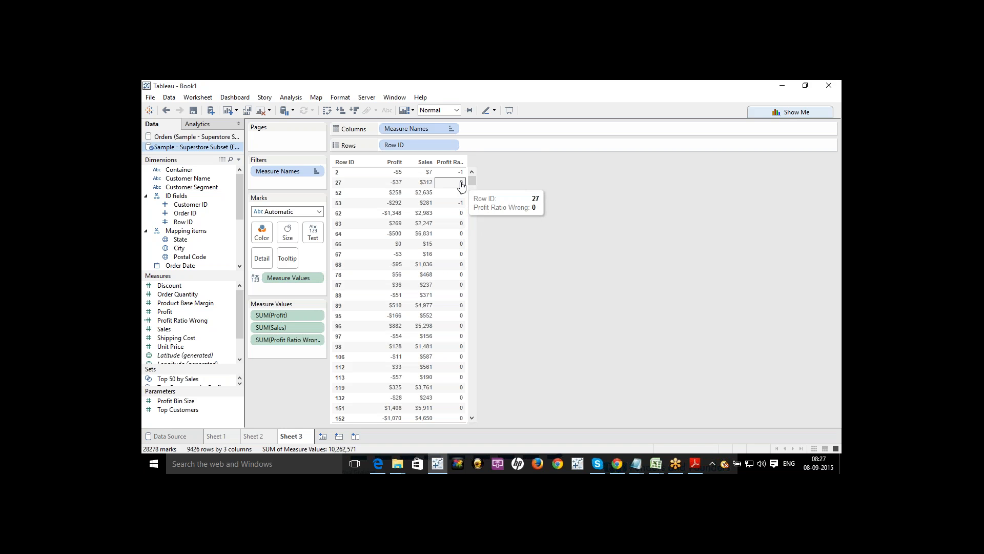
click(231, 322)
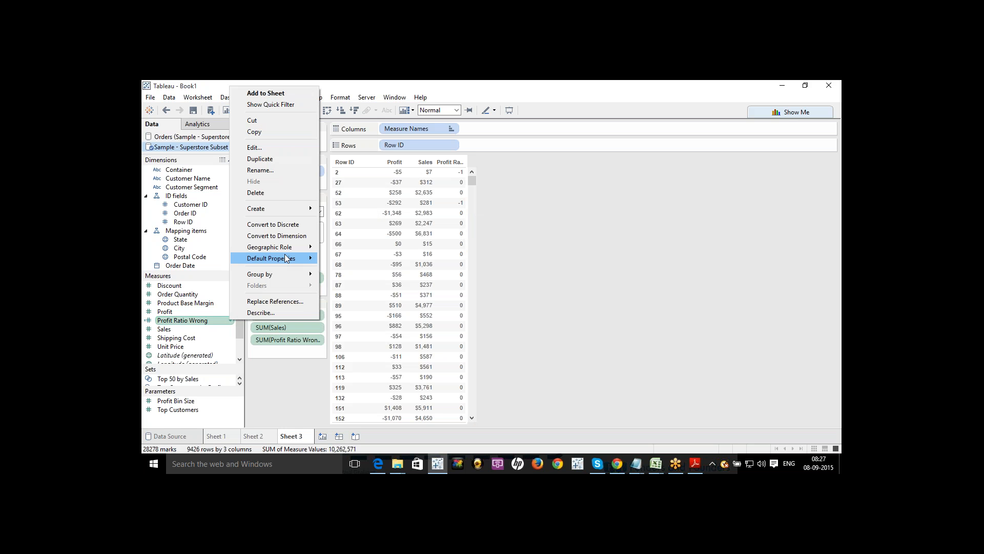
mouse_move(314, 259)
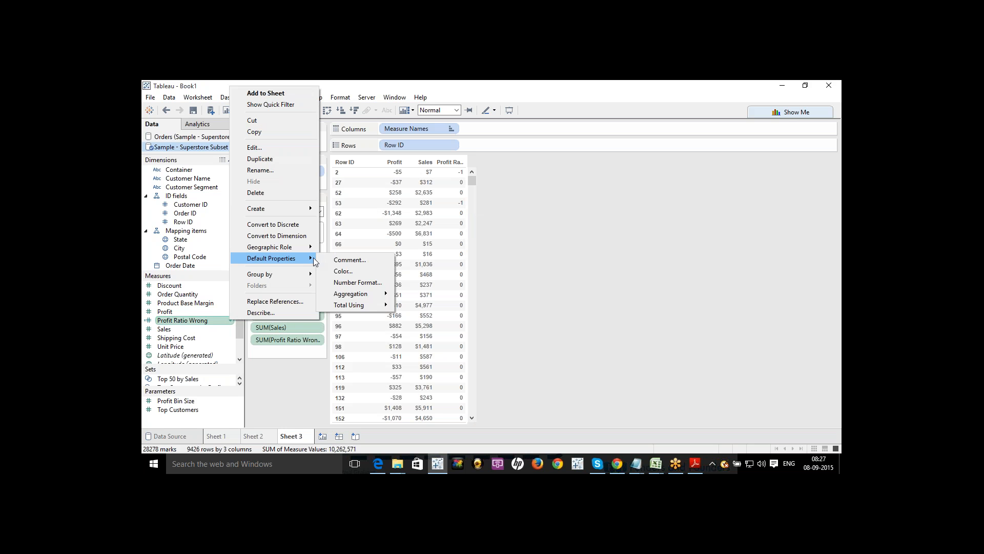
click(345, 285)
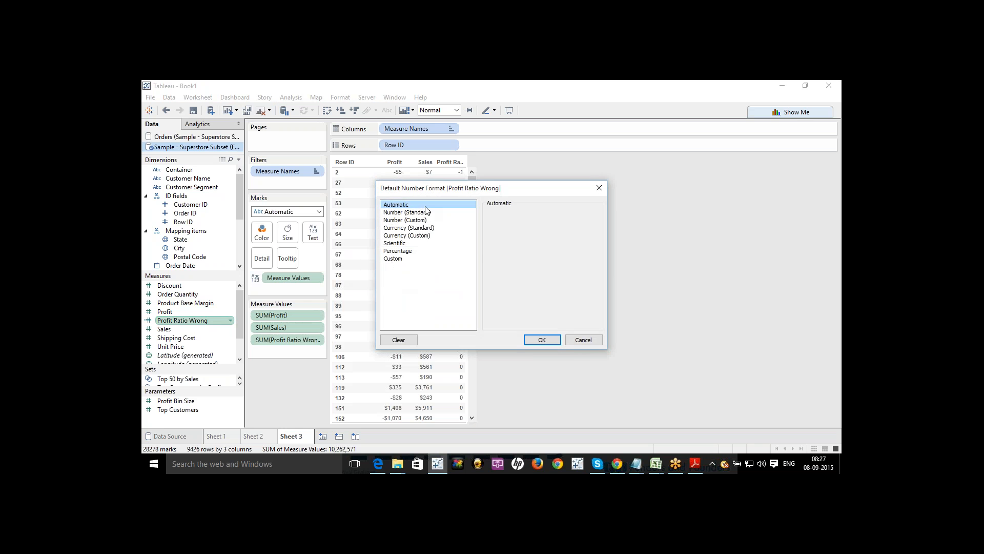
click(422, 253)
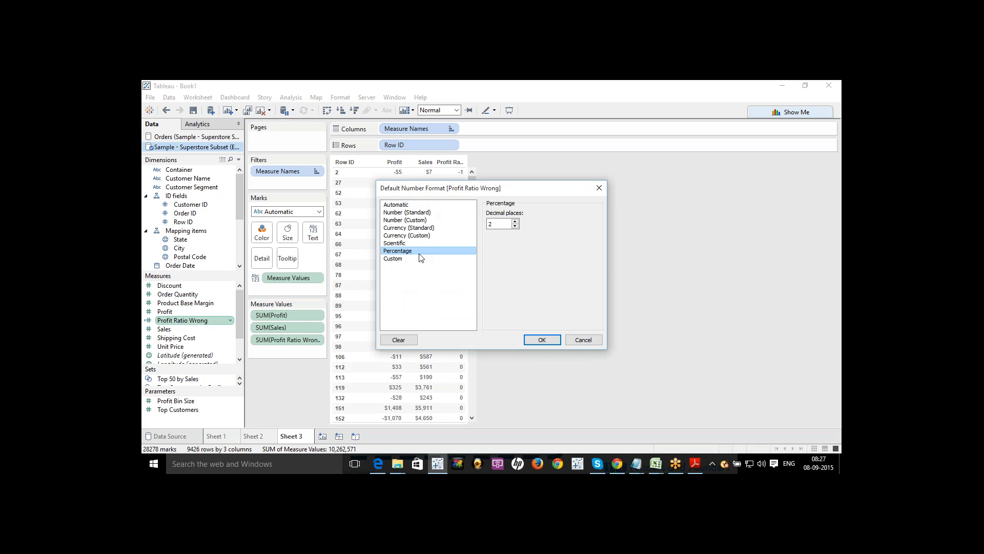
click(515, 227)
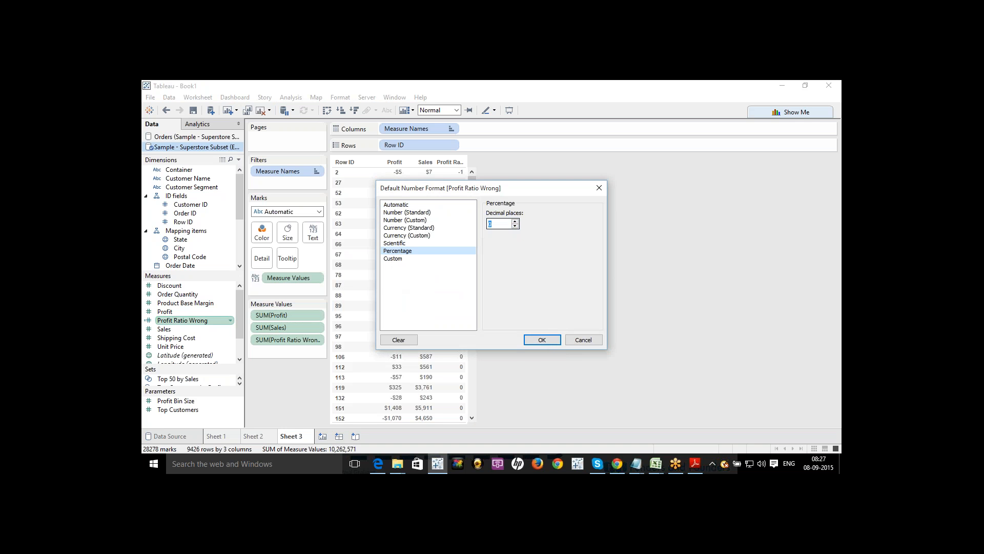
click(539, 341)
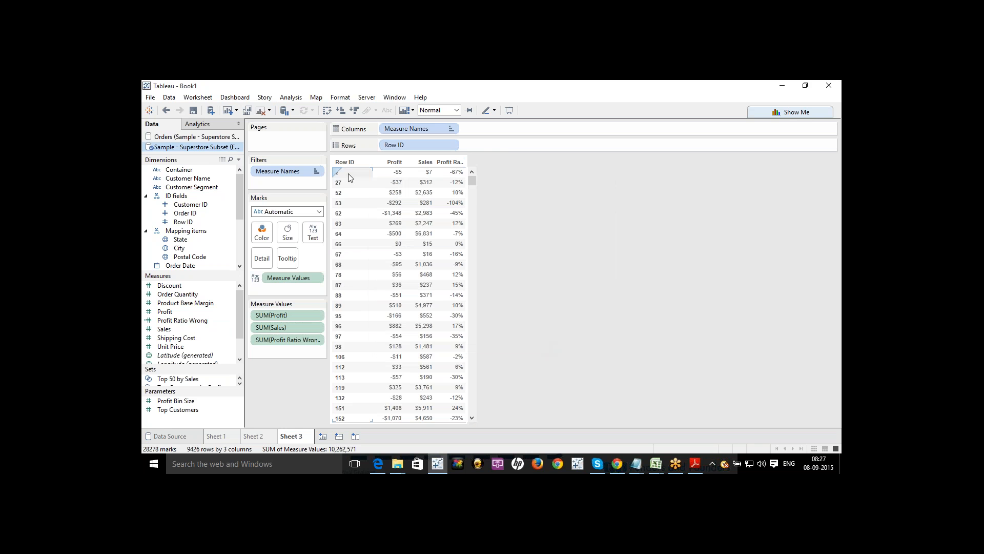
Create a new worksheet listing Sales, Profit and Profit Ratio Wrong by Category.
mouse_move(459, 178)
mouse_move(422, 183)
click(322, 436)
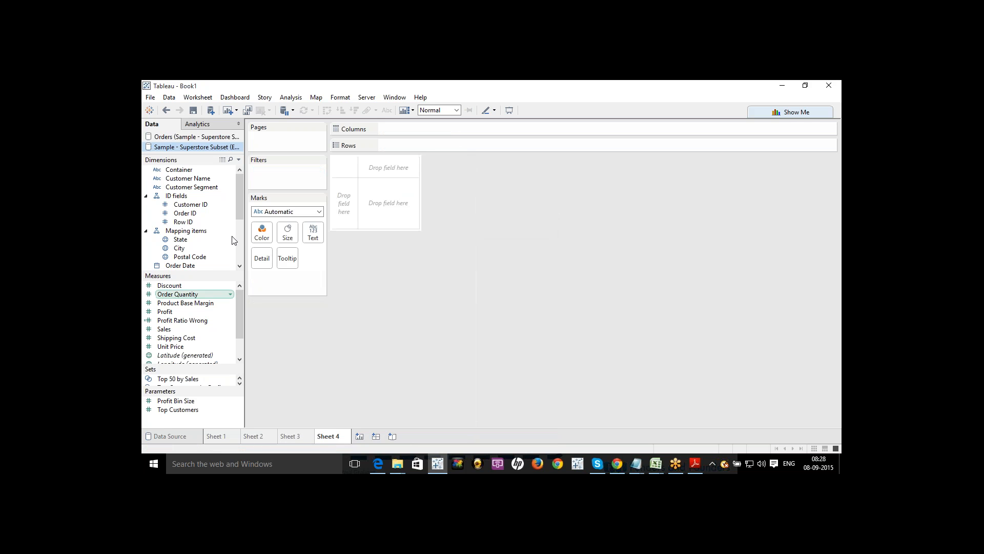
drag(240, 211, 241, 229)
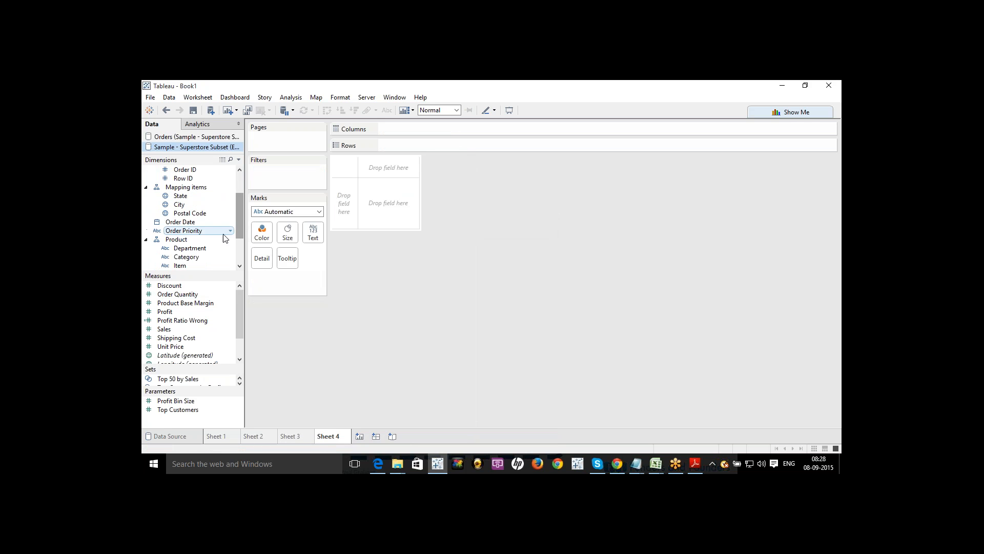
double_click(200, 257)
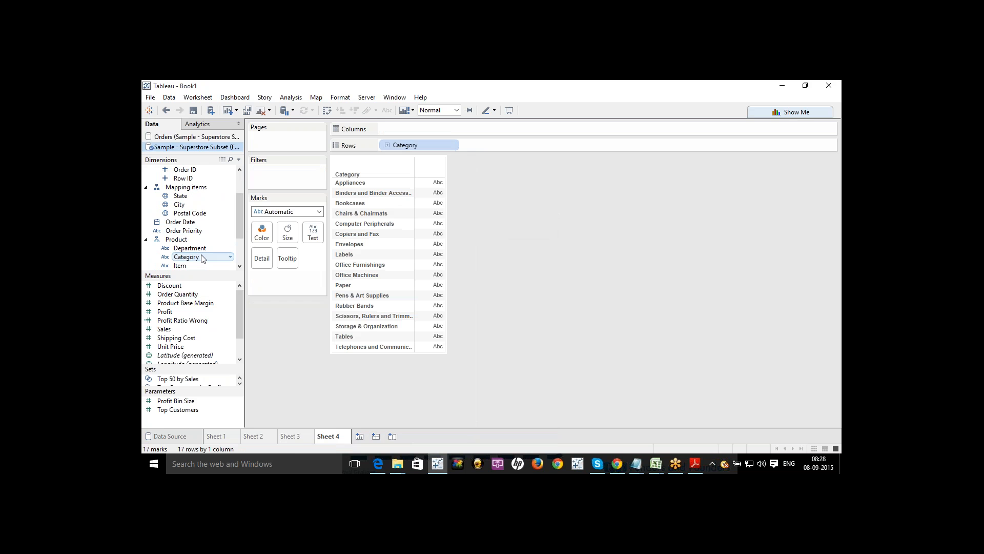
double_click(168, 330)
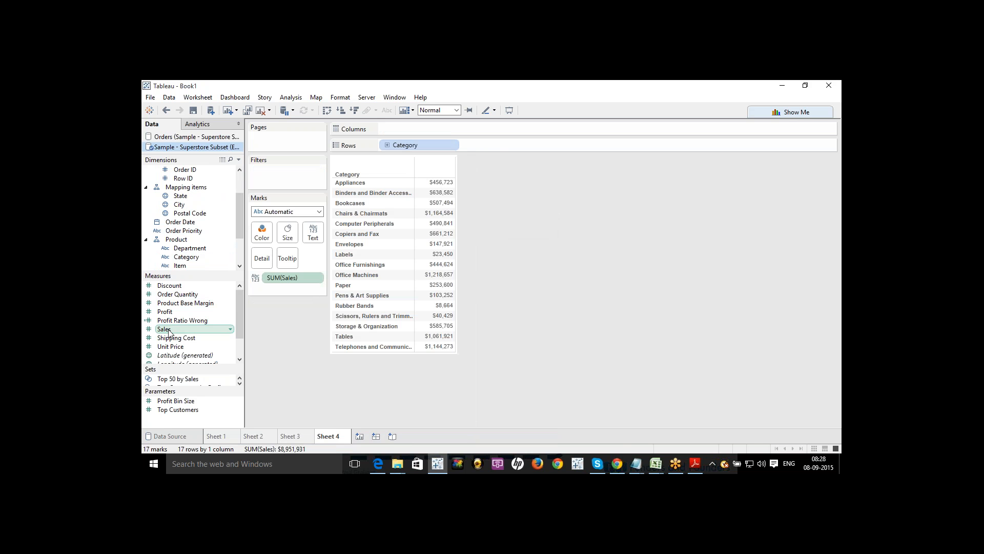
double_click(167, 315)
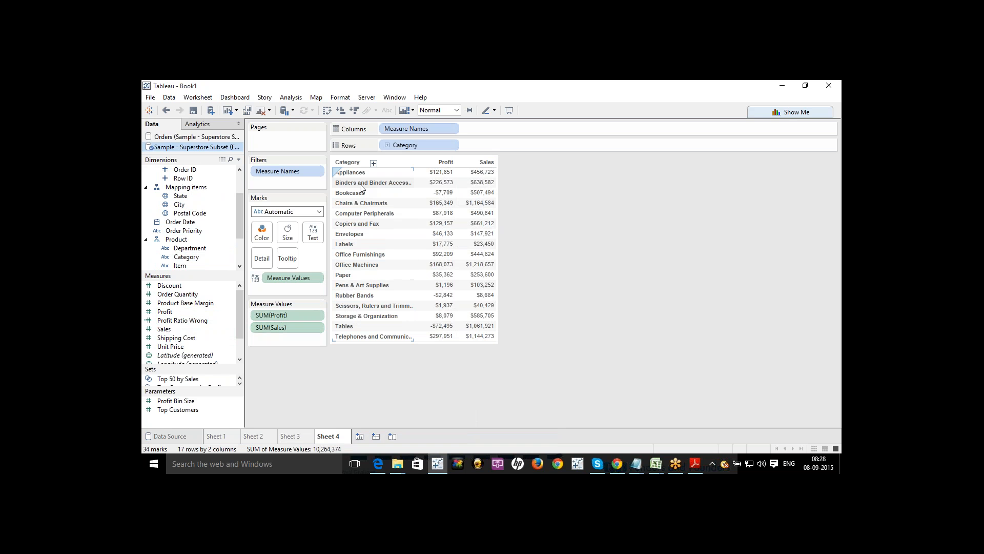
double_click(192, 321)
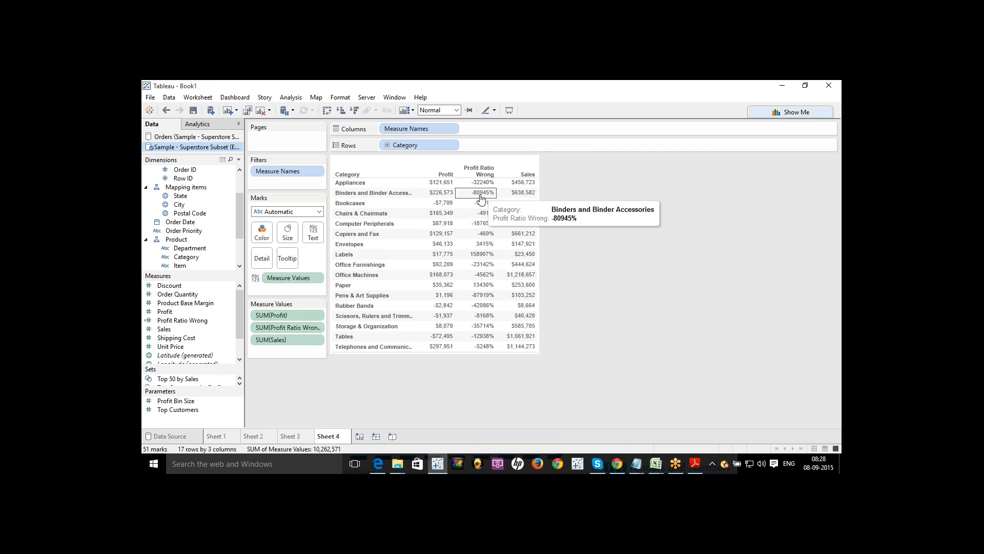
Compare the Profit Ratio Wrong values per Category on Sheet 4 with those per Row ID on Sheet 3.
mouse_move(481, 211)
mouse_move(481, 185)
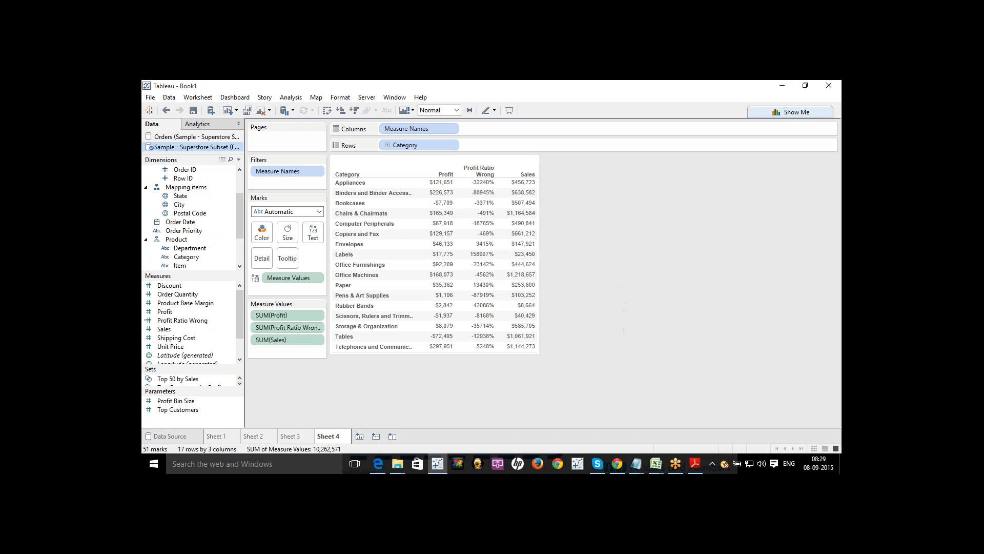
click(290, 436)
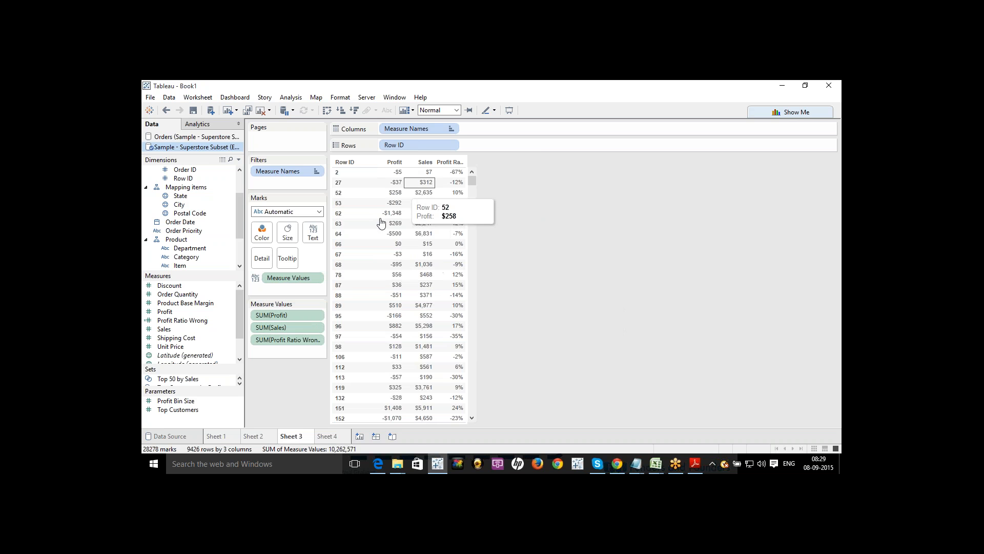
click(341, 435)
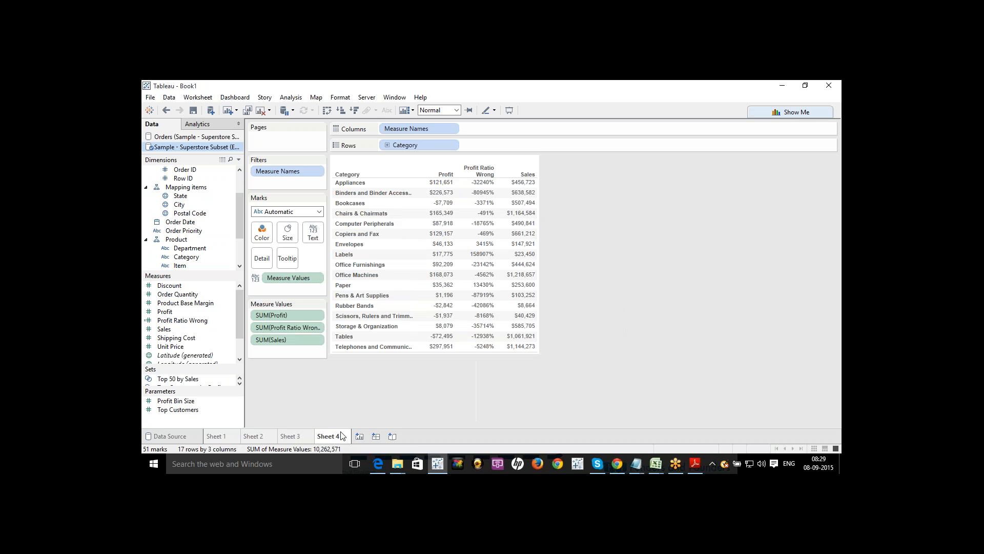
click(289, 436)
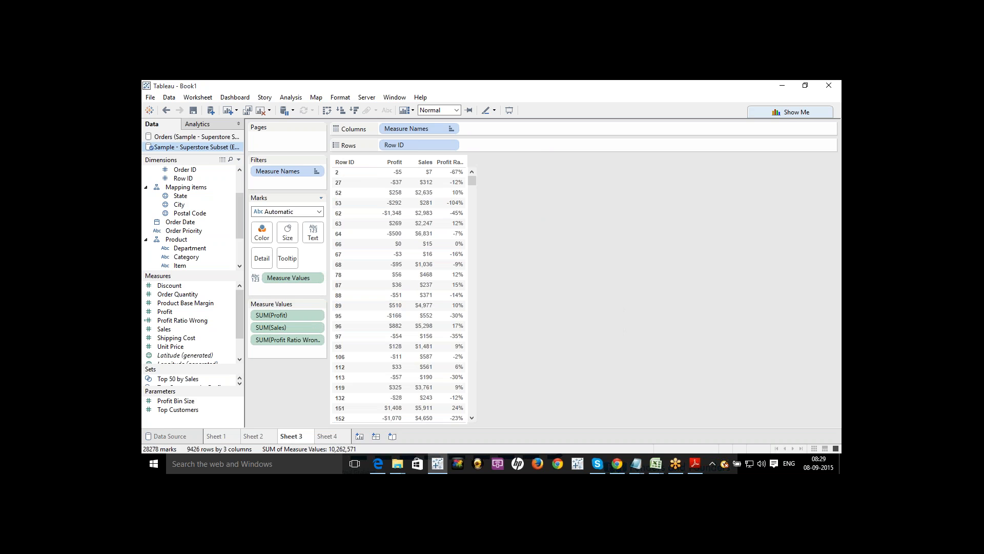
click(322, 436)
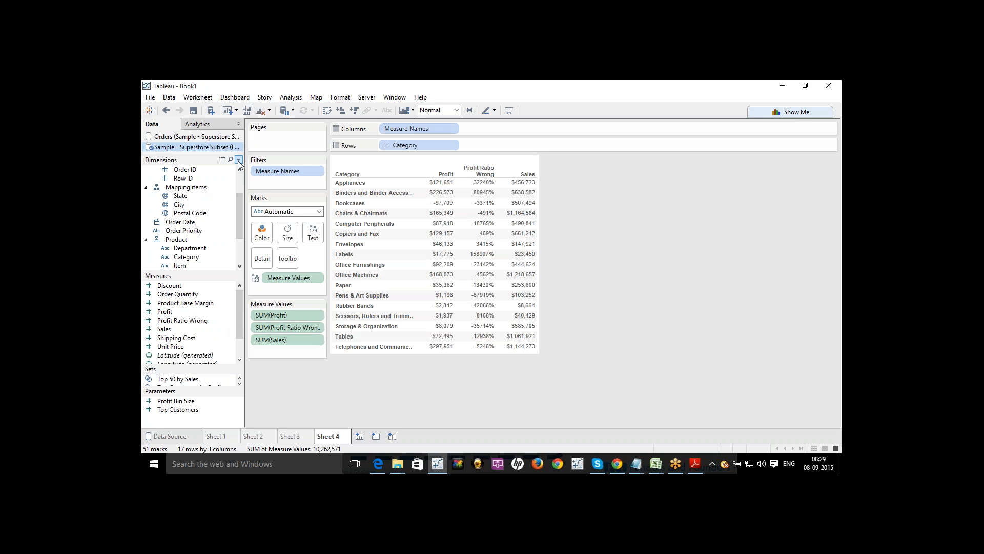
Create a calculated field named "Profit Ratio Correct" in the Sample - Superstore Subset data source.
click(237, 161)
key(Escape)
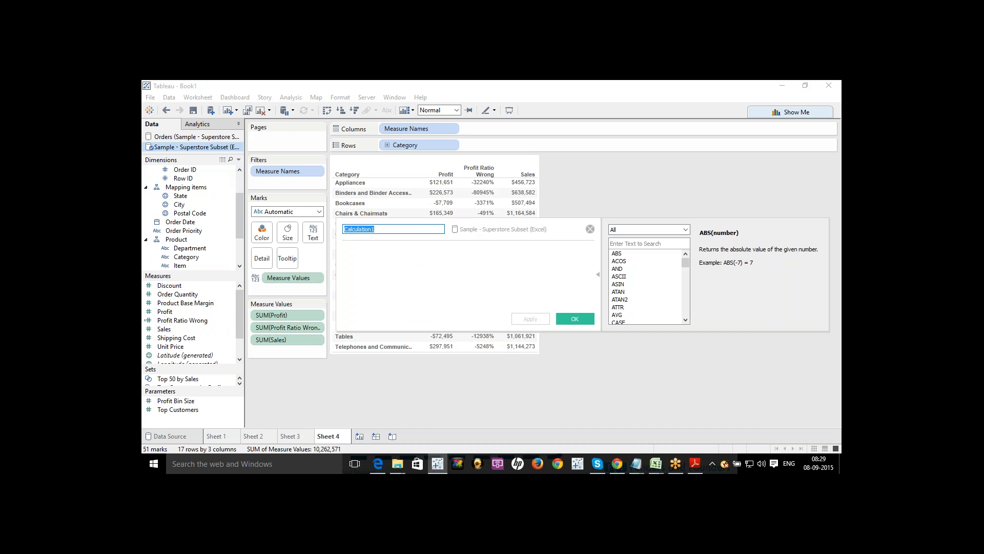
text(Profit Ratio Correct)
key(Tab)
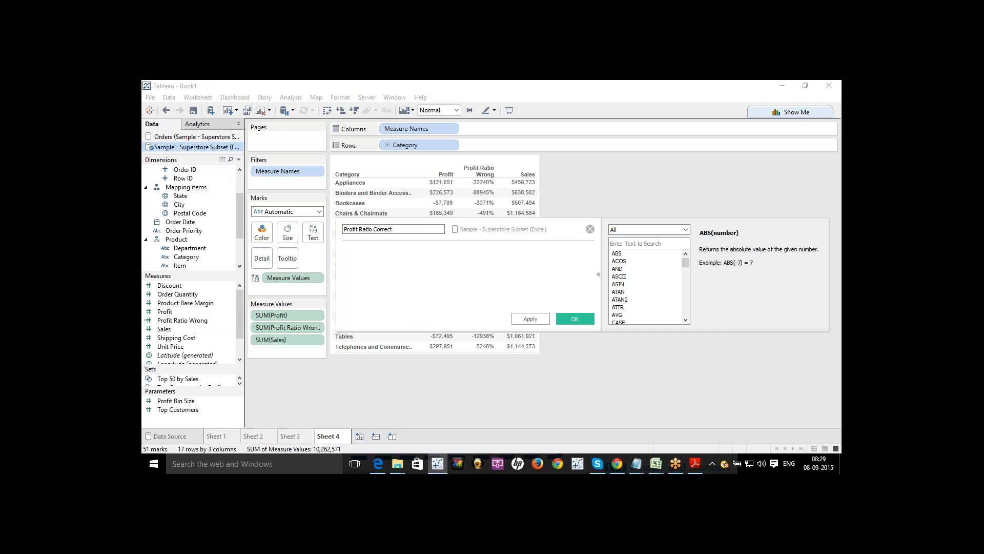
Enter the formula SUM([Profit])/SUM([Sales]) for the Profit Ratio Correct calculated field.
text(Su)
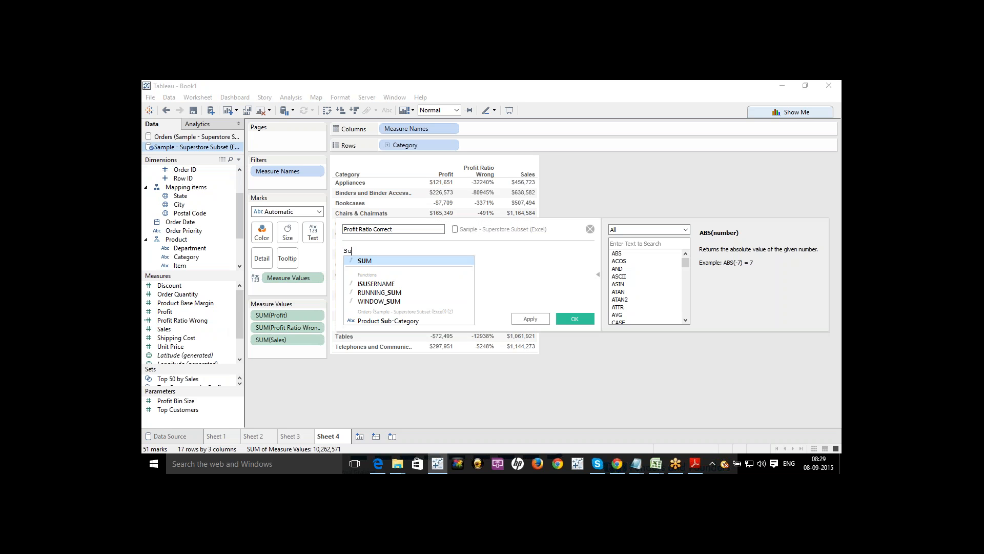
key(Return)
text(Profi)
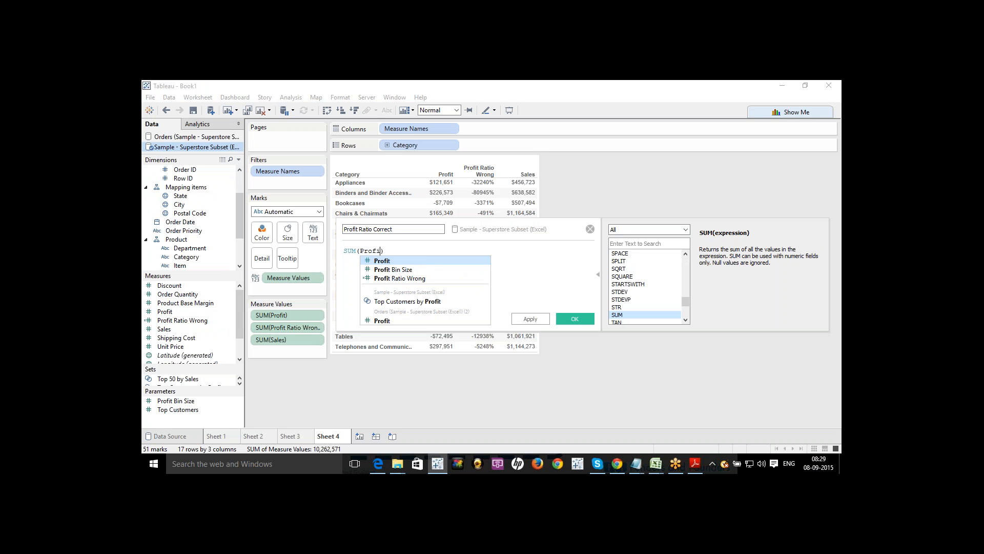
key(Return)
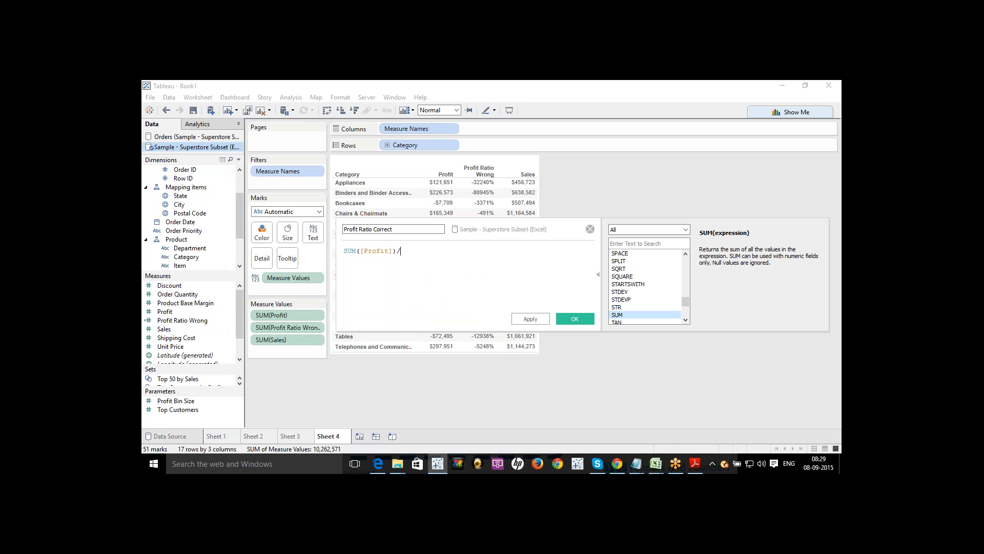
text(/SU)
key(Return)
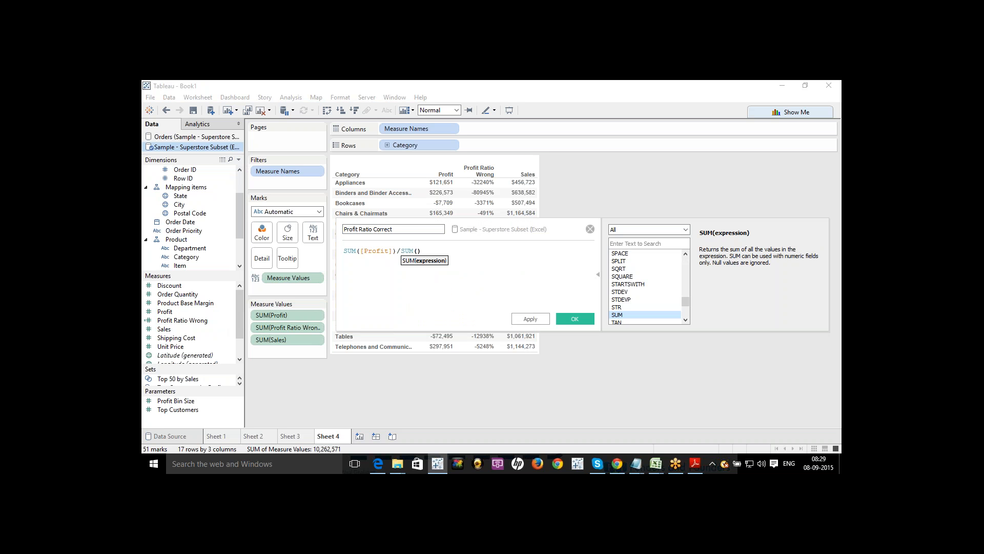
text(Sal)
key(Return)
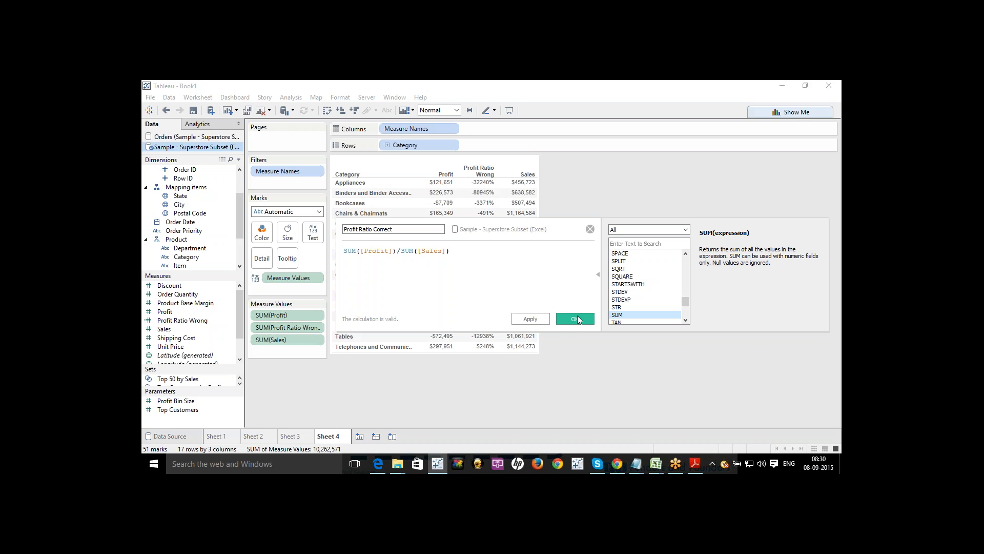
Return to the Row ID table on Sheet 3 and save the Profit Ratio Correct calculated field.
click(261, 436)
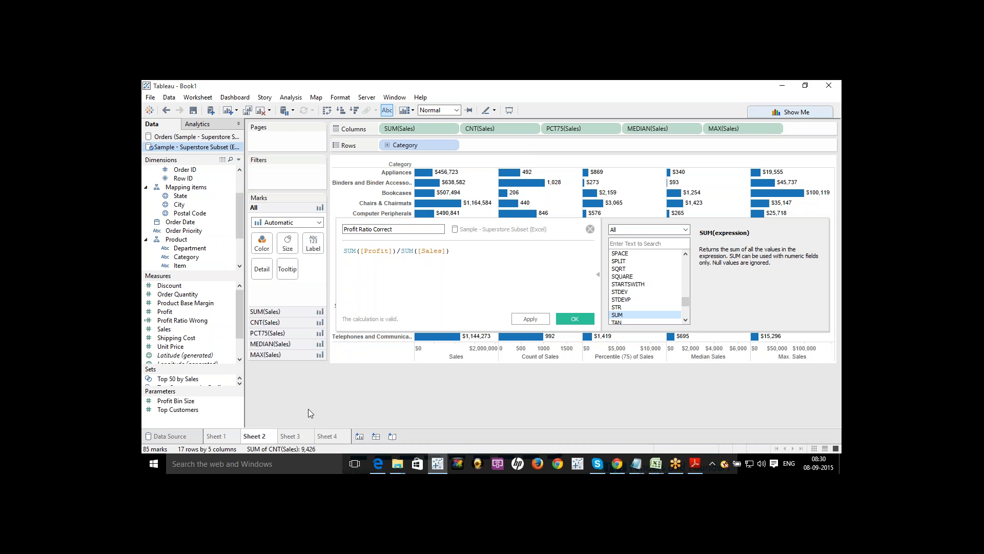
click(297, 437)
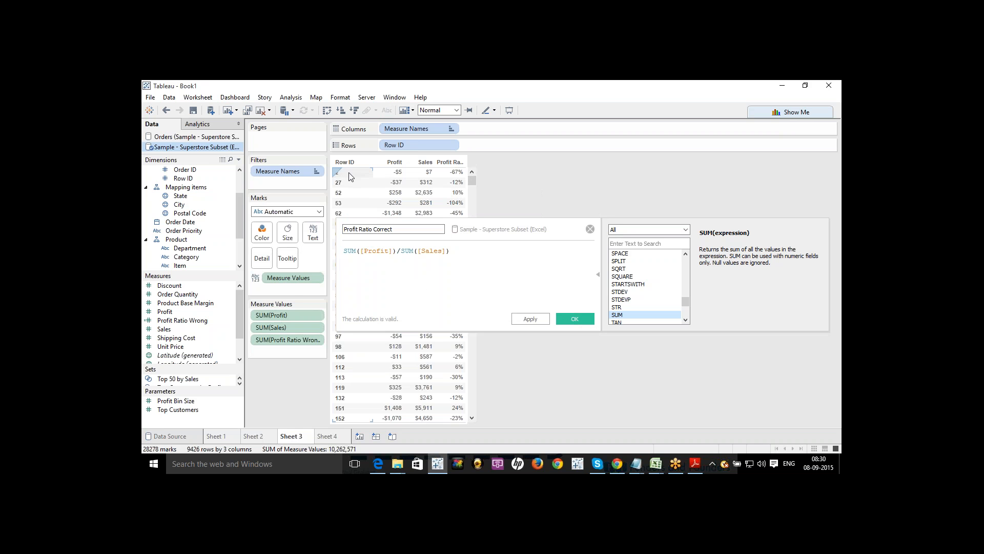
click(568, 320)
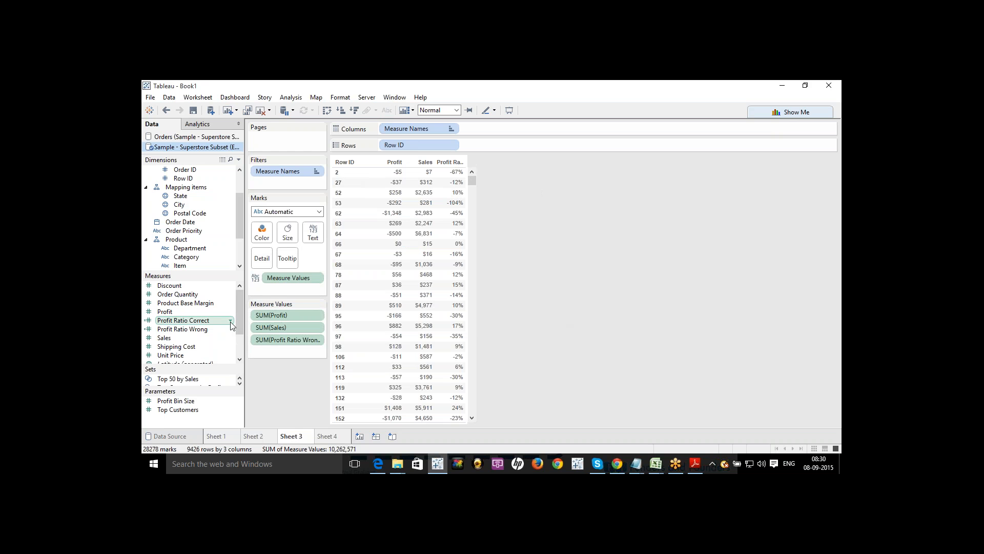
Set the default number format of Profit Ratio Correct to Percentage with 0 decimal places.
click(231, 321)
mouse_move(303, 261)
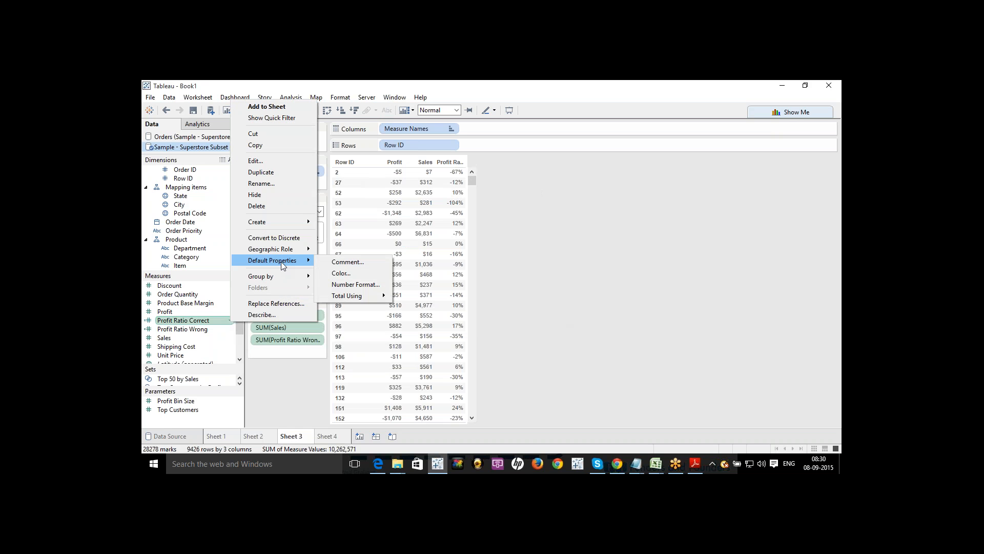
click(355, 284)
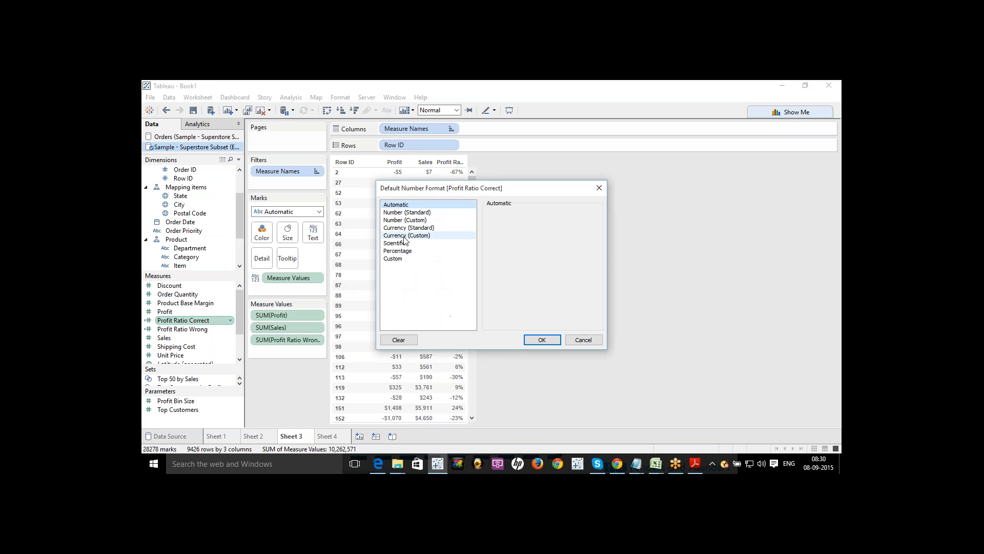
click(405, 250)
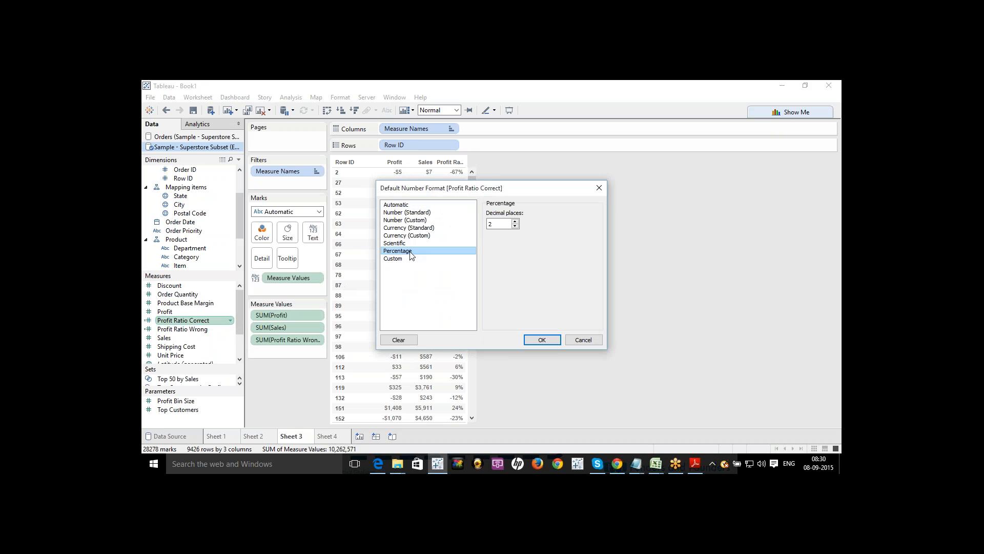
click(515, 226)
click(536, 339)
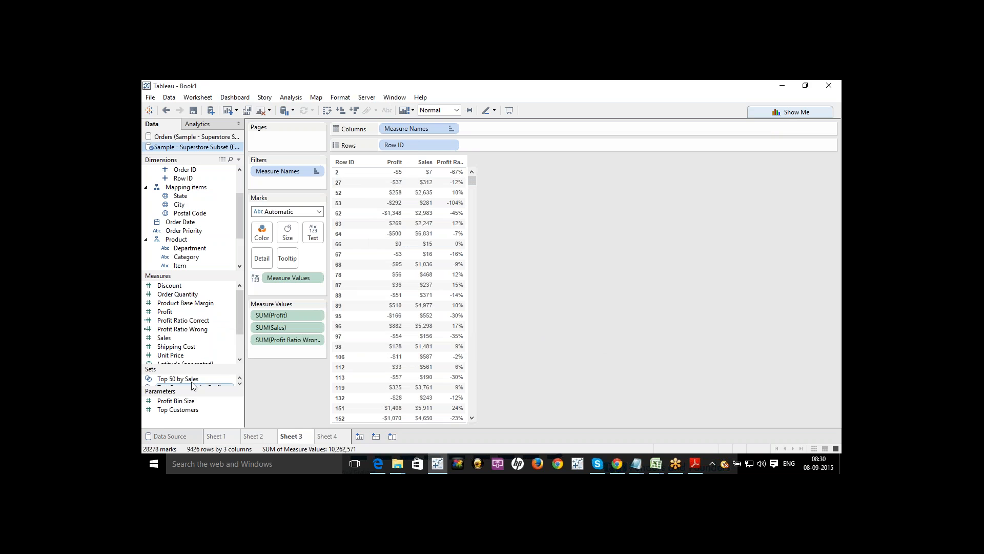
Add Profit Ratio Correct to the Row ID table on Sheet 3 and to the Category table on Sheet 4.
double_click(186, 323)
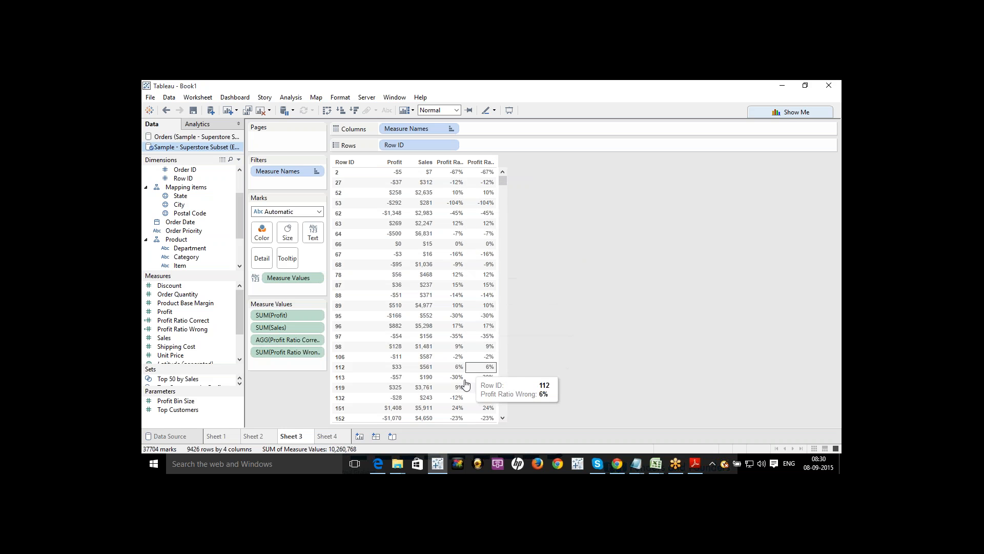
click(329, 438)
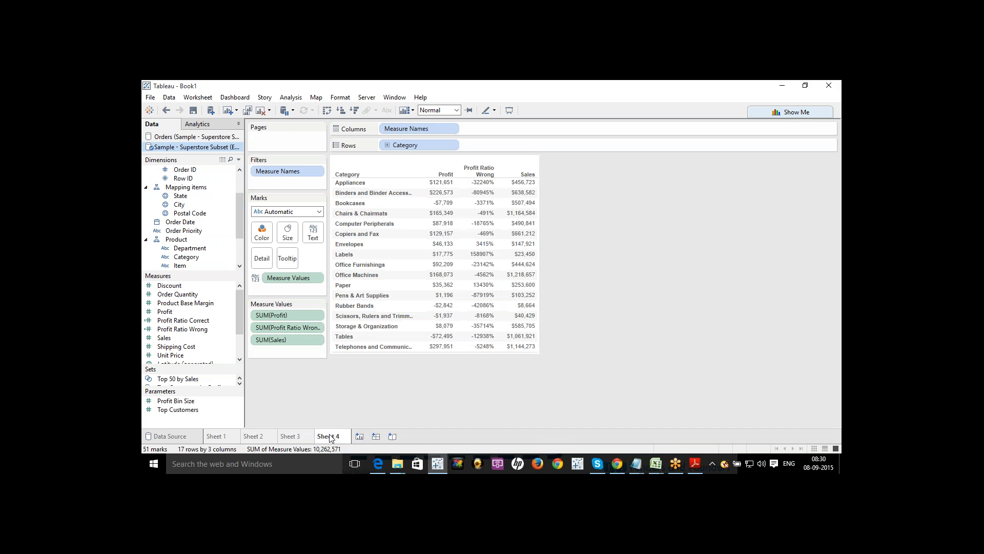
double_click(183, 321)
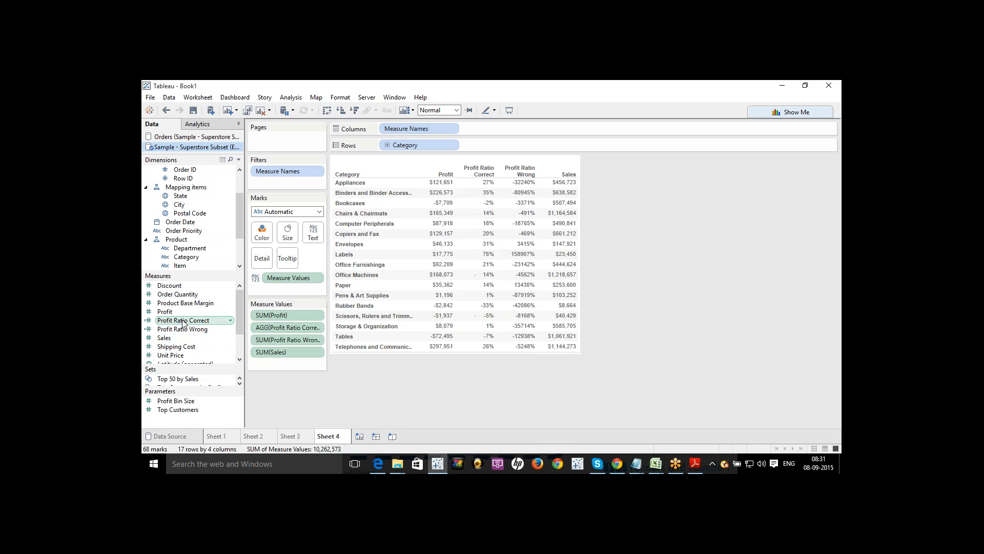
mouse_move(482, 188)
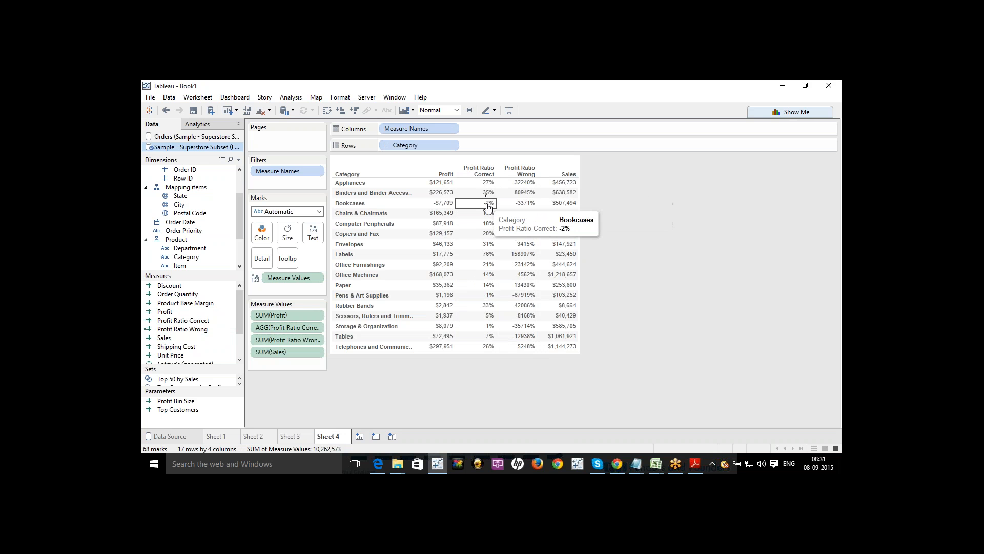
mouse_move(493, 219)
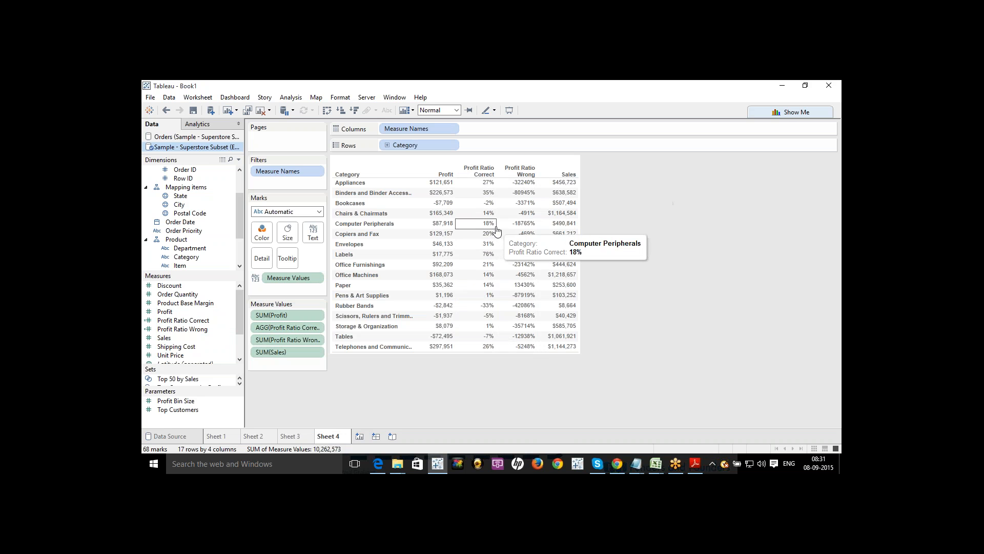
mouse_move(495, 288)
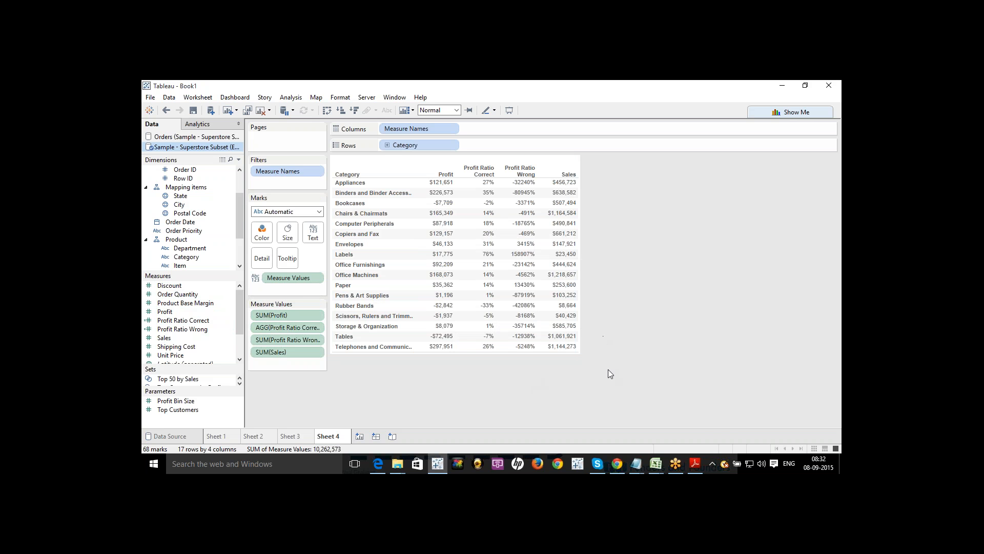
click(680, 467)
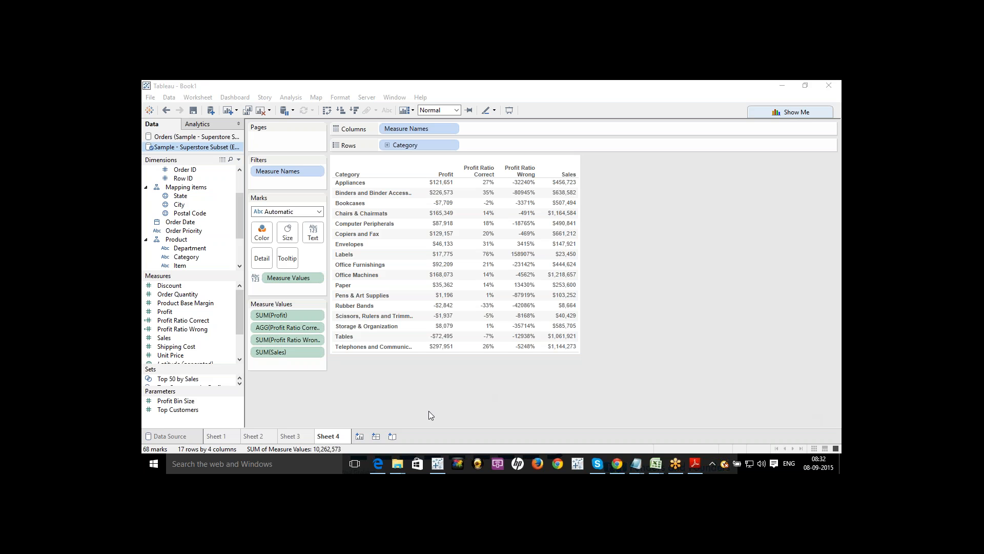
Create a new worksheet charting Sales by Row ID, with all Row ID members added to the rows.
click(360, 436)
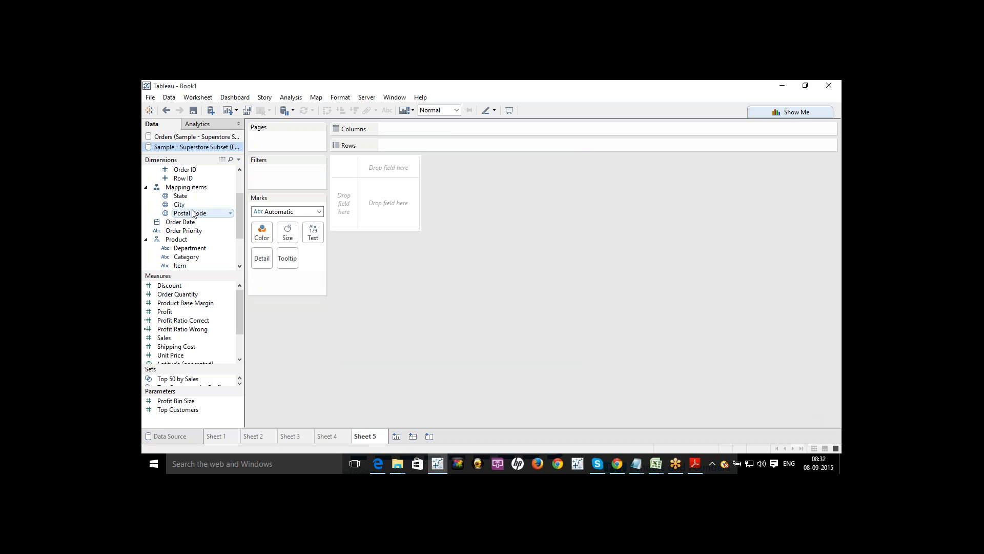
drag(241, 205, 408, 146)
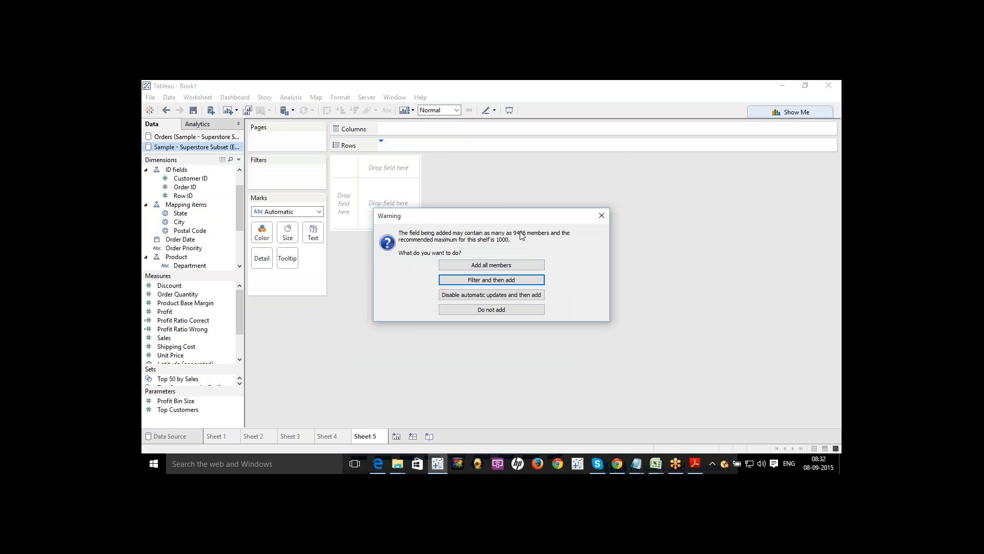
click(495, 266)
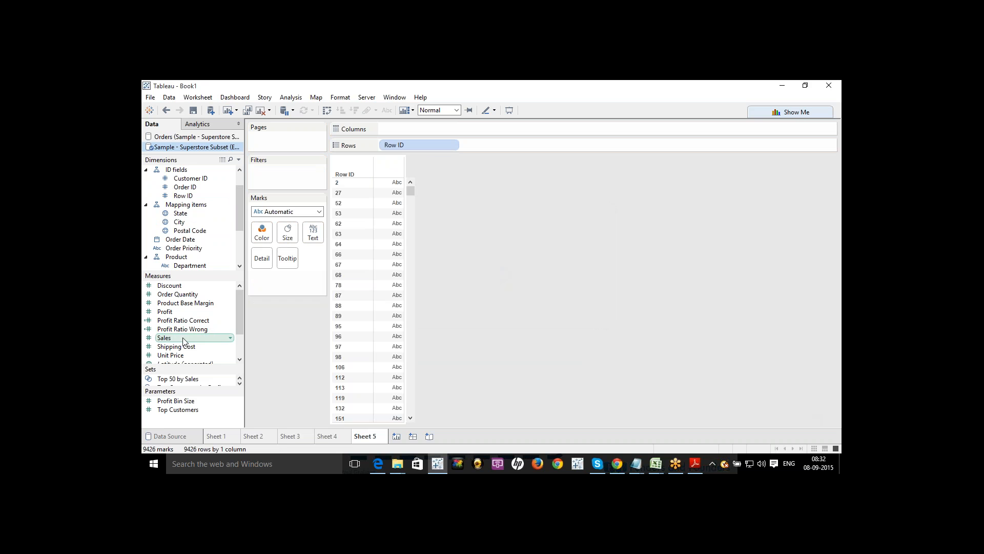
drag(184, 341, 419, 125)
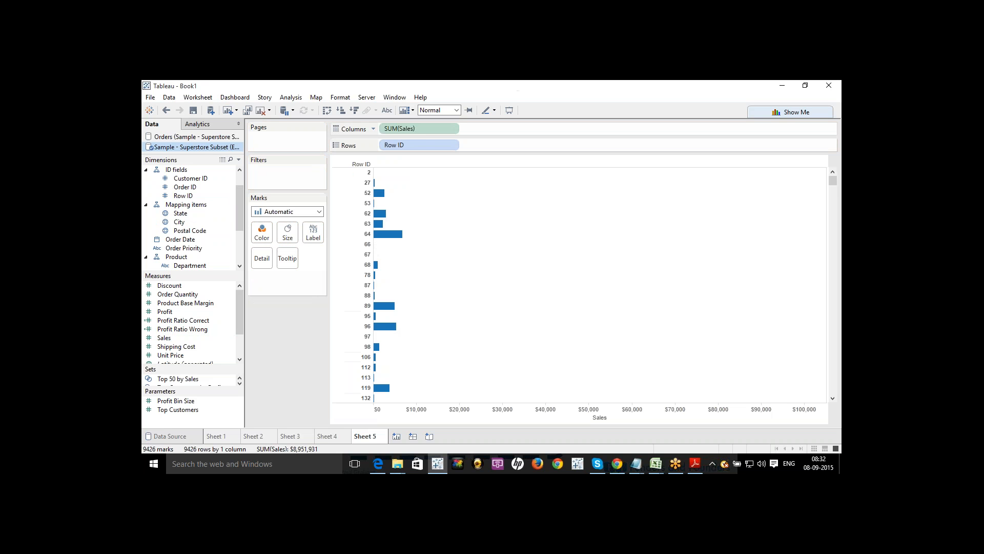
Sort the Row IDs by descending Sales and show SUM(Sales) as text values instead of bars.
click(600, 163)
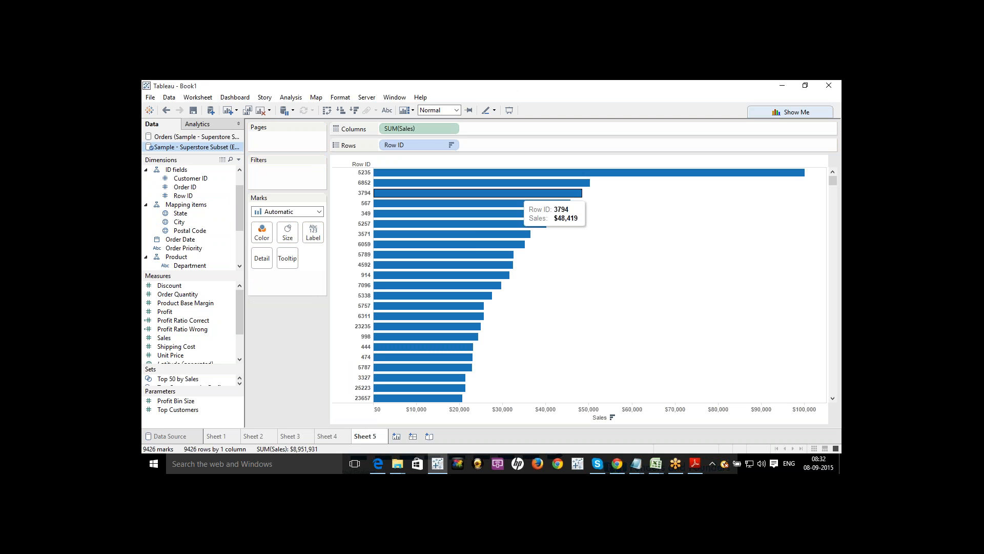
mouse_move(415, 186)
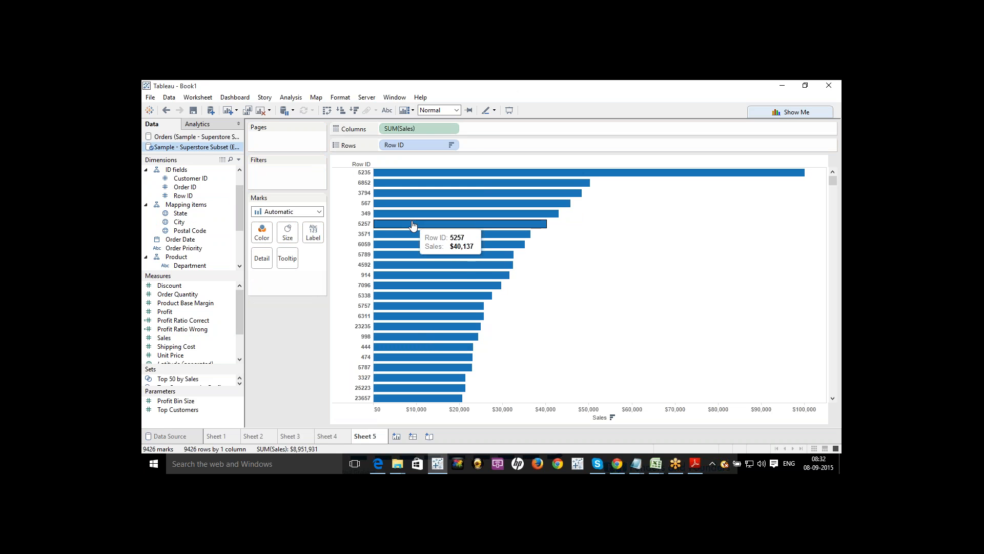
drag(442, 129, 315, 234)
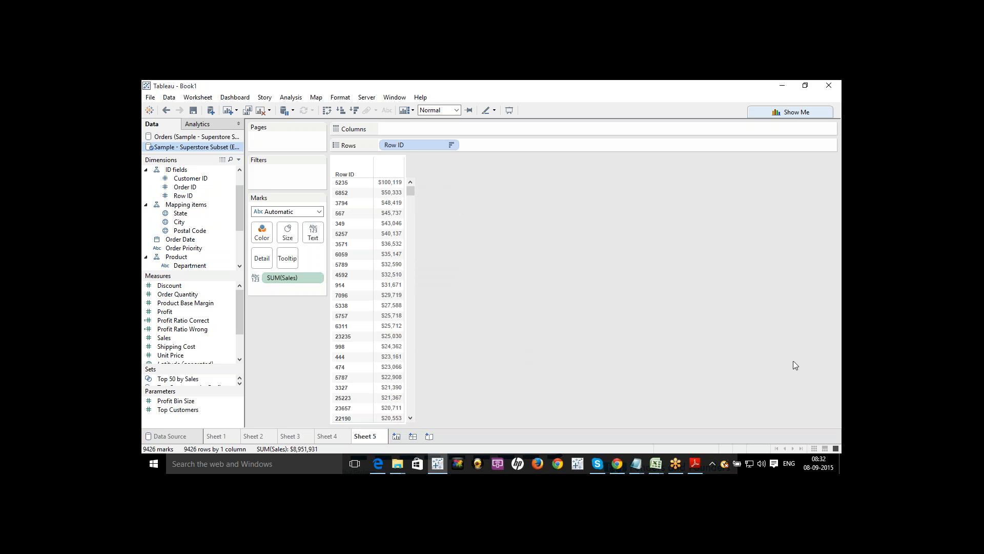
click(795, 419)
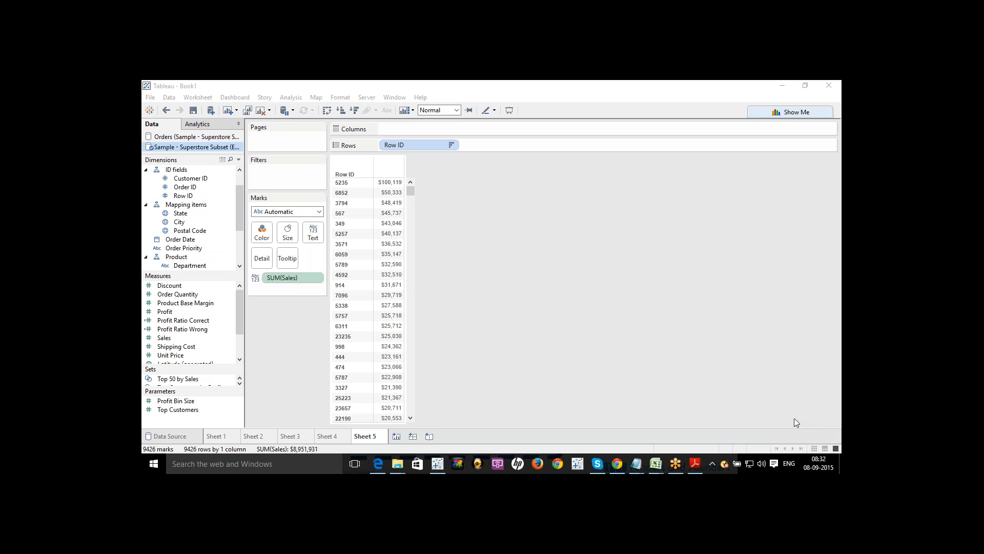